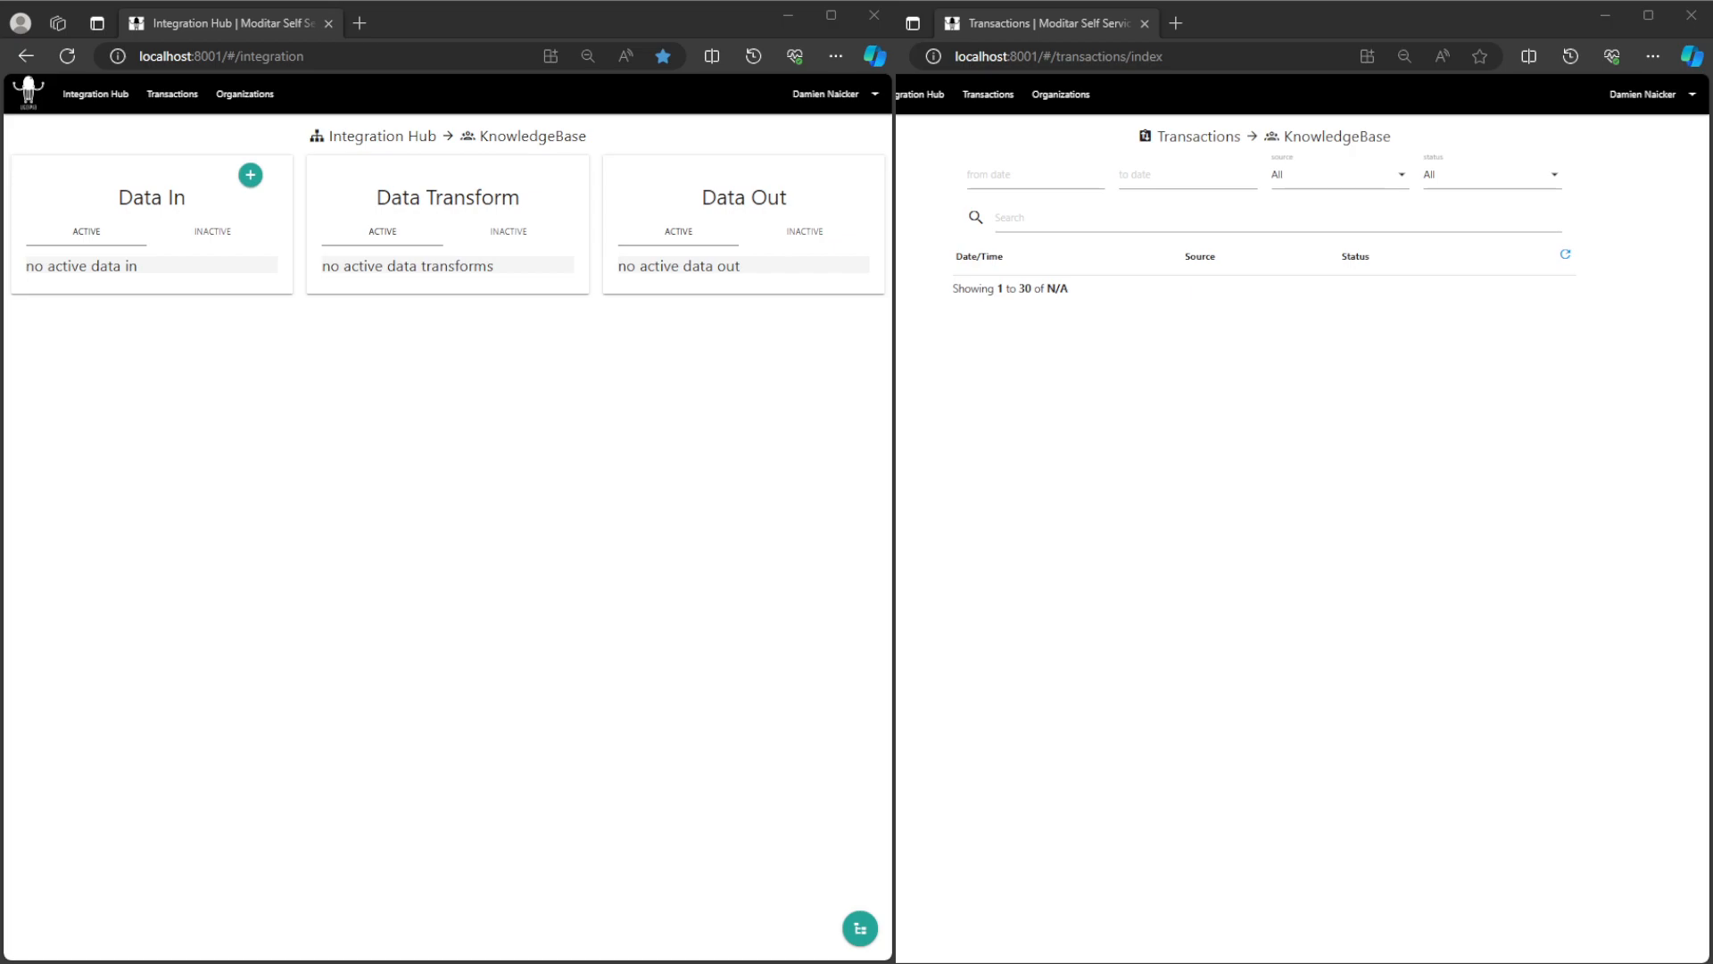
Step: Create a Data In entry titled Demo_Data_In with Maintenance turned off, and save it
left_click(251, 179)
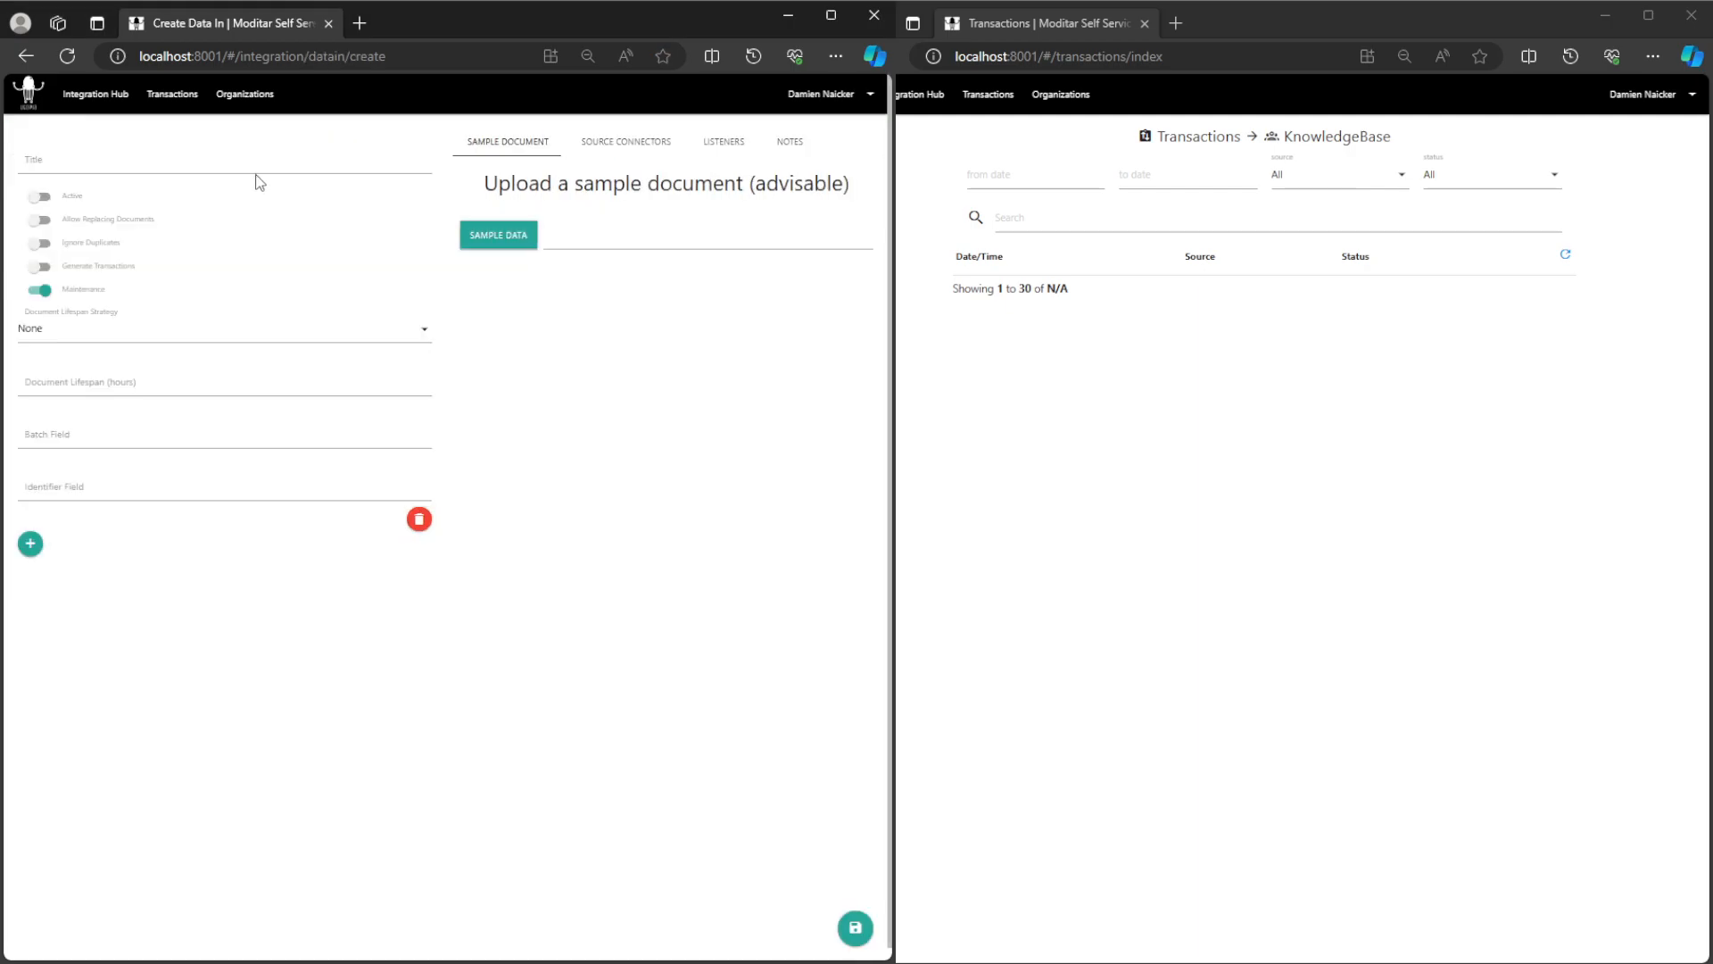
left_click(232, 161)
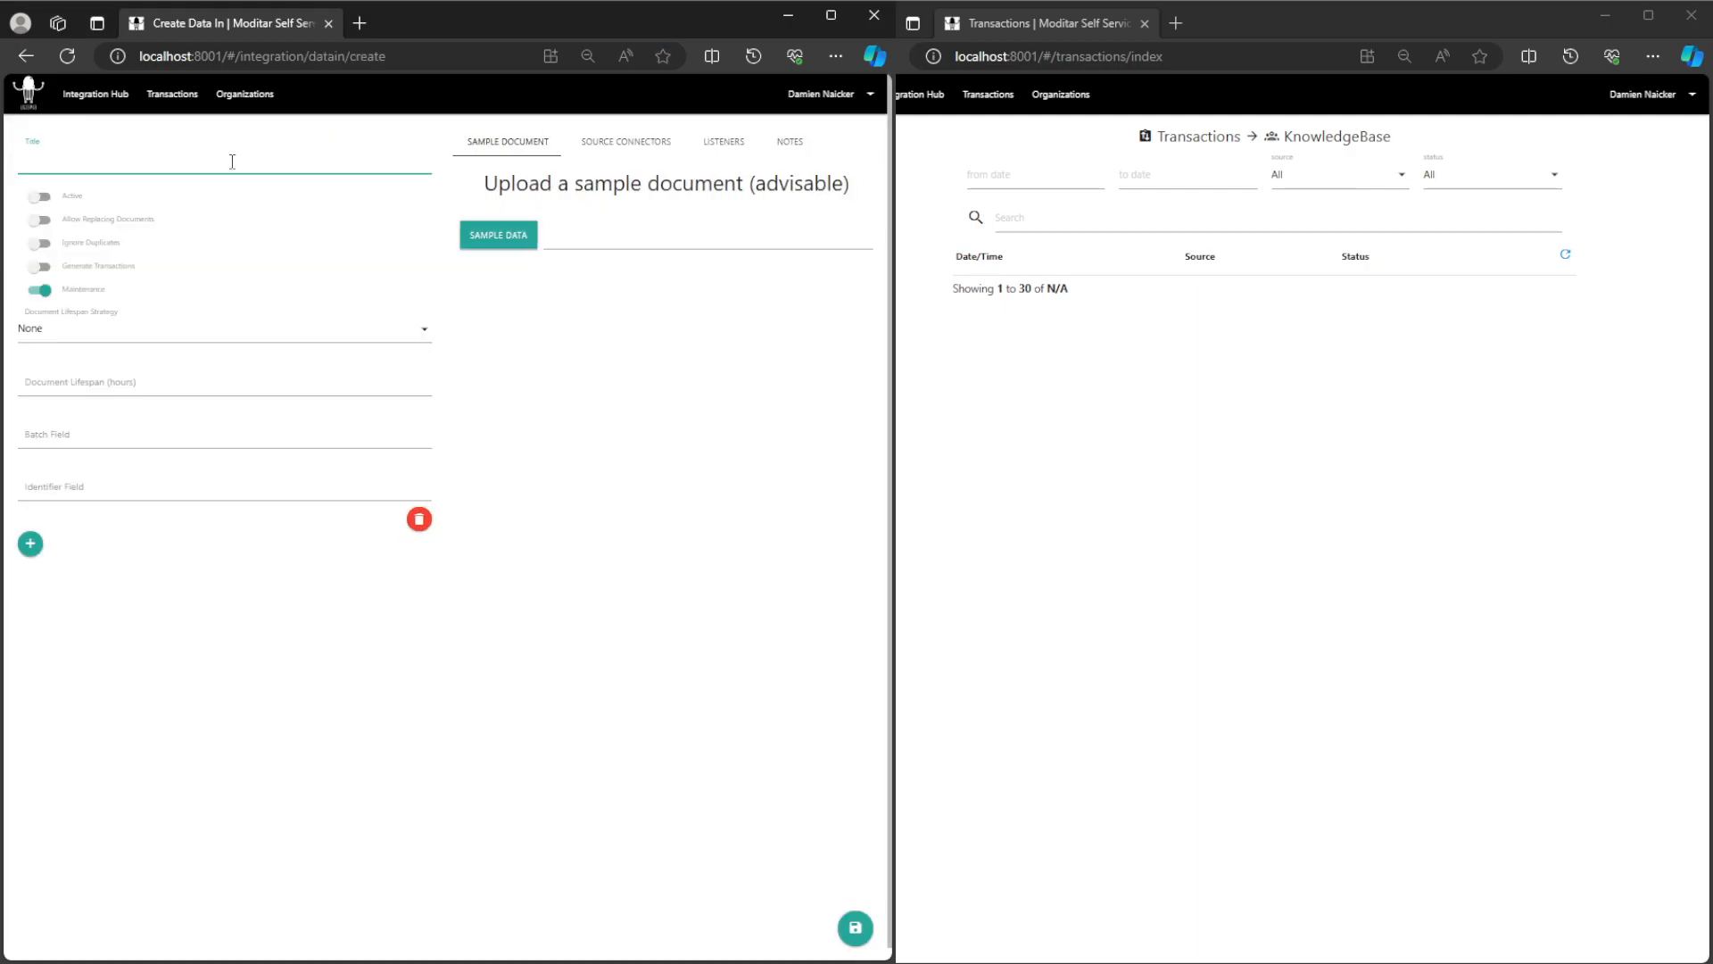
type("Demo_Data_In")
left_click(40, 293)
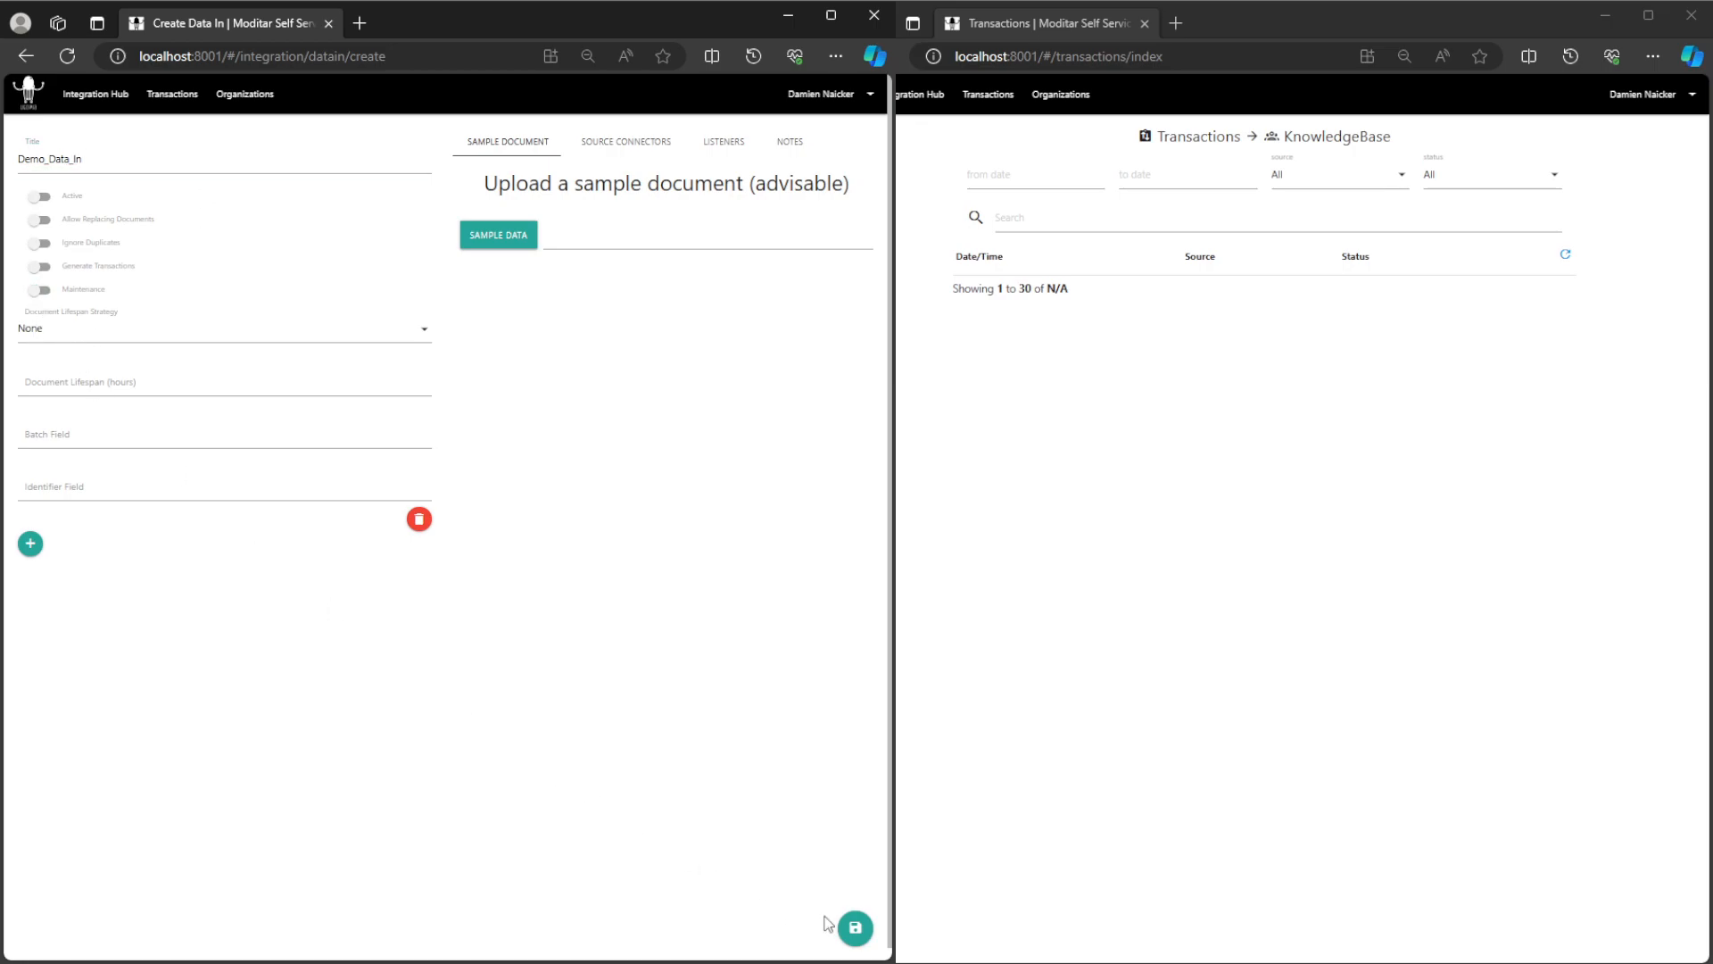
left_click(856, 927)
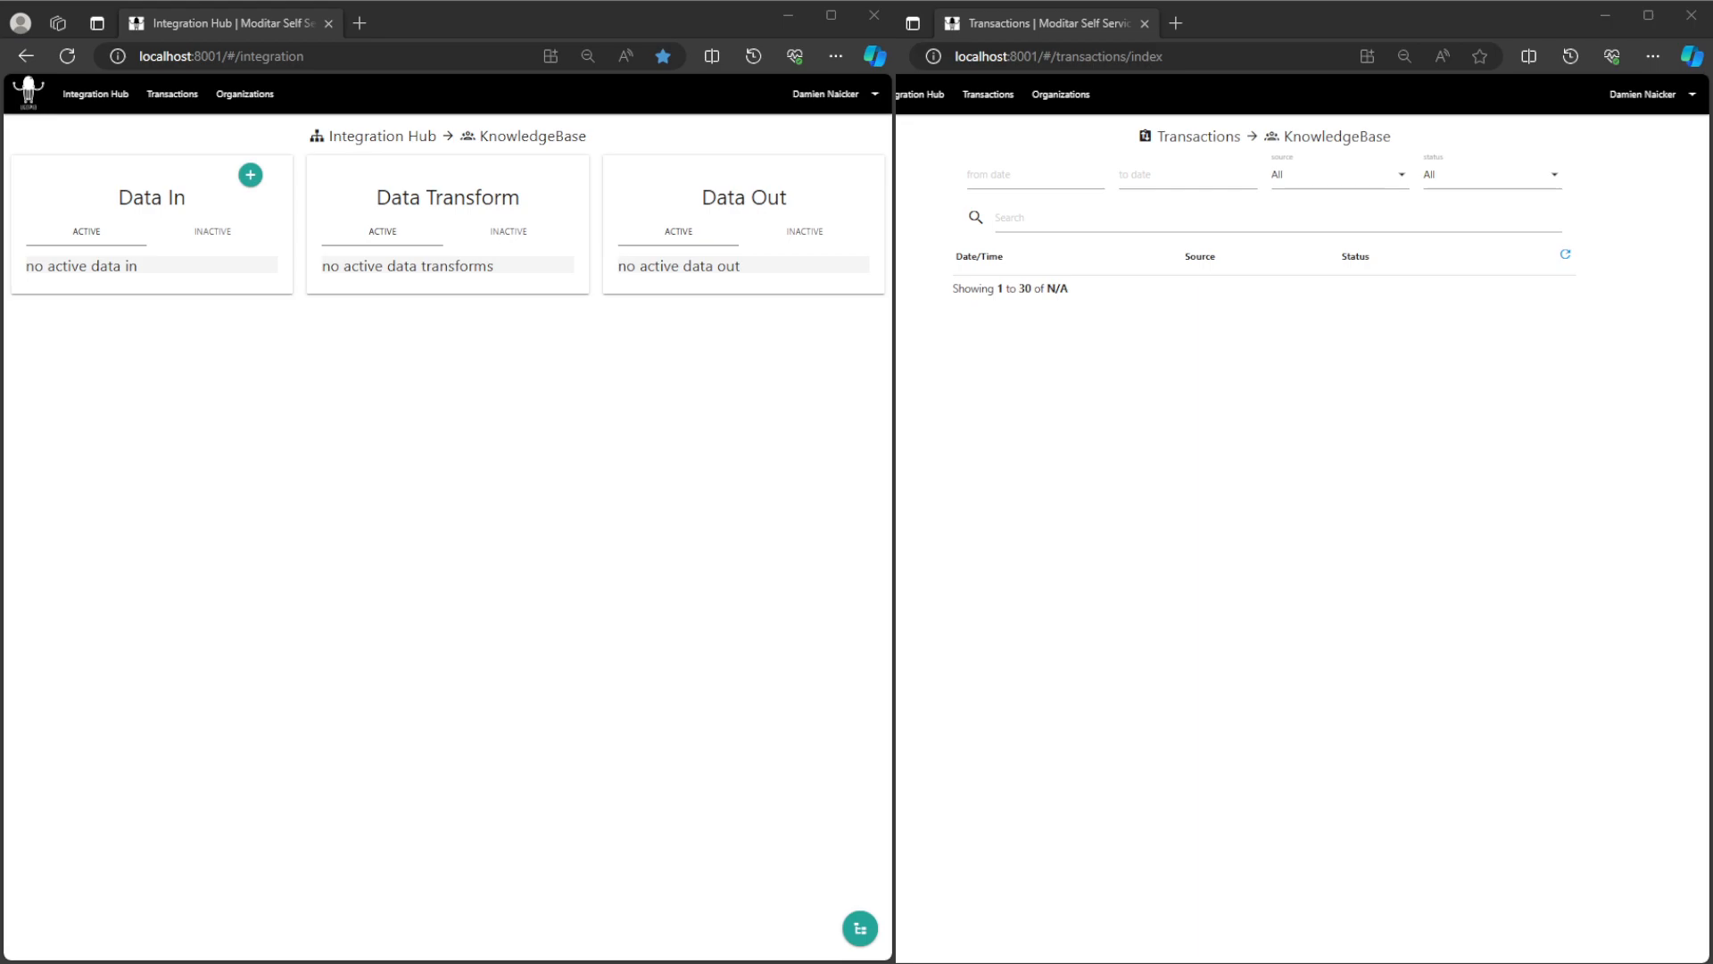
Step: Edit the inactive Demo_Data_In entry to make it active, and save it
left_click(188, 234)
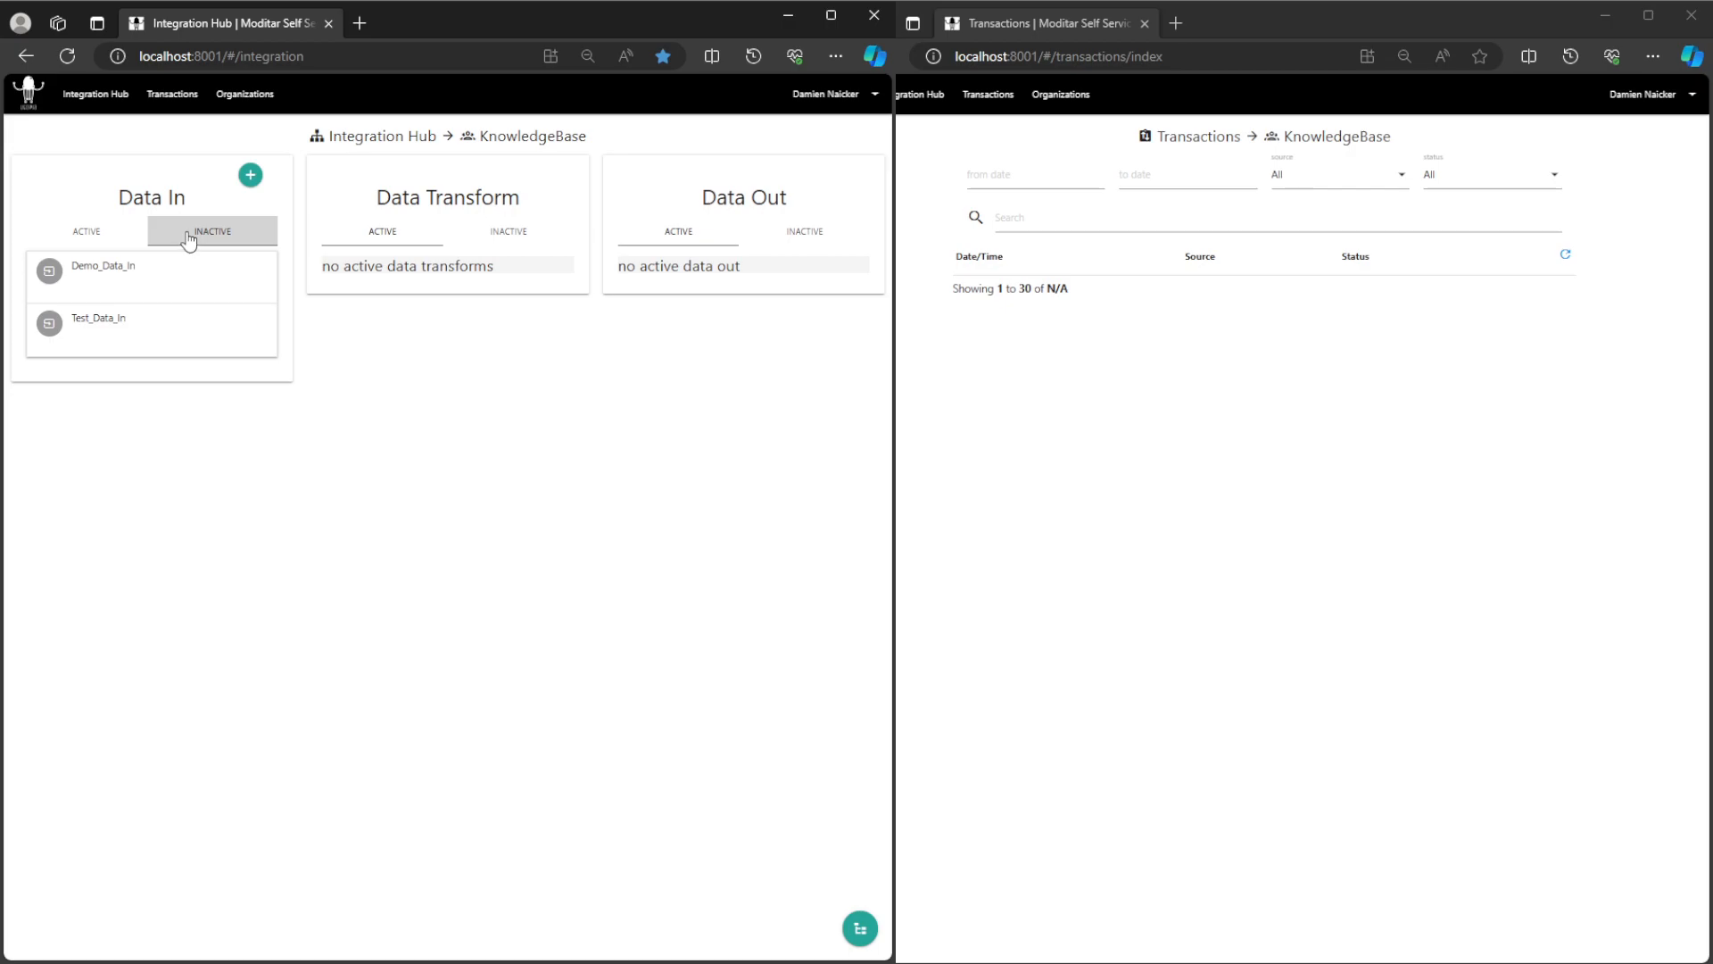
left_click(109, 273)
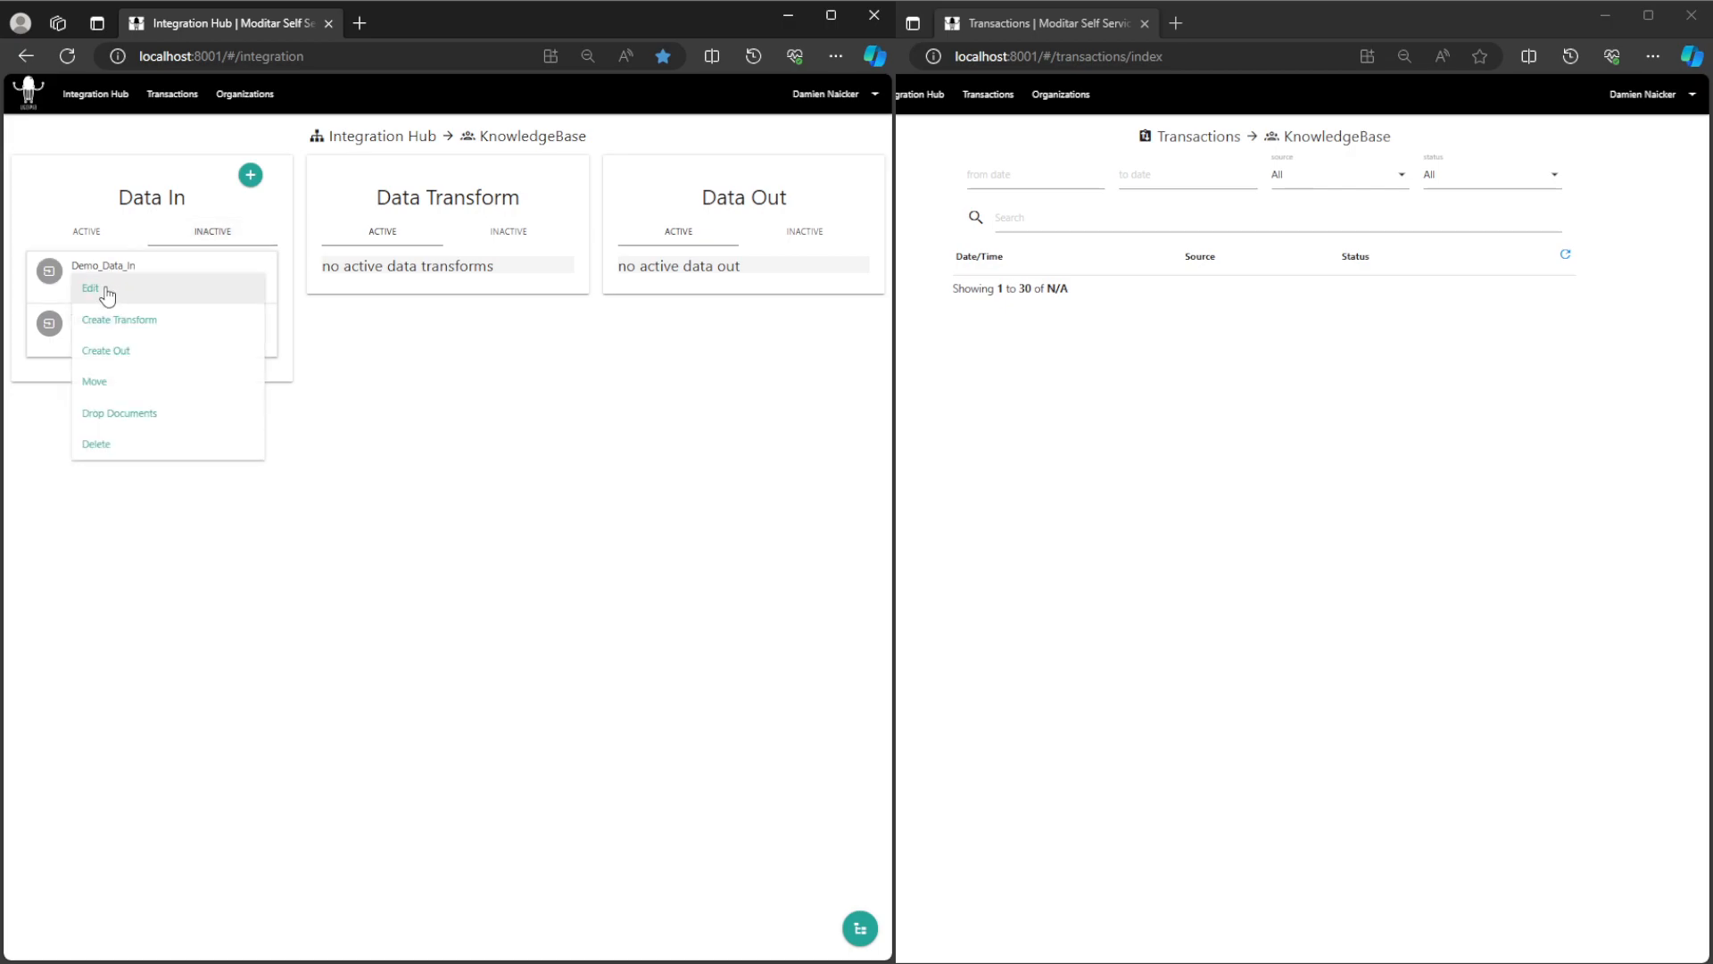
left_click(107, 293)
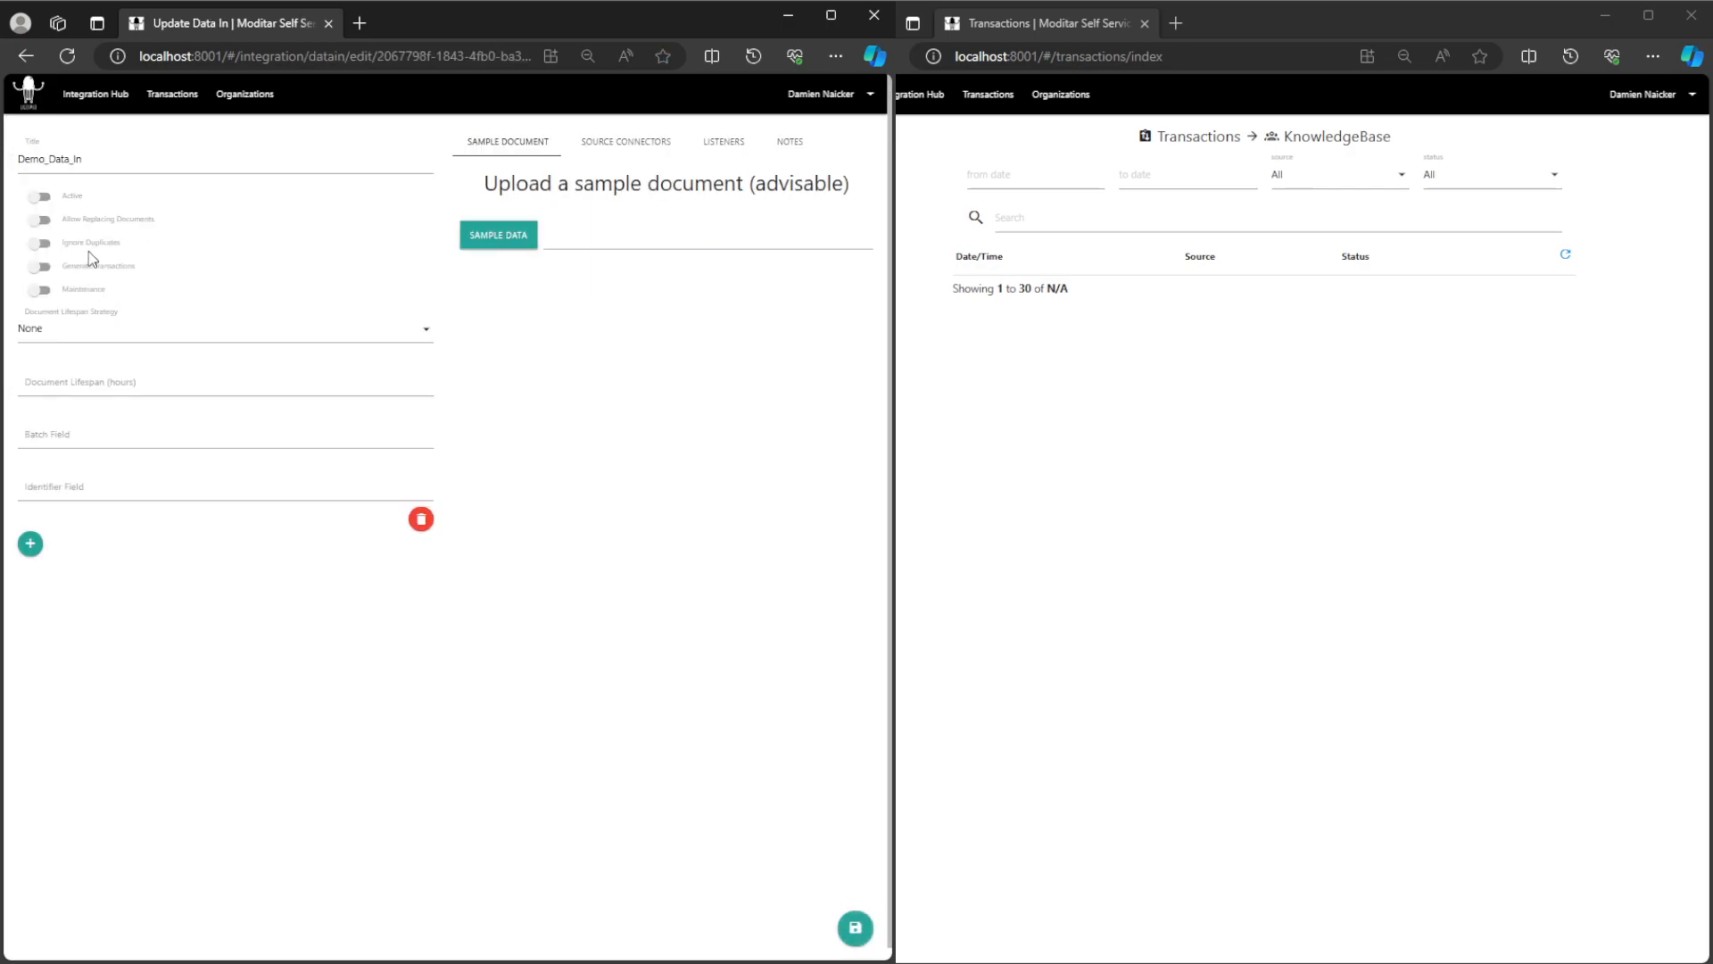
left_click(39, 197)
left_click(855, 927)
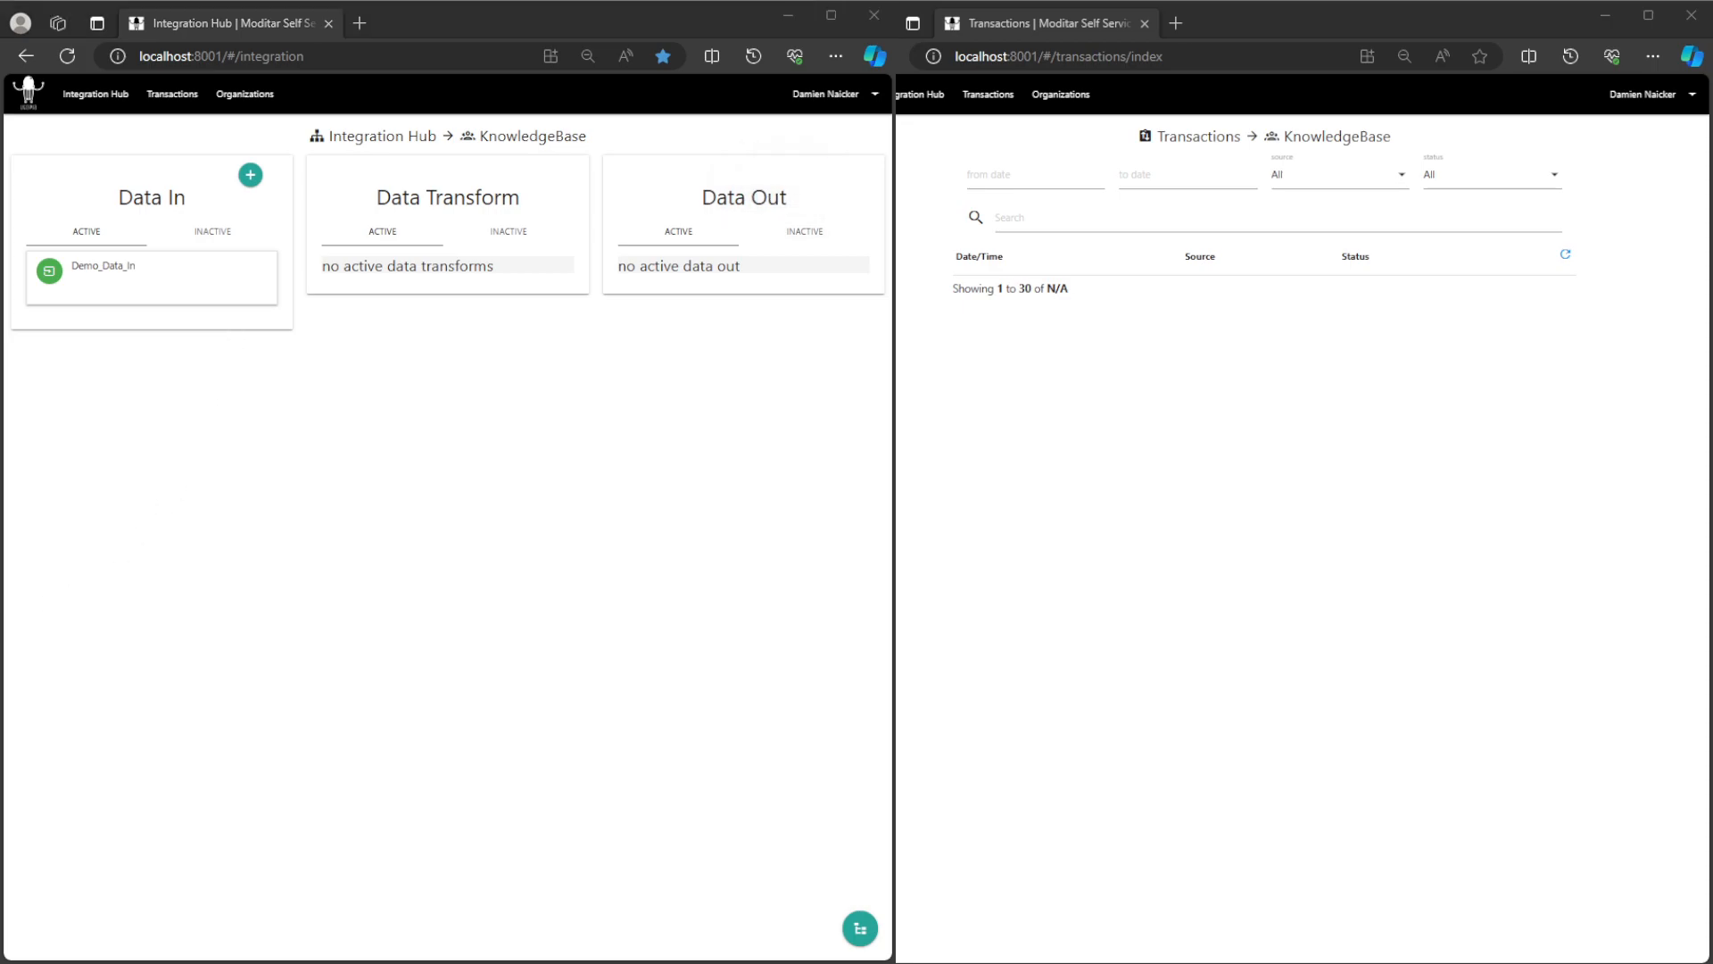
Step: Turn on Ignore Duplicates for the Demo_Data_In entry and save it
left_click(89, 266)
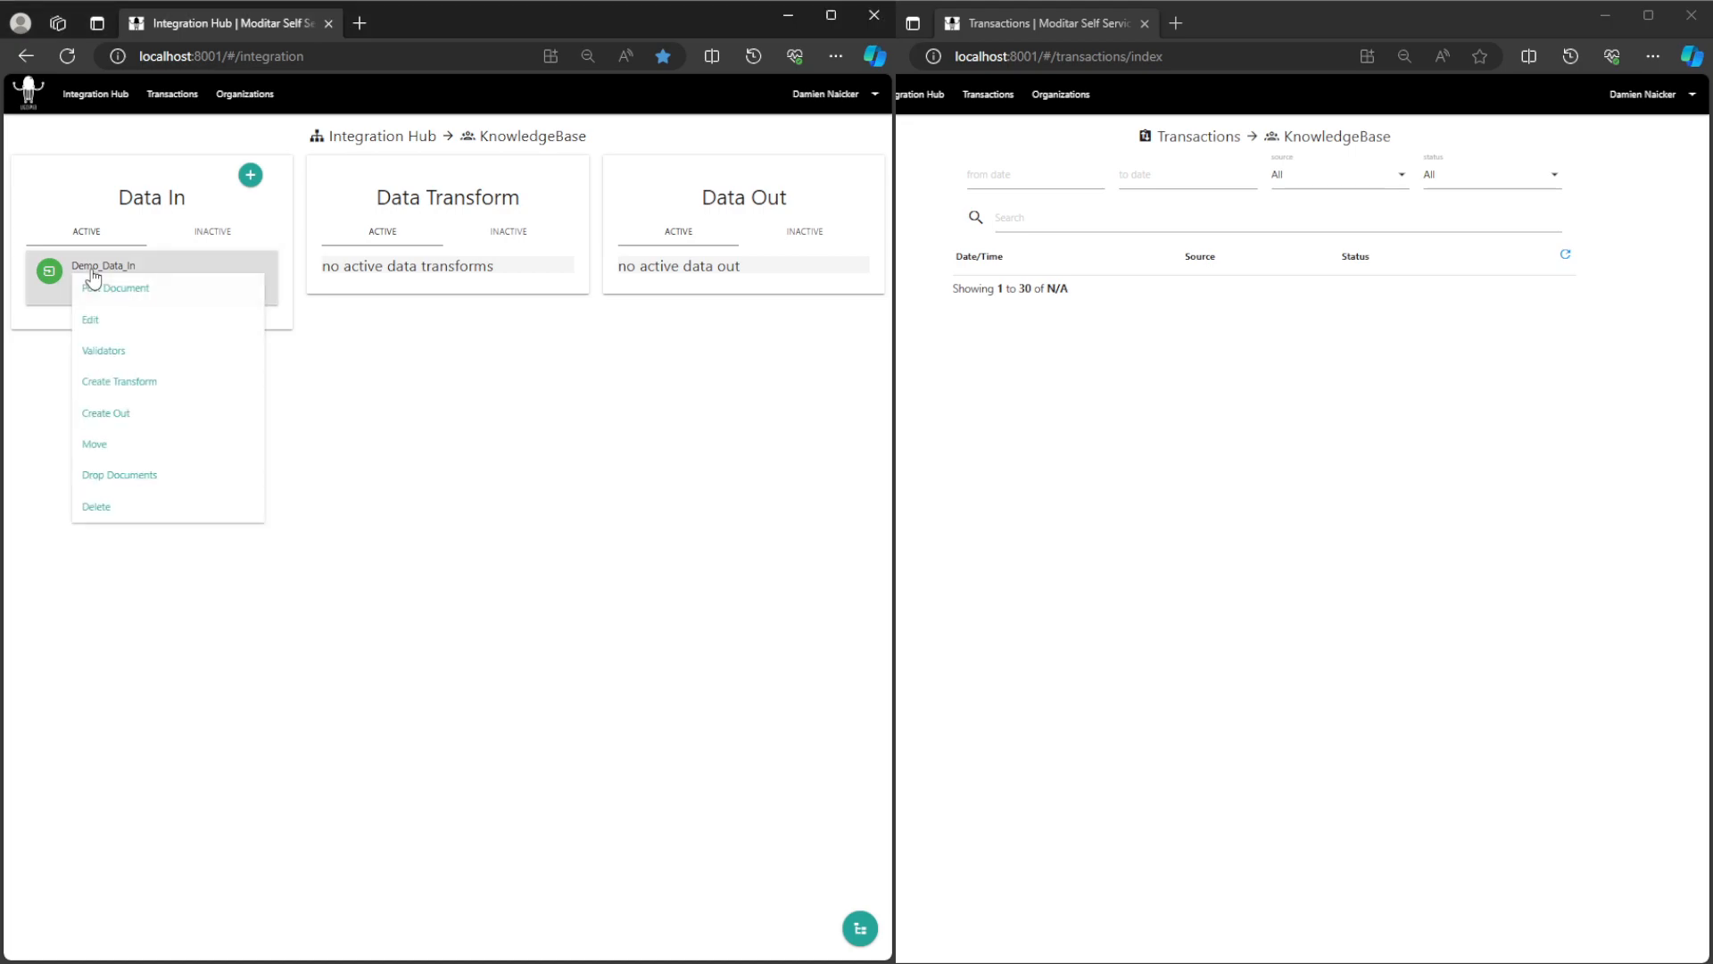
left_click(109, 334)
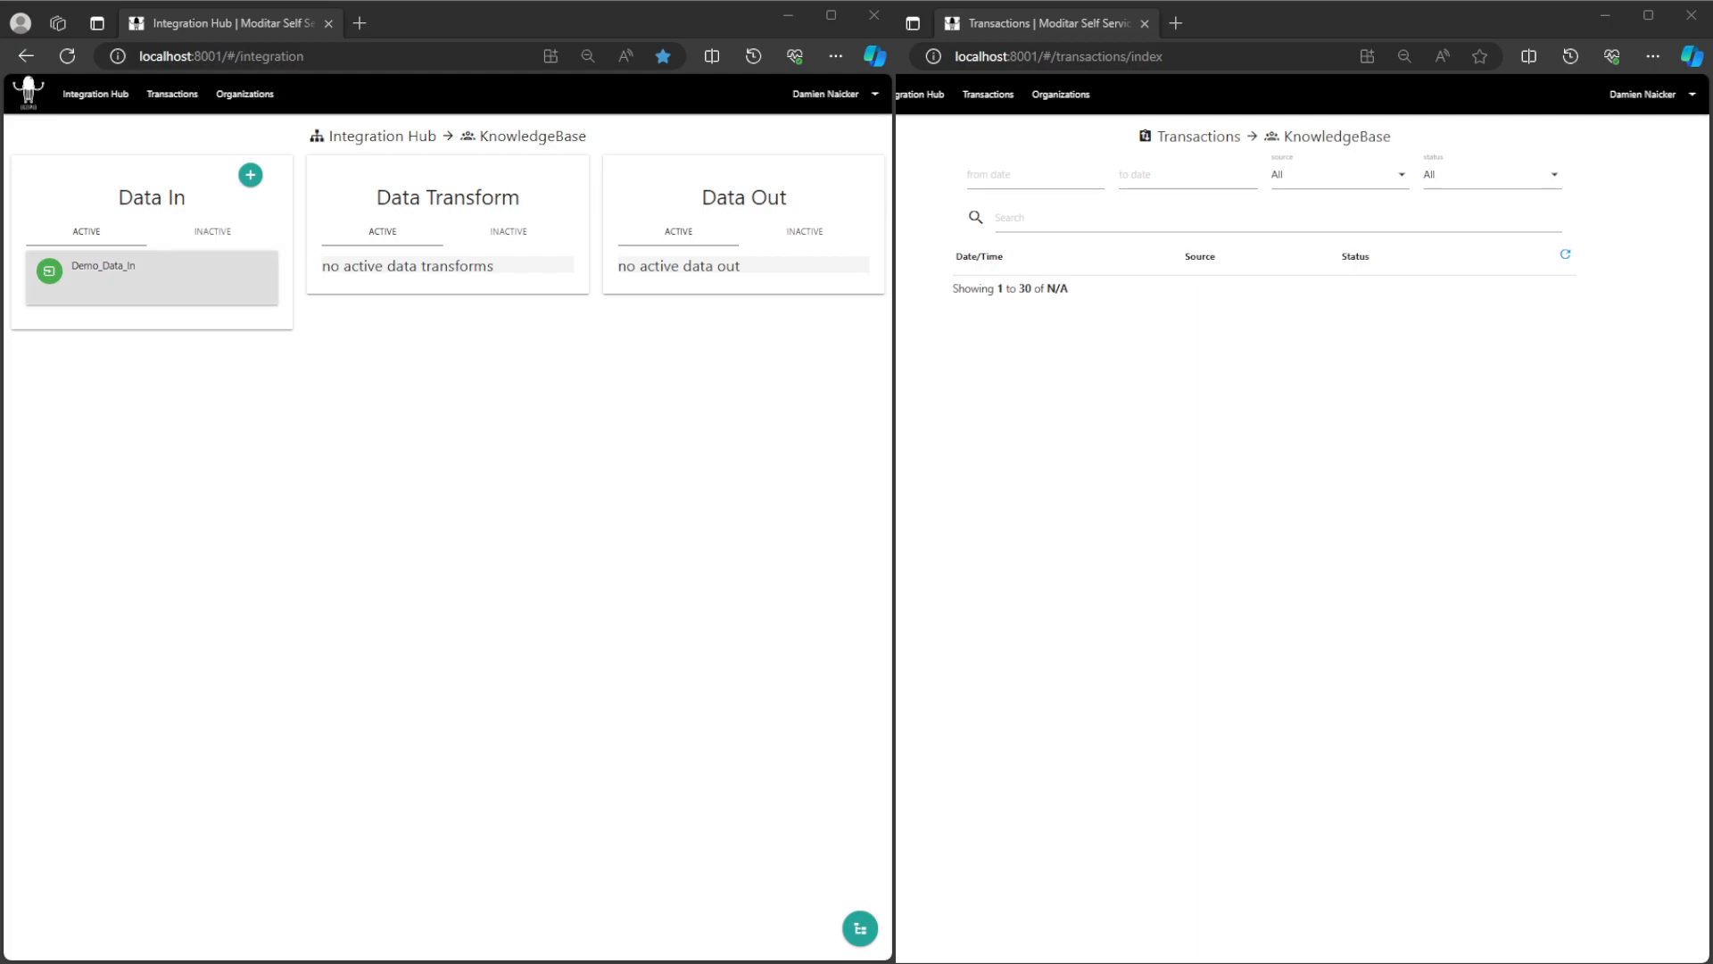
left_click(92, 268)
left_click(104, 323)
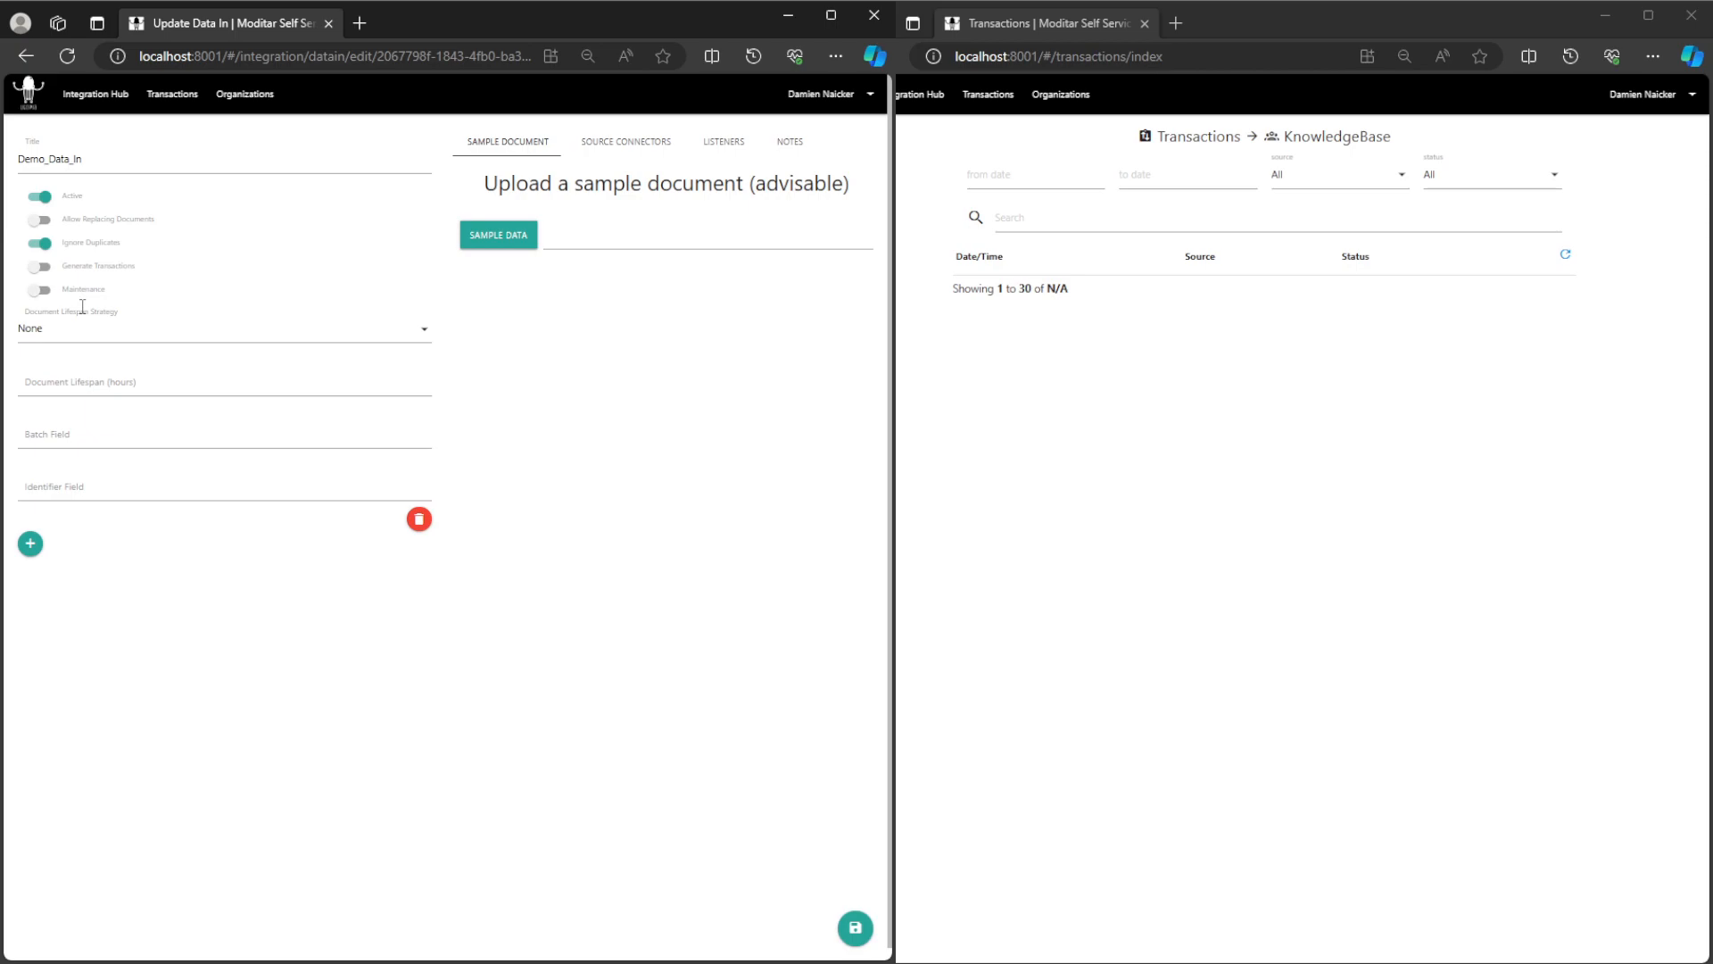
left_click(855, 919)
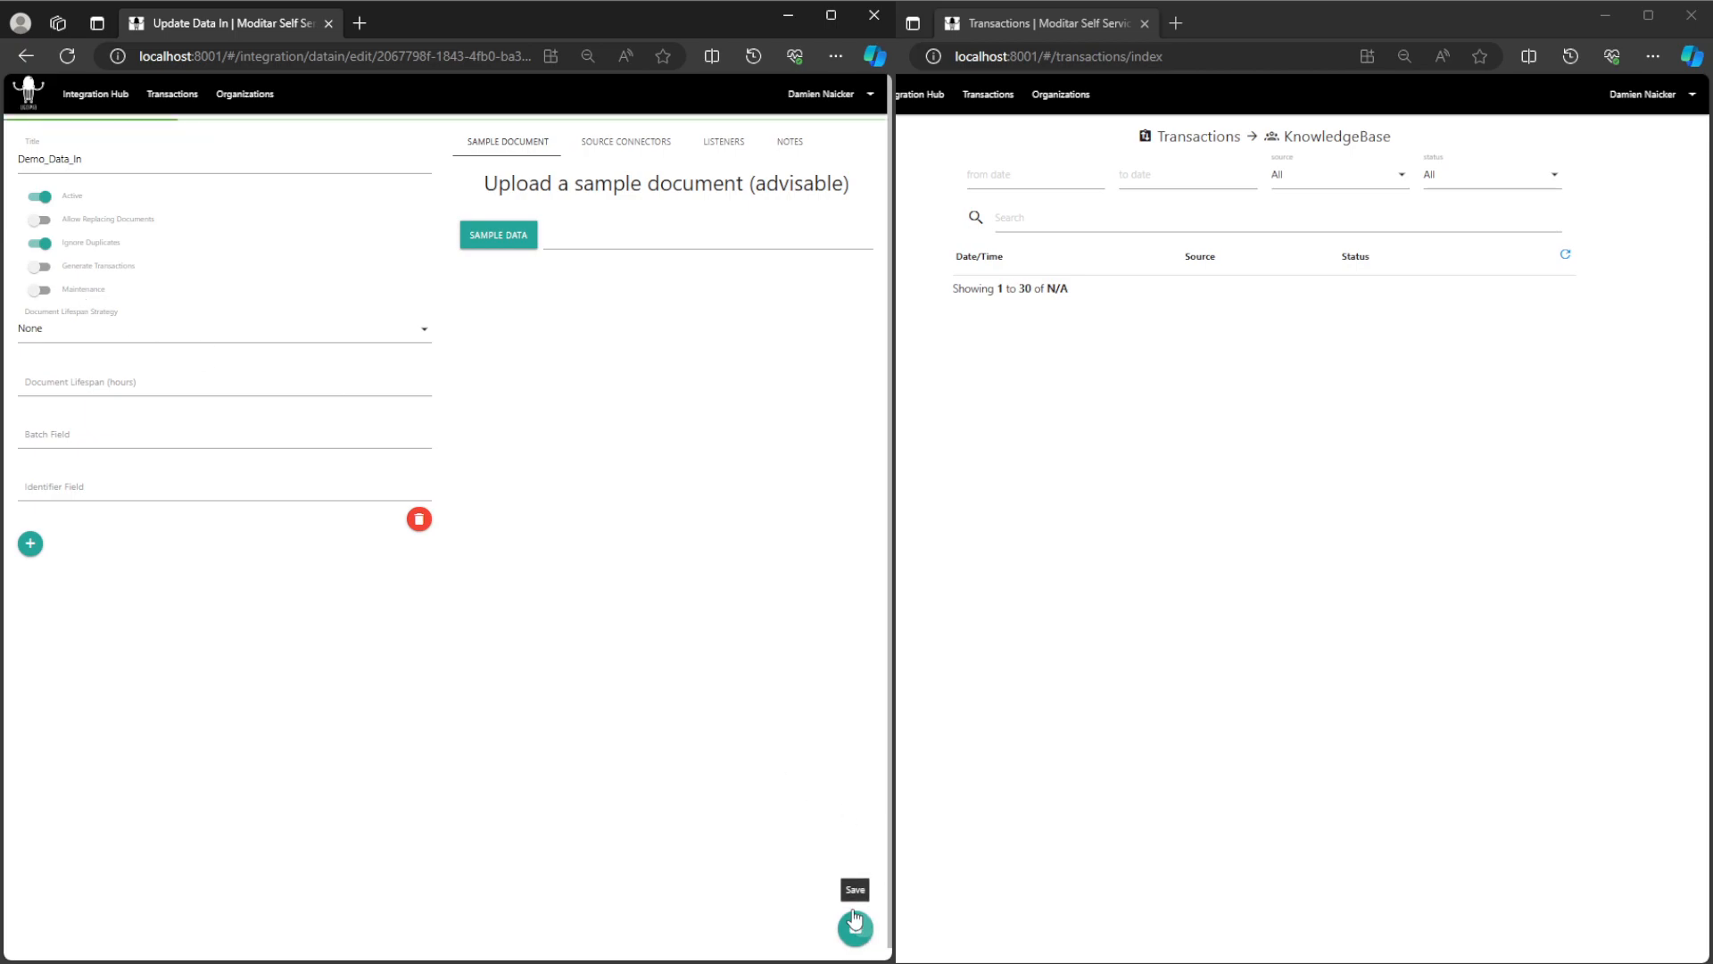
Step: Manually post the document Demo_TestData_ID.xlsx to Demo_Data_In with Ignore Duplicates on
left_click(138, 271)
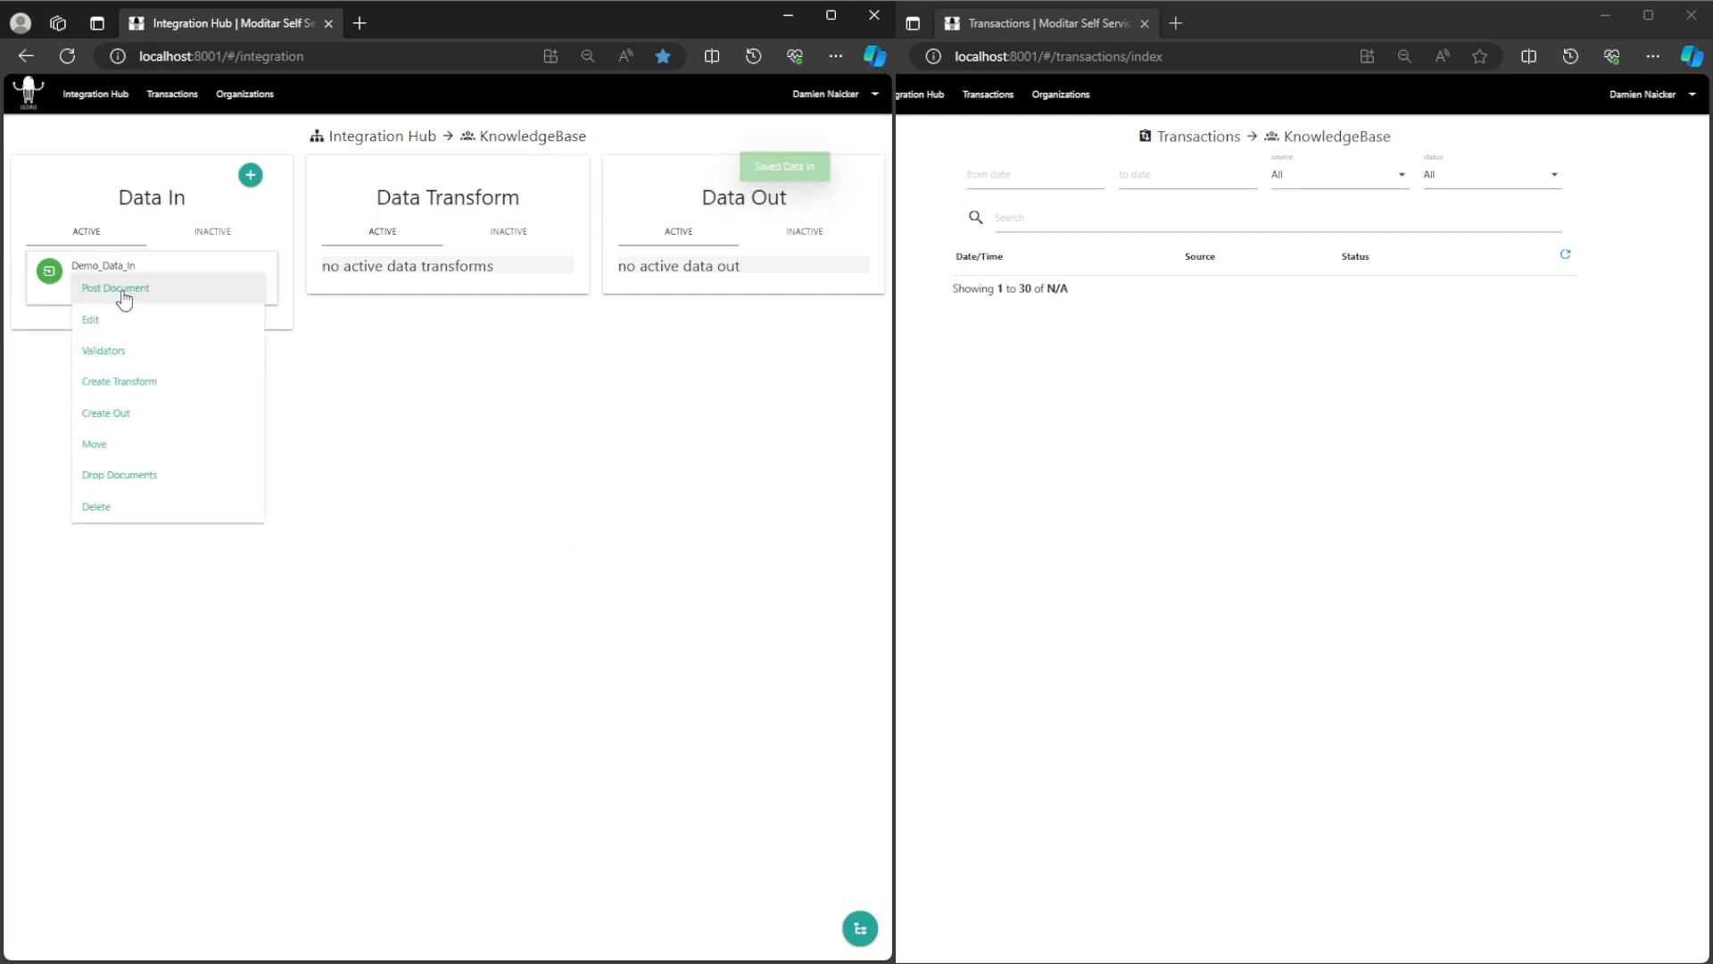
left_click(124, 298)
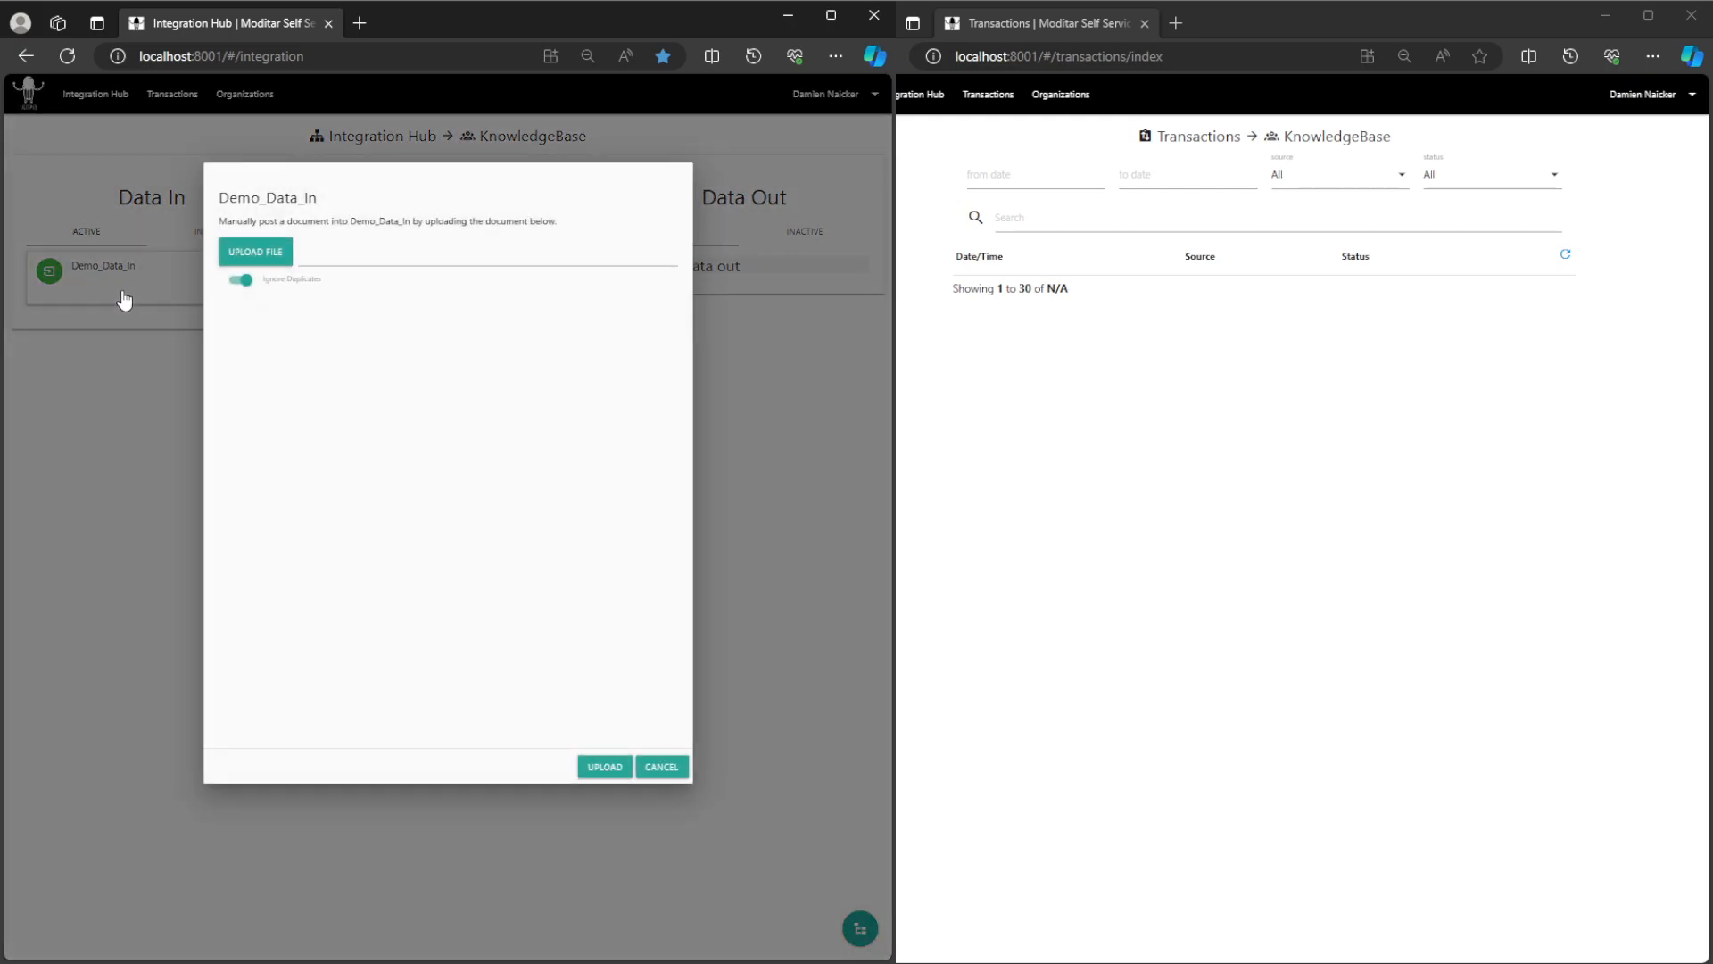
left_click(246, 253)
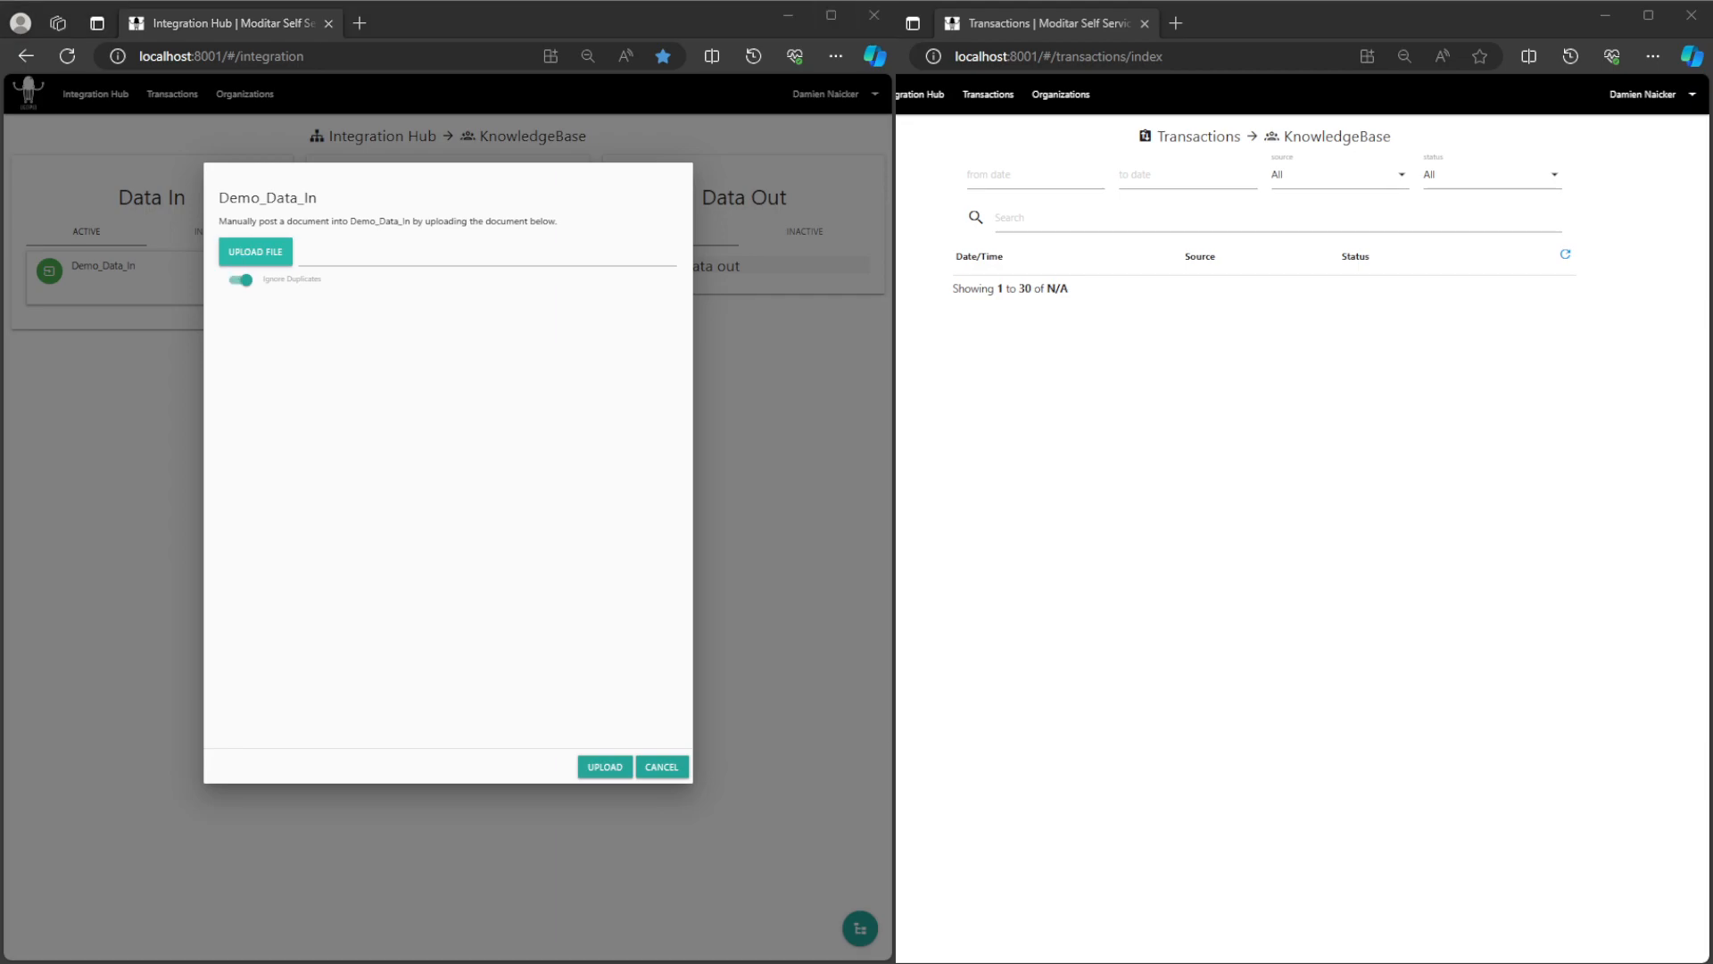
double_click(153, 253)
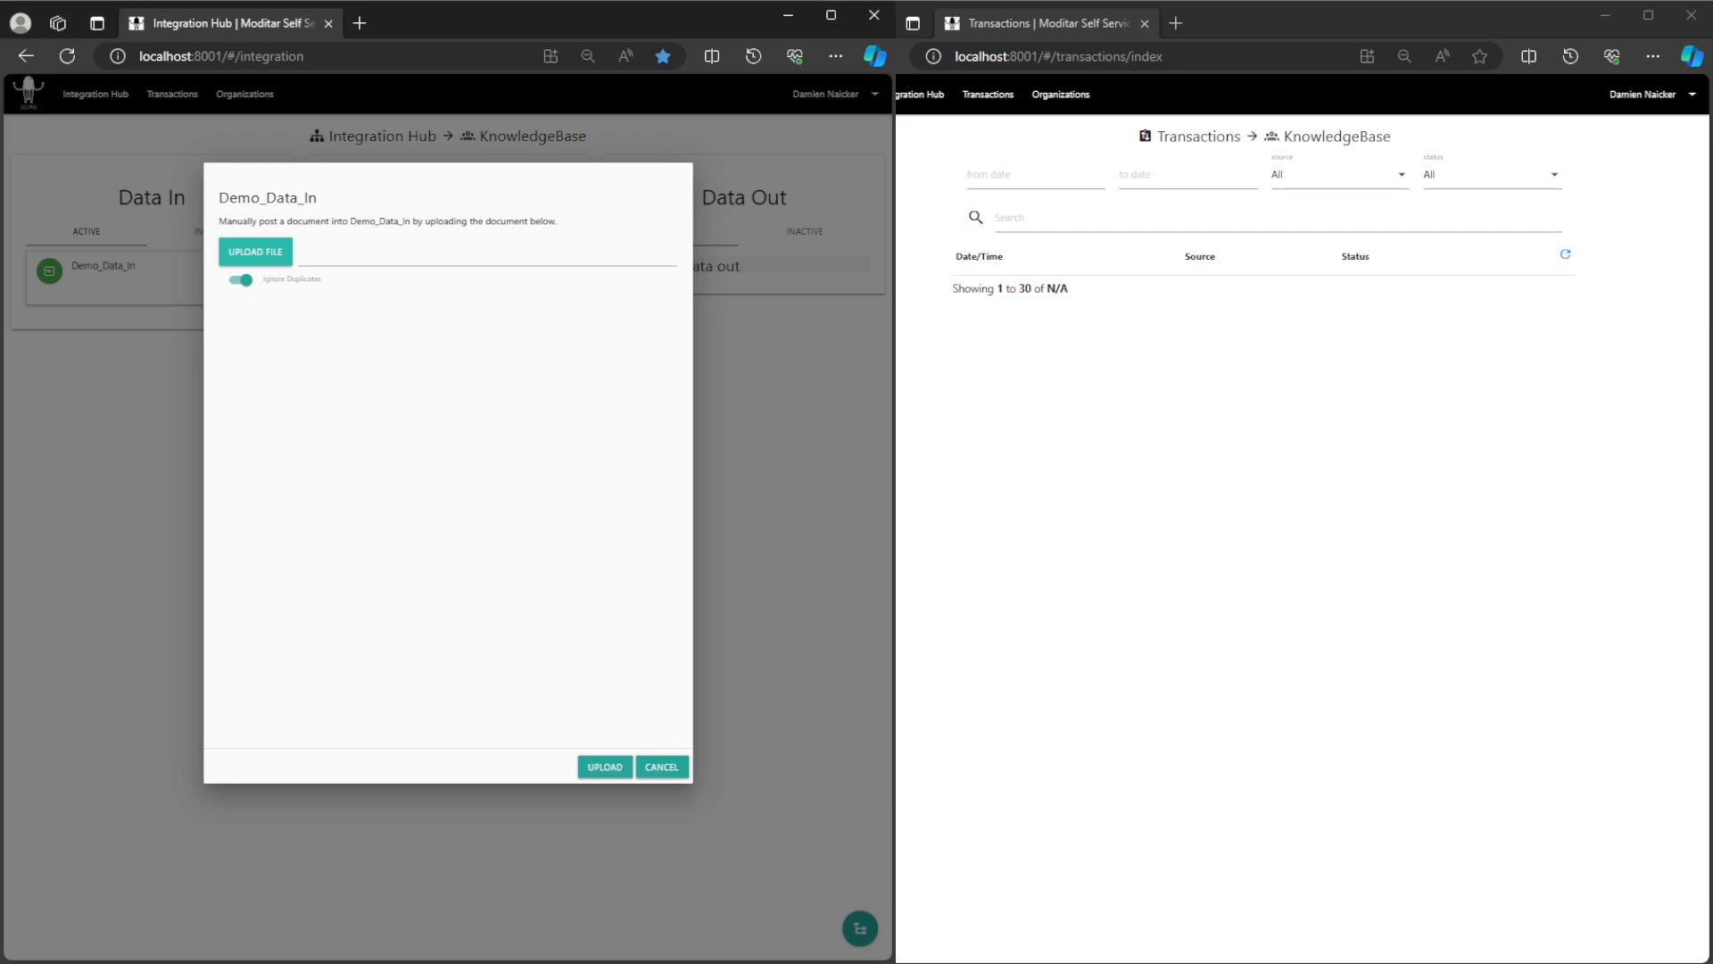
left_click(609, 769)
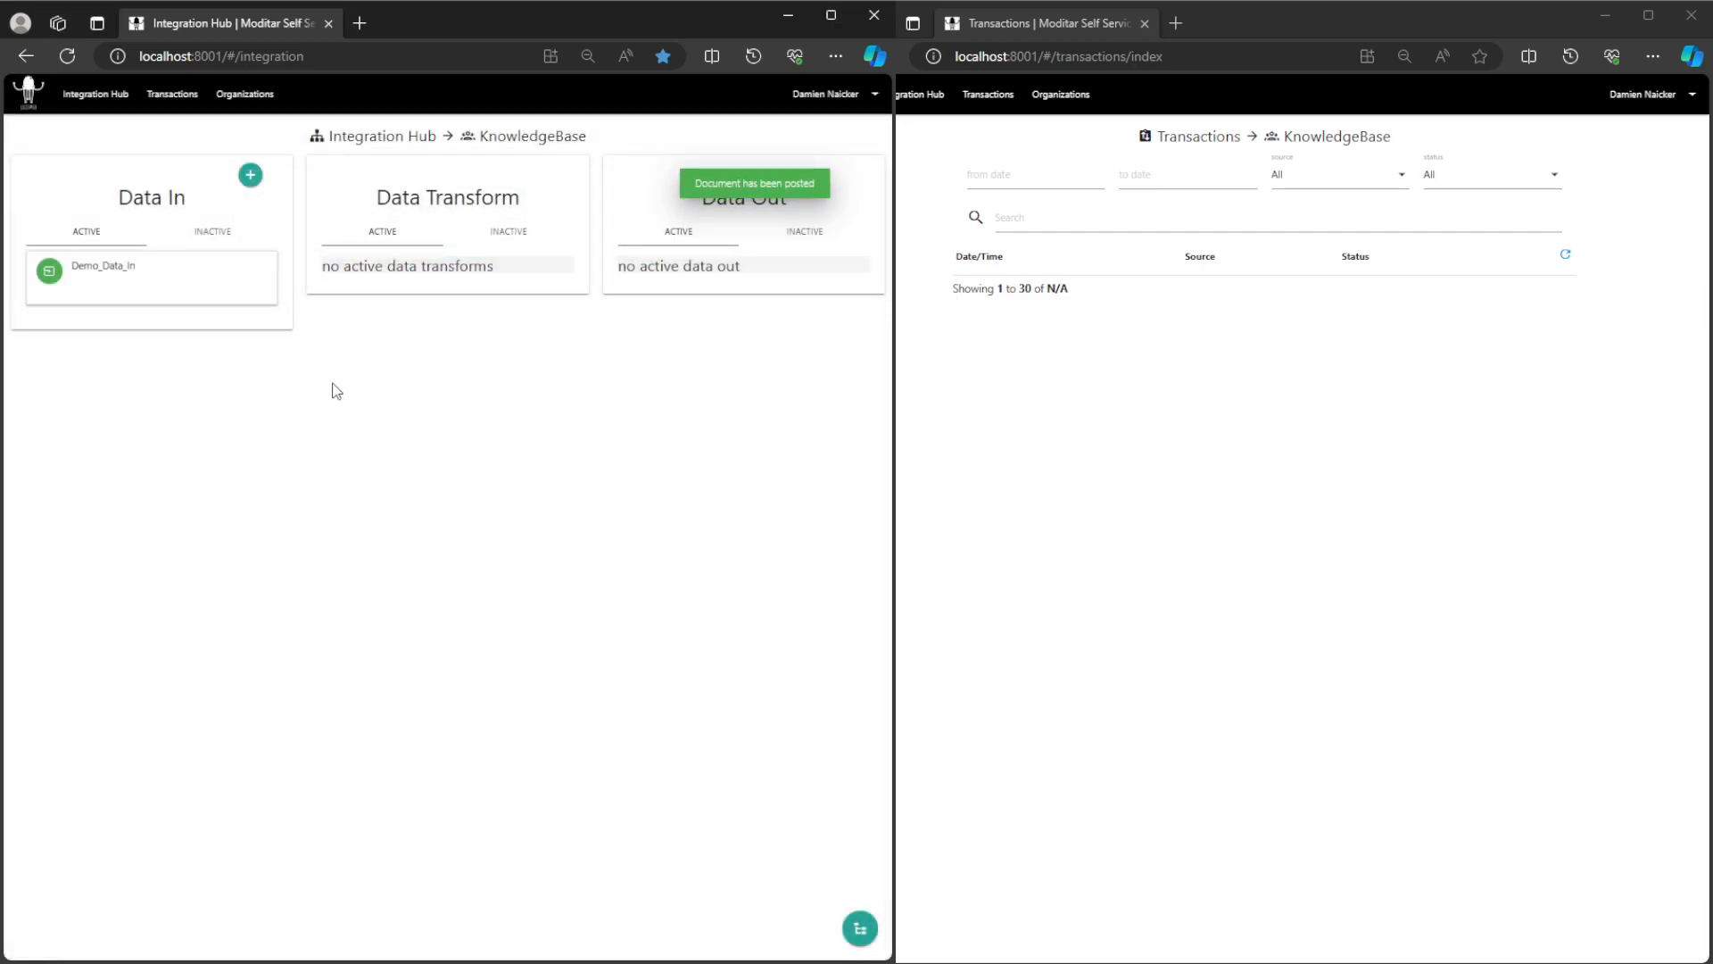
Step: Examine the posted document's item fields and header hash in a new transform of Demo_Data_In, then return to the Integration Hub
left_click(111, 279)
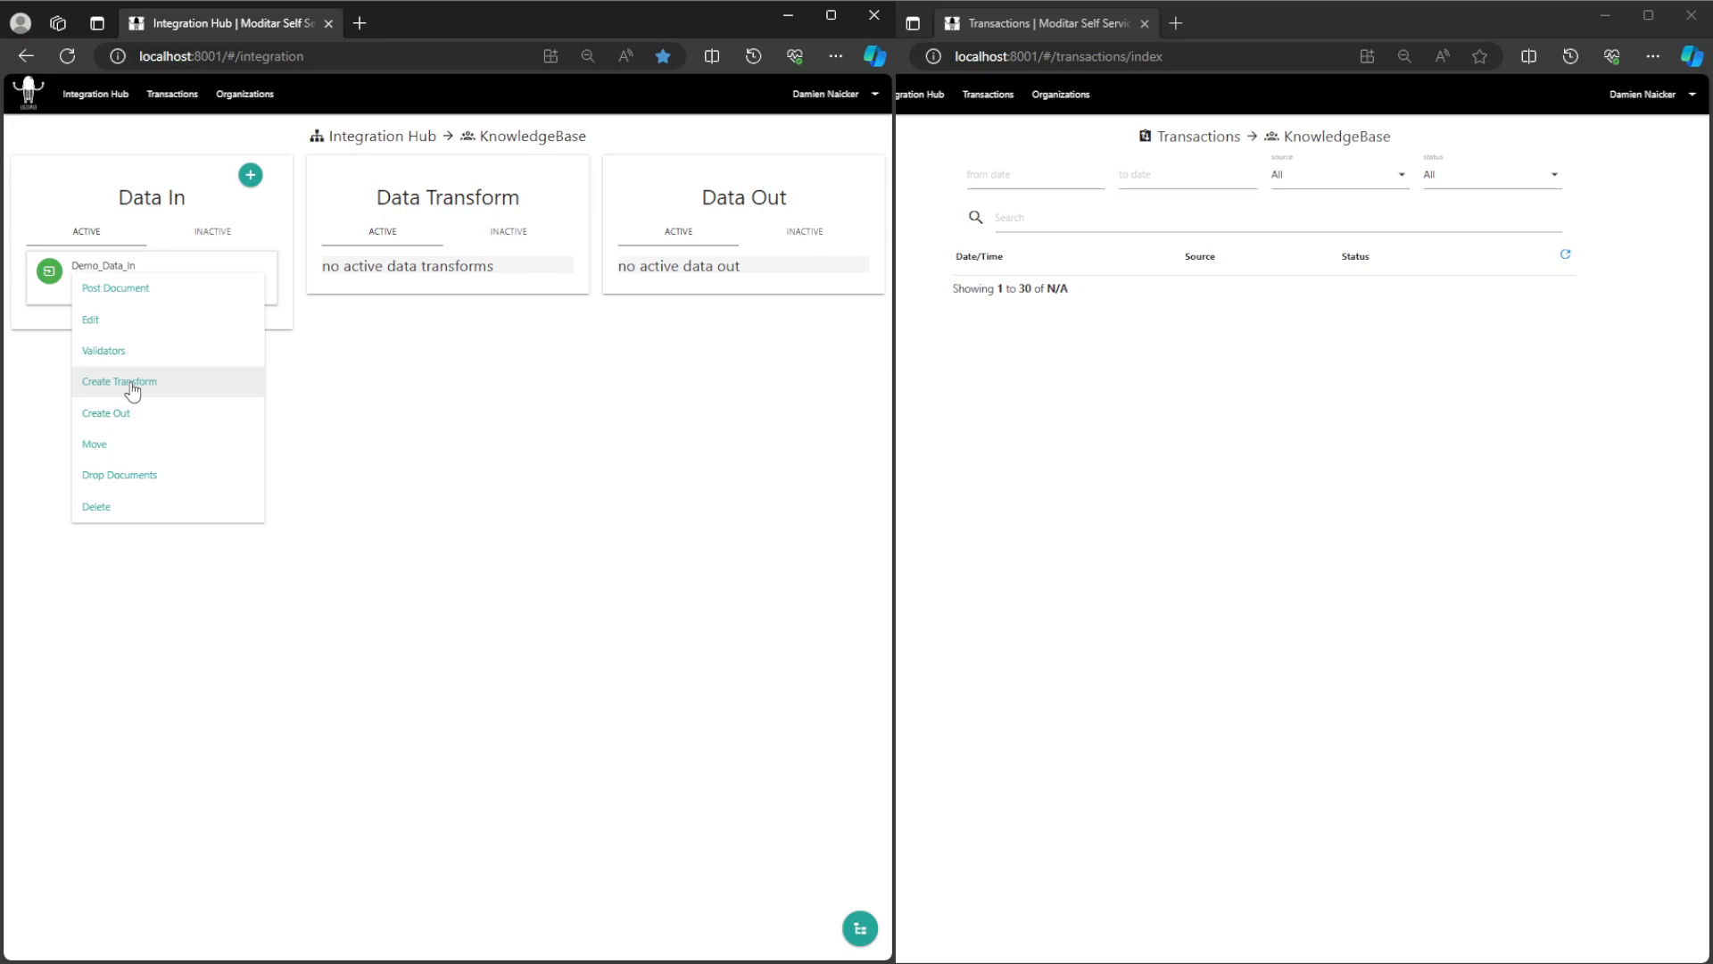
left_click(132, 384)
left_click(105, 239)
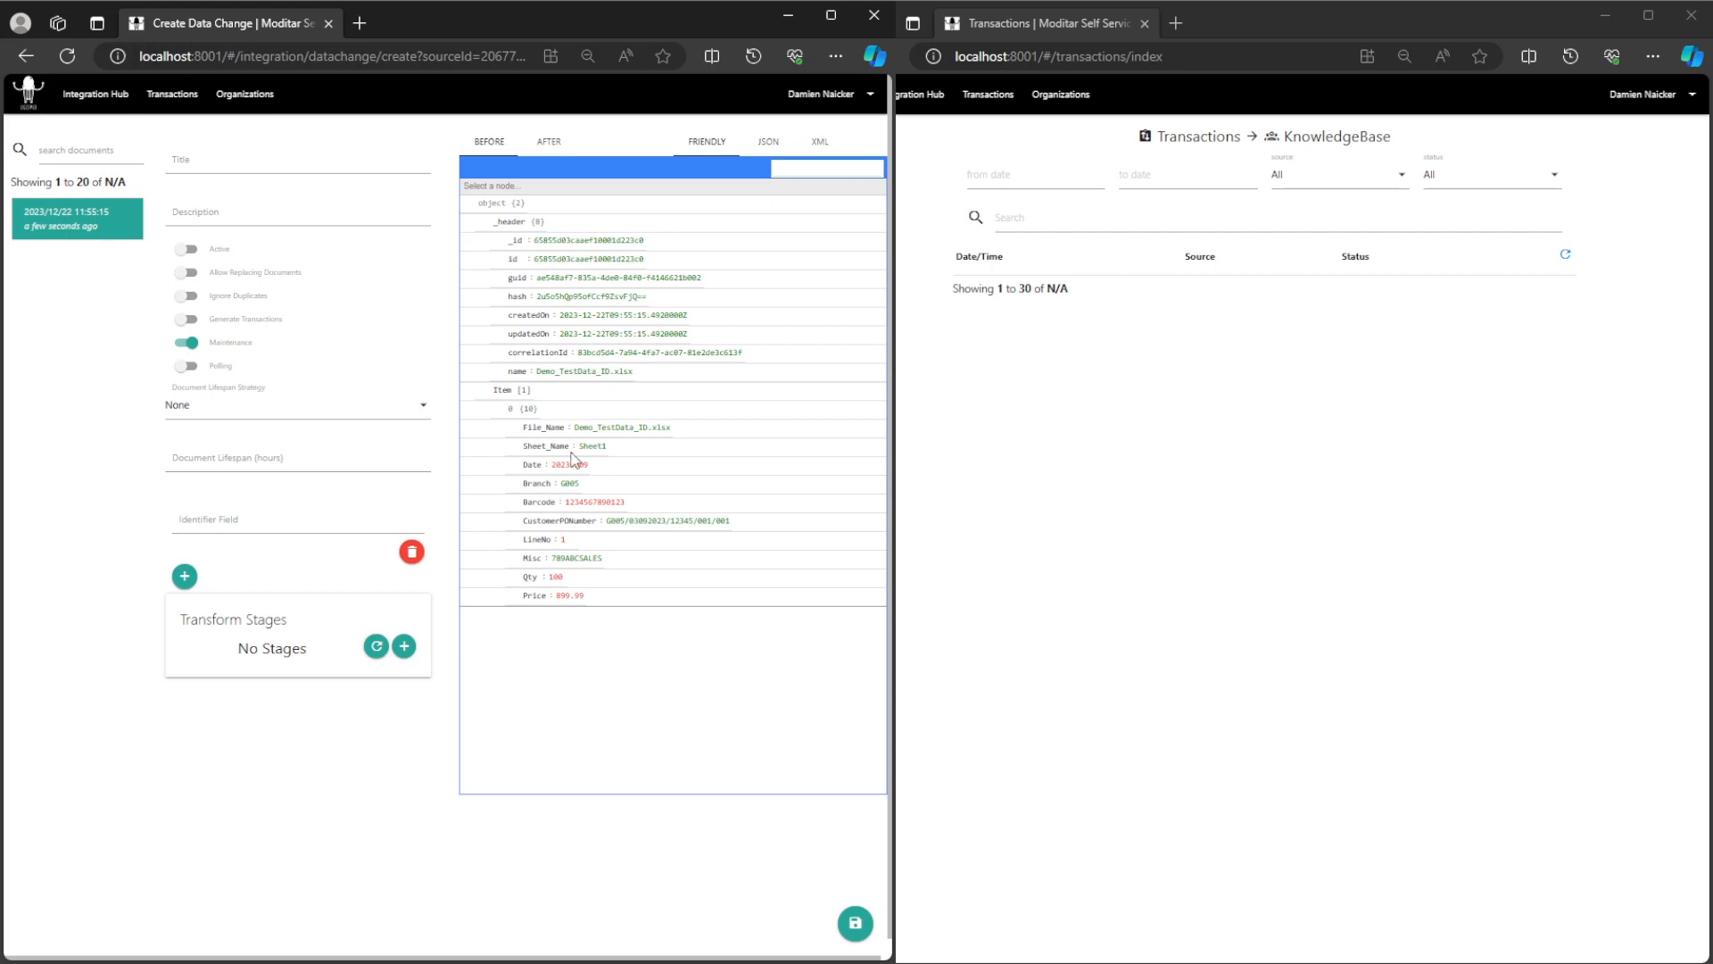
left_click_drag(510, 429, 658, 592)
left_click(675, 684)
left_click_drag(537, 296, 649, 305)
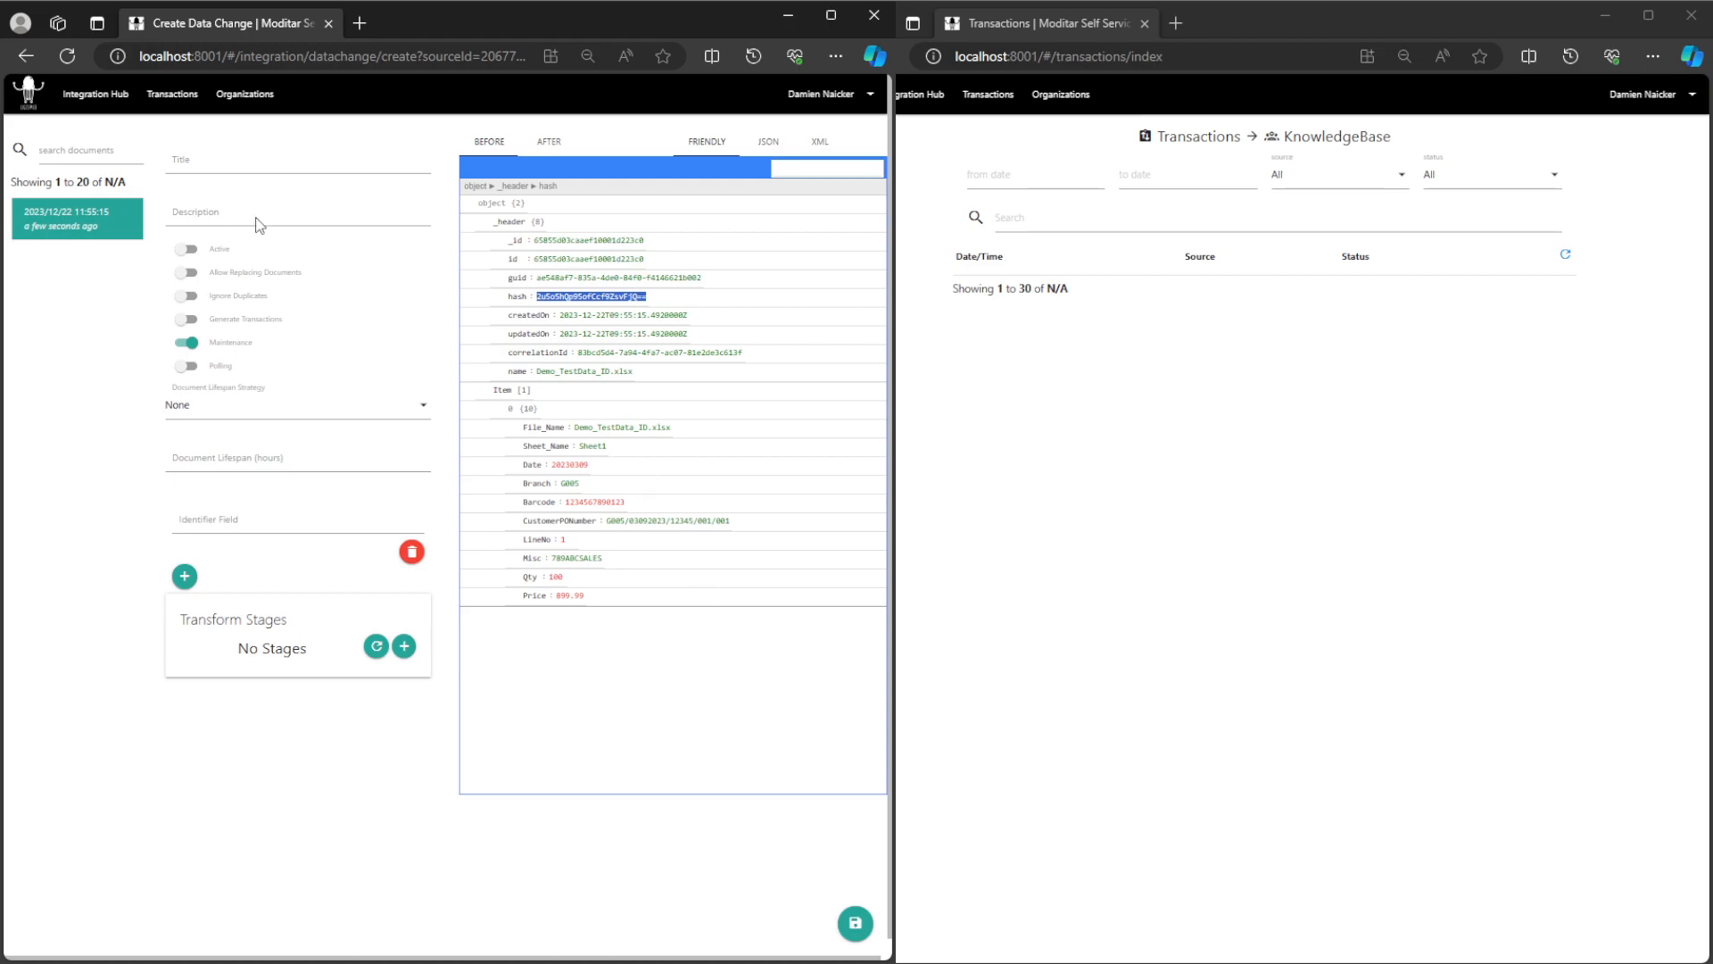
left_click(105, 101)
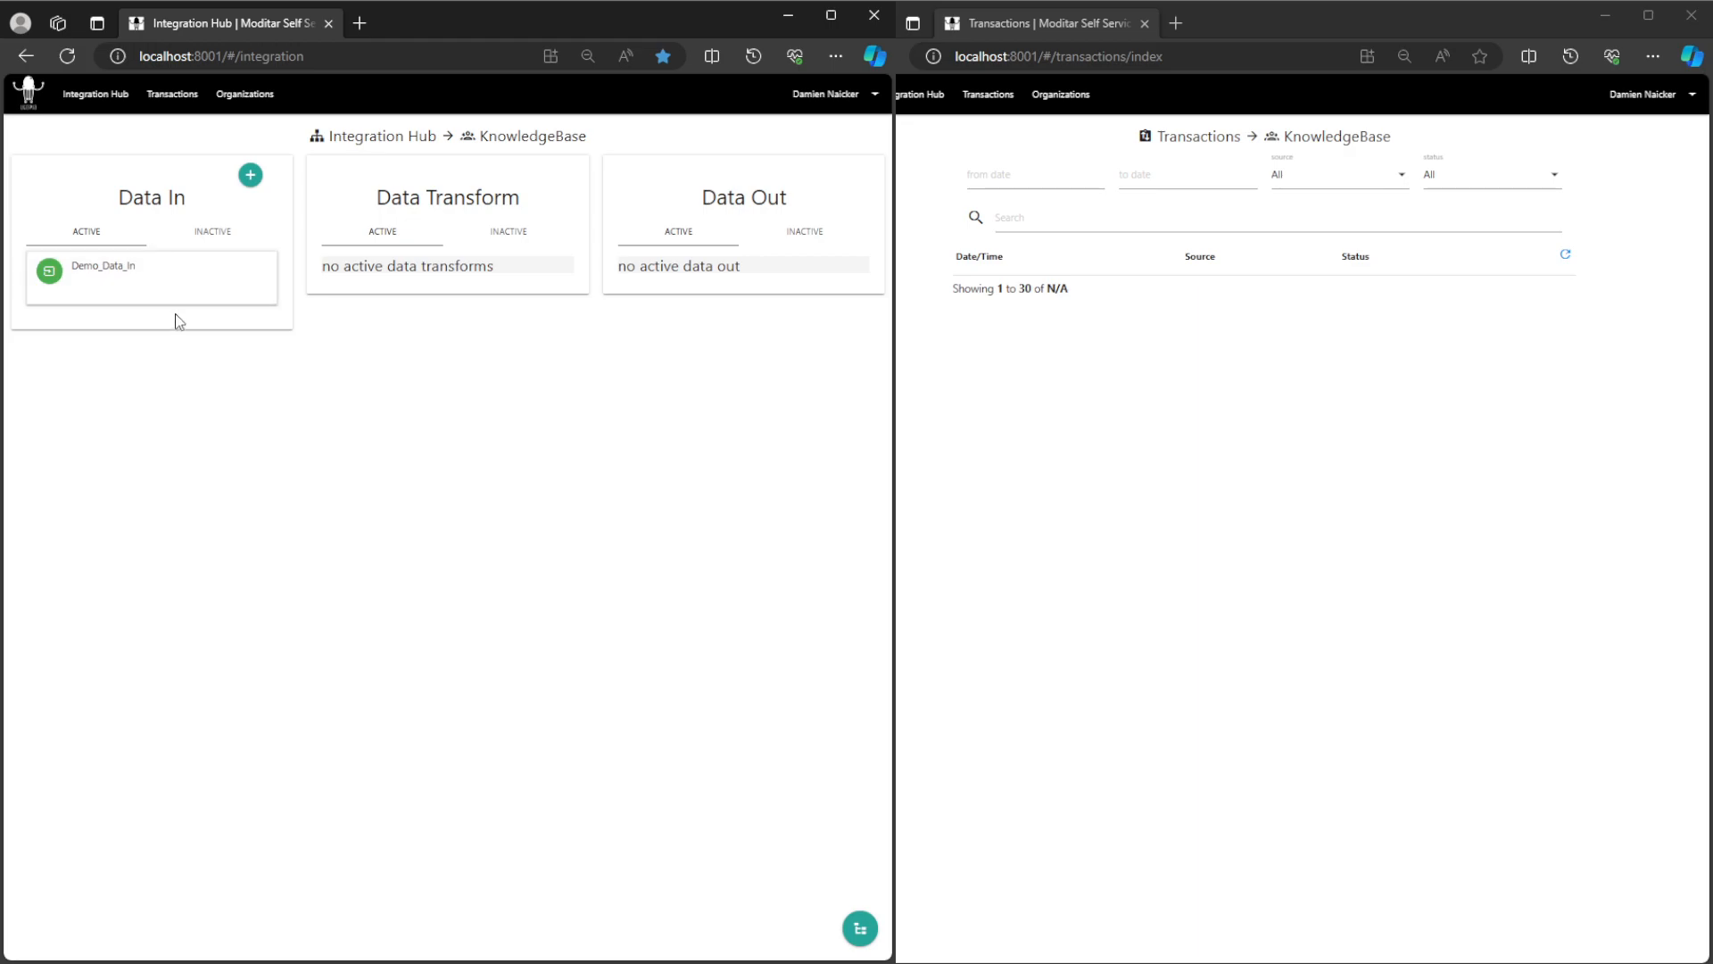
Step: Post Demo_TestData_ID.xlsx to Demo_Data_In a second time, keeping Ignore Duplicates on
left_click(113, 267)
left_click(116, 293)
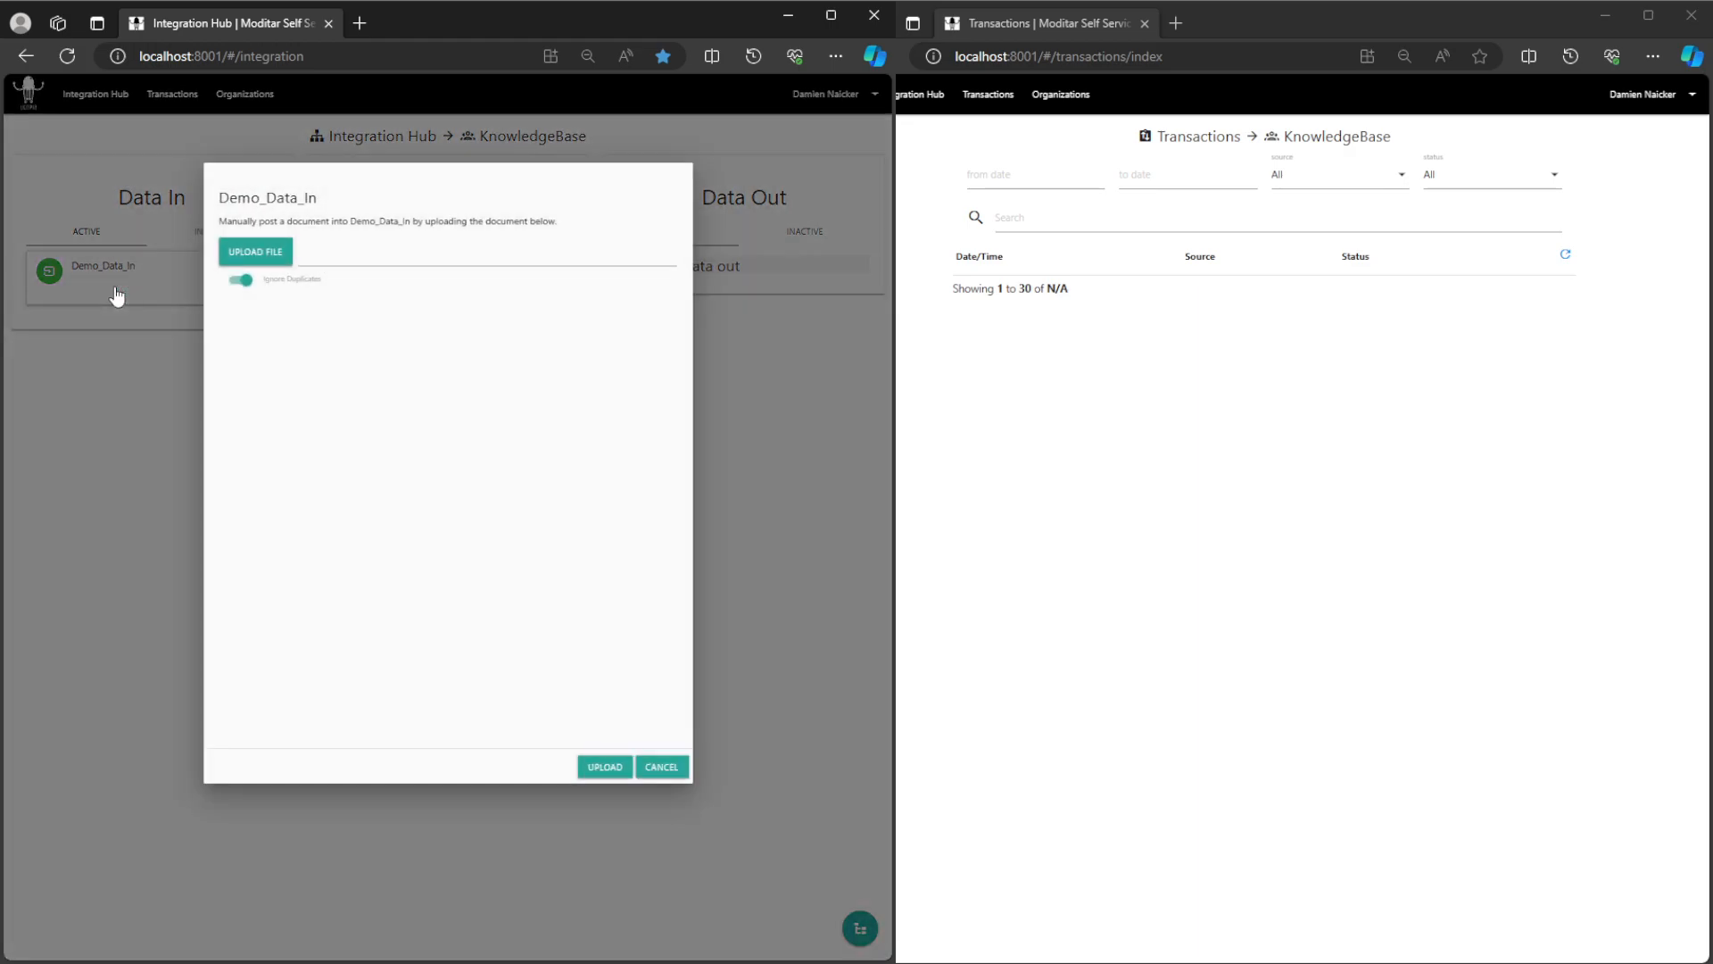
left_click(263, 259)
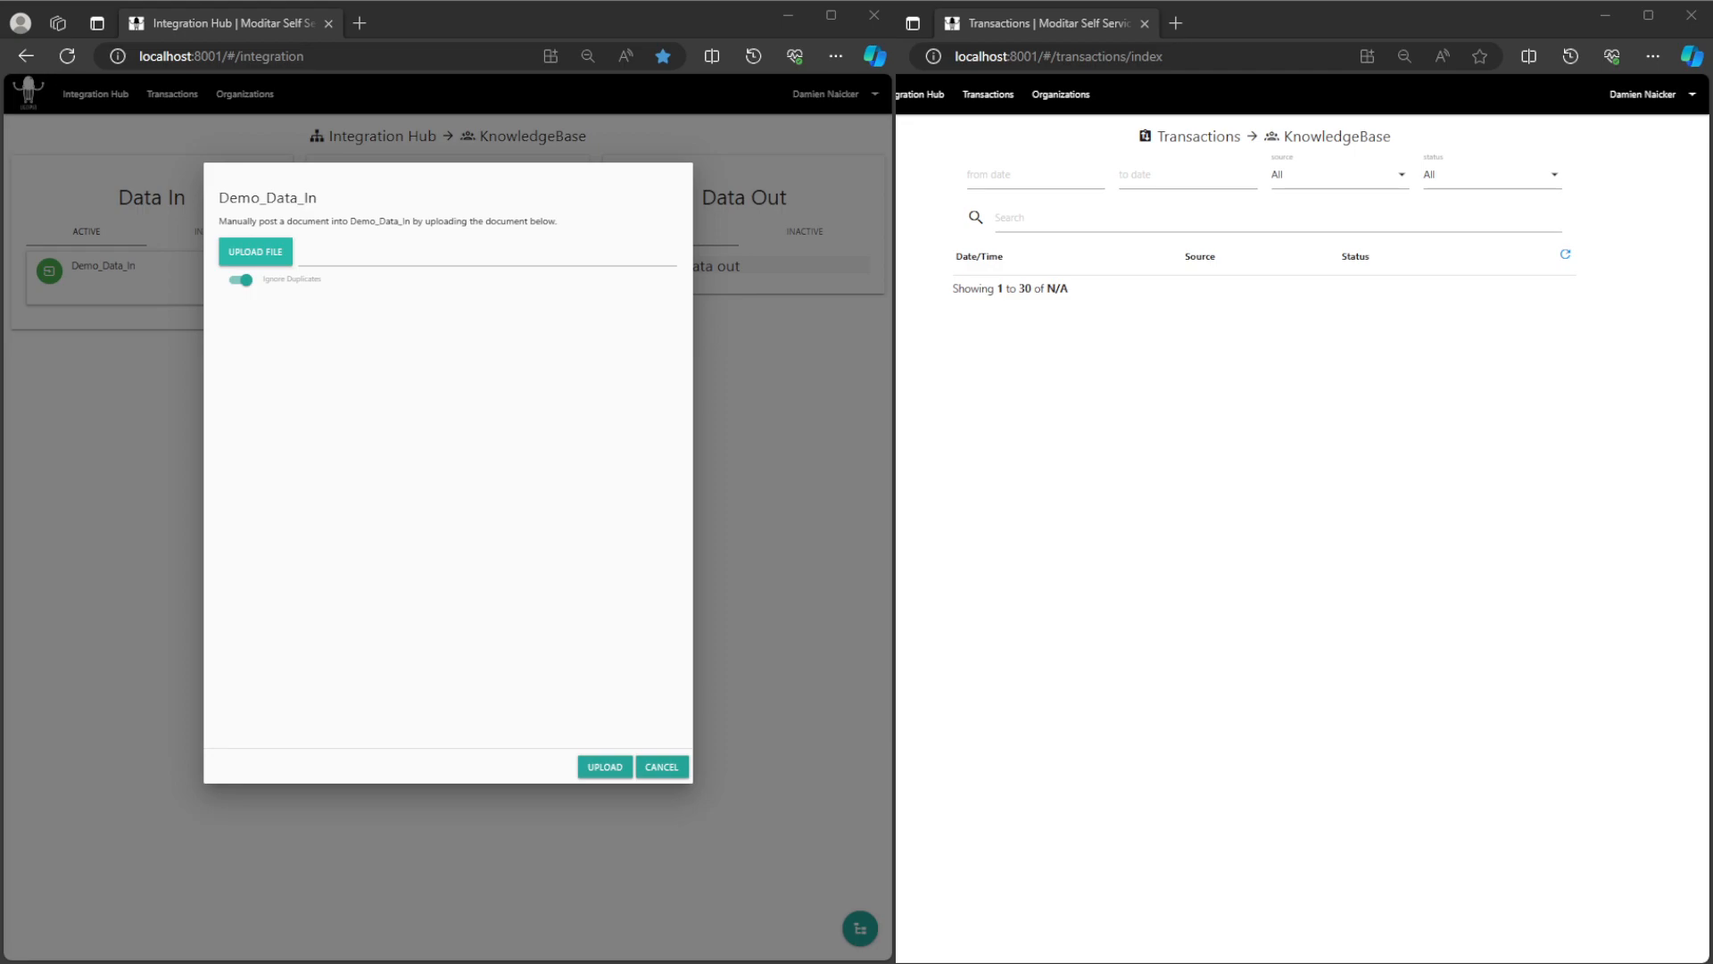
left_click(1059, 738)
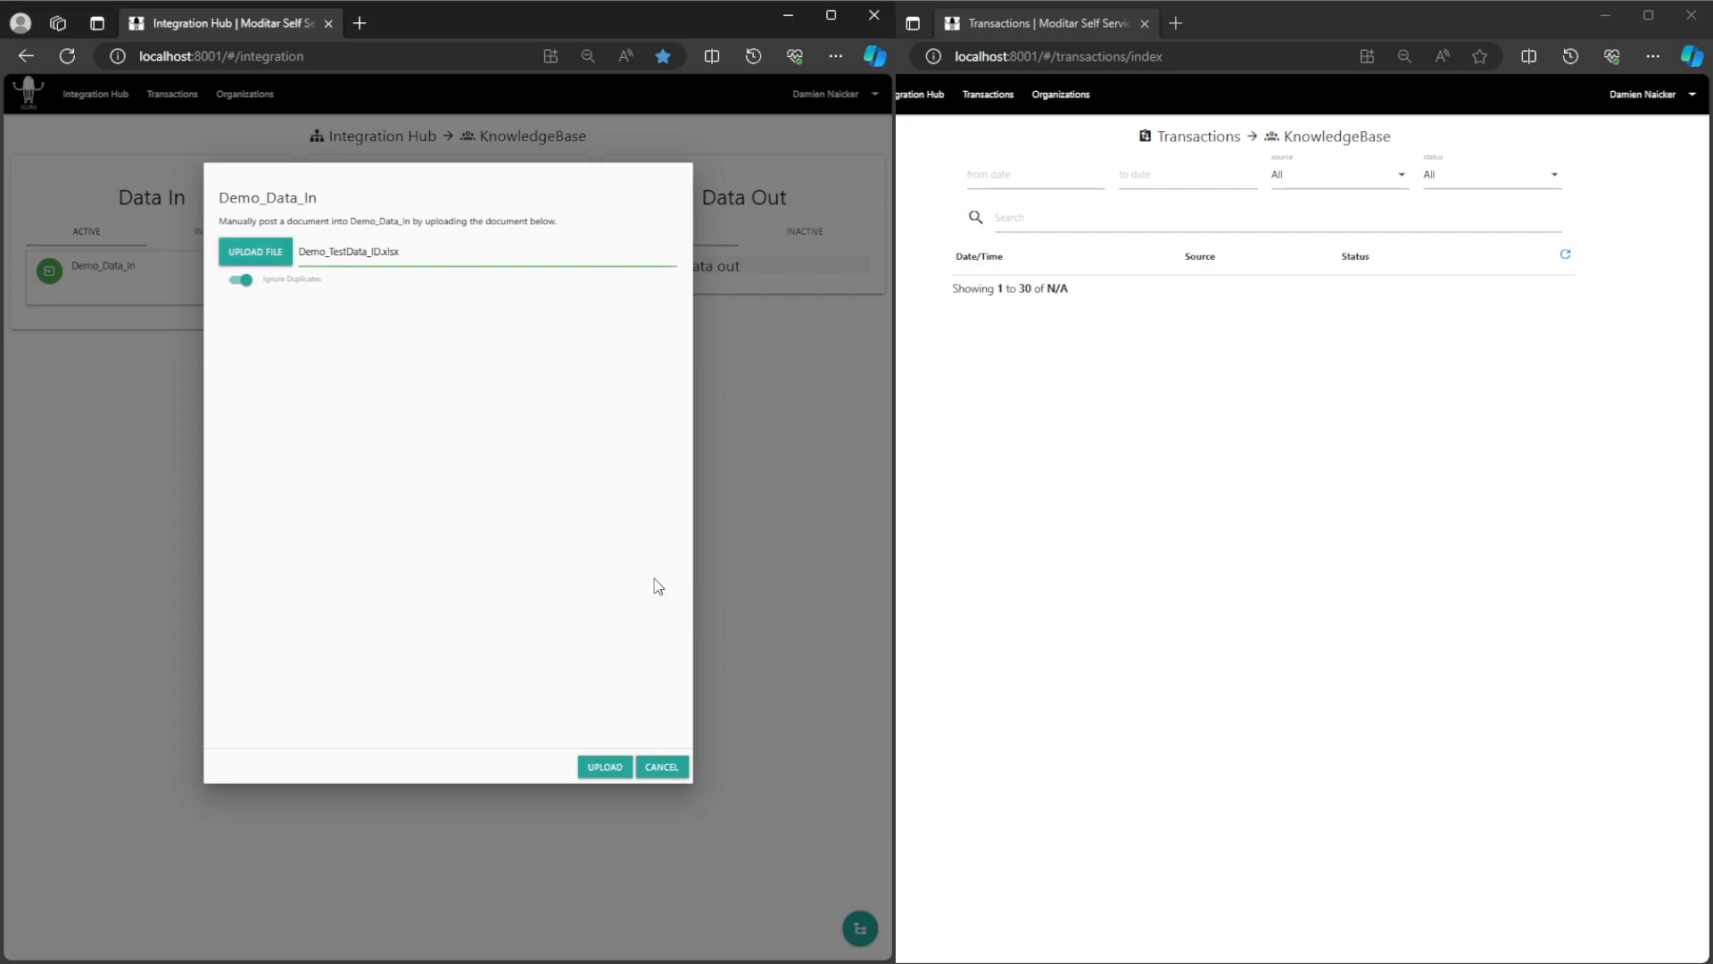
left_click(605, 768)
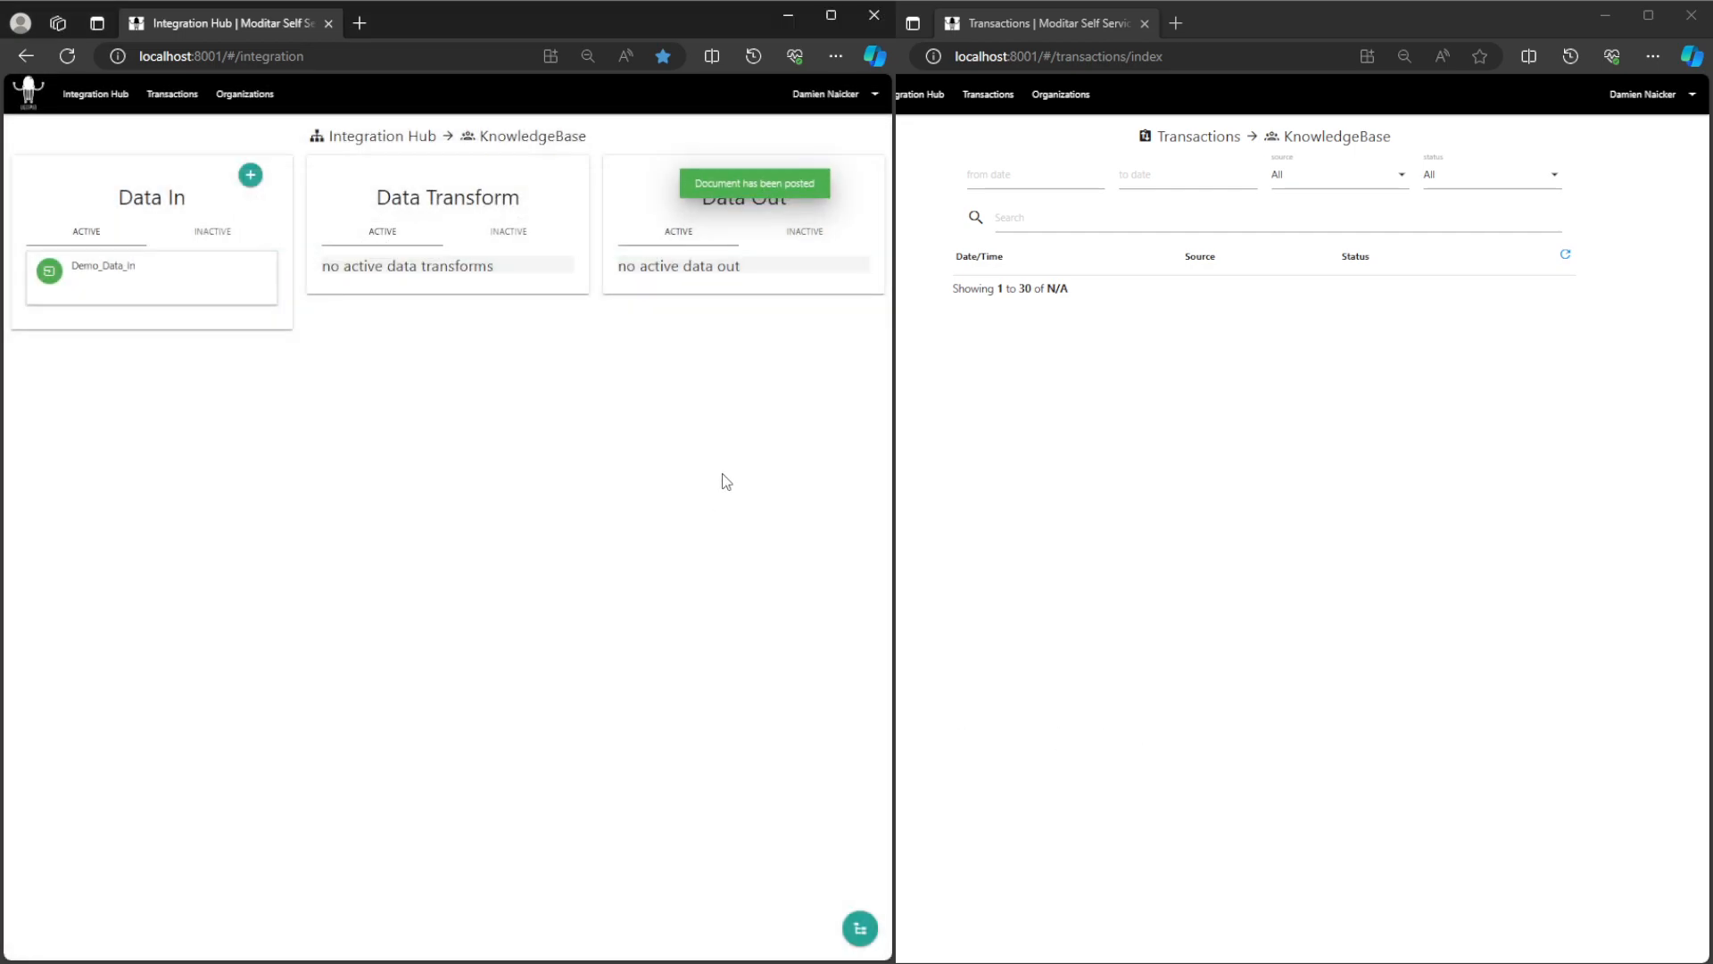
Step: Check the document list in a new transform of Demo_Data_In for a duplicate, then return to the Integration Hub
left_click(106, 270)
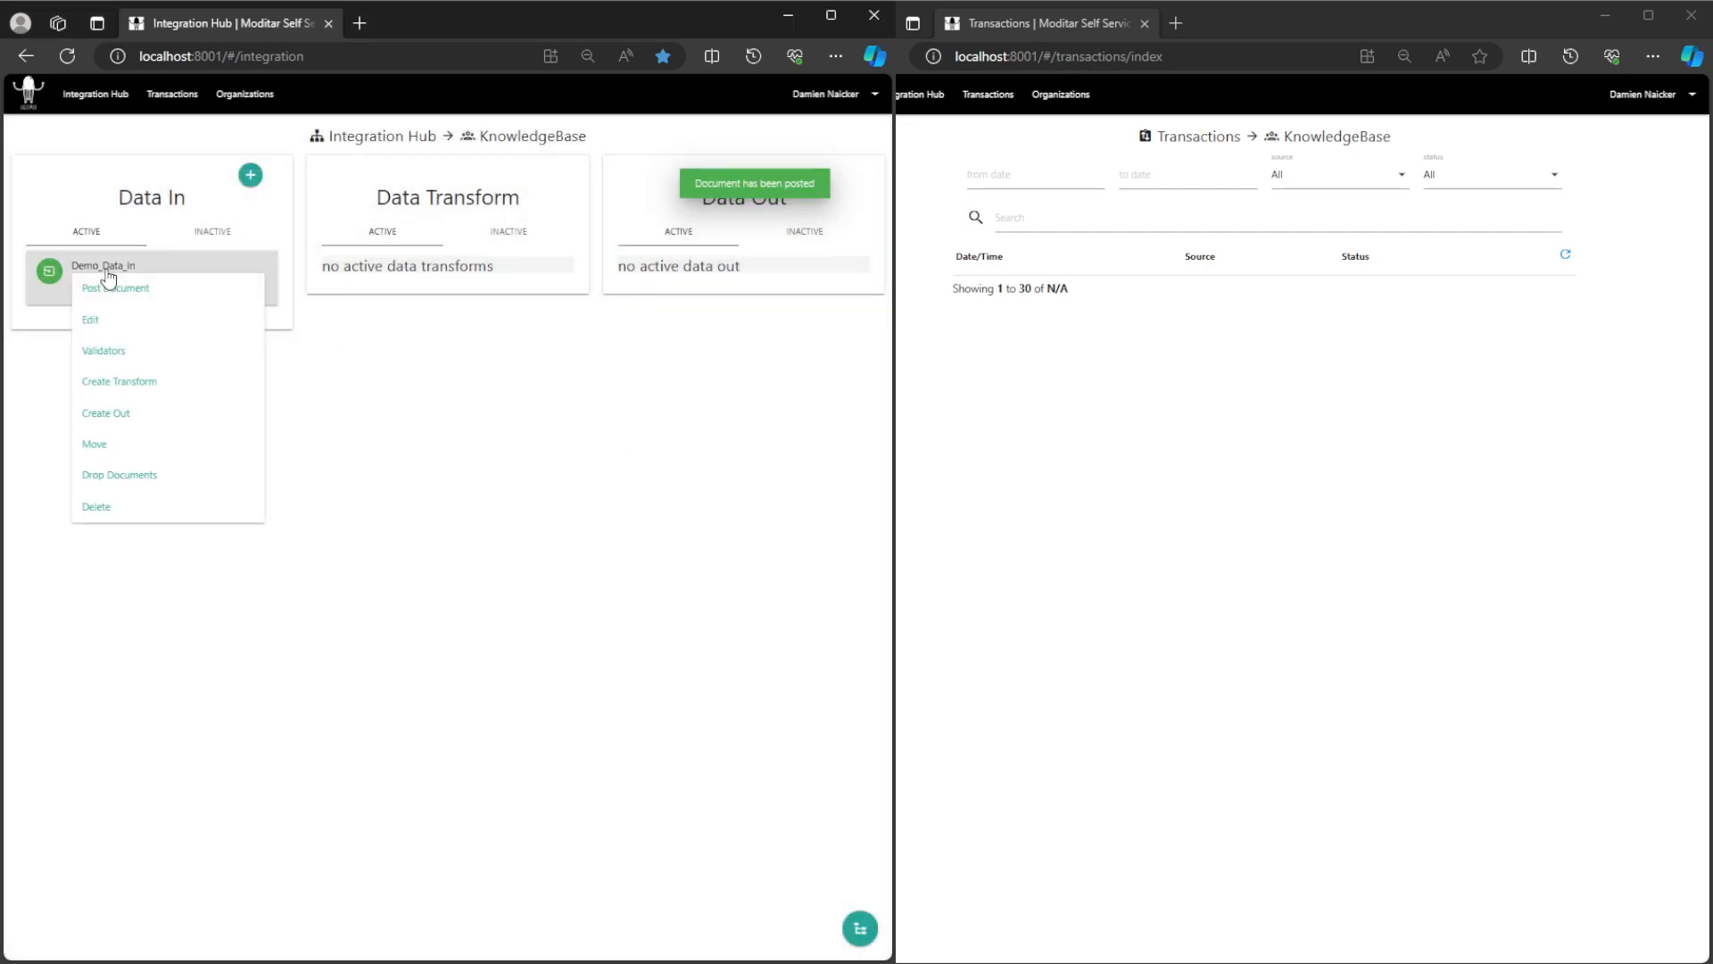
left_click(154, 384)
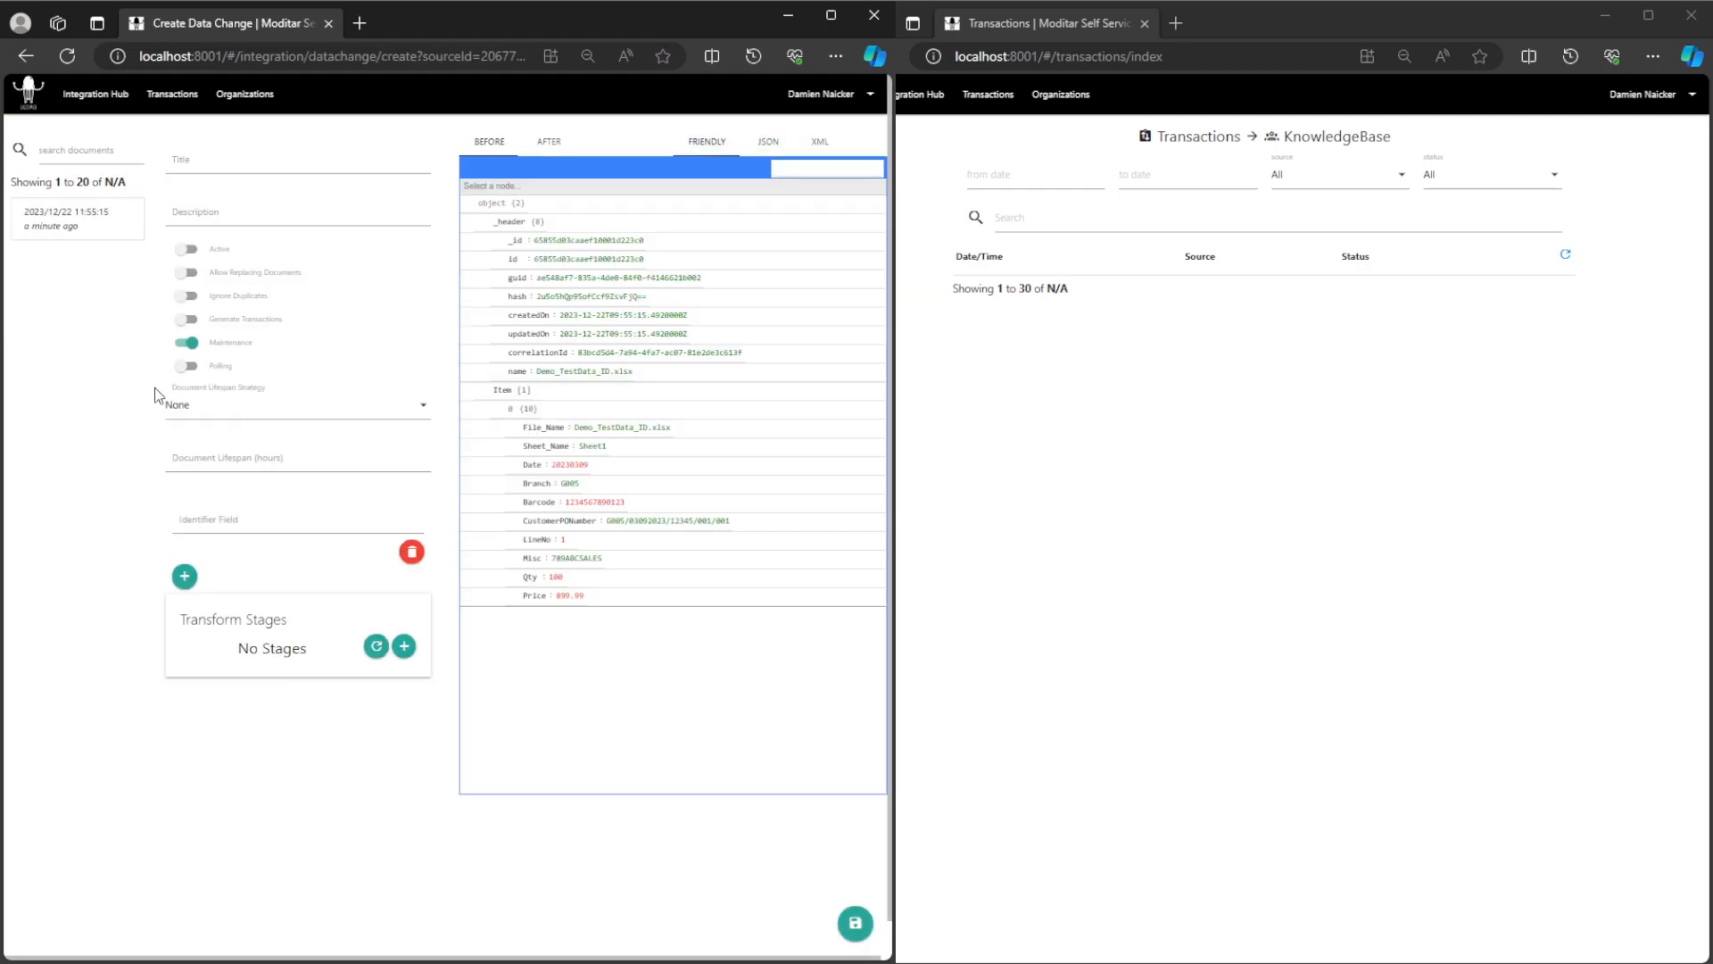
left_click(111, 230)
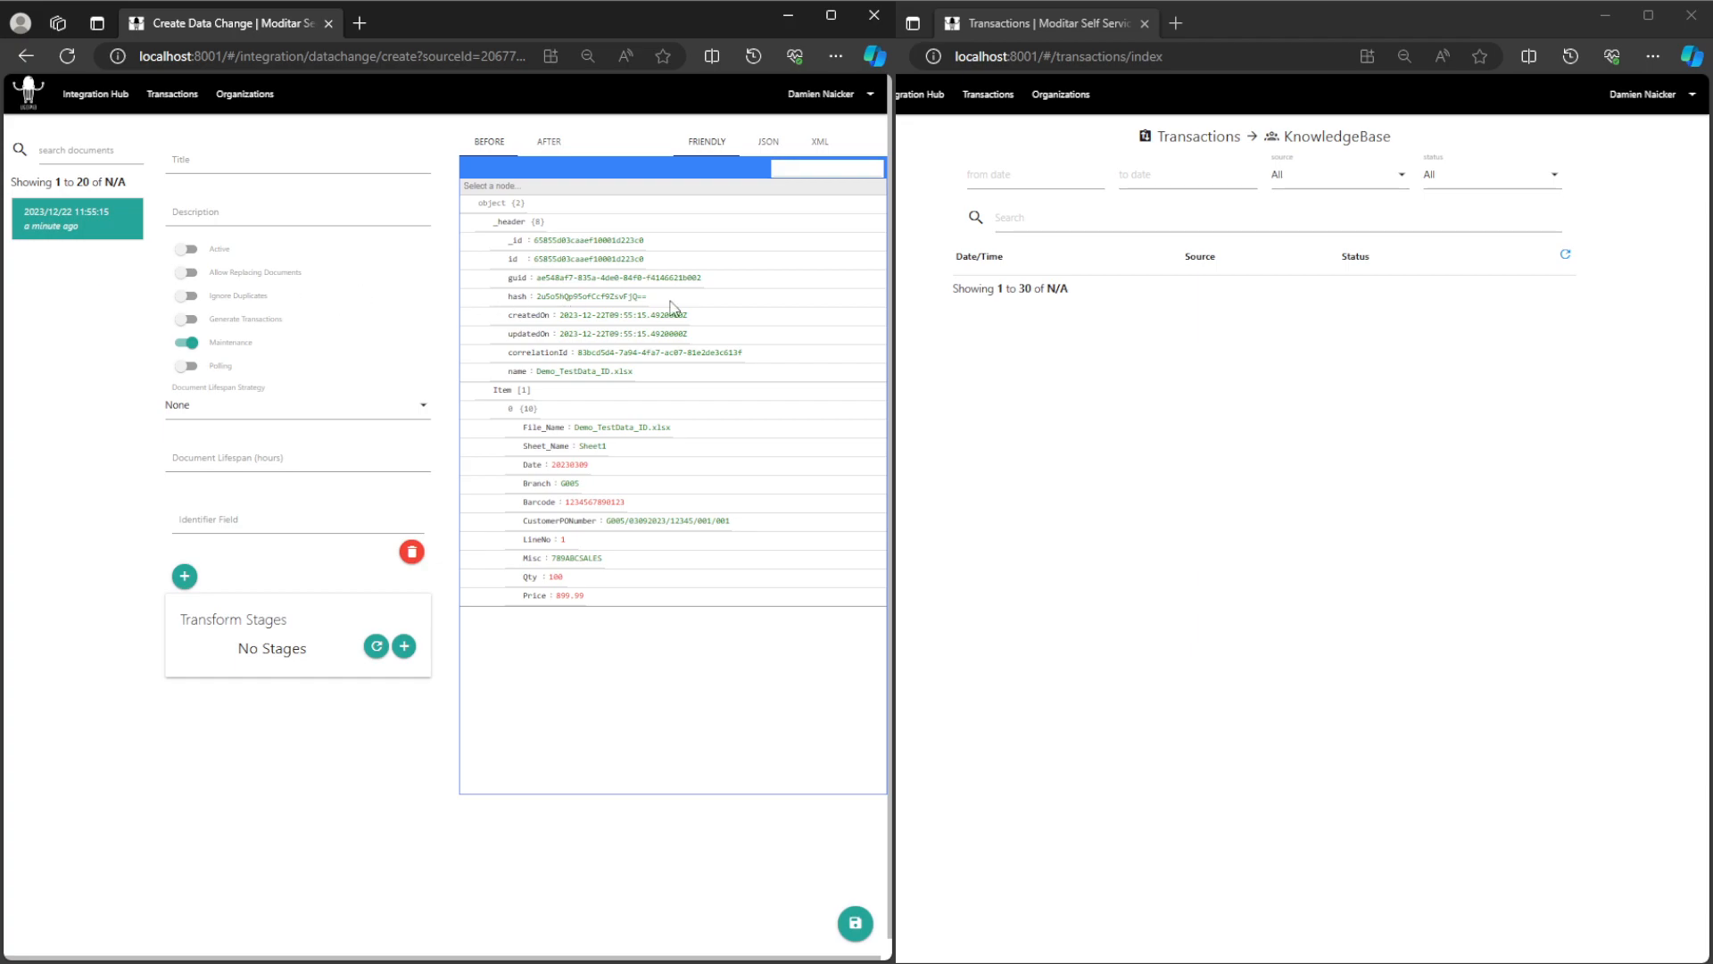
left_click(96, 95)
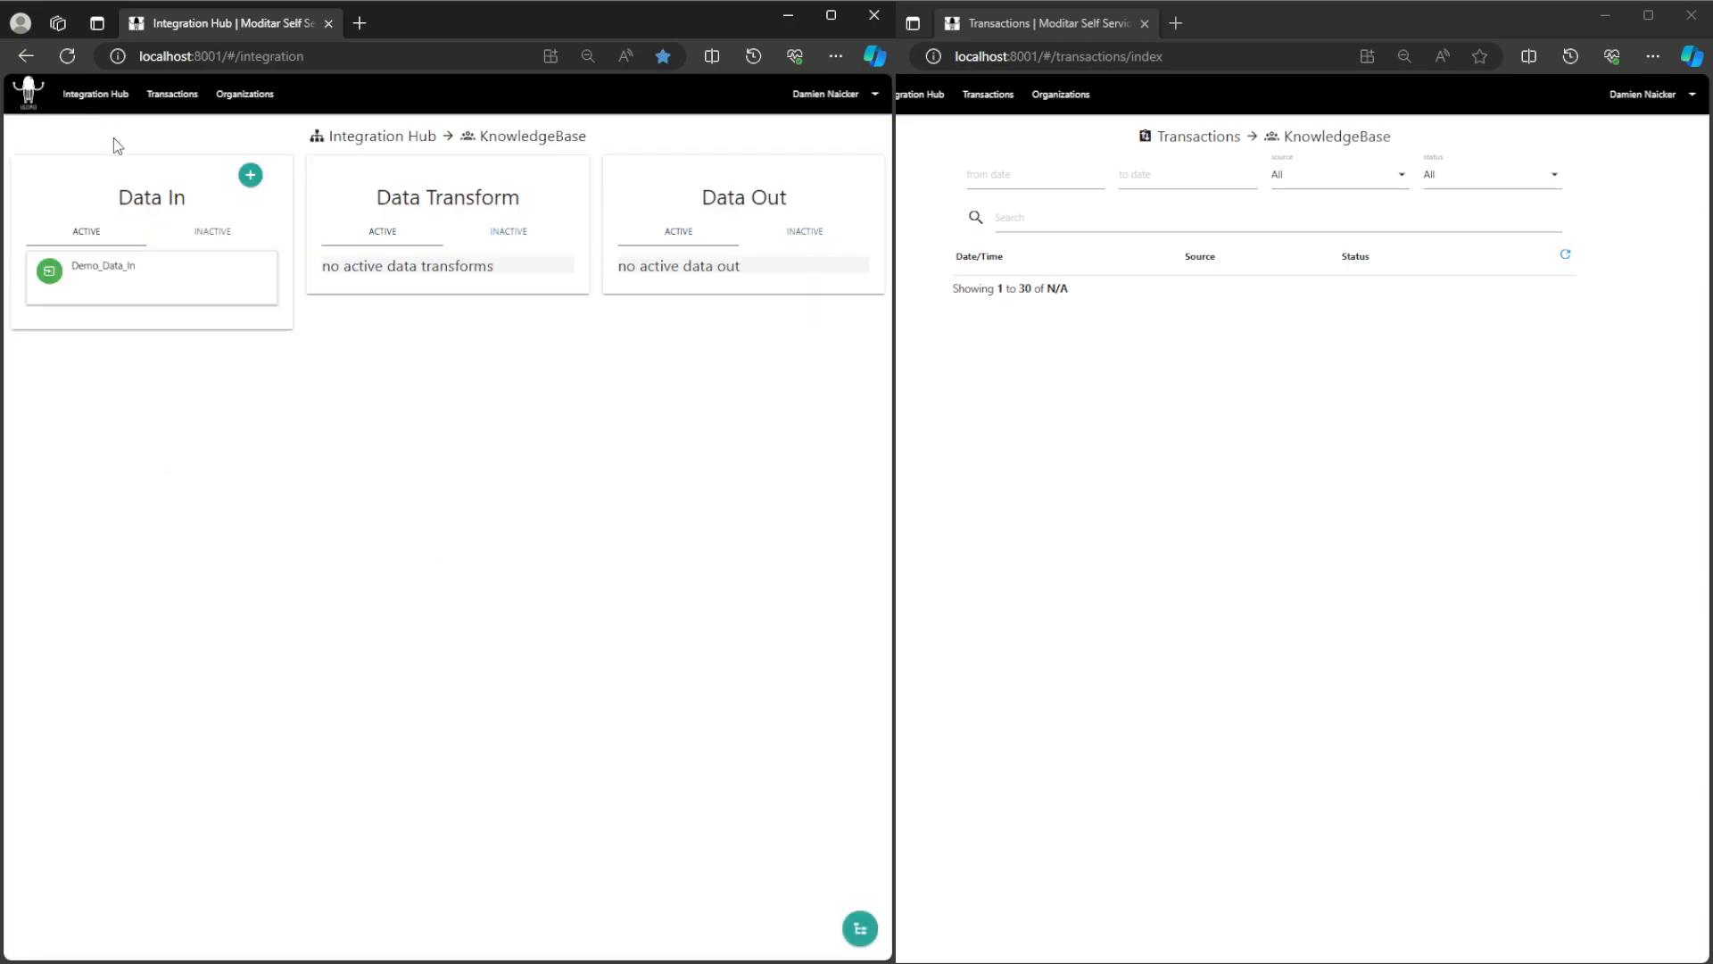
Step: Turn off Ignore Duplicates for the Demo_Data_In entry and save it
left_click(125, 268)
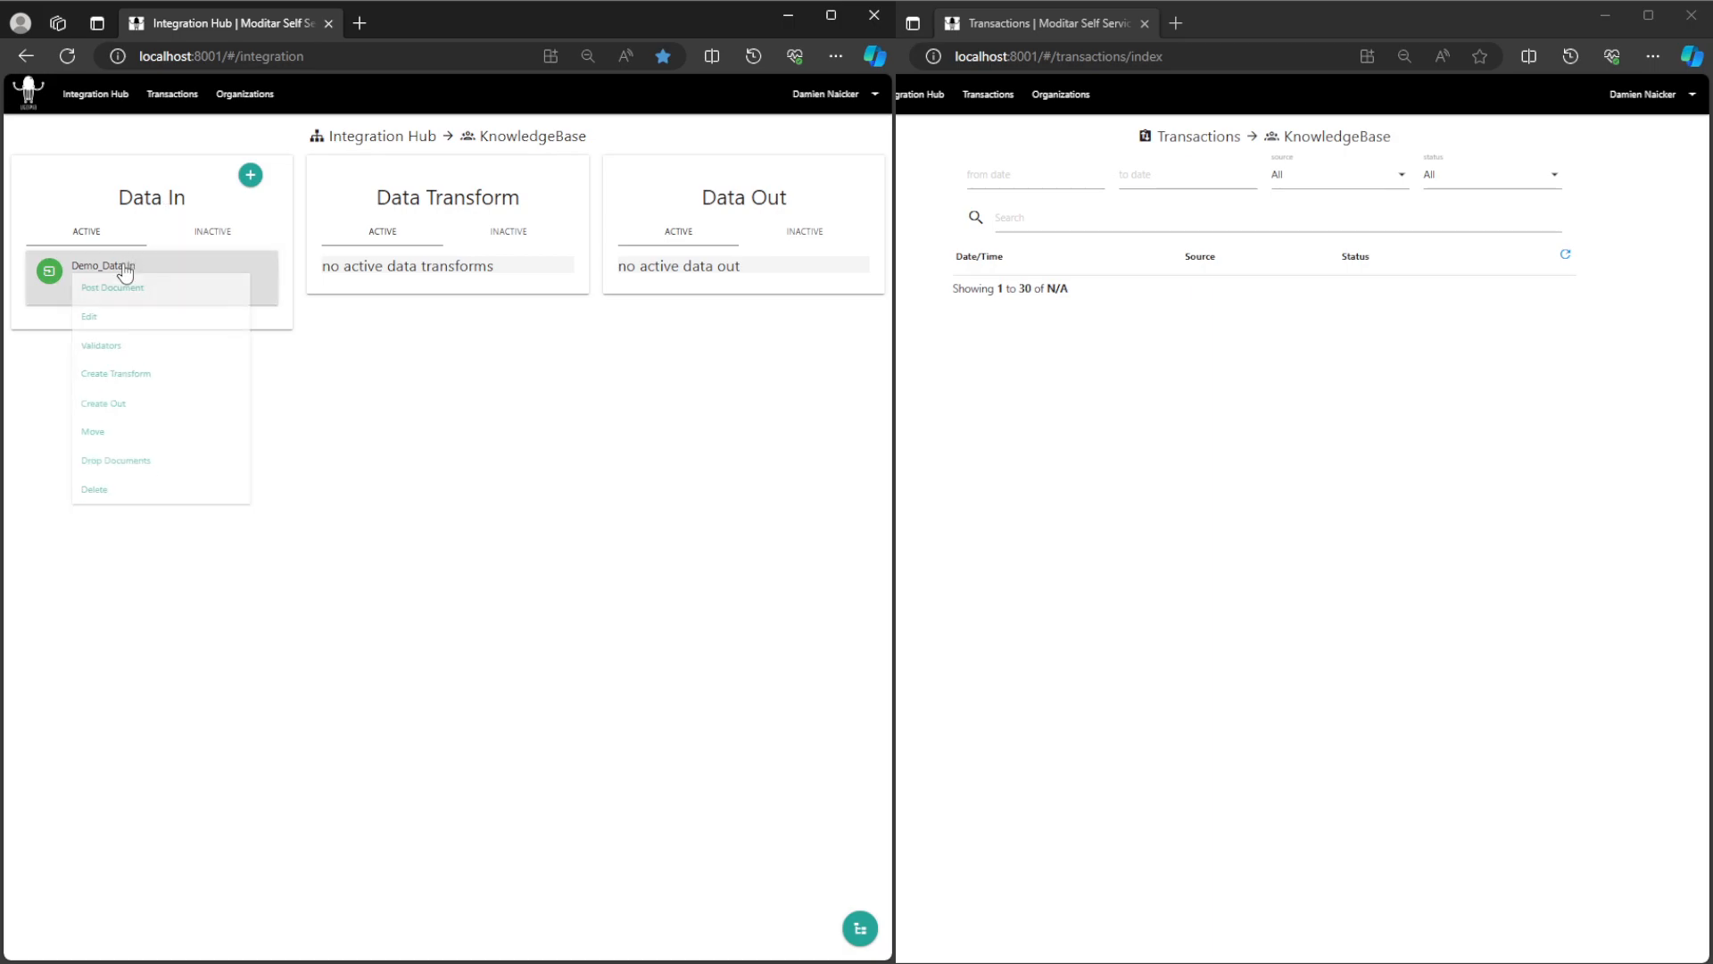
left_click(100, 319)
left_click(40, 242)
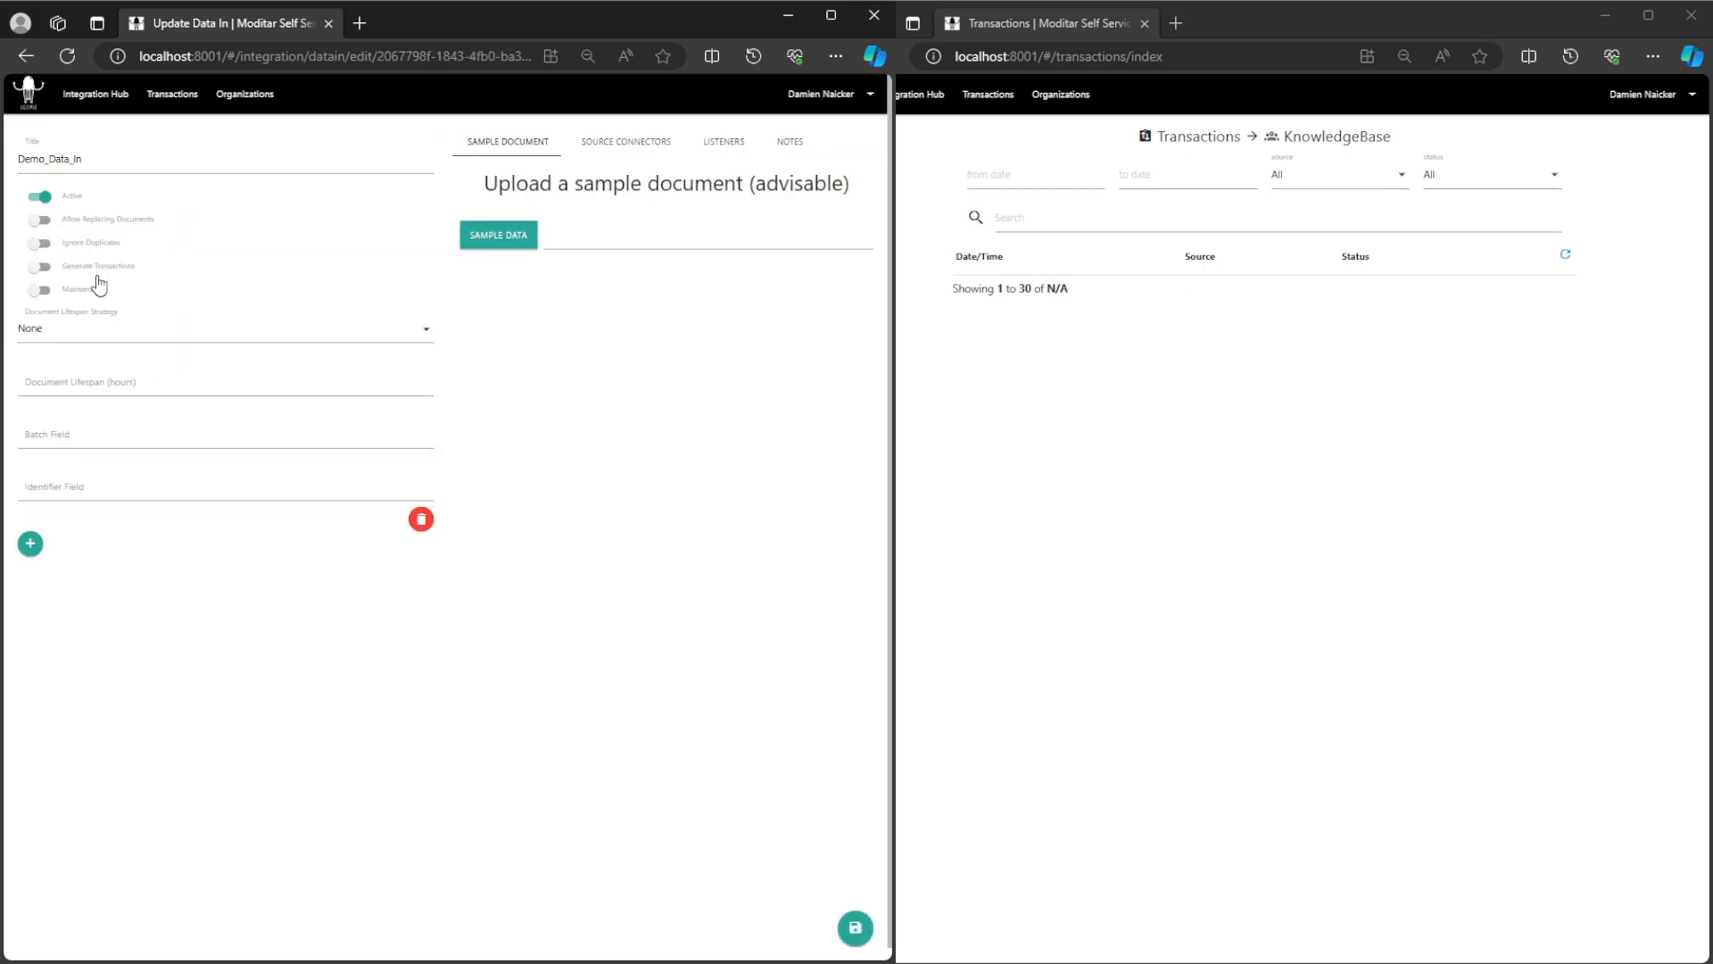
left_click(854, 930)
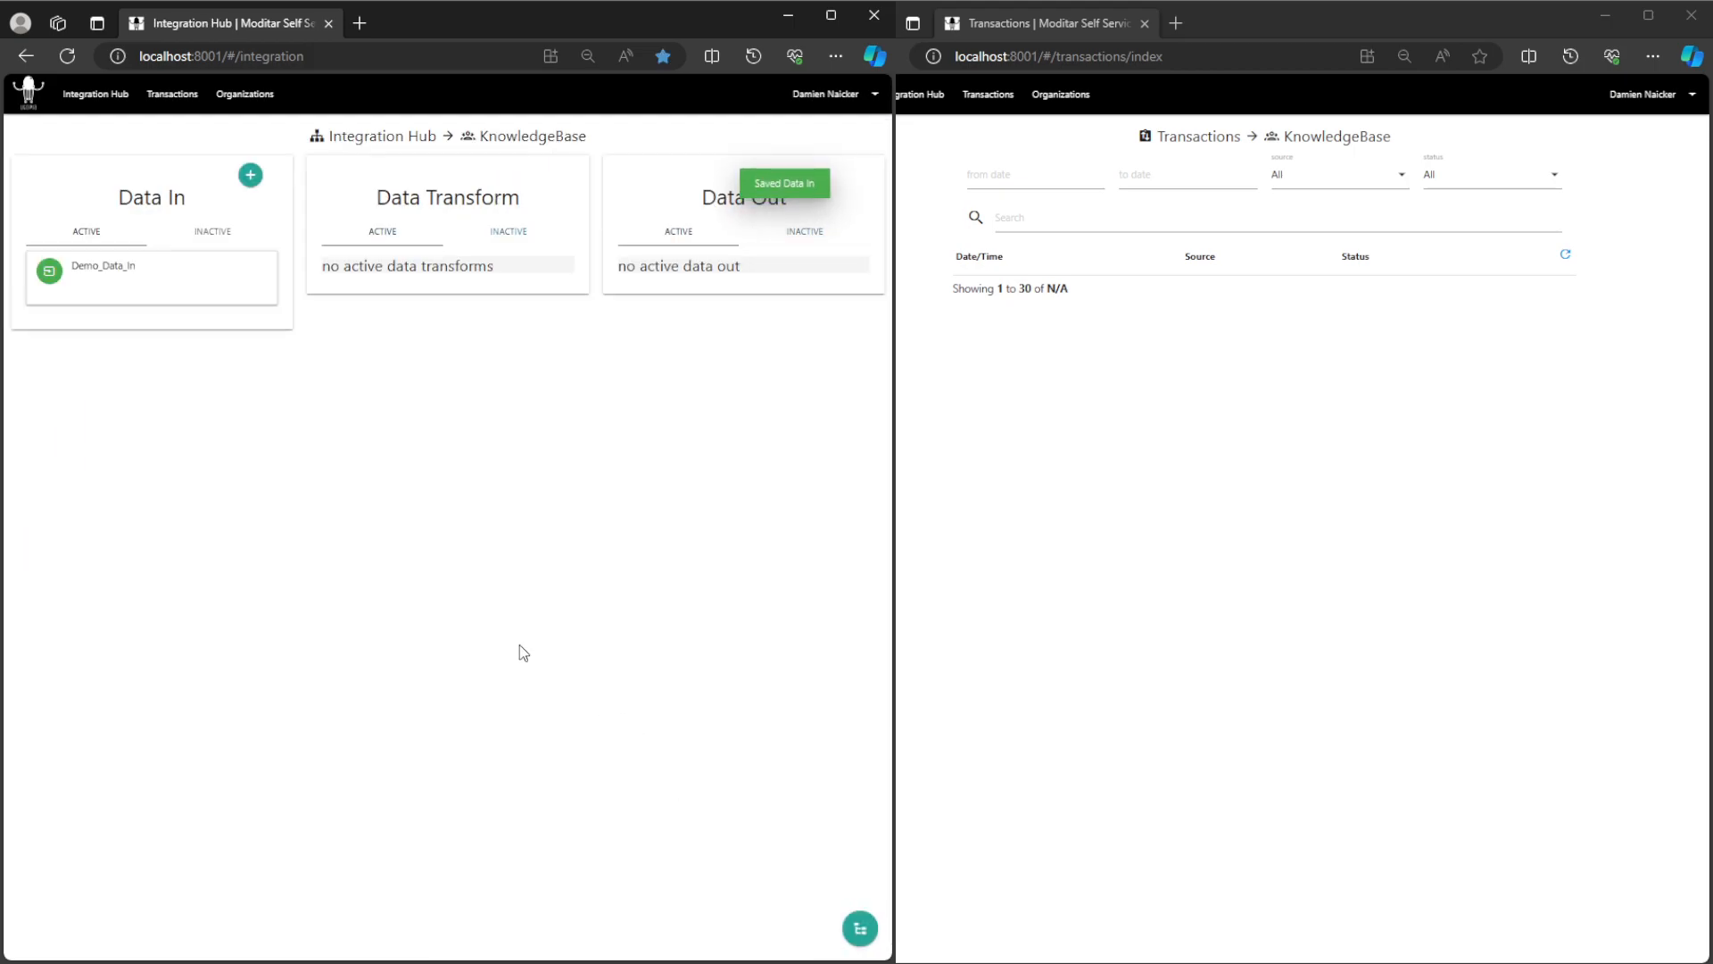
Step: Post Demo_TestData_ID.xlsx to Demo_Data_In again with Ignore Duplicates turned off for the upload
left_click(118, 280)
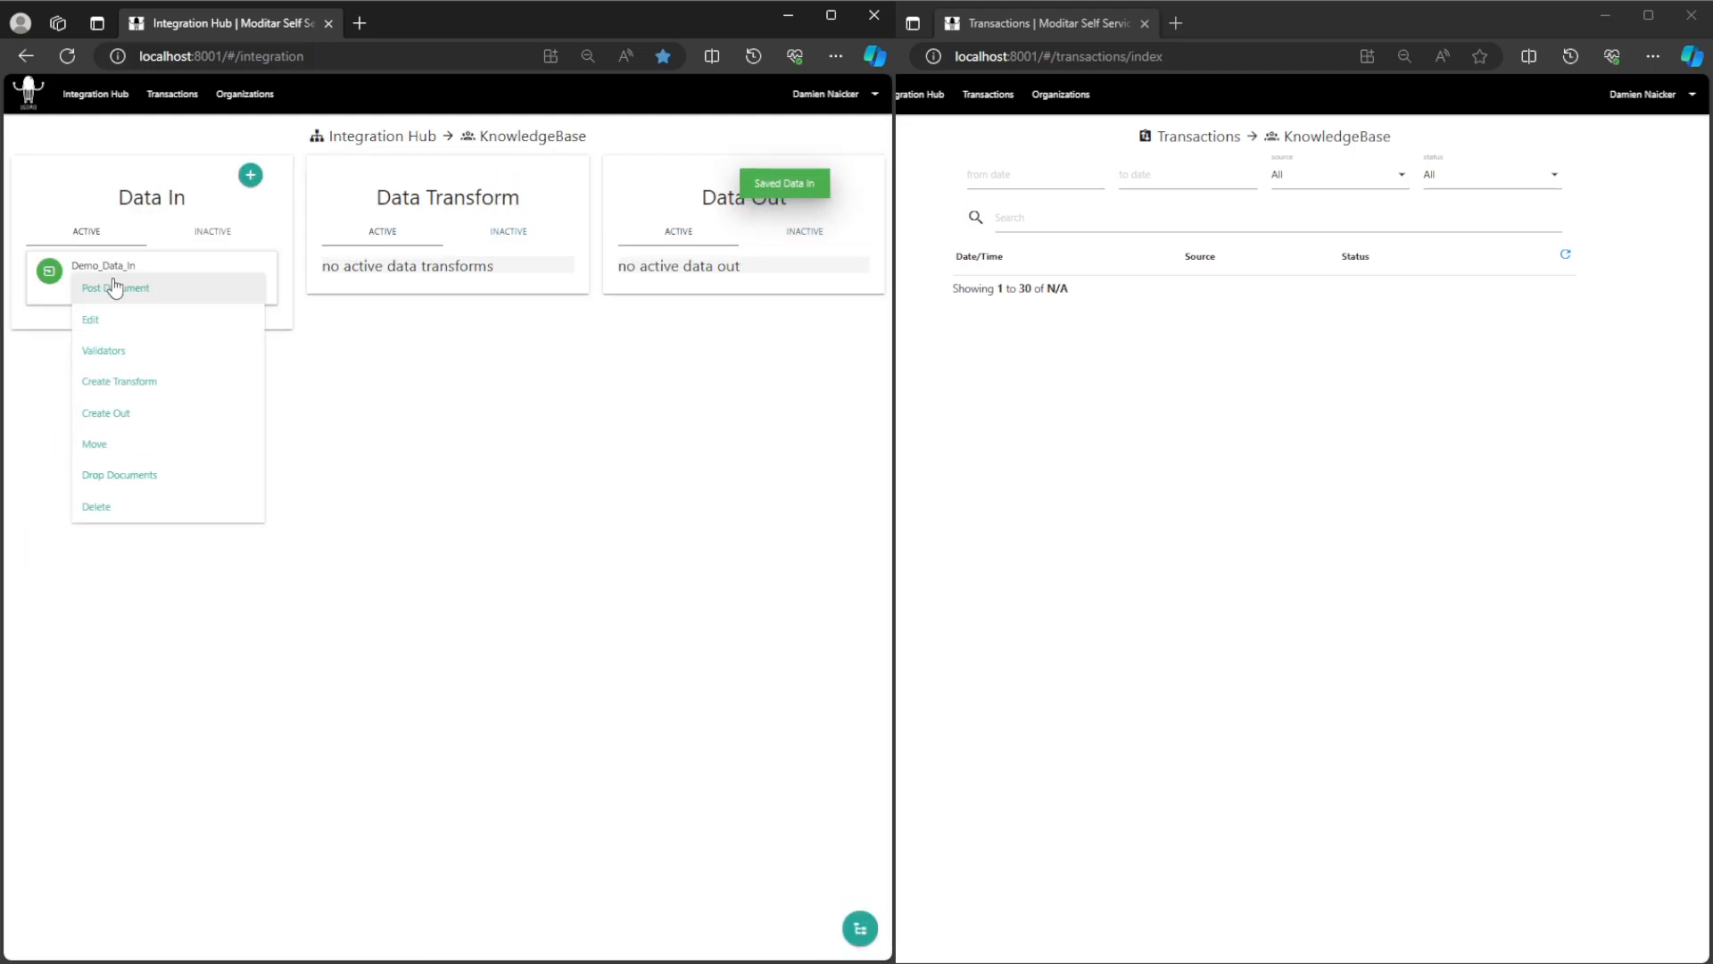
left_click(116, 287)
left_click(239, 279)
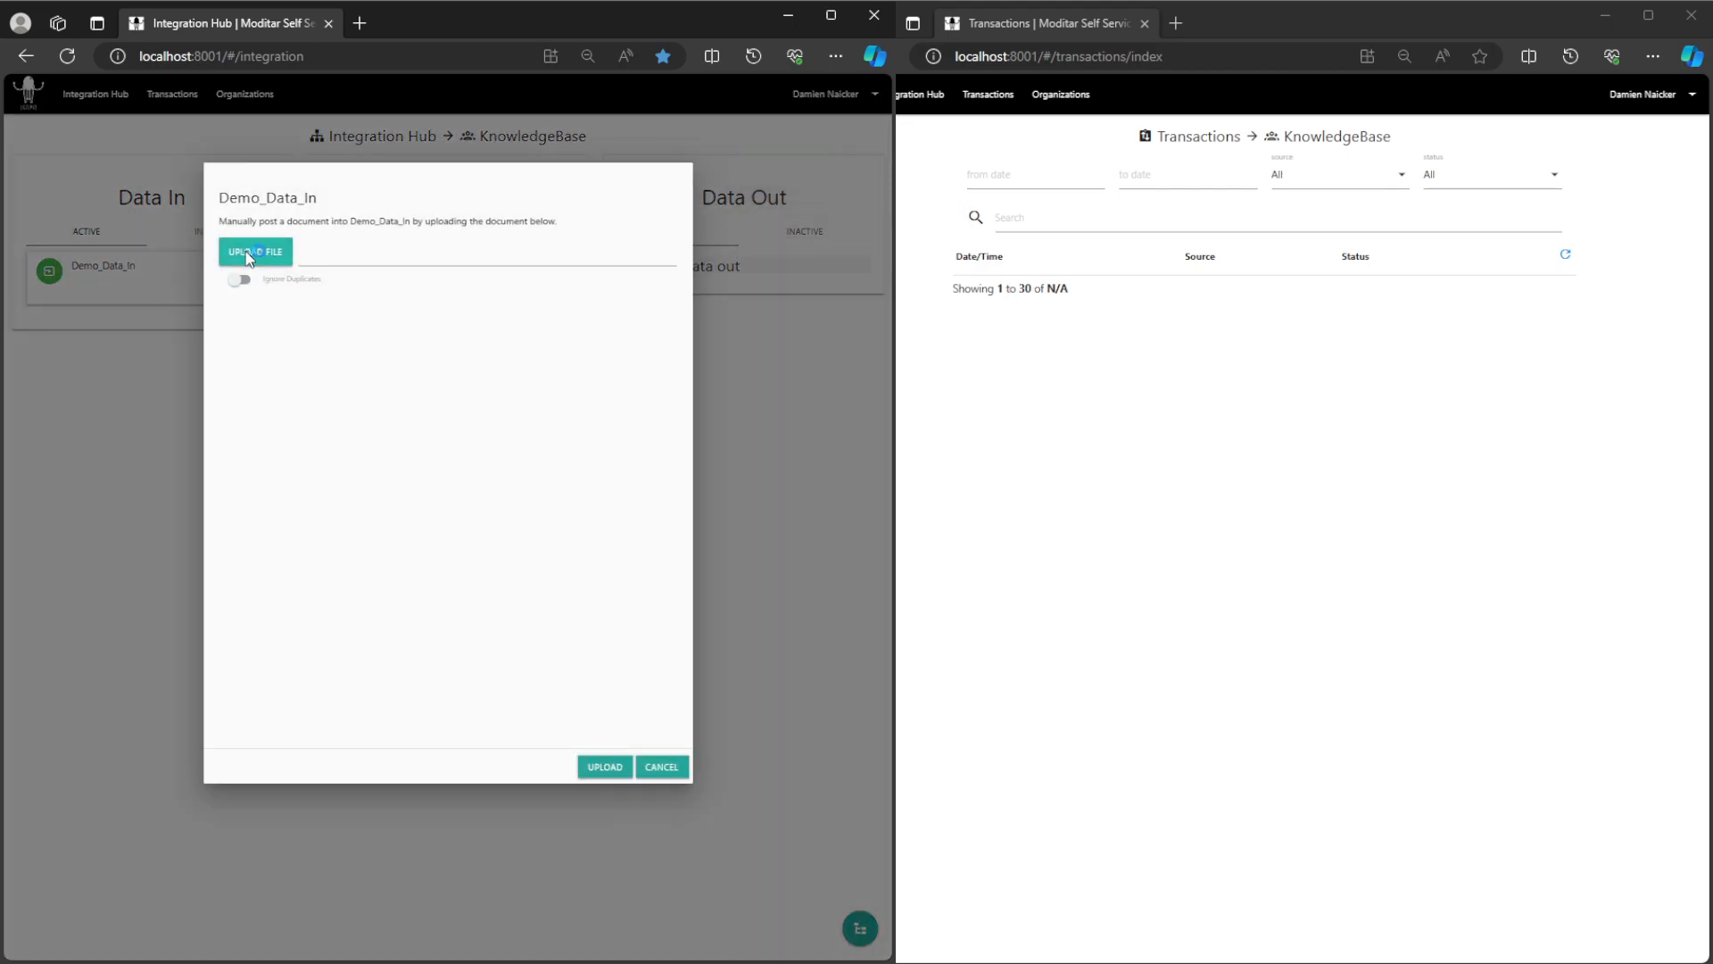
left_click(245, 250)
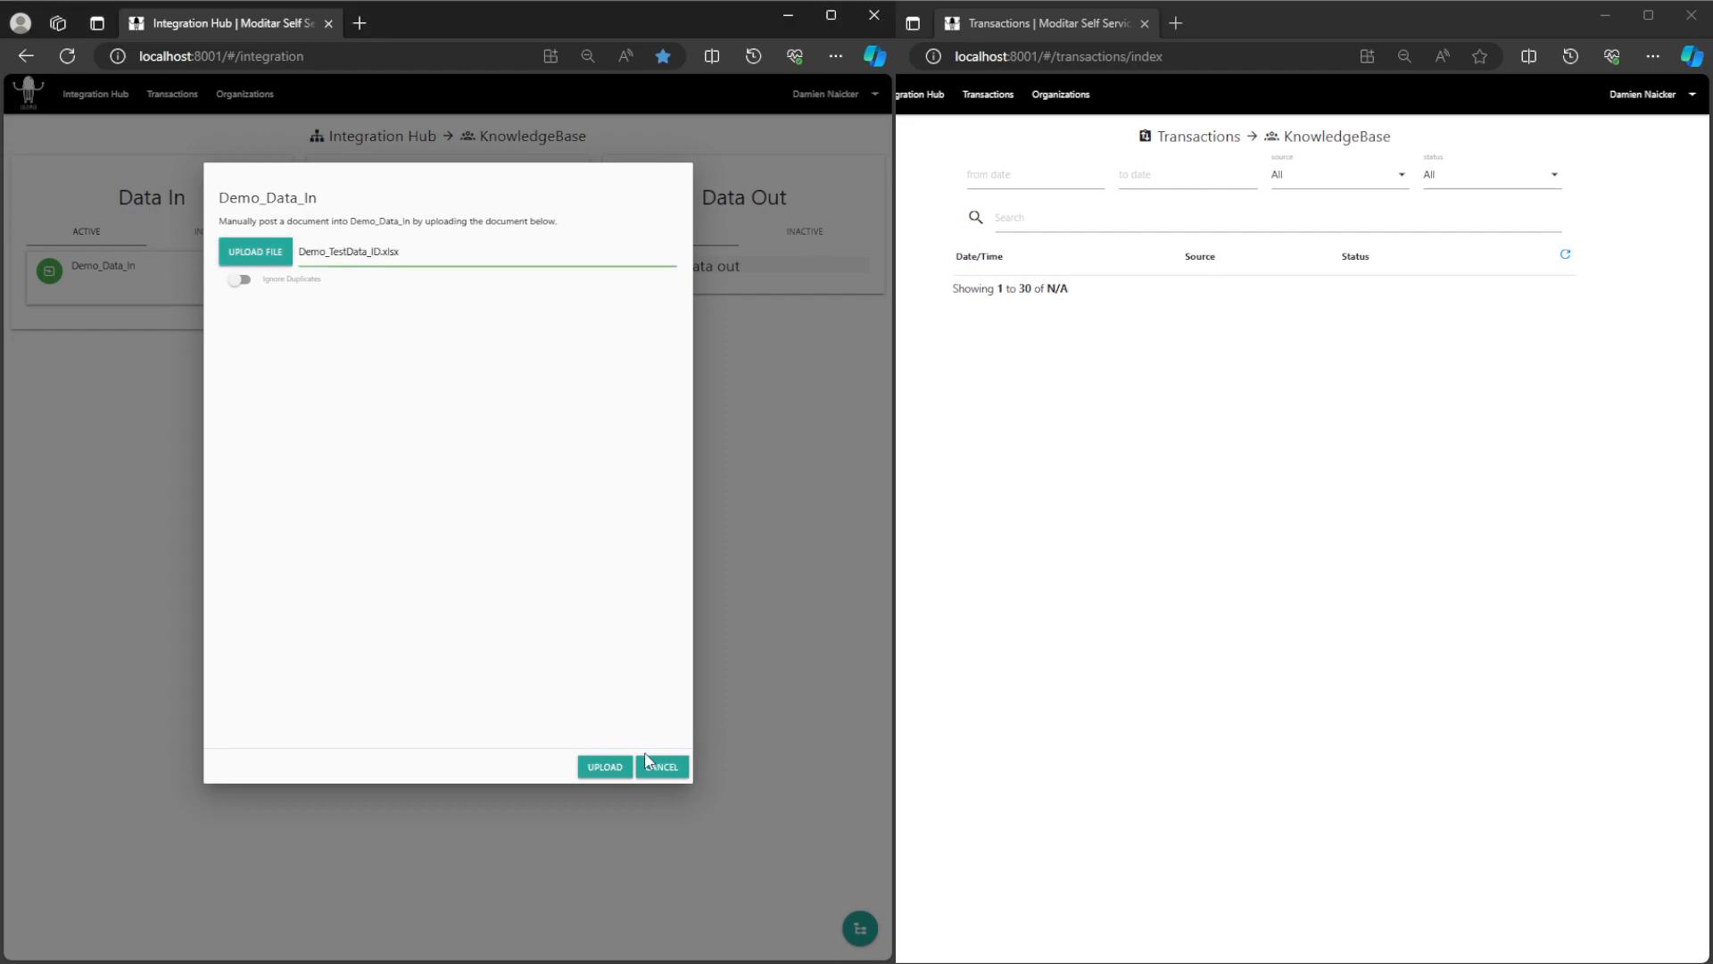
left_click(605, 767)
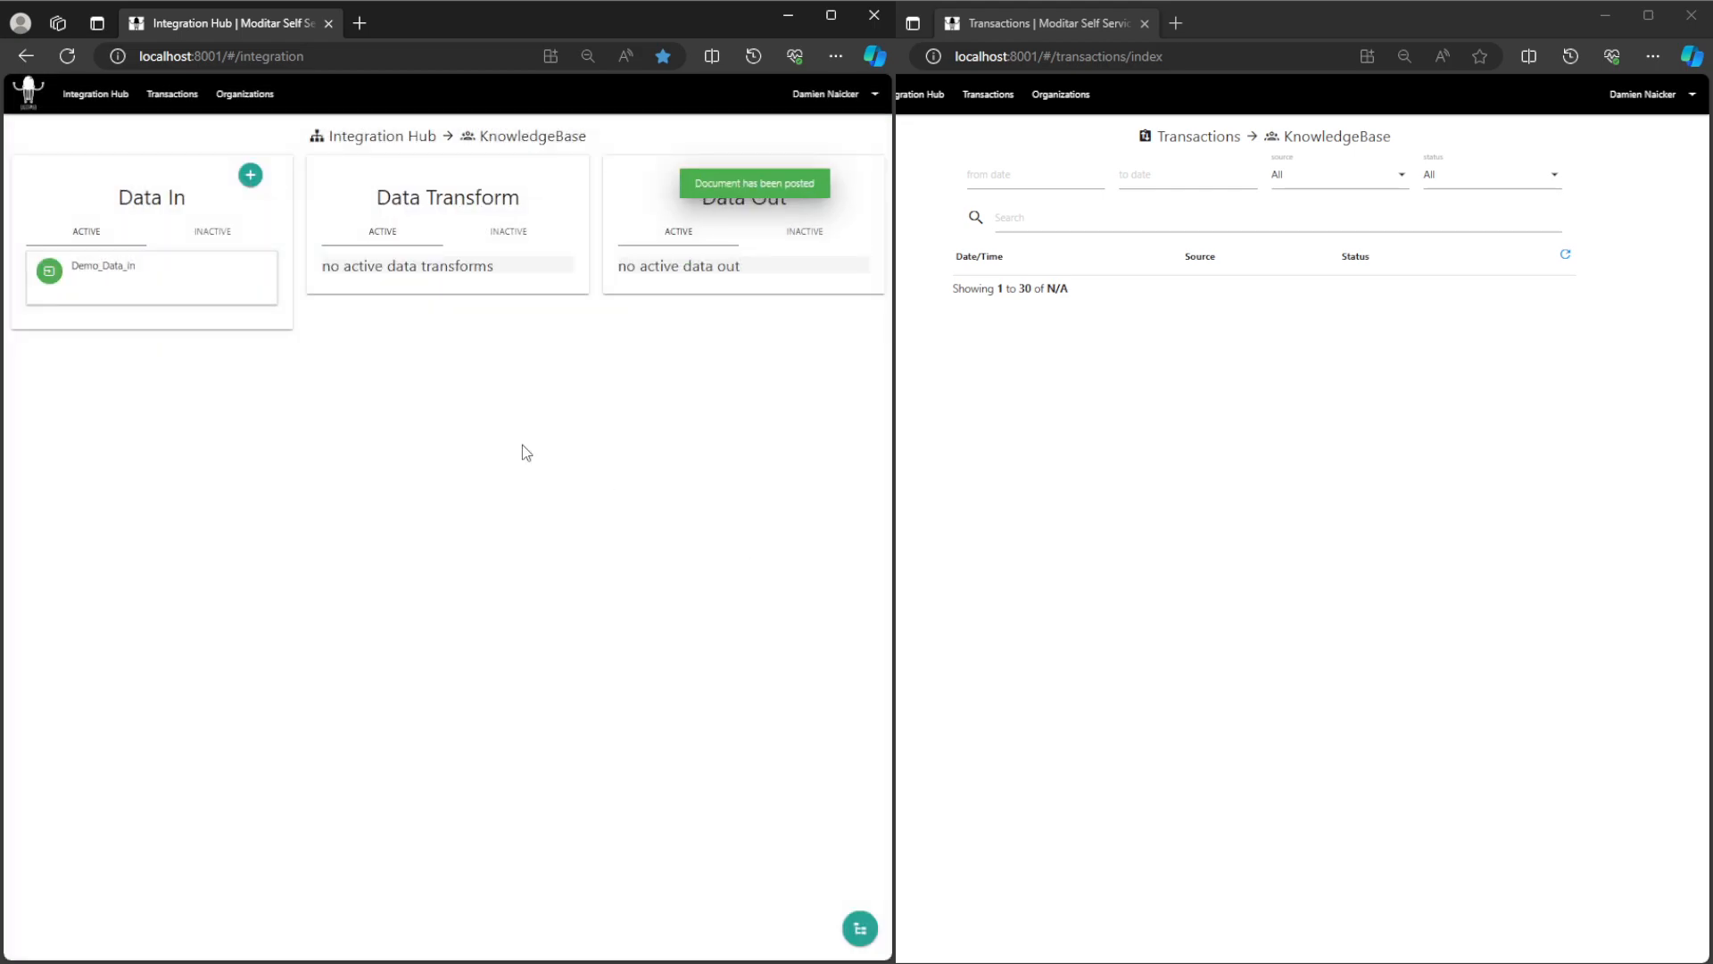
Step: Compare the header hashes of the two posted documents in a new transform of Demo_Data_In, then return to the Integration Hub
left_click(105, 267)
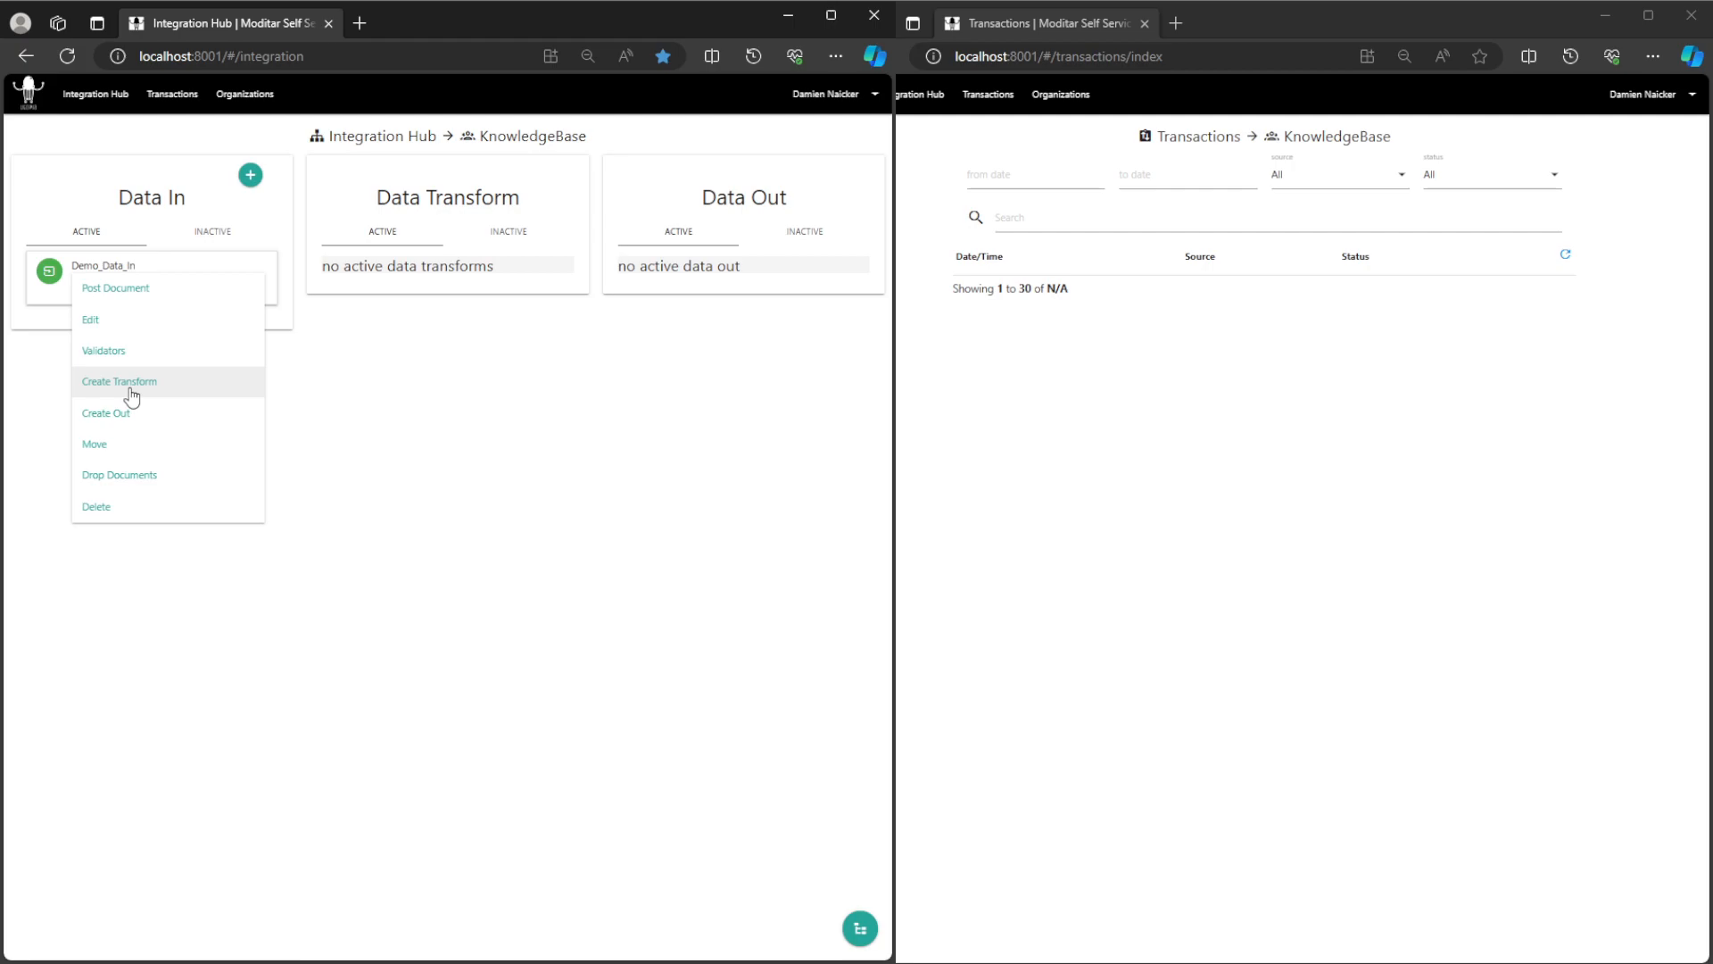
left_click(132, 384)
left_click(96, 263)
left_click(104, 225)
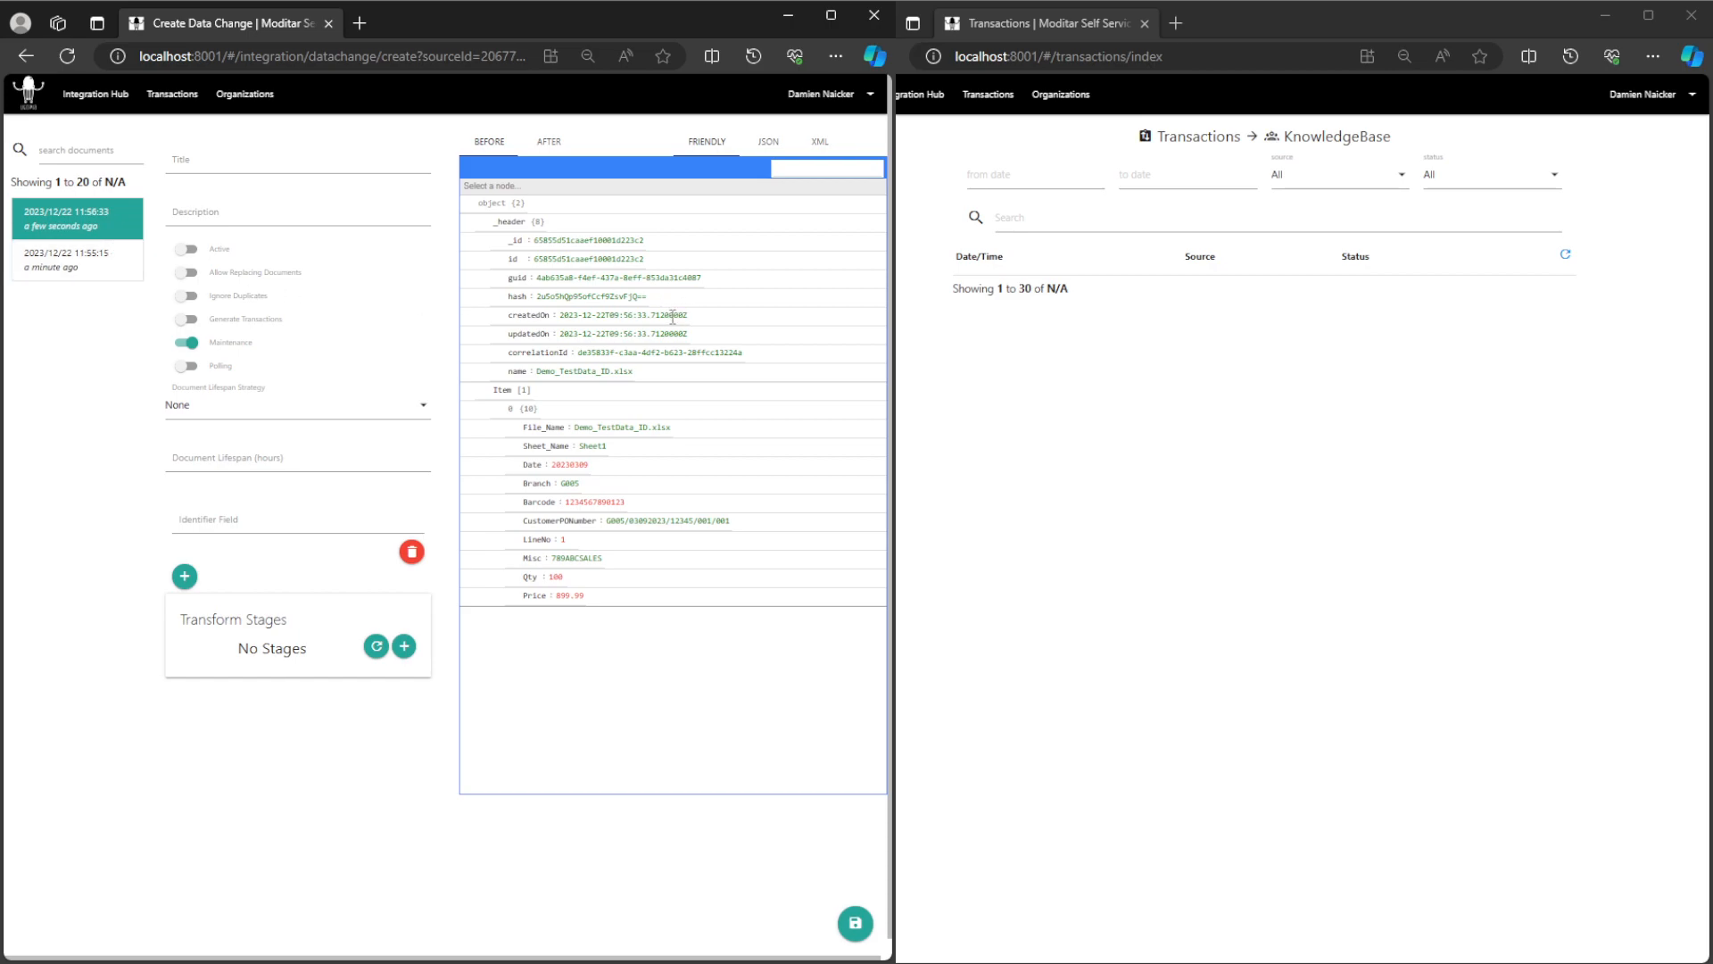
left_click_drag(538, 296, 669, 306)
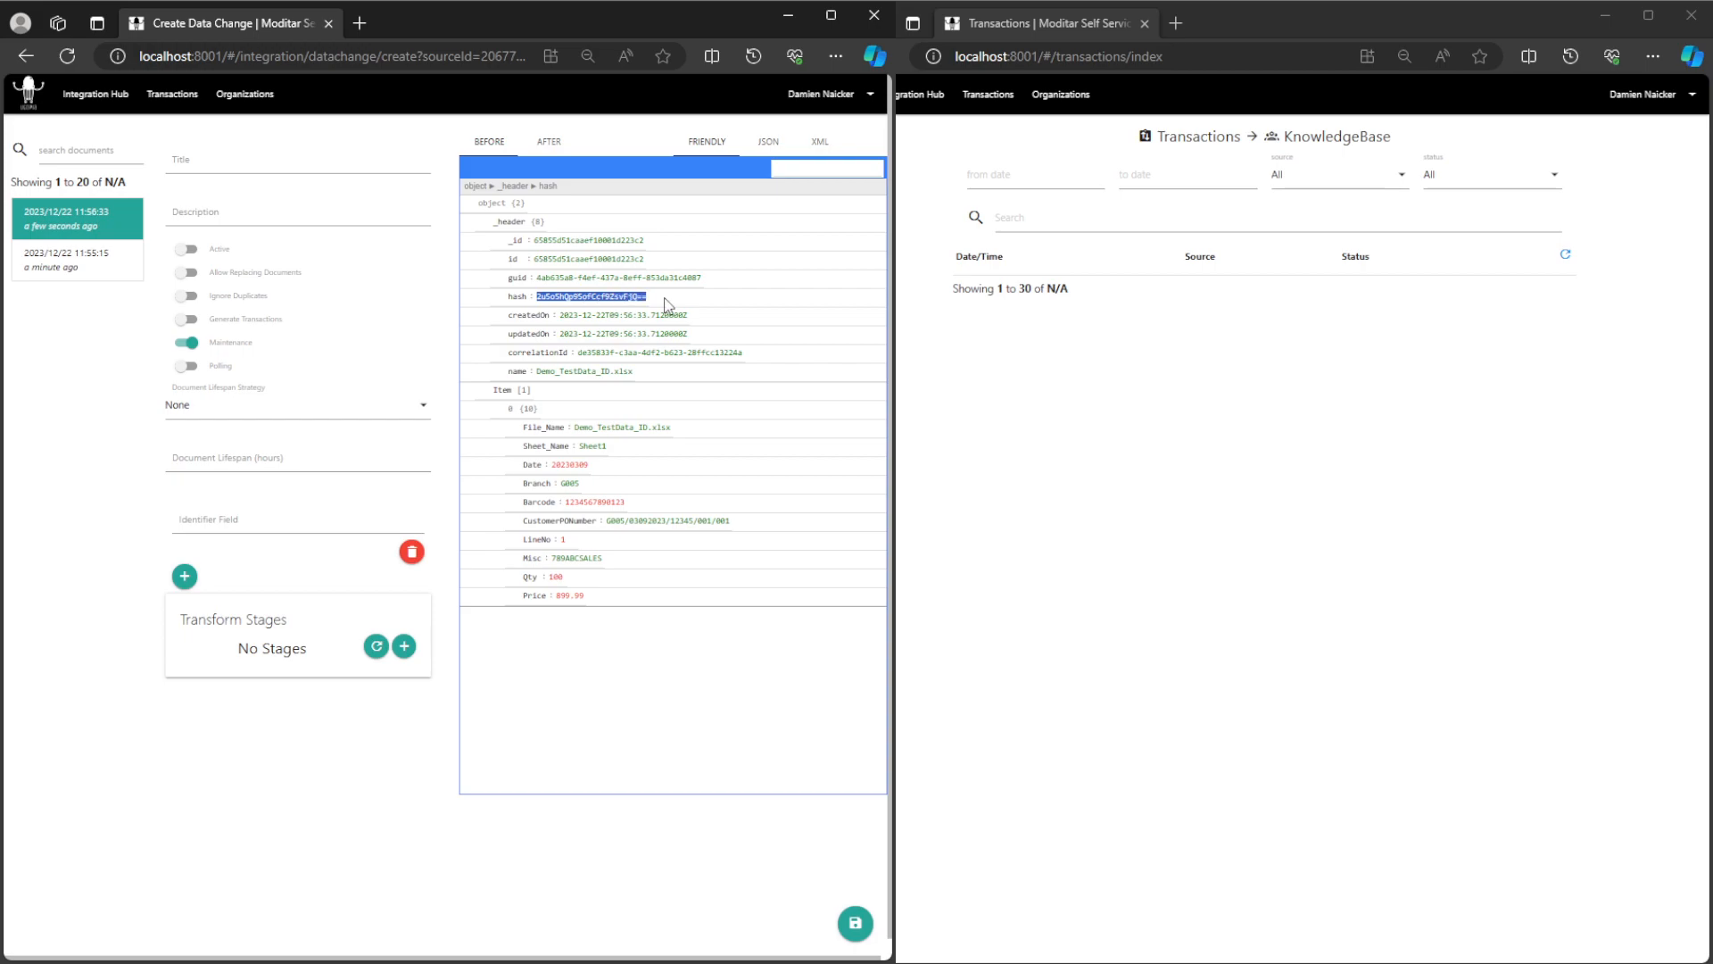
left_click(114, 258)
left_click_drag(537, 291, 669, 301)
left_click(646, 664)
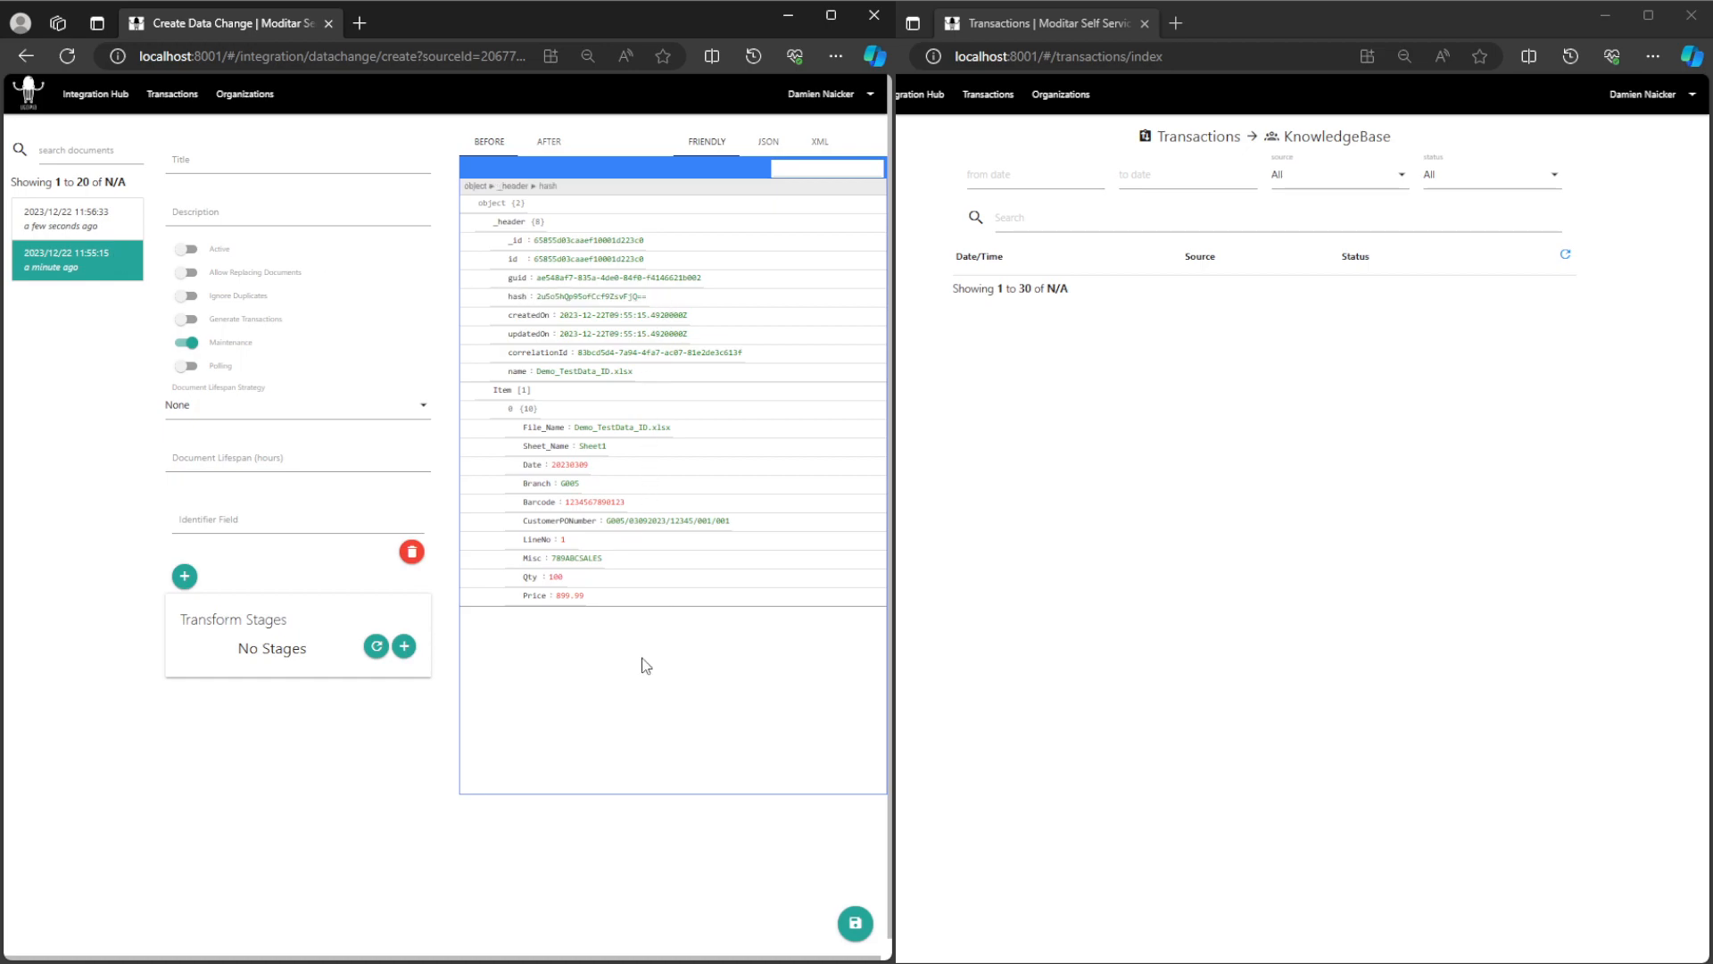
left_click(98, 94)
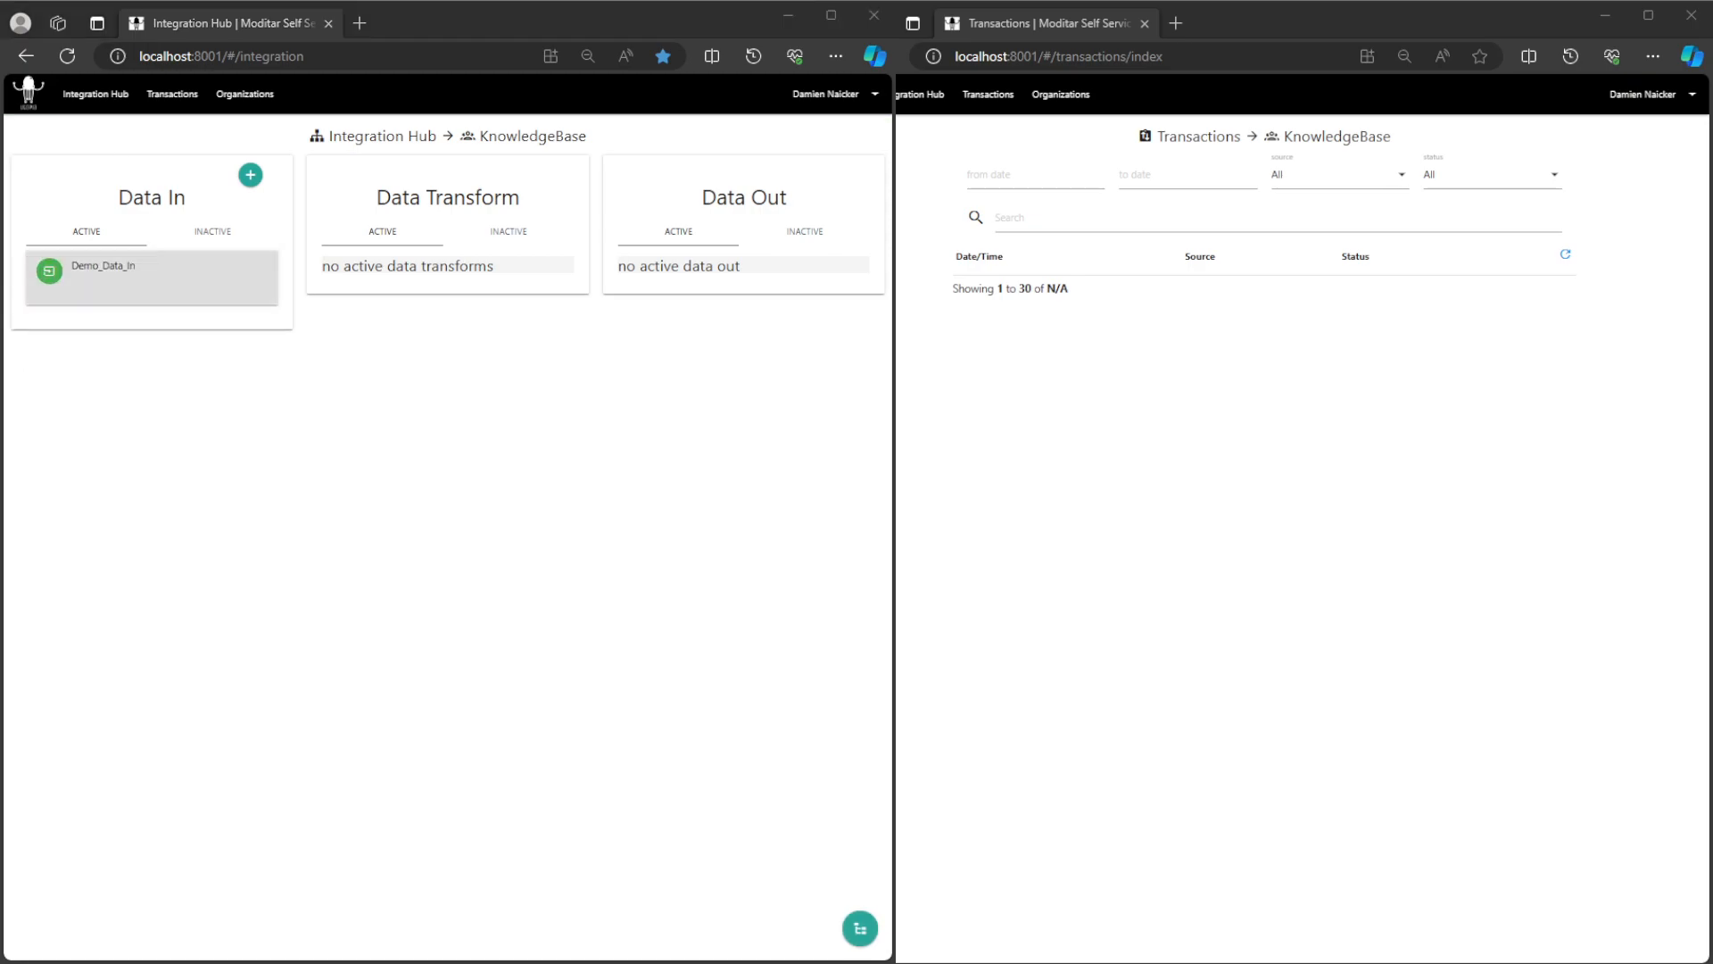
Step: Turn on Generate Transactions for the Demo_Data_In entry and save it
left_click(109, 269)
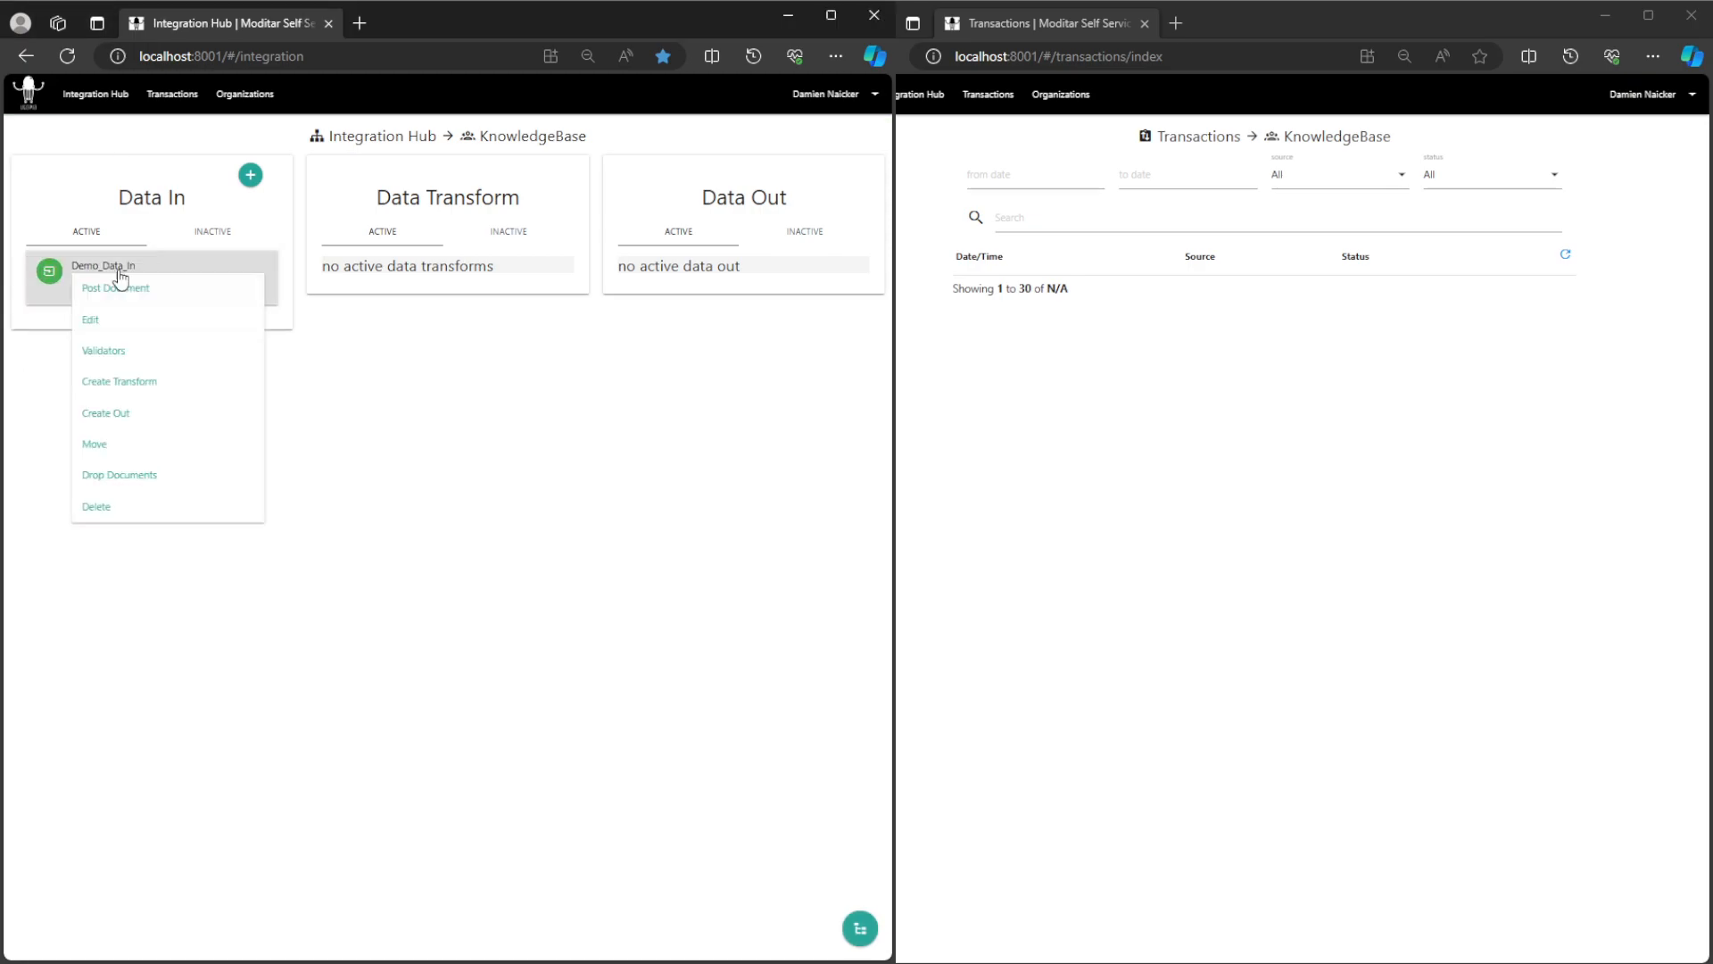
left_click(114, 332)
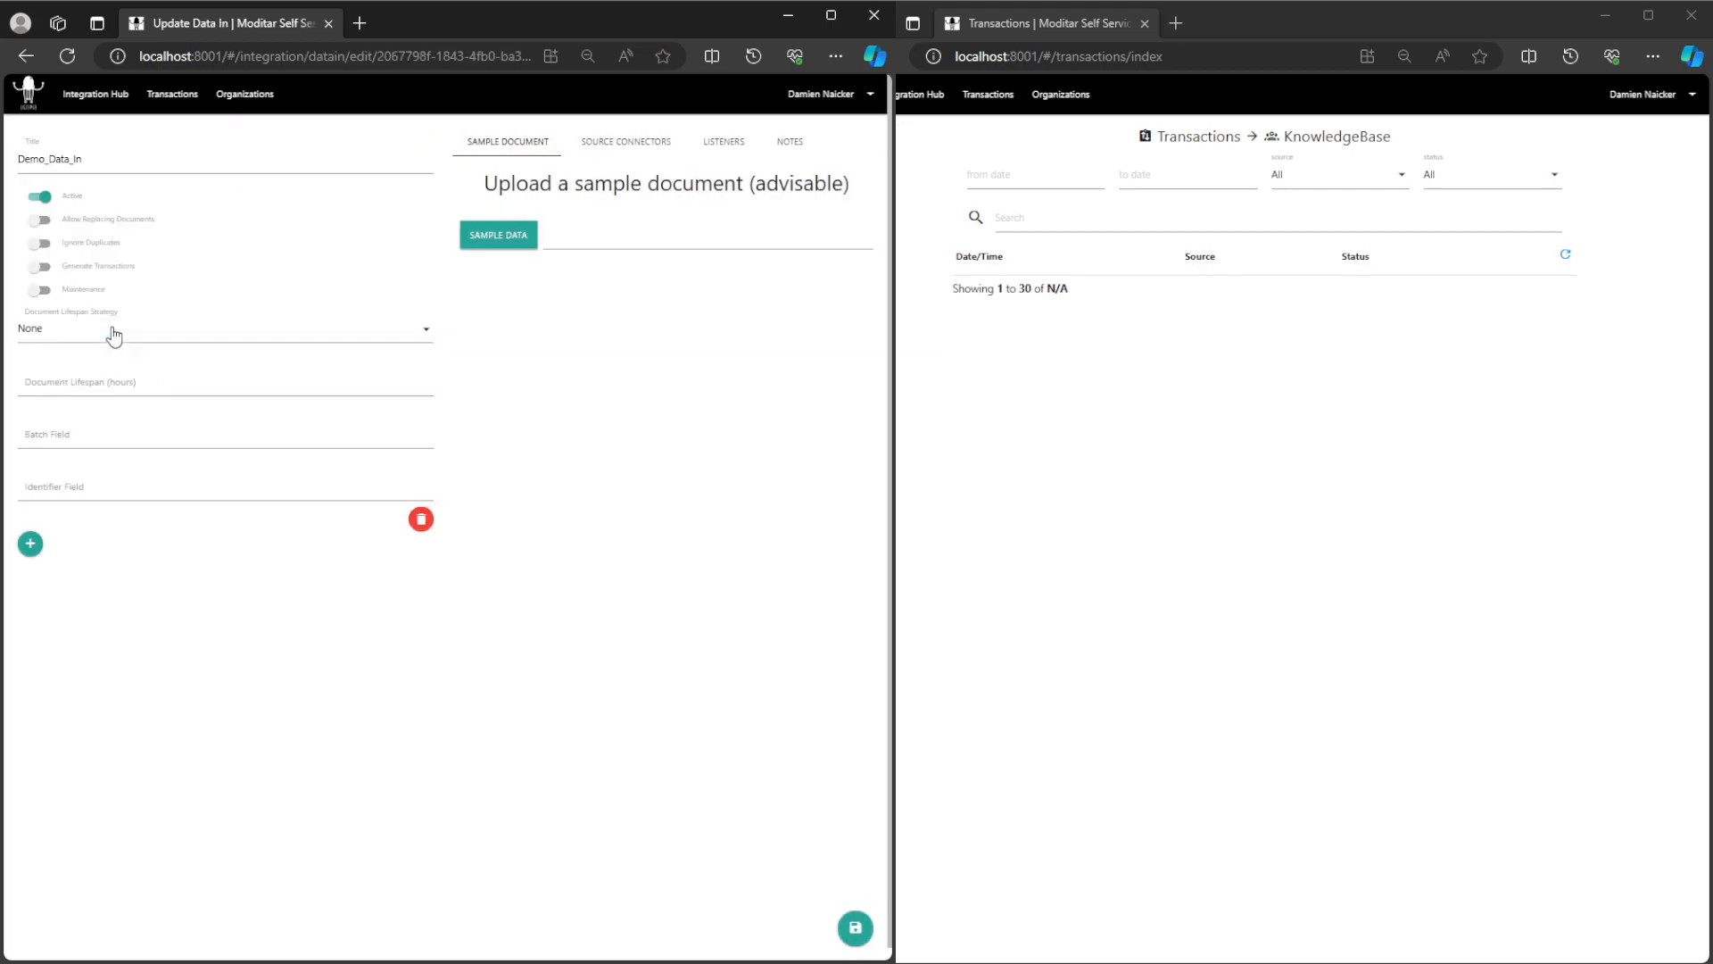
left_click(39, 266)
left_click(856, 929)
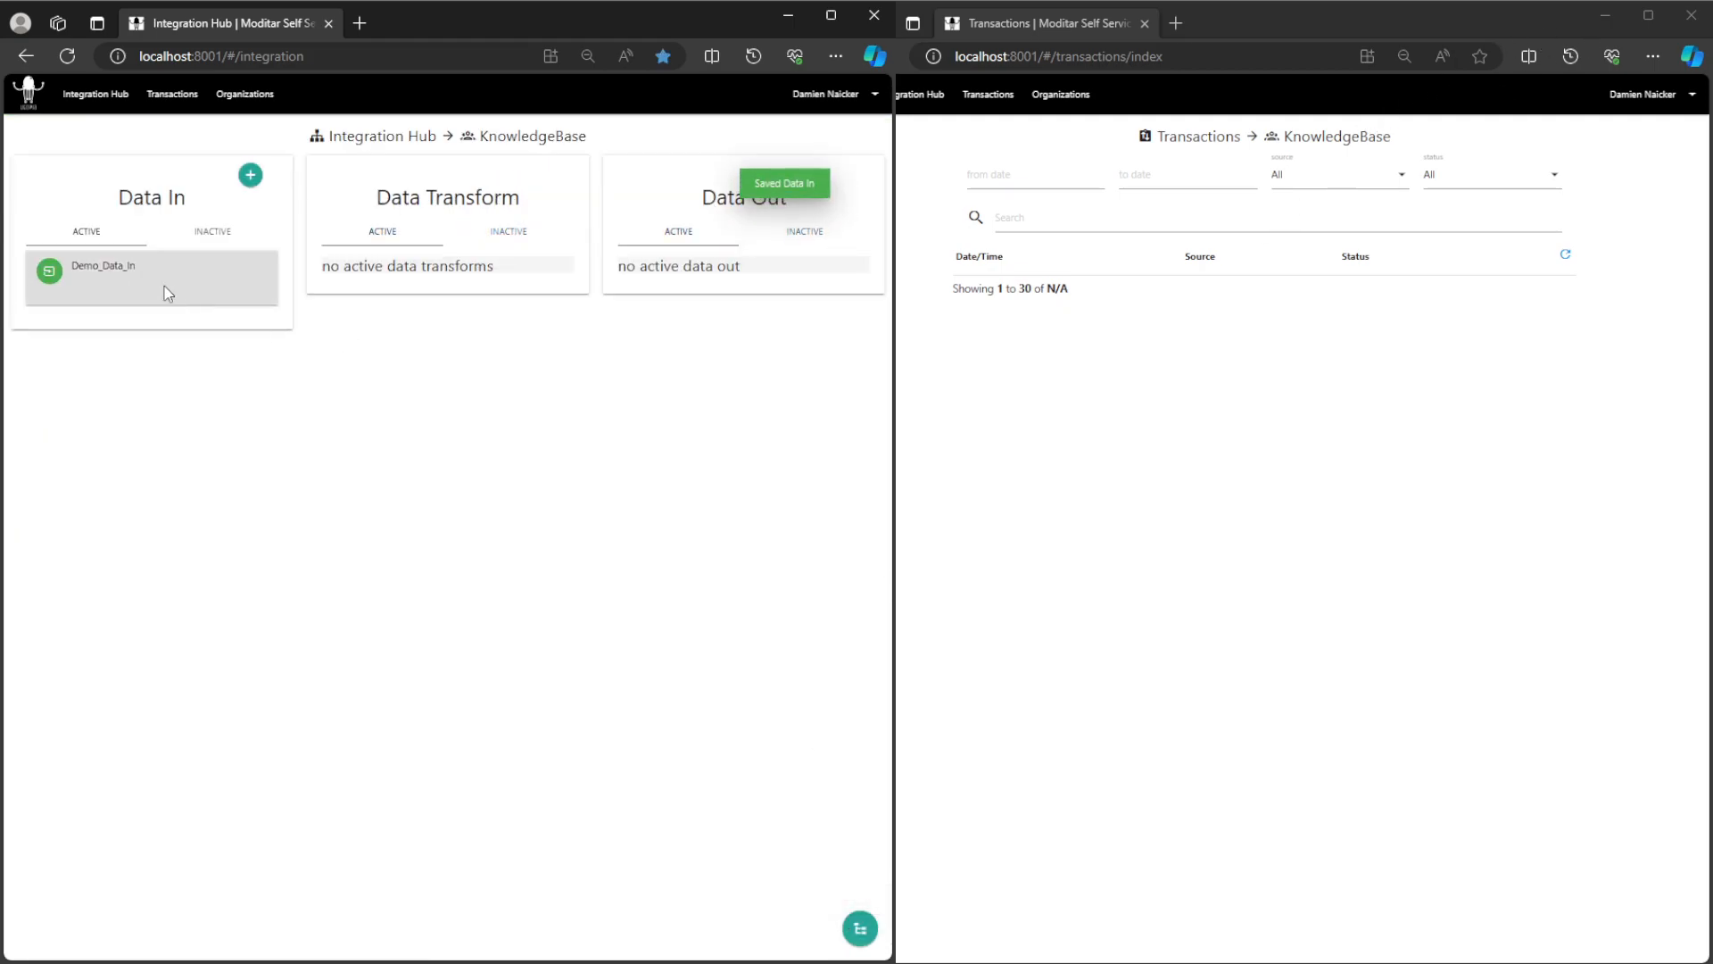
Step: Post Demo_TestData_ID.xlsx to Demo_Data_In and refresh the transactions list in the other window
left_click(118, 278)
left_click(116, 285)
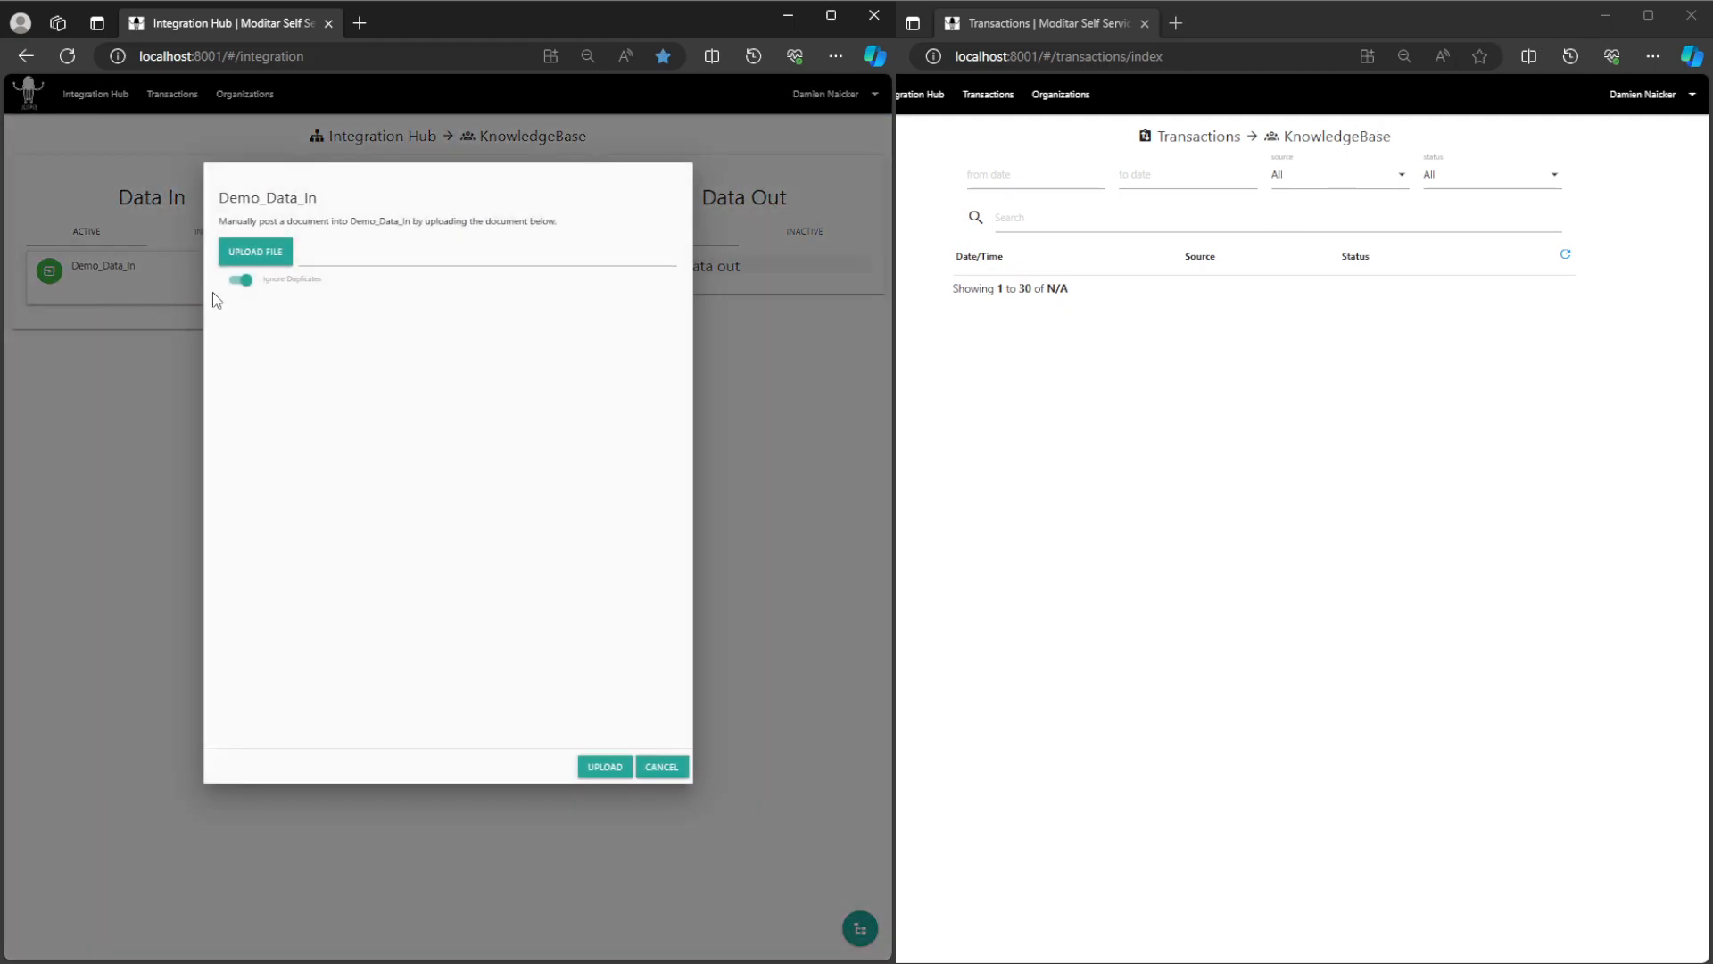
left_click(254, 261)
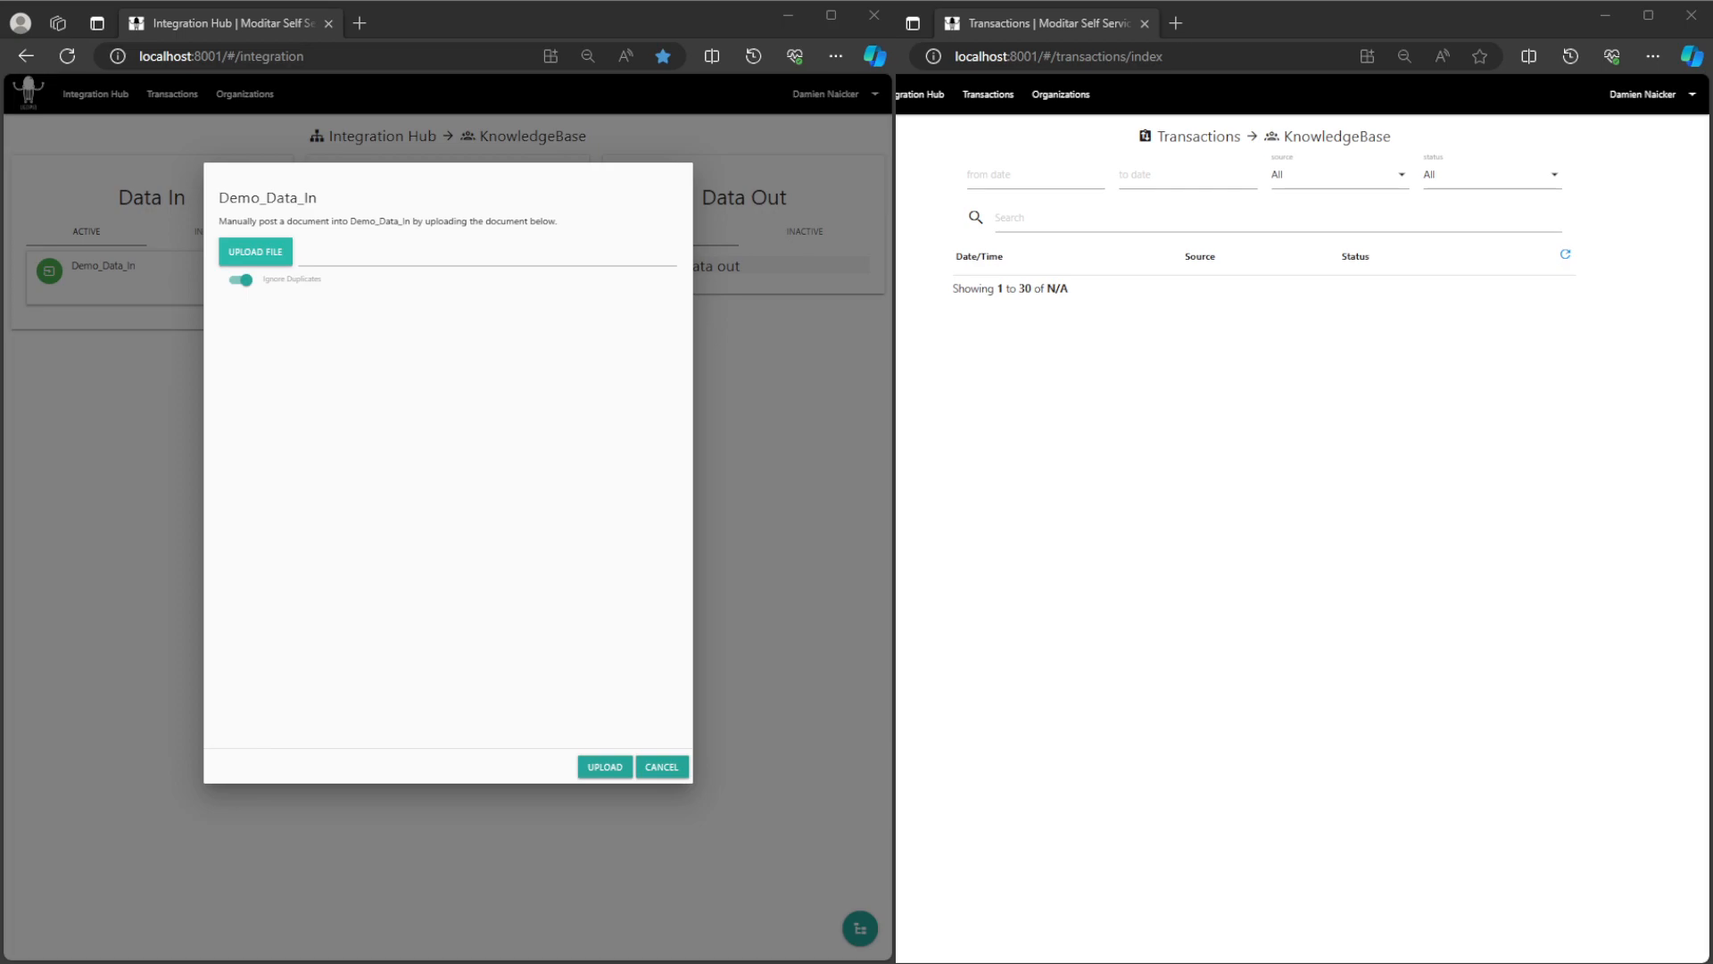
left_click(1159, 717)
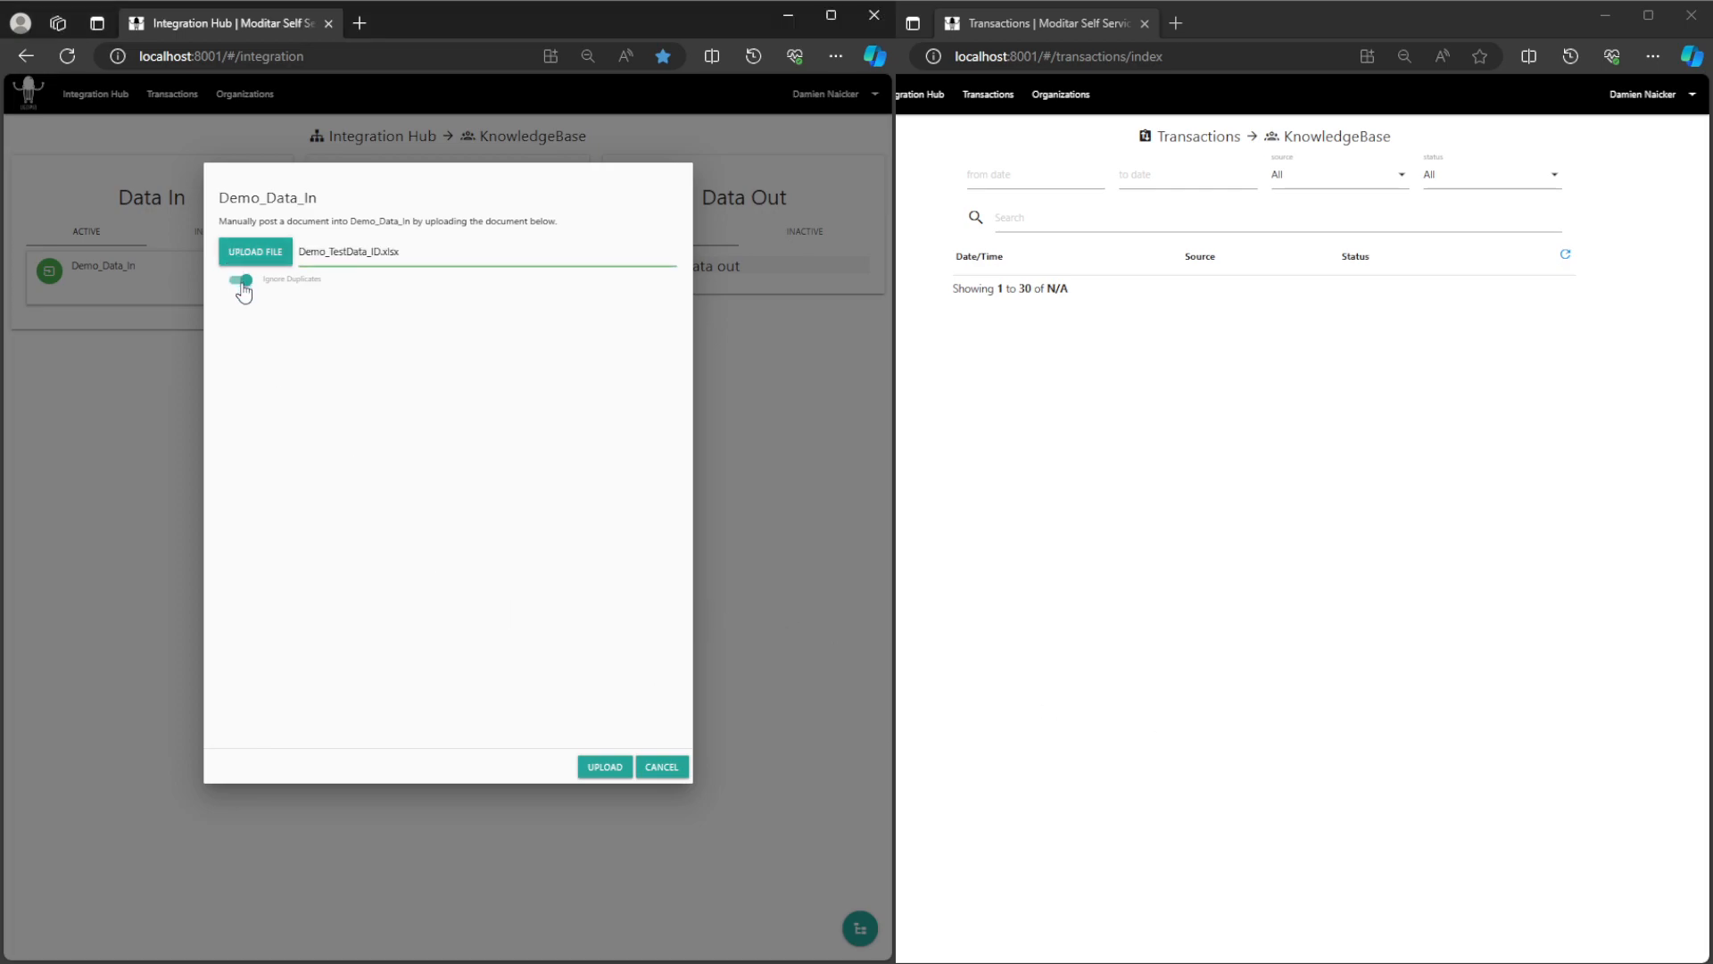
left_click(605, 767)
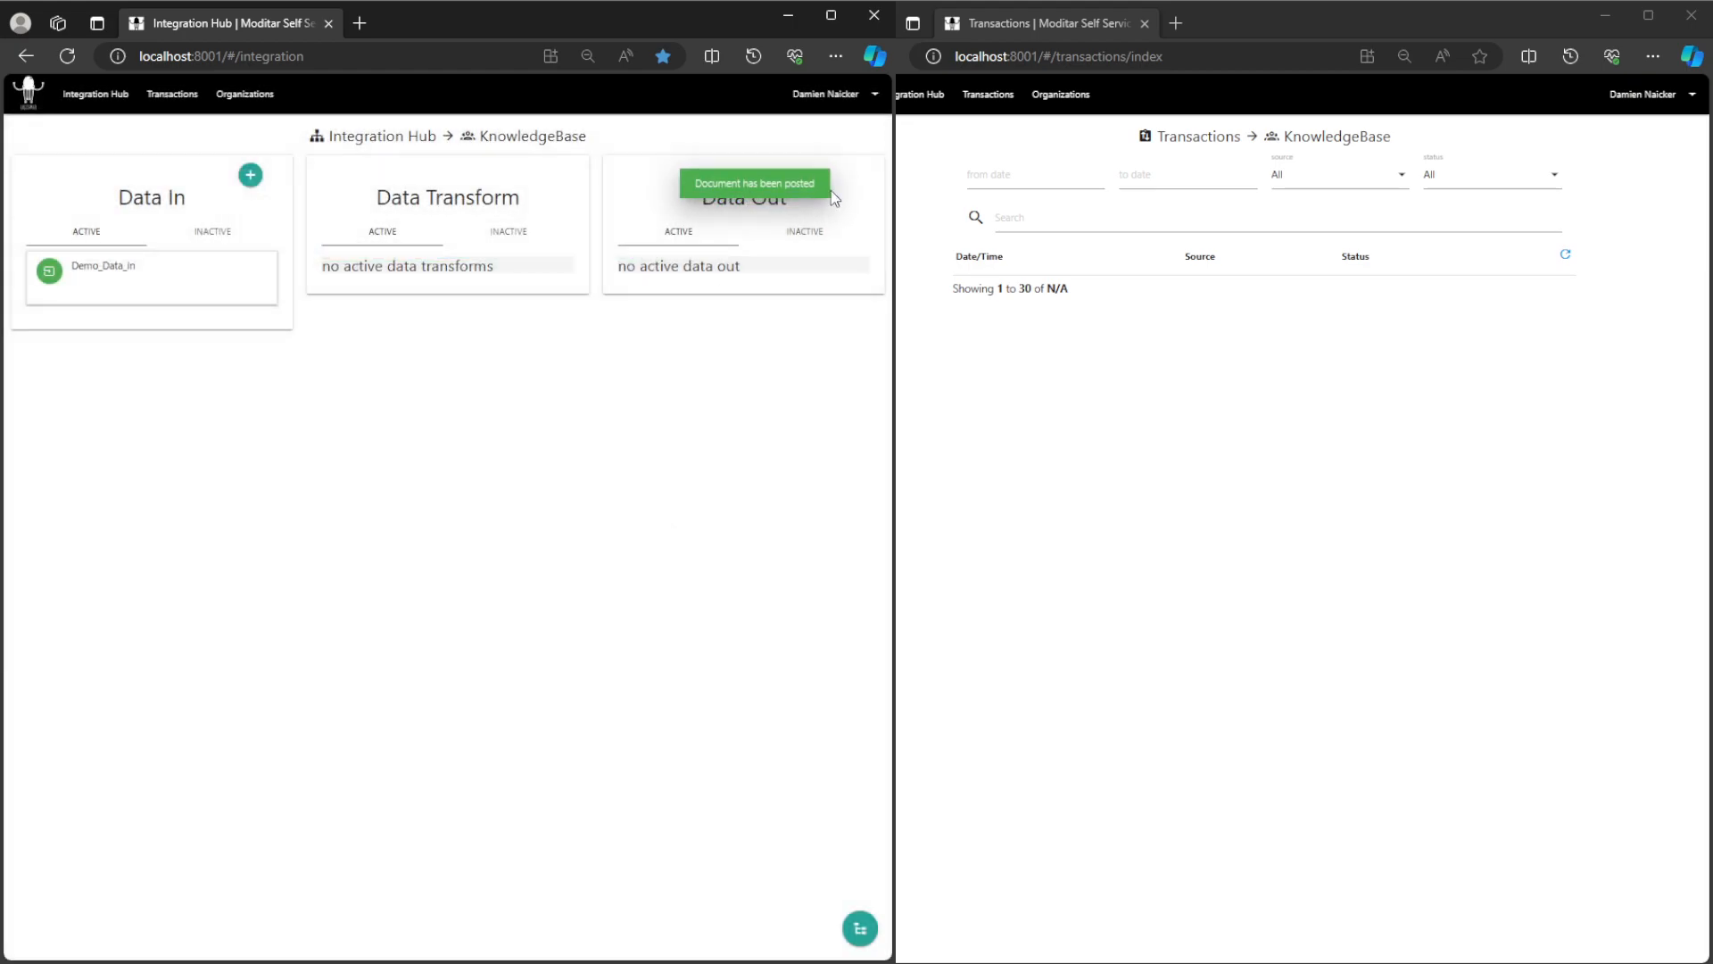
left_click(1565, 259)
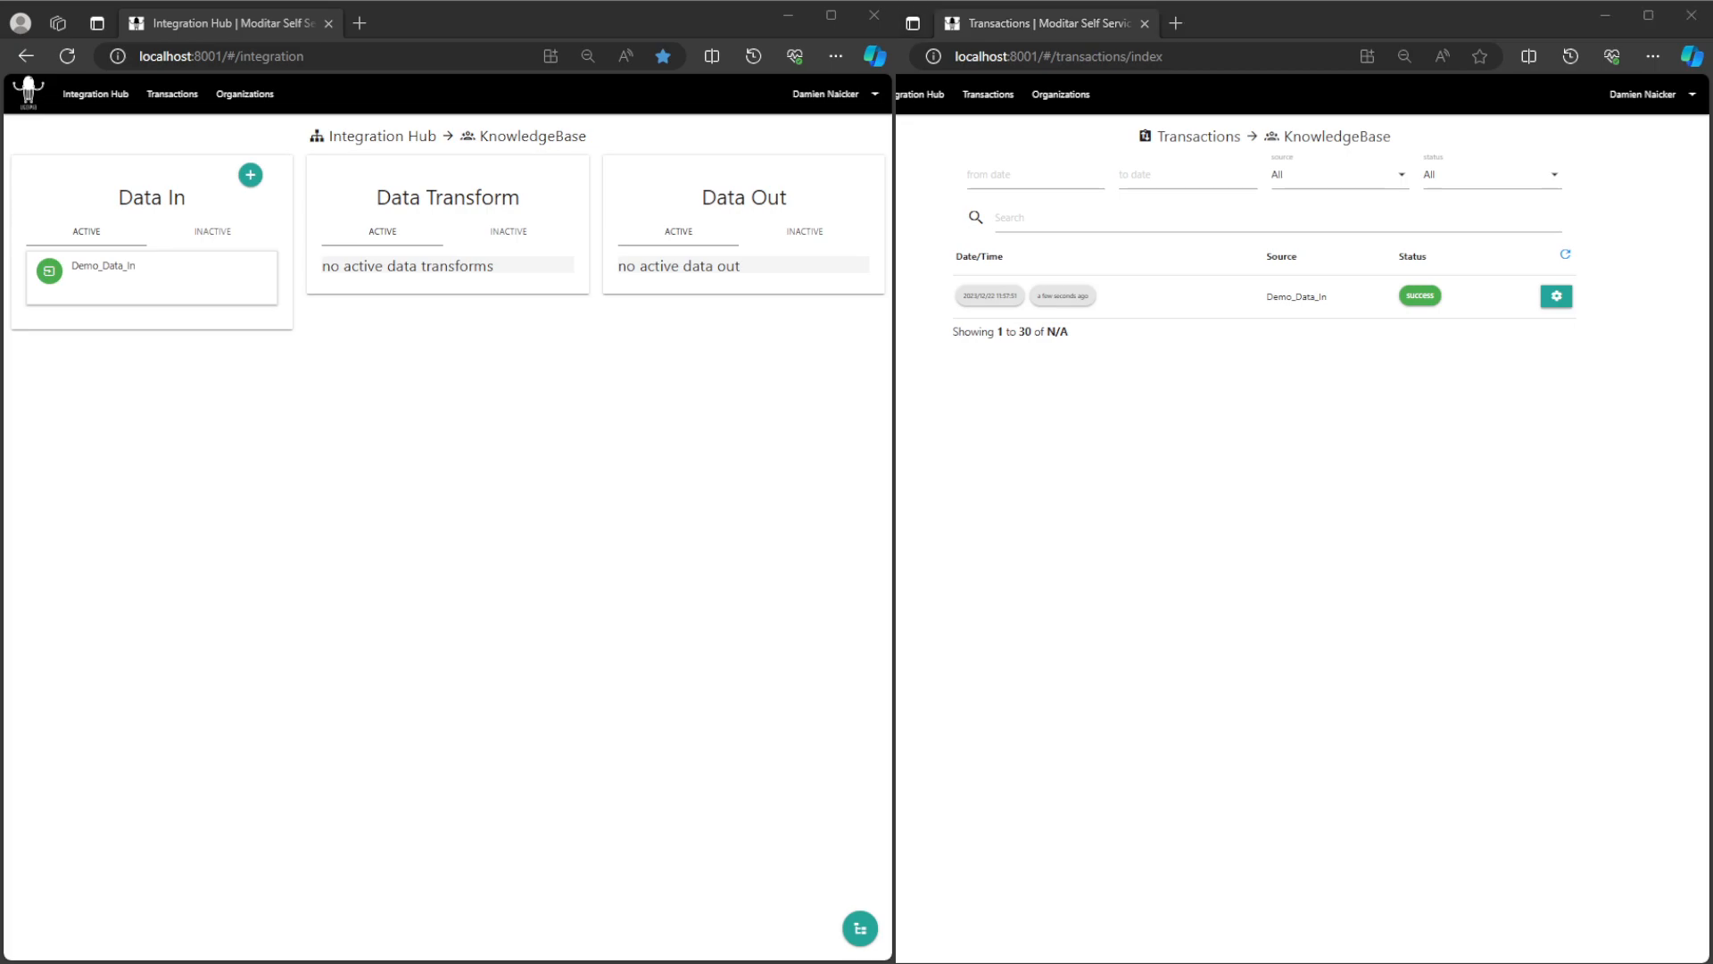
Step: Turn on Maintenance for the Demo_Data_In entry and save it
left_click(103, 266)
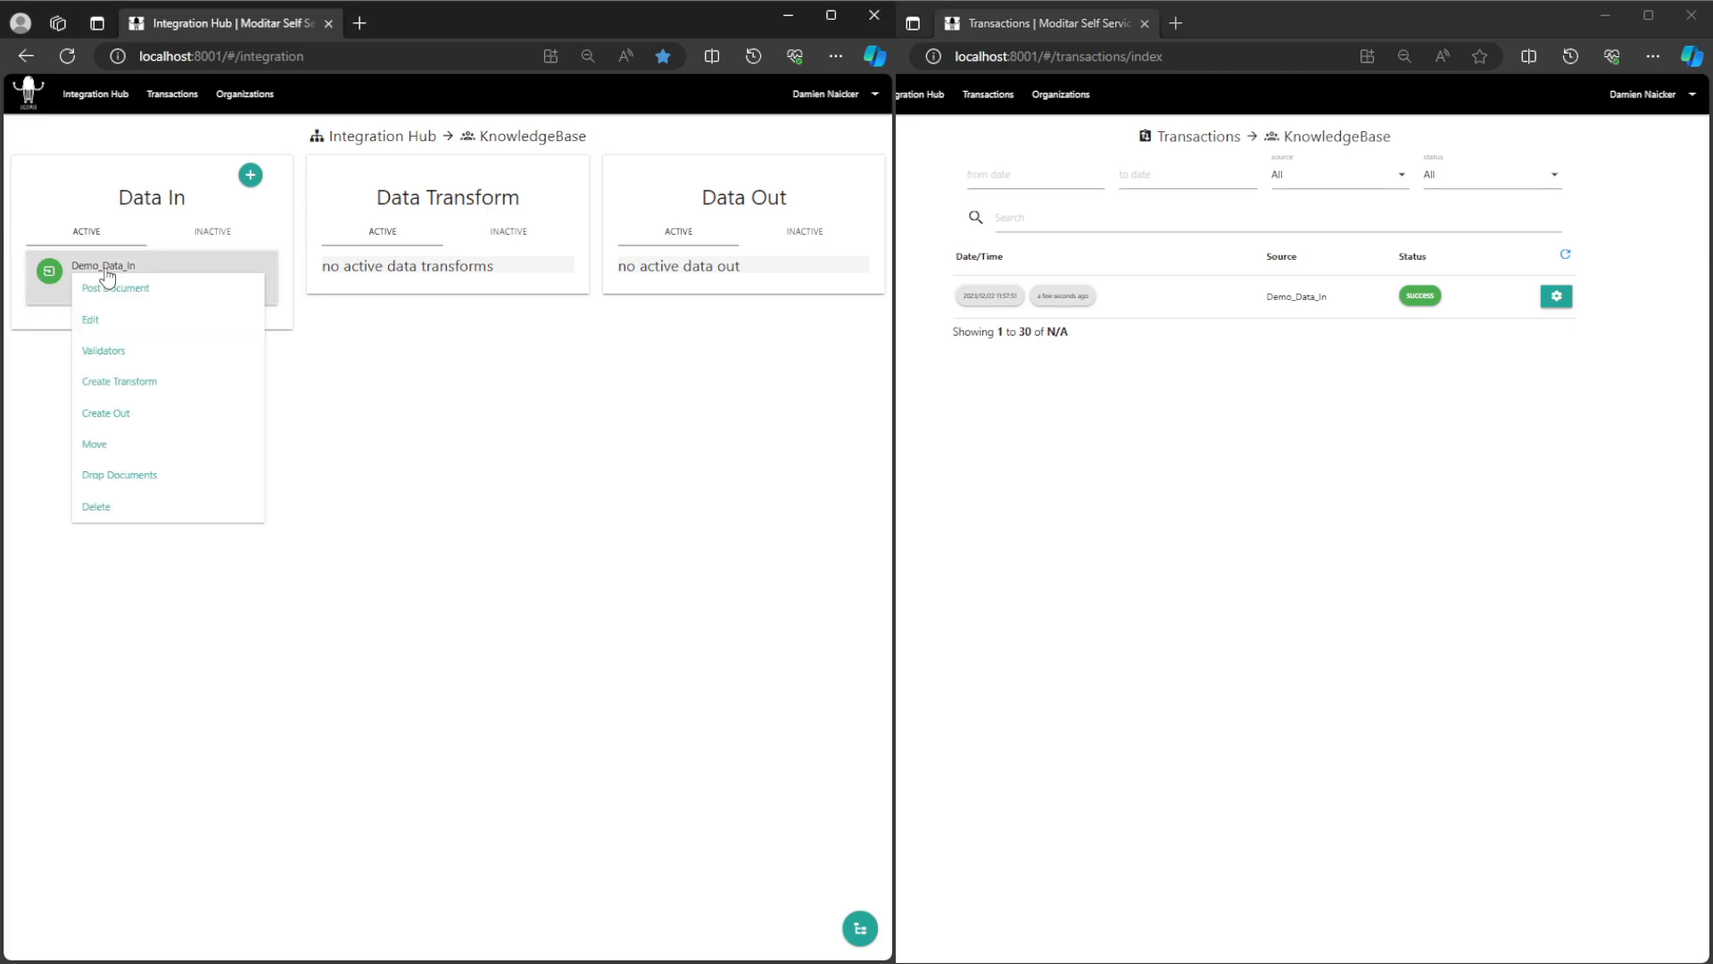
left_click(90, 320)
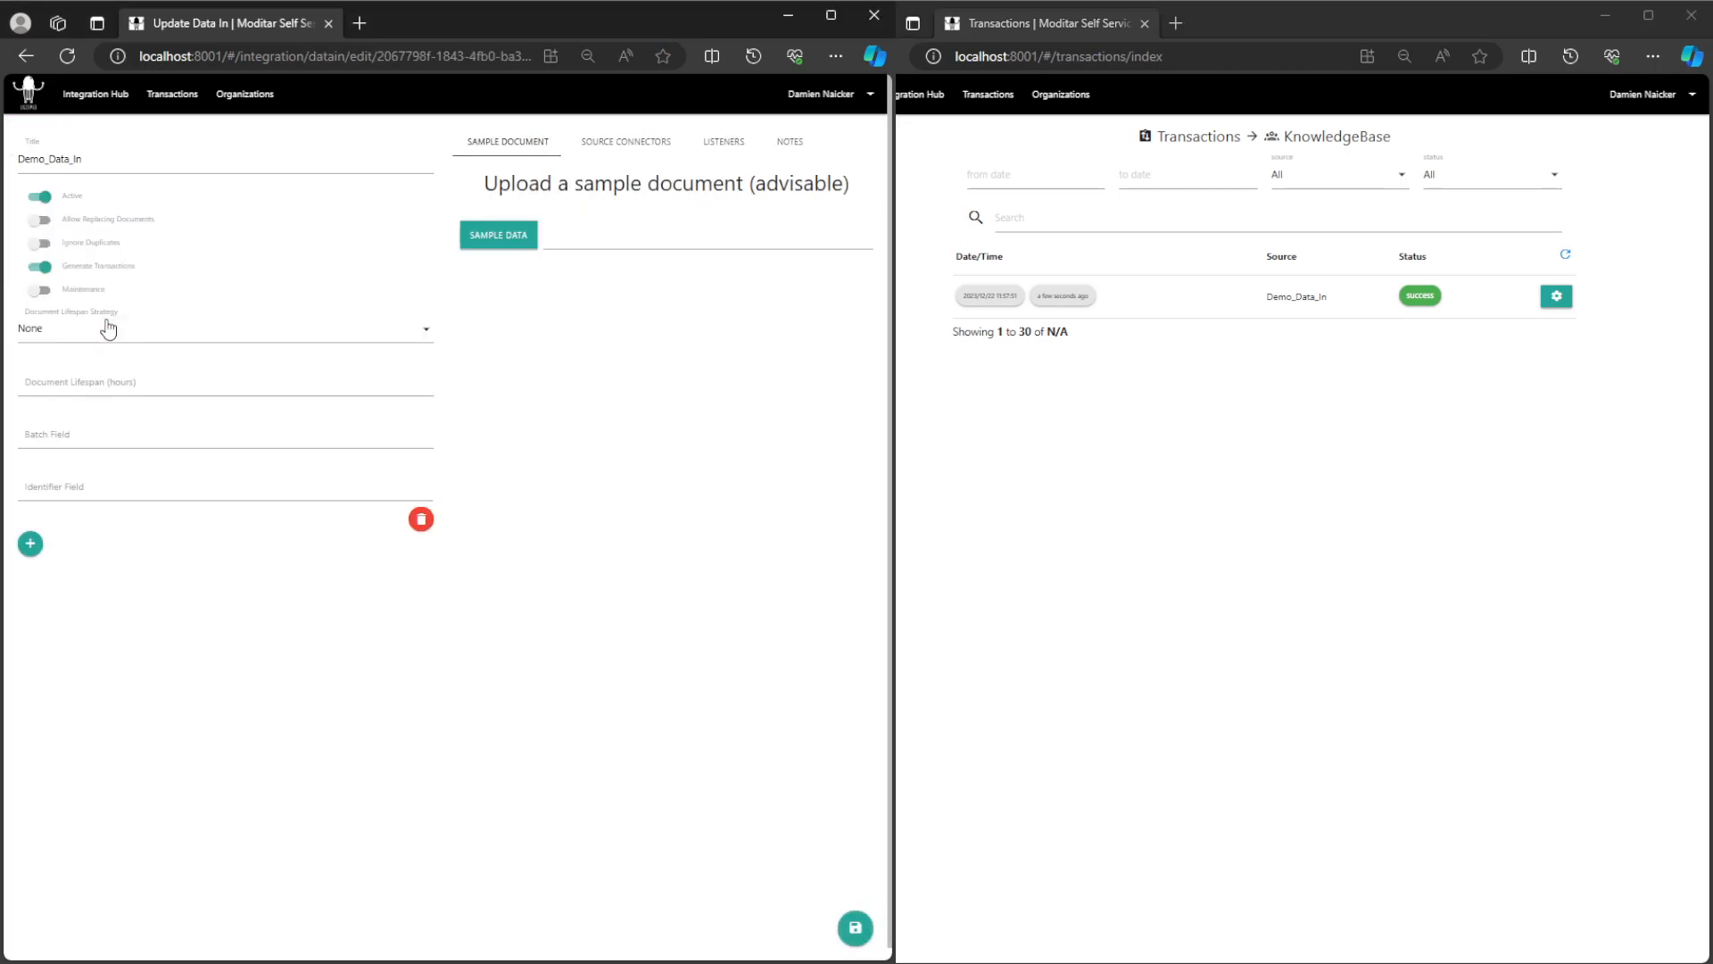
left_click(40, 290)
left_click(855, 927)
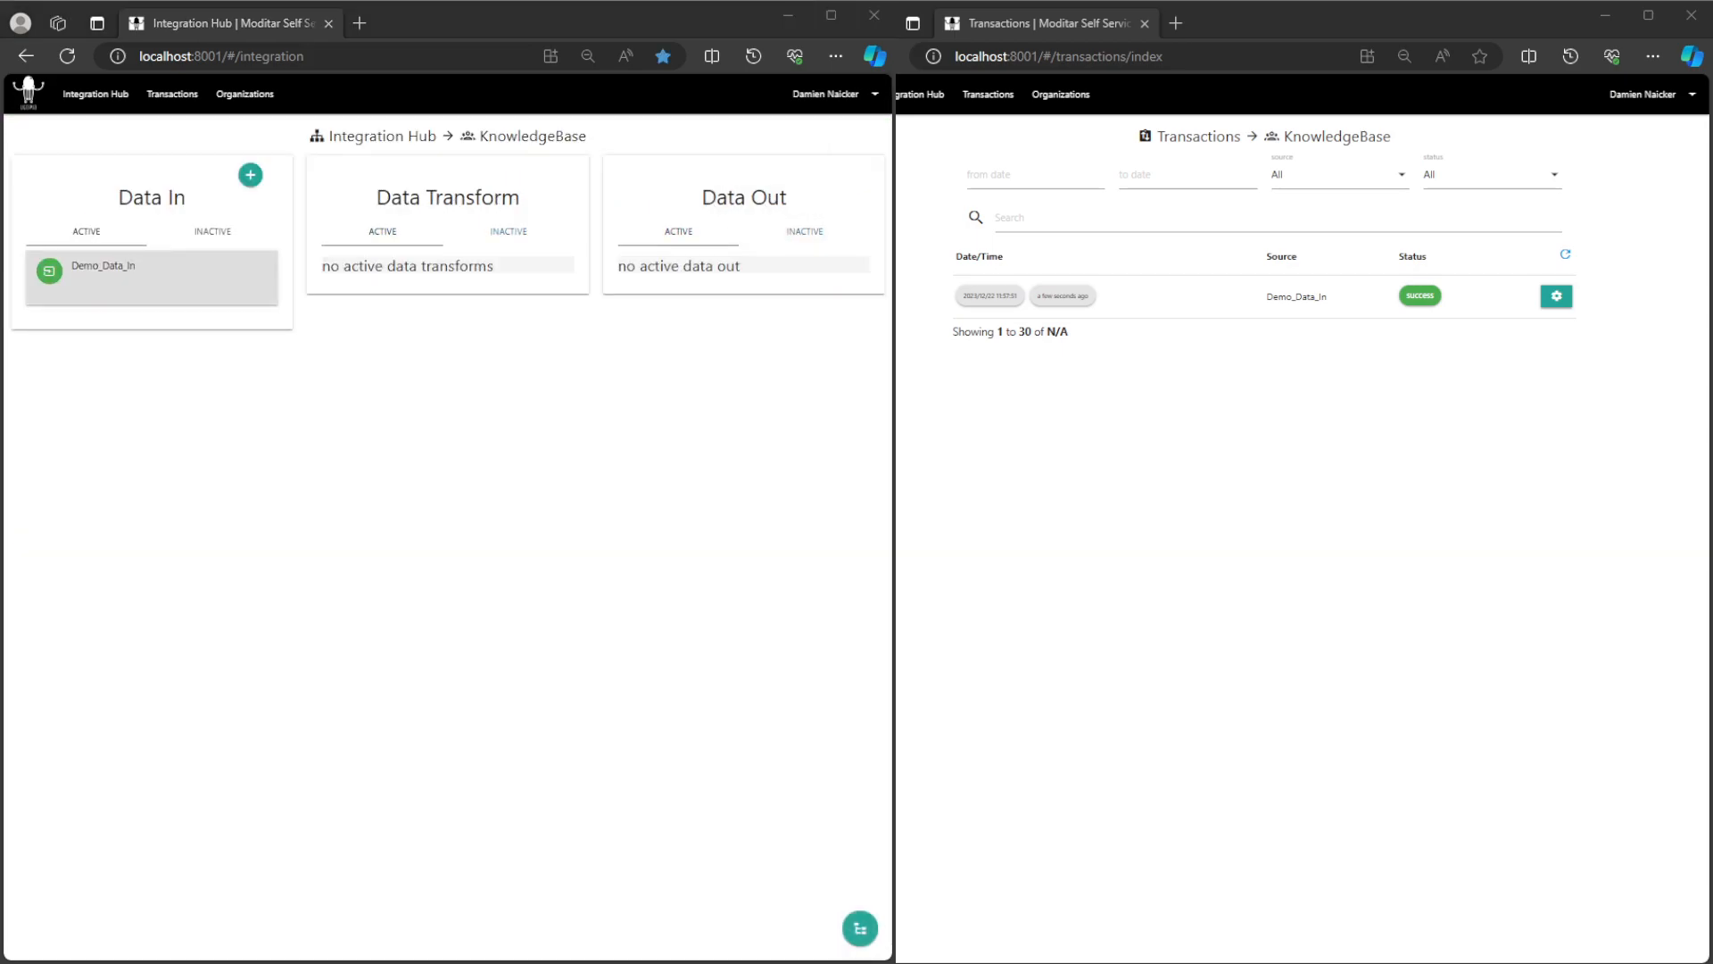
Step: Drop all documents from the Demo_Data_In collection and confirm the deletion
left_click(82, 267)
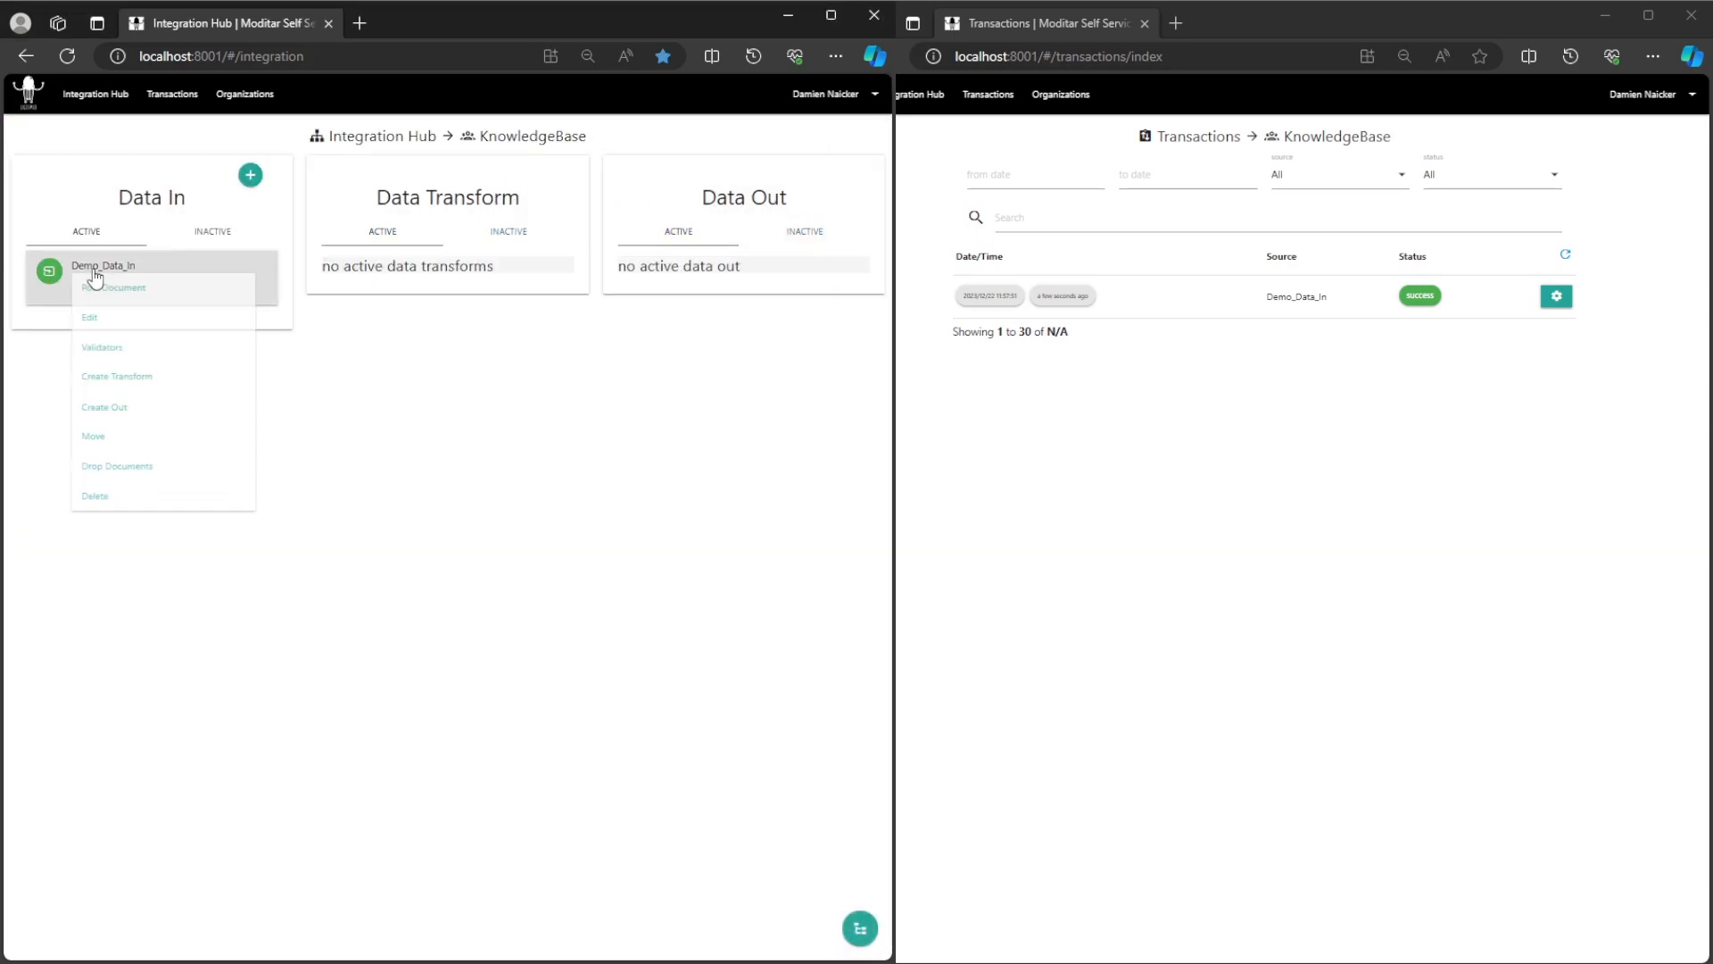
left_click(144, 475)
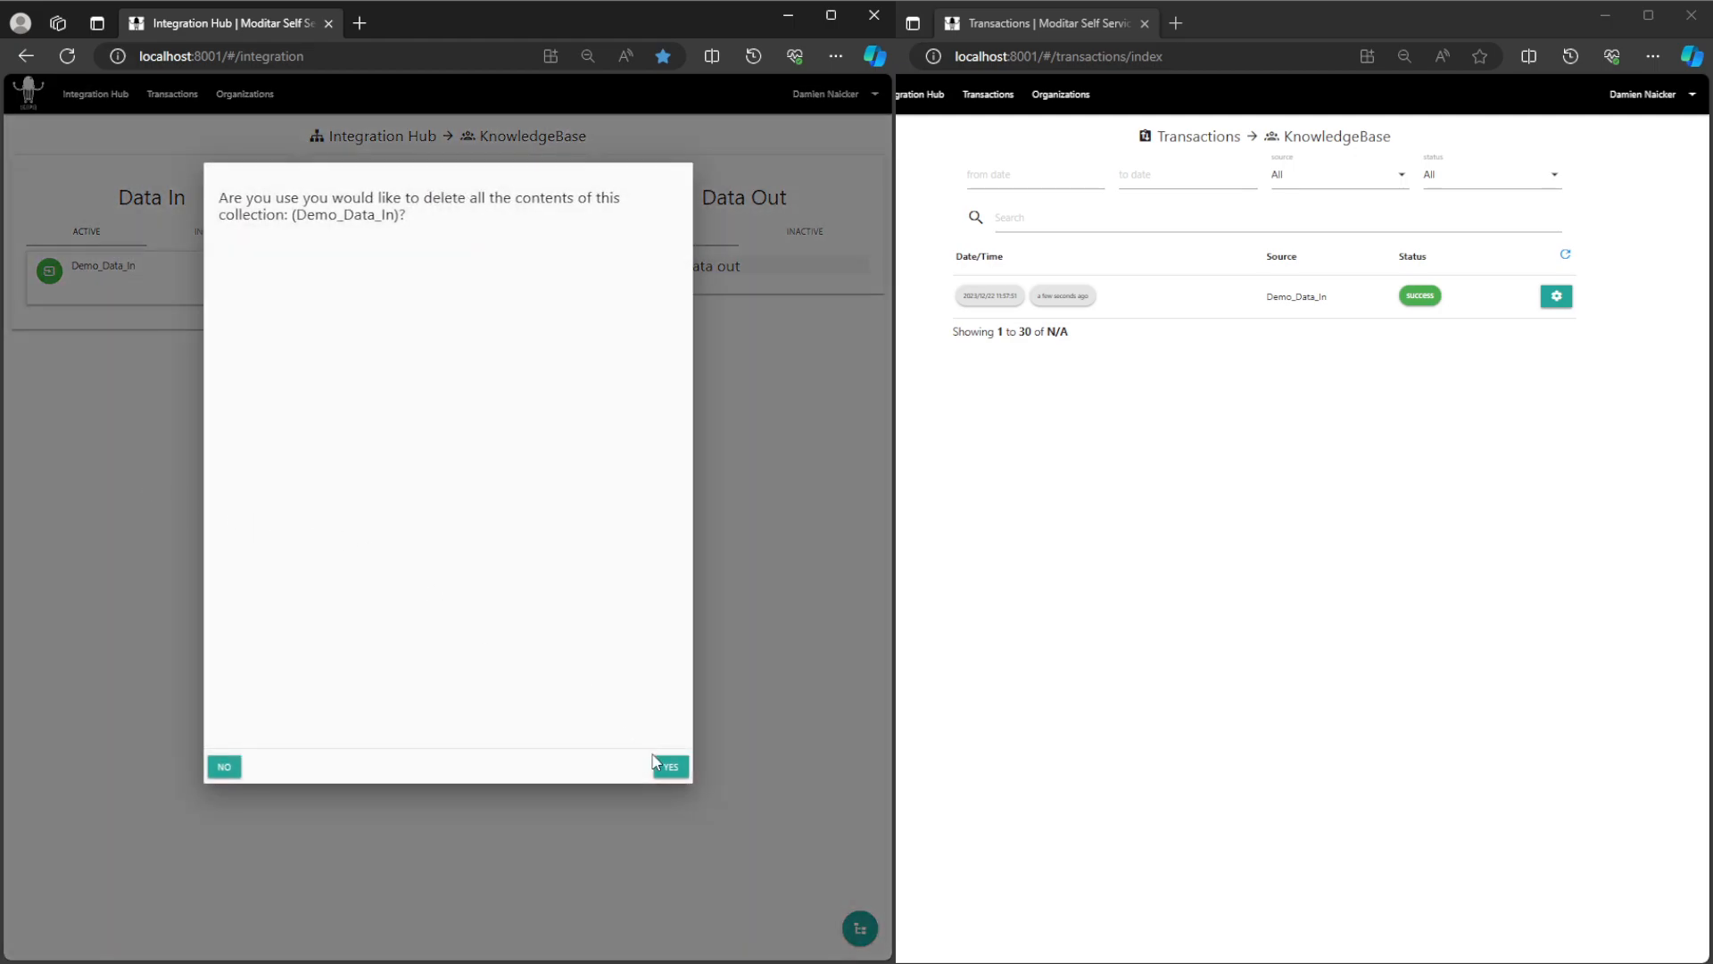
left_click(667, 767)
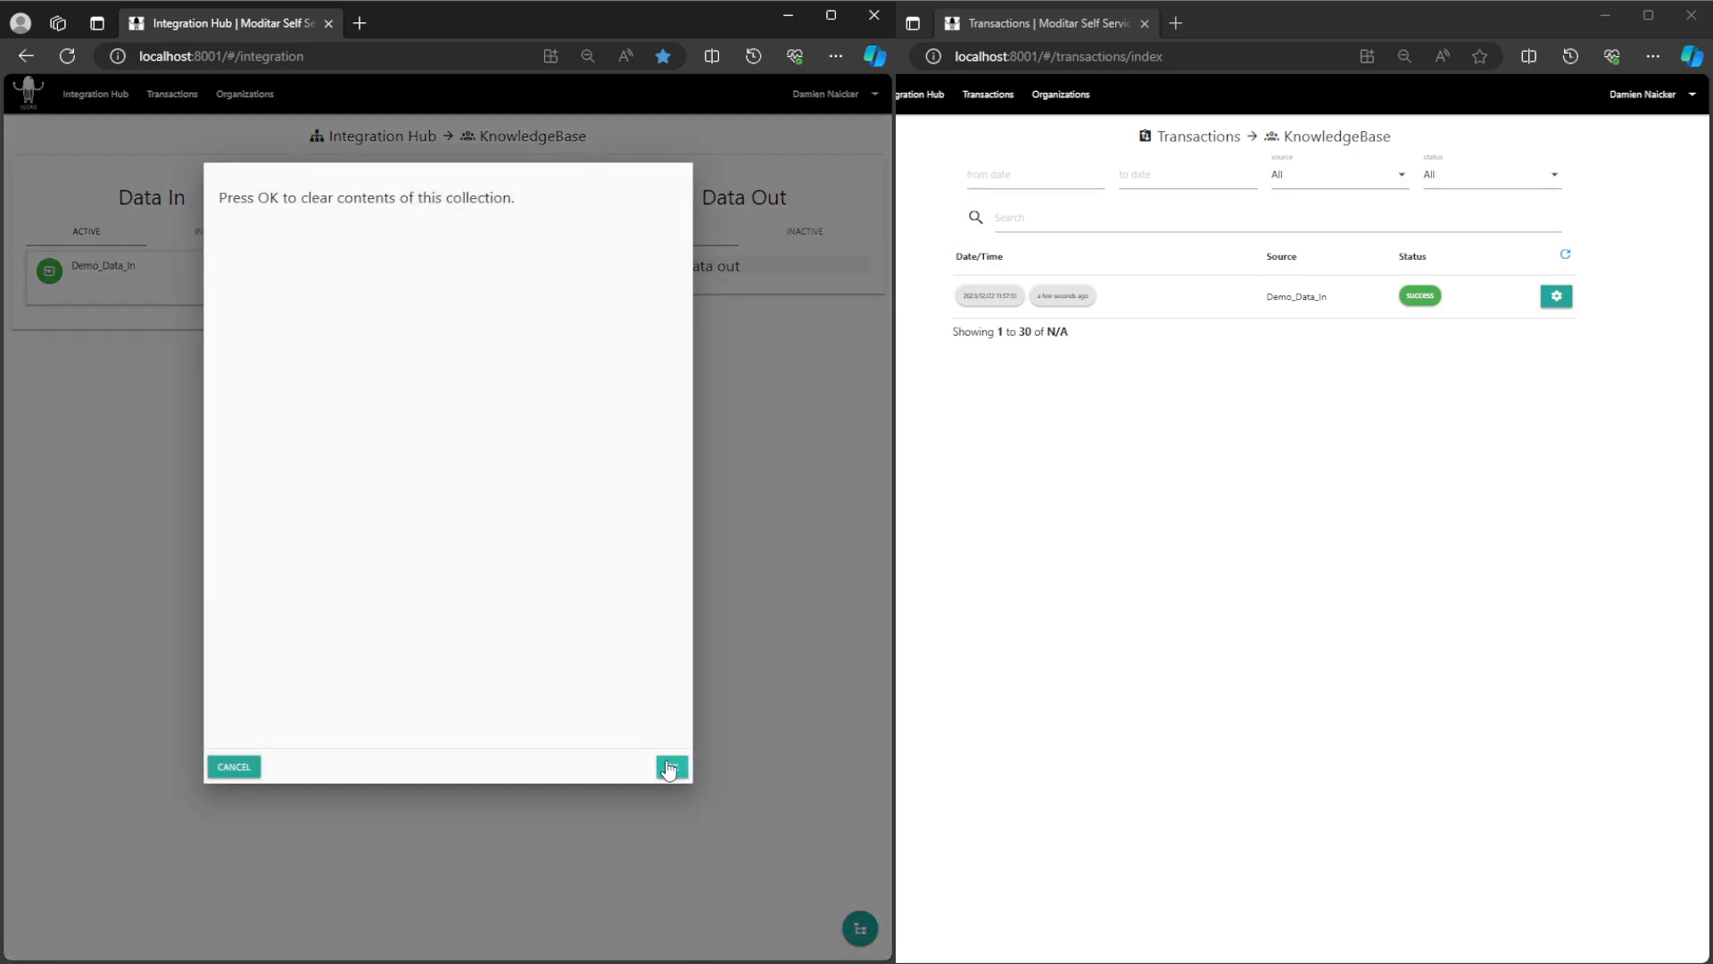
left_click(671, 766)
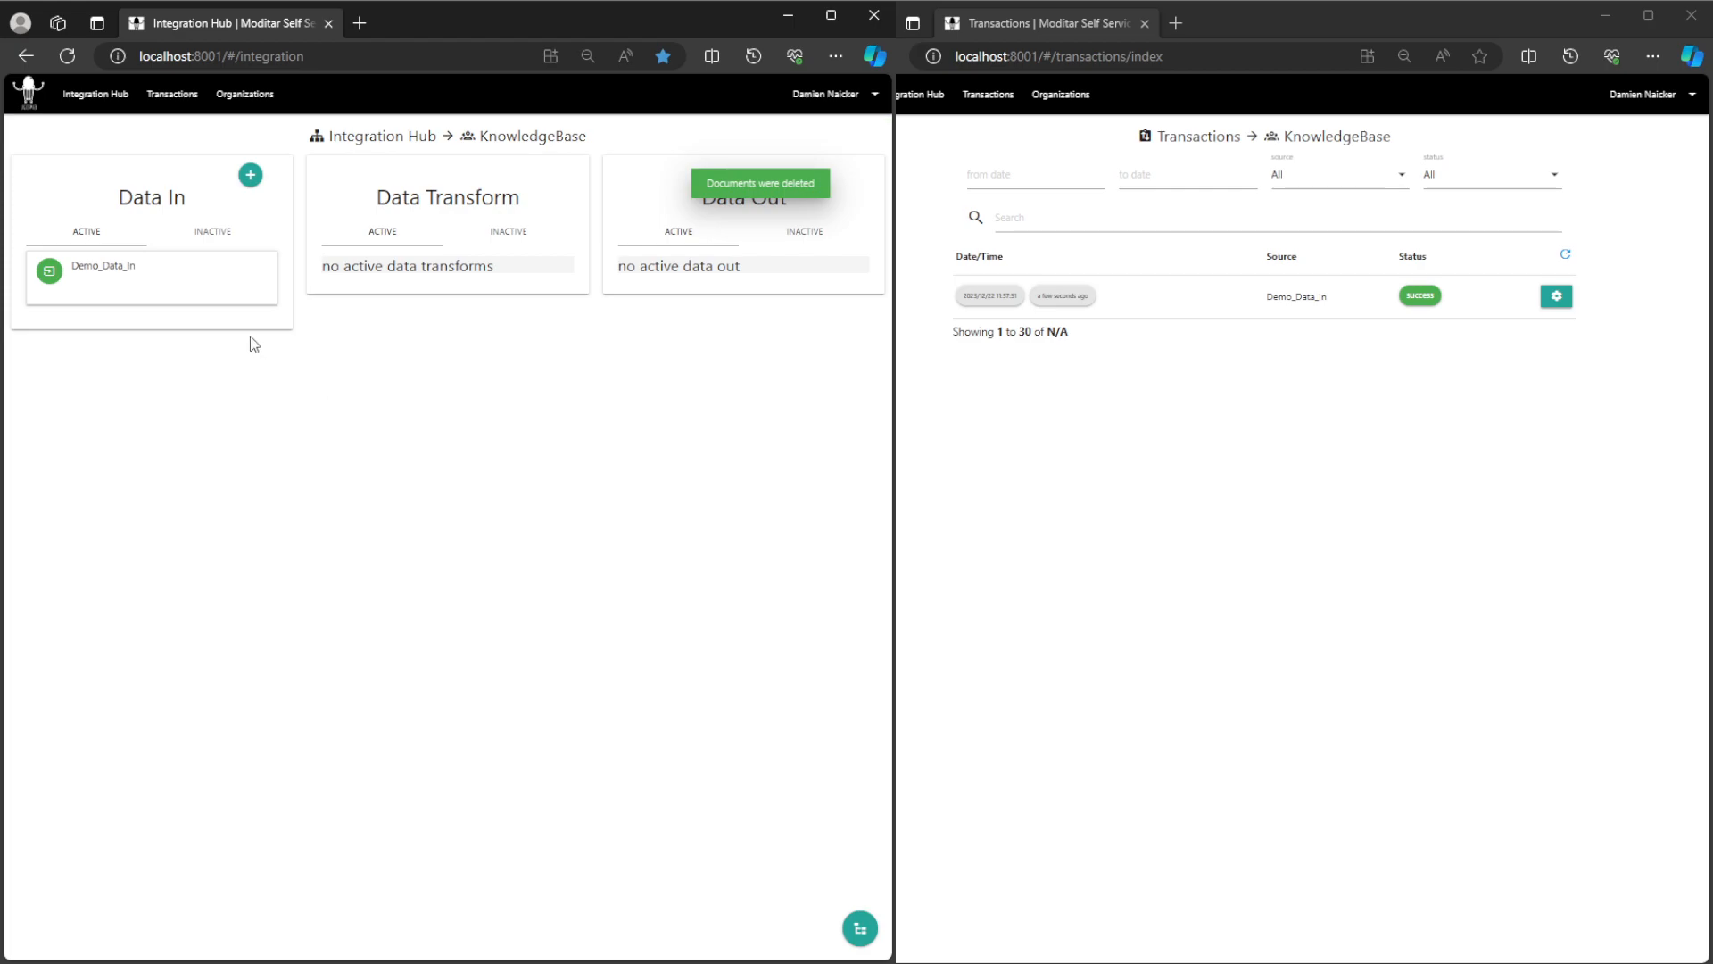
Step: Examine the Batch Field and Identifier Field settings of the Demo_Data_In entry, then save the entry
left_click(89, 286)
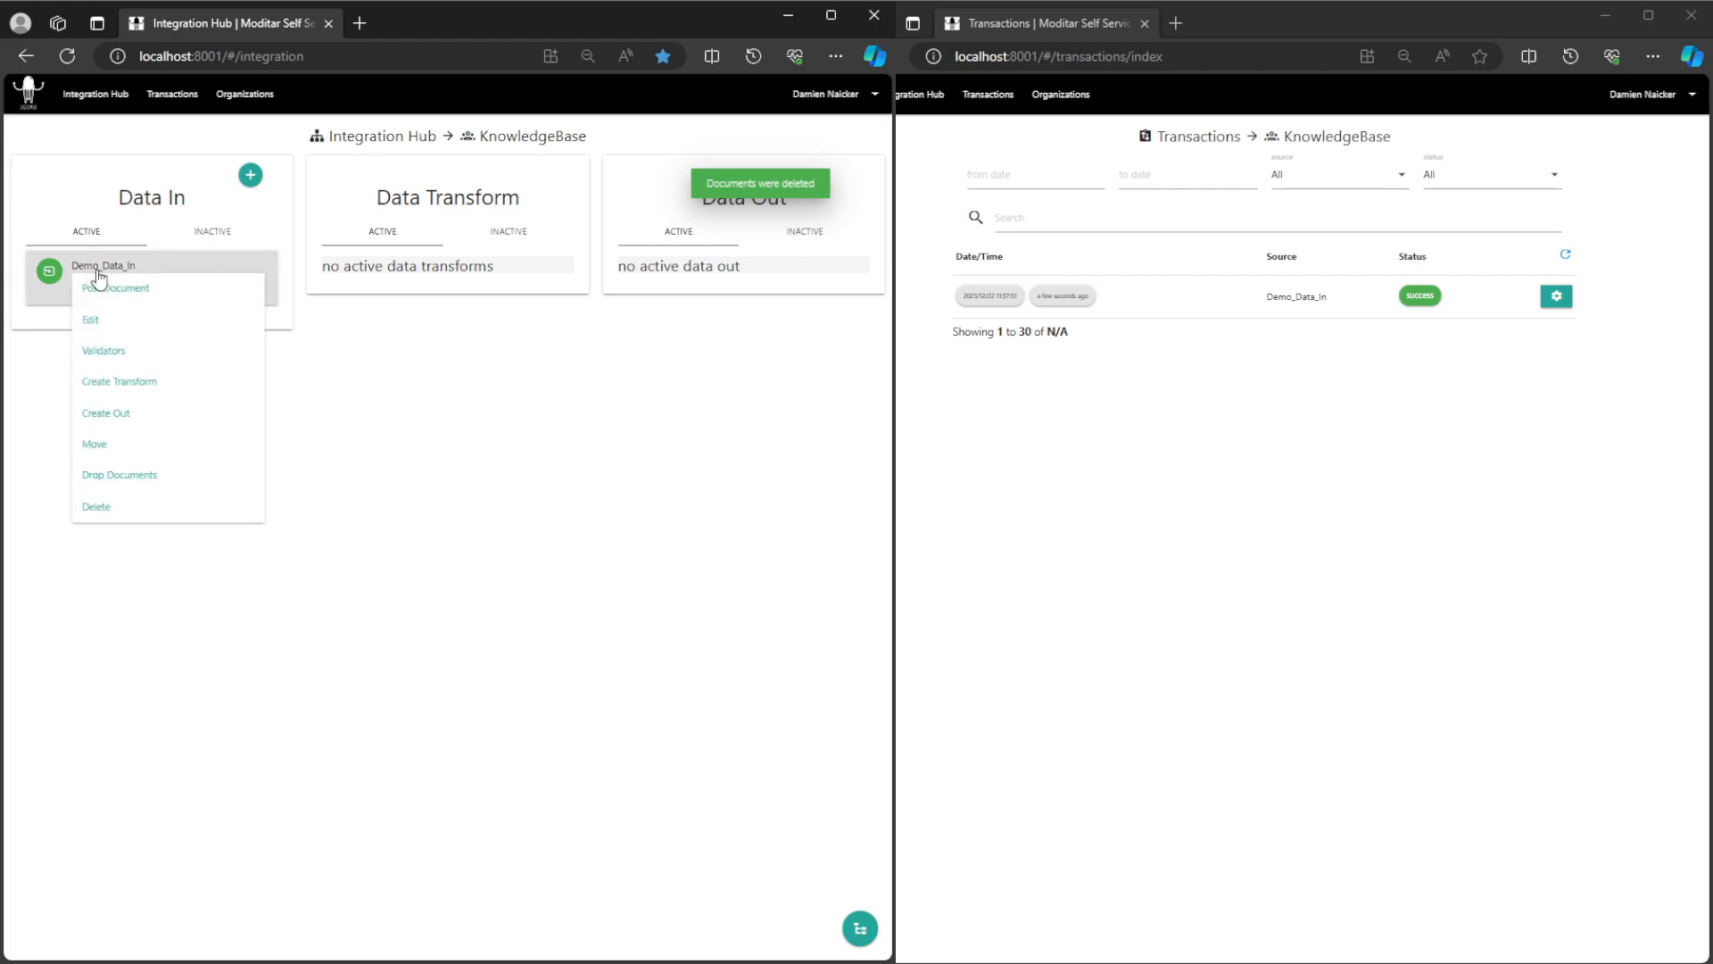
left_click(98, 323)
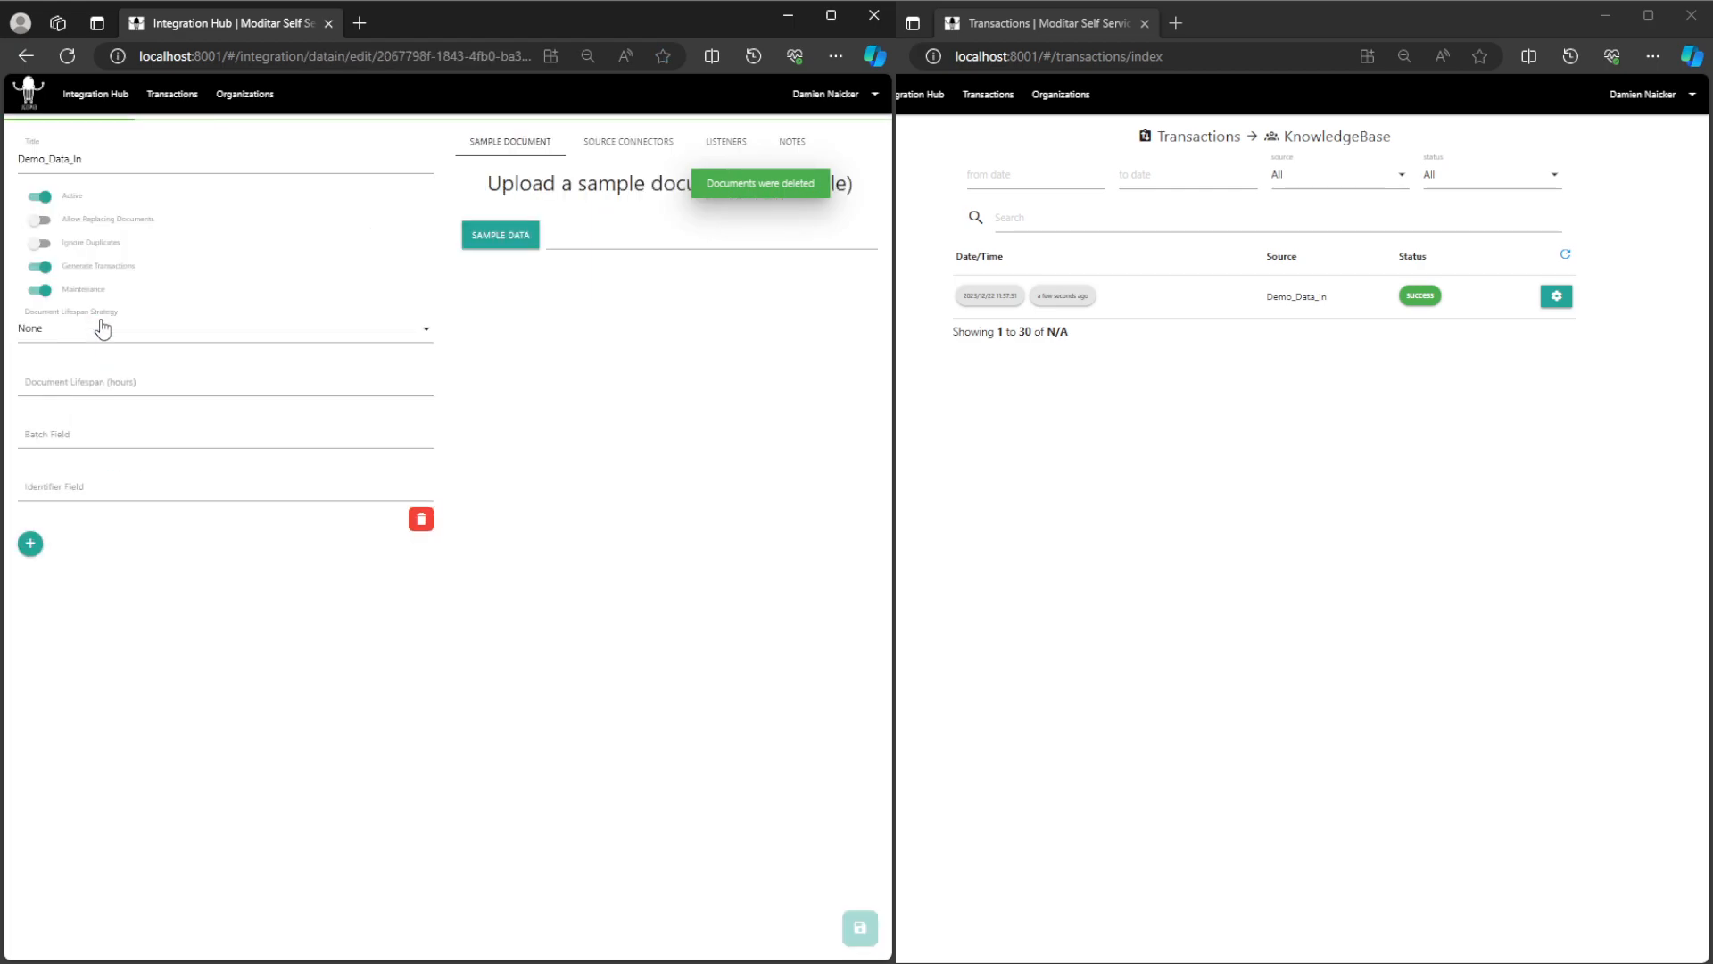
left_click(107, 486)
left_click(107, 434)
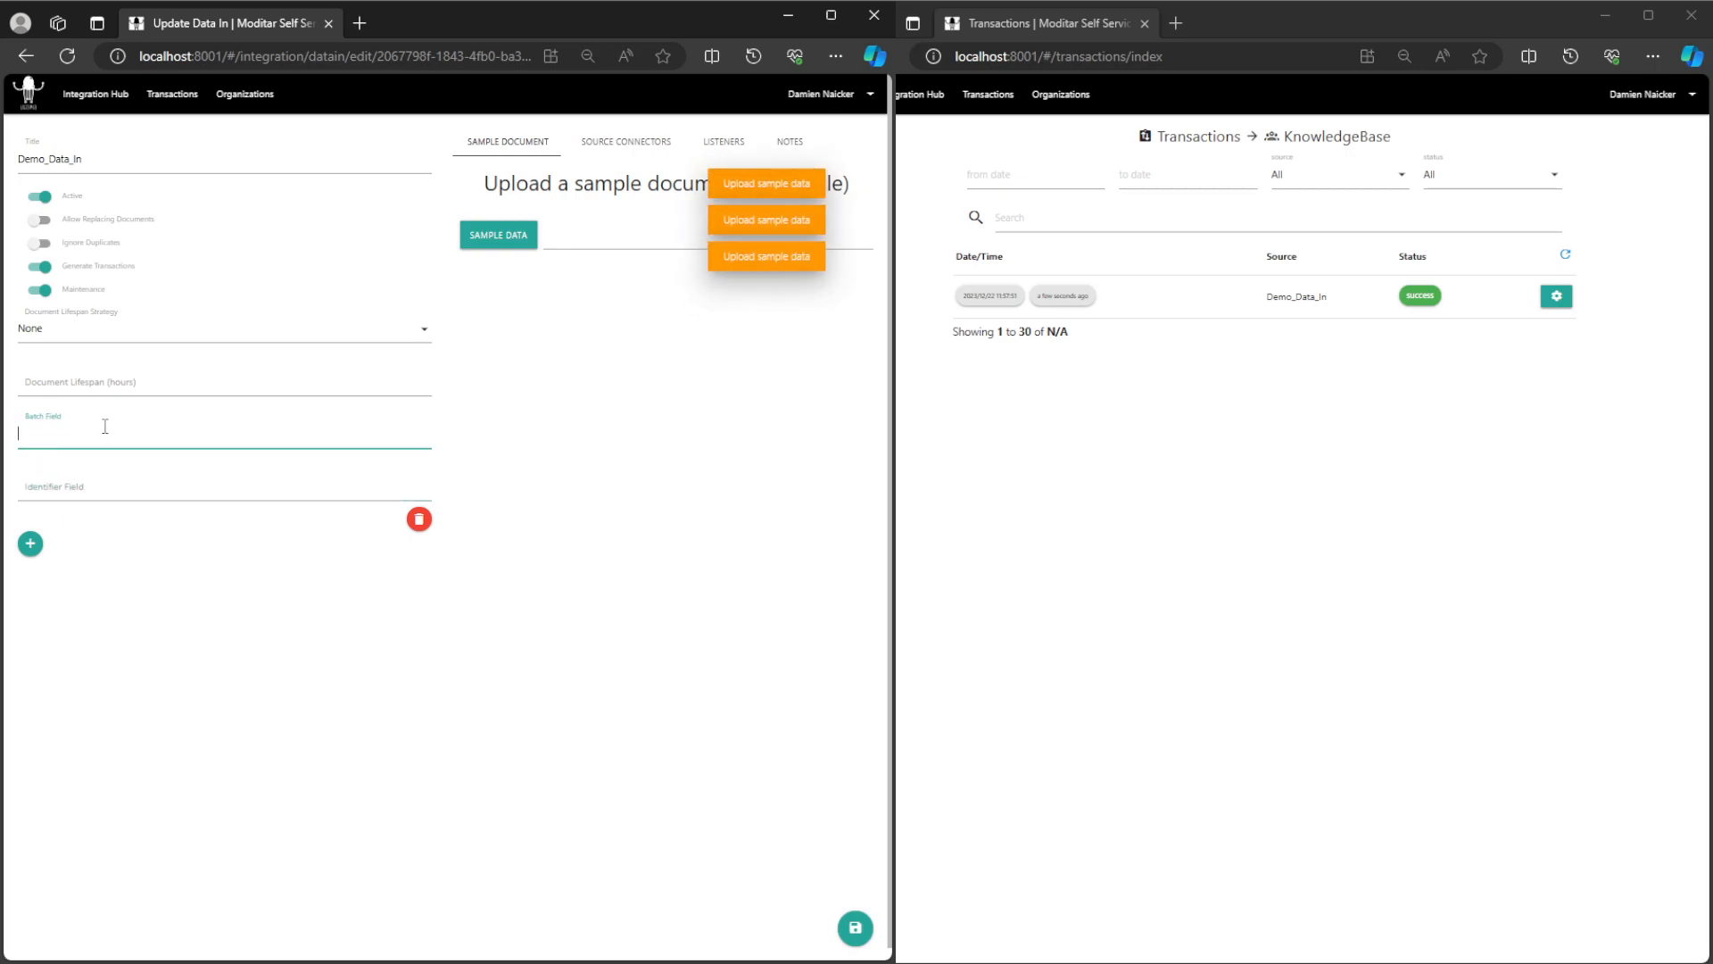
left_click(95, 487)
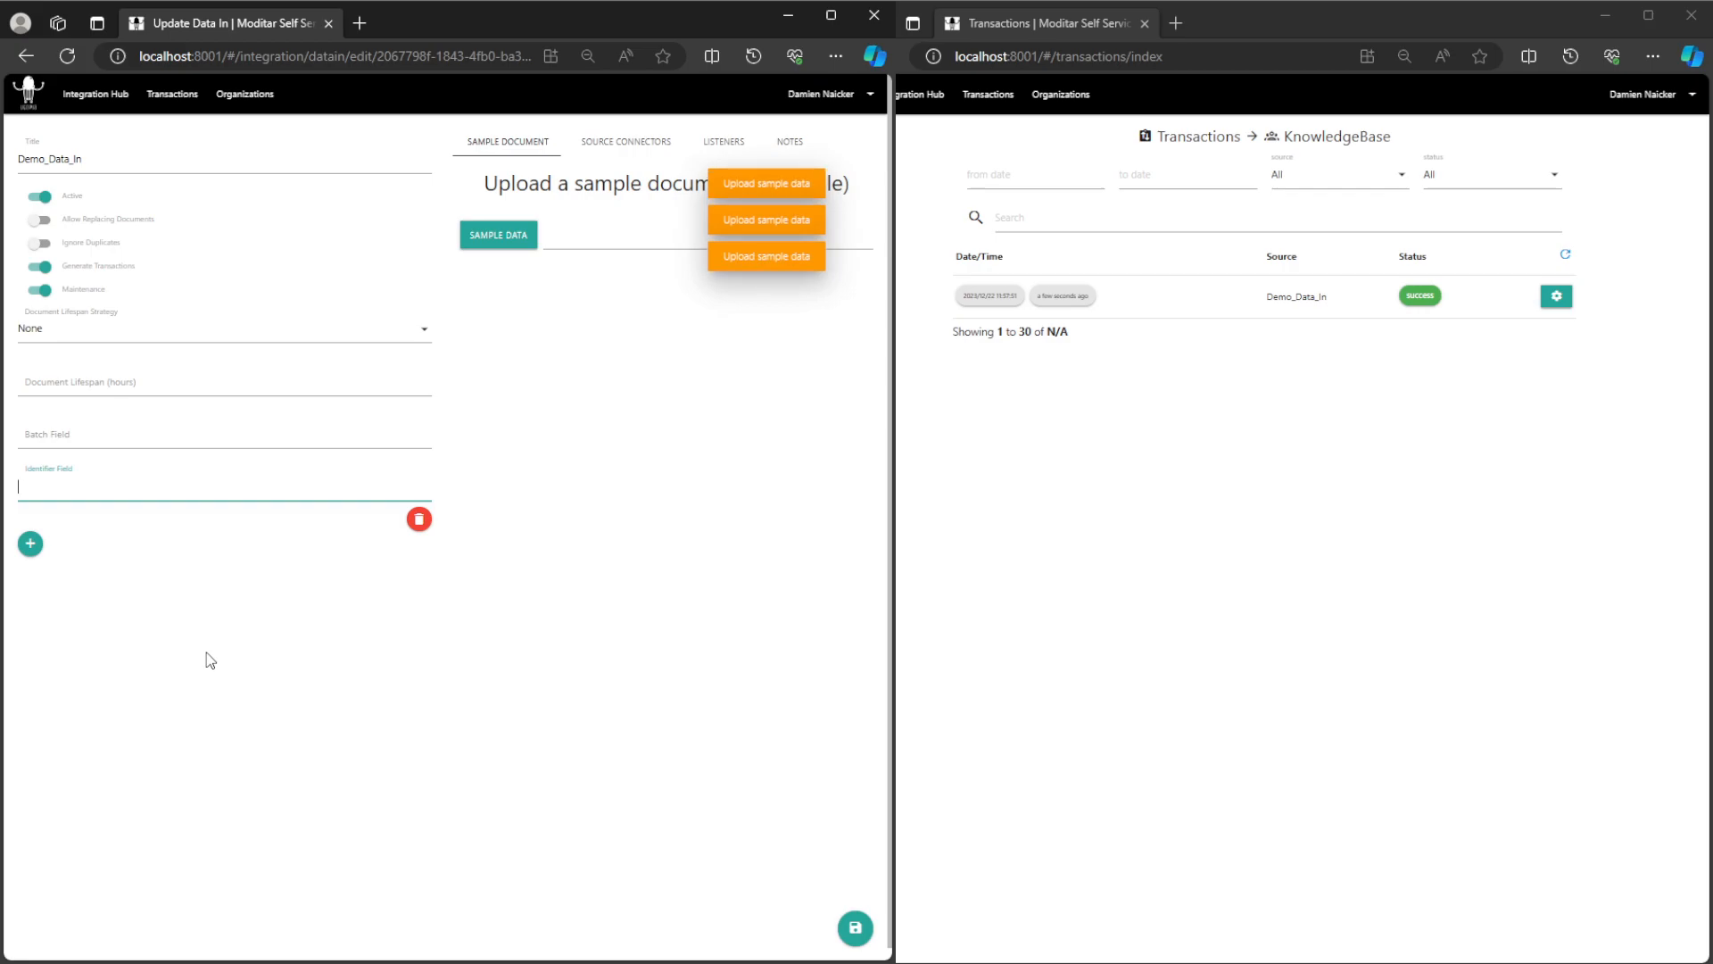
left_click(94, 435)
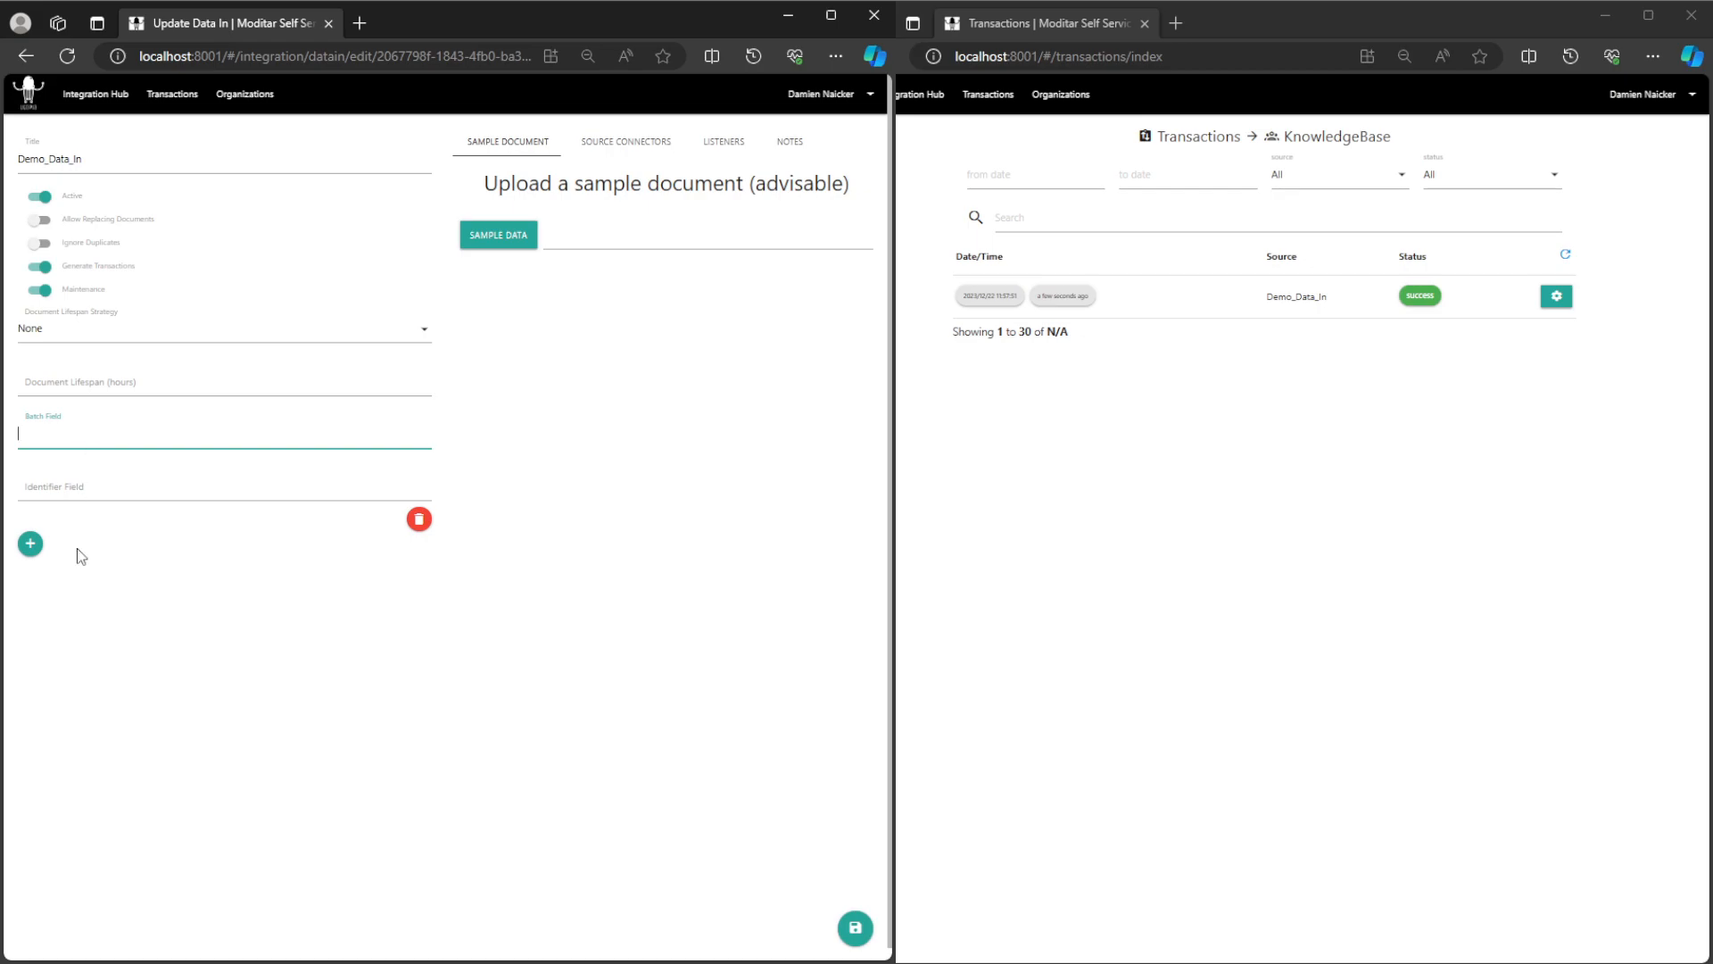
left_click(852, 928)
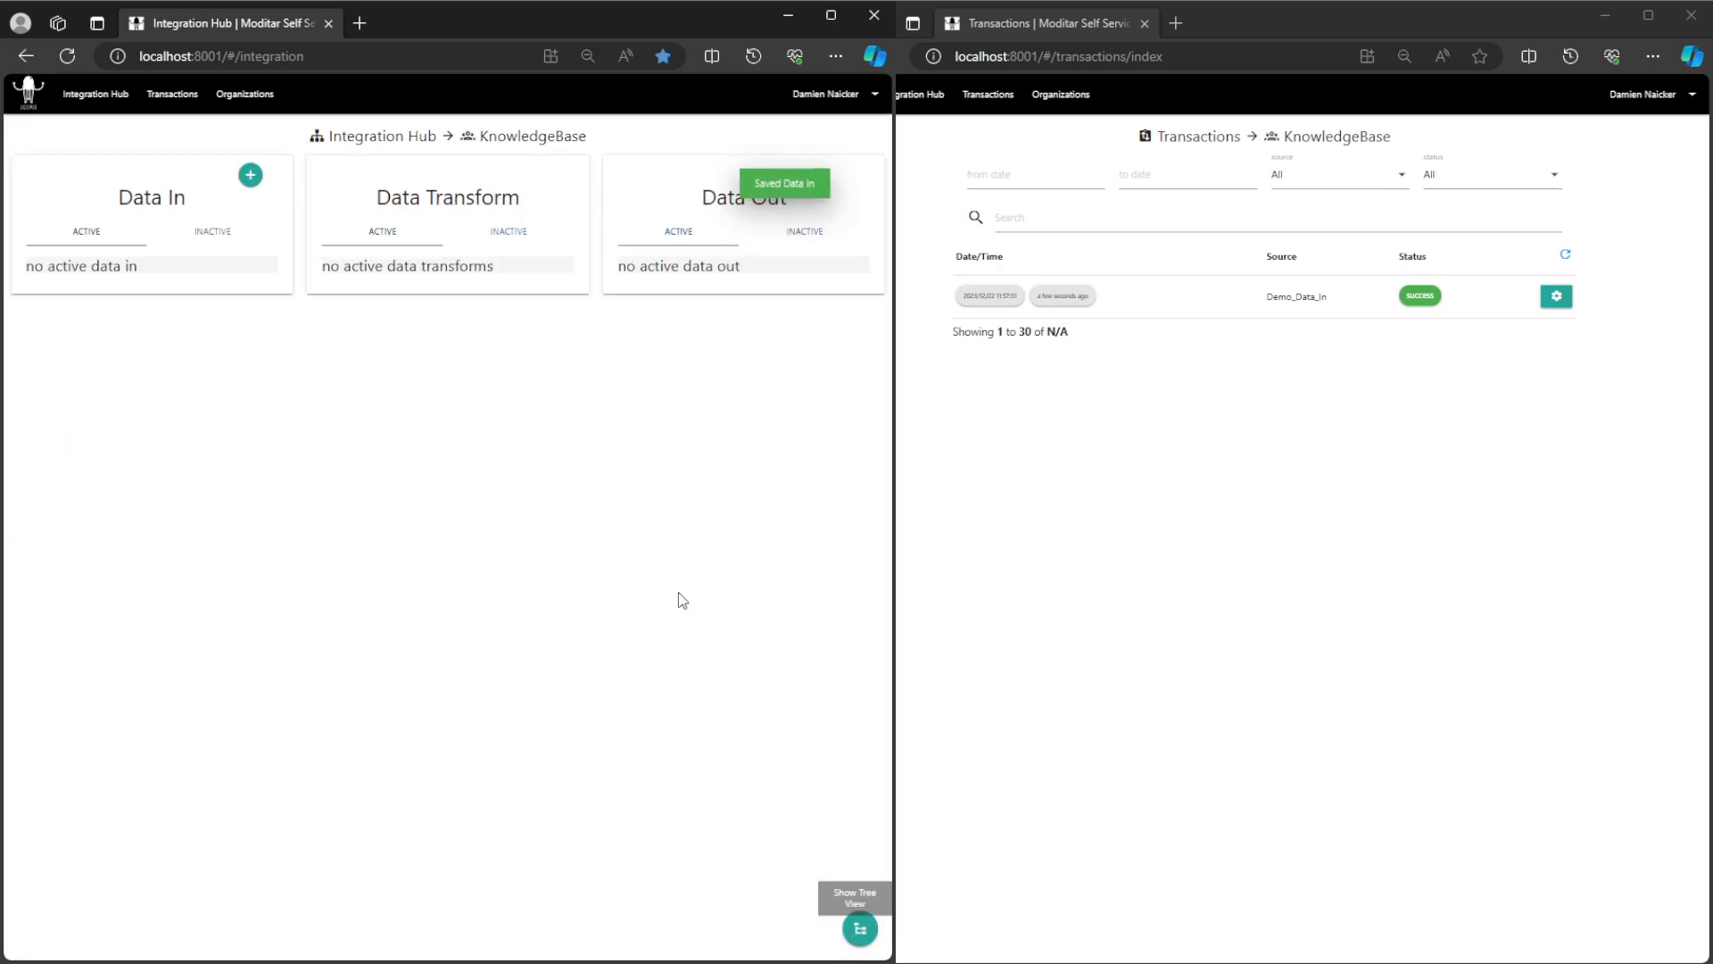
Step: Post the test document to Demo_Data_In with Ignore Duplicates off for the upload, and refresh the transactions list
left_click(115, 268)
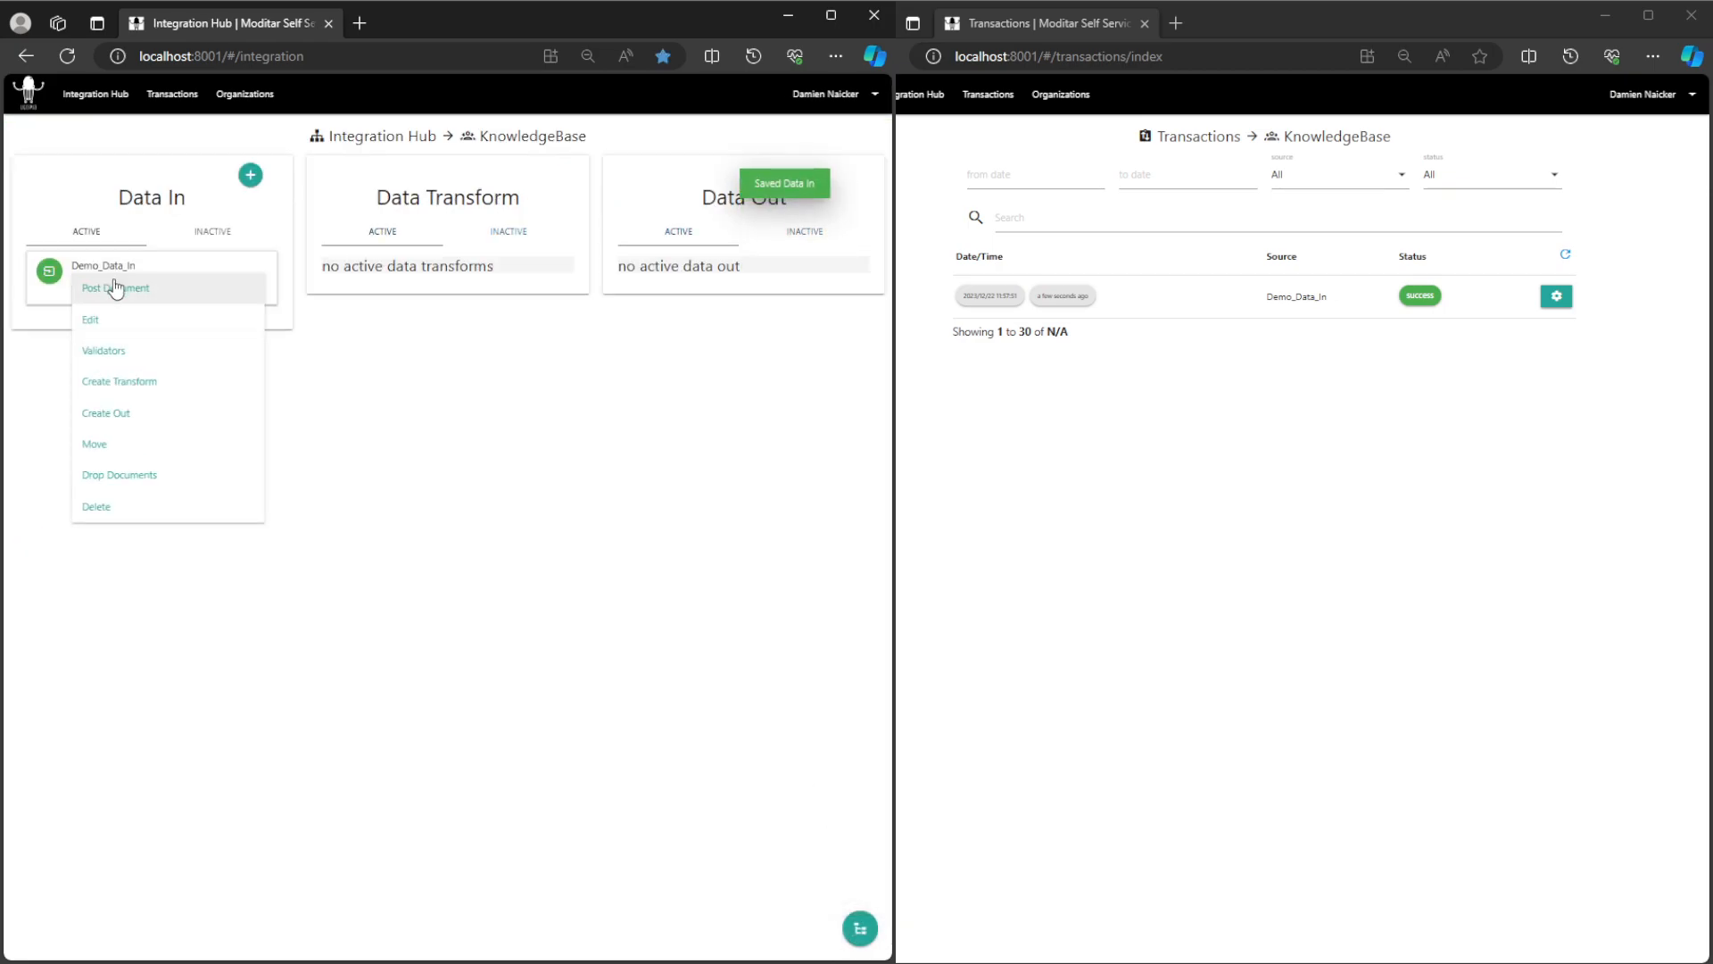
left_click(115, 288)
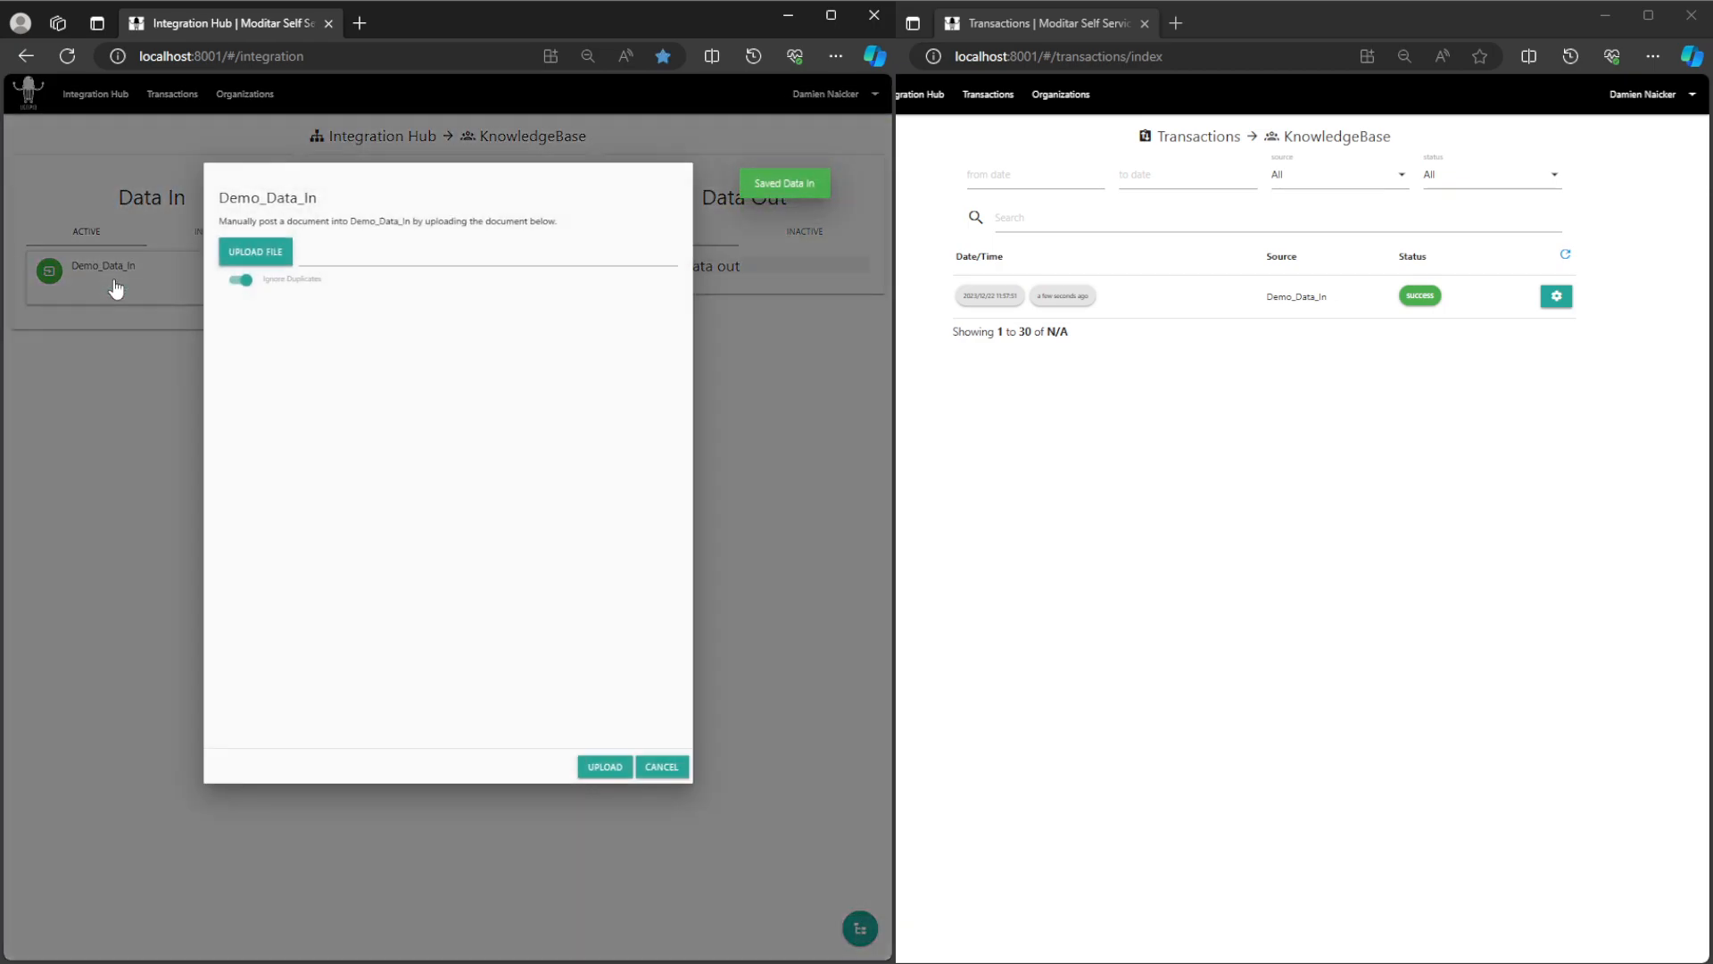
left_click(241, 281)
left_click(239, 258)
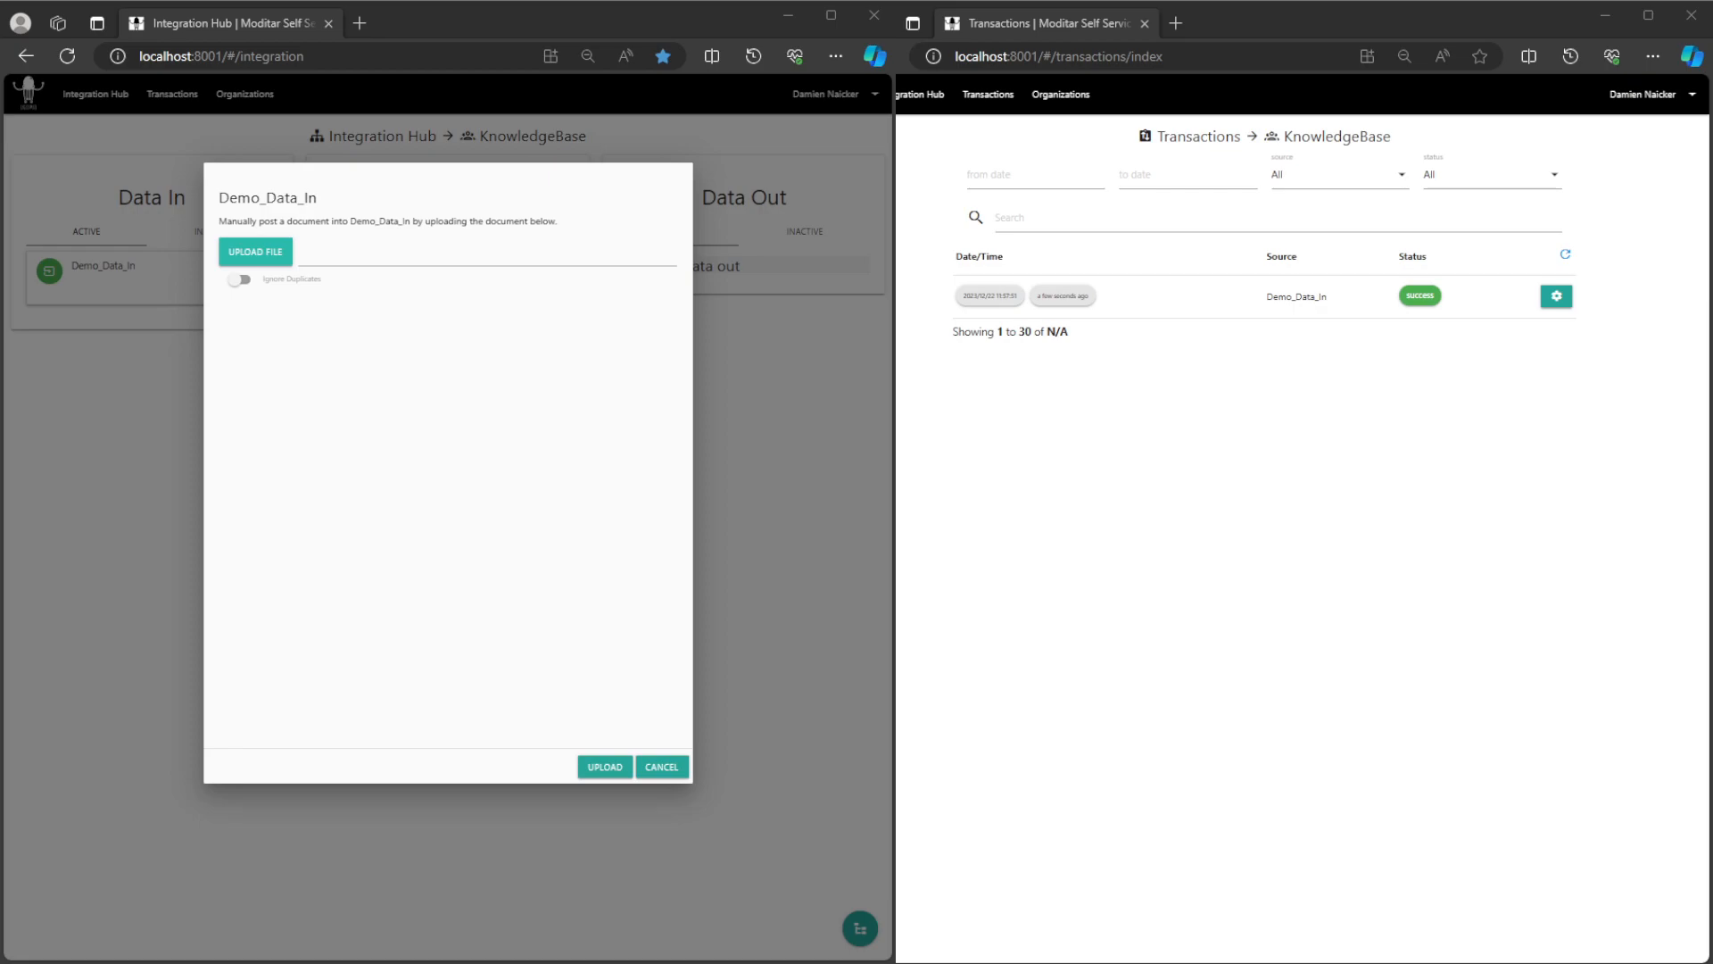
left_click(602, 771)
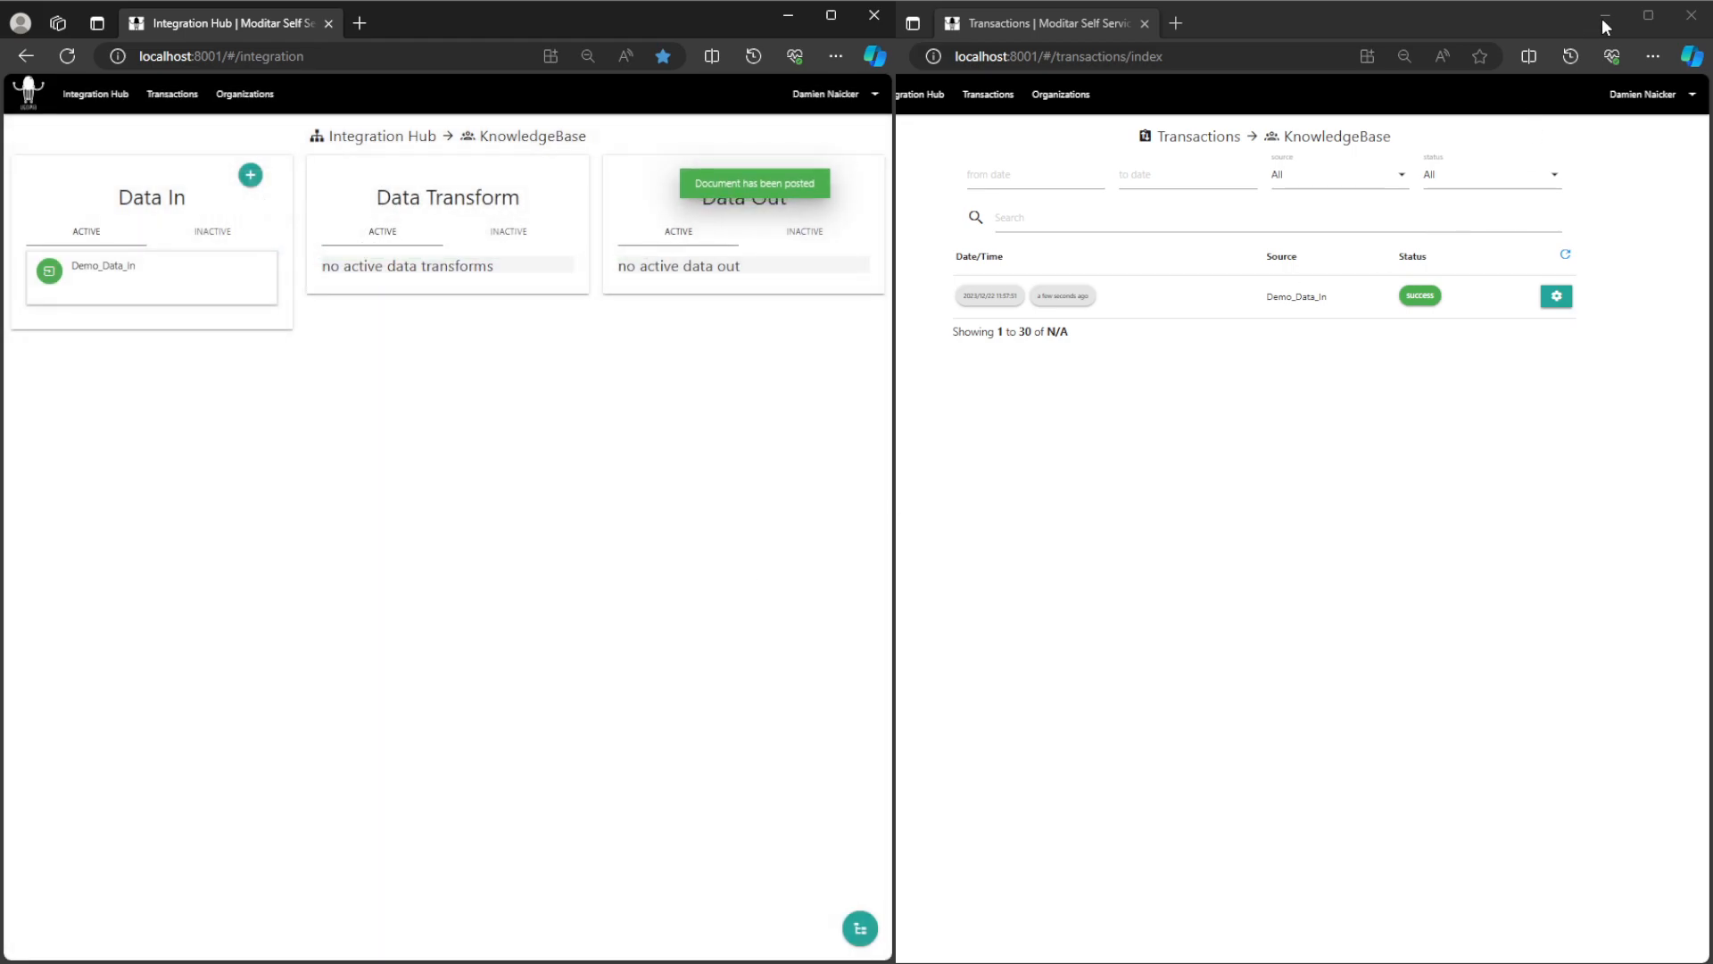
left_click(1565, 256)
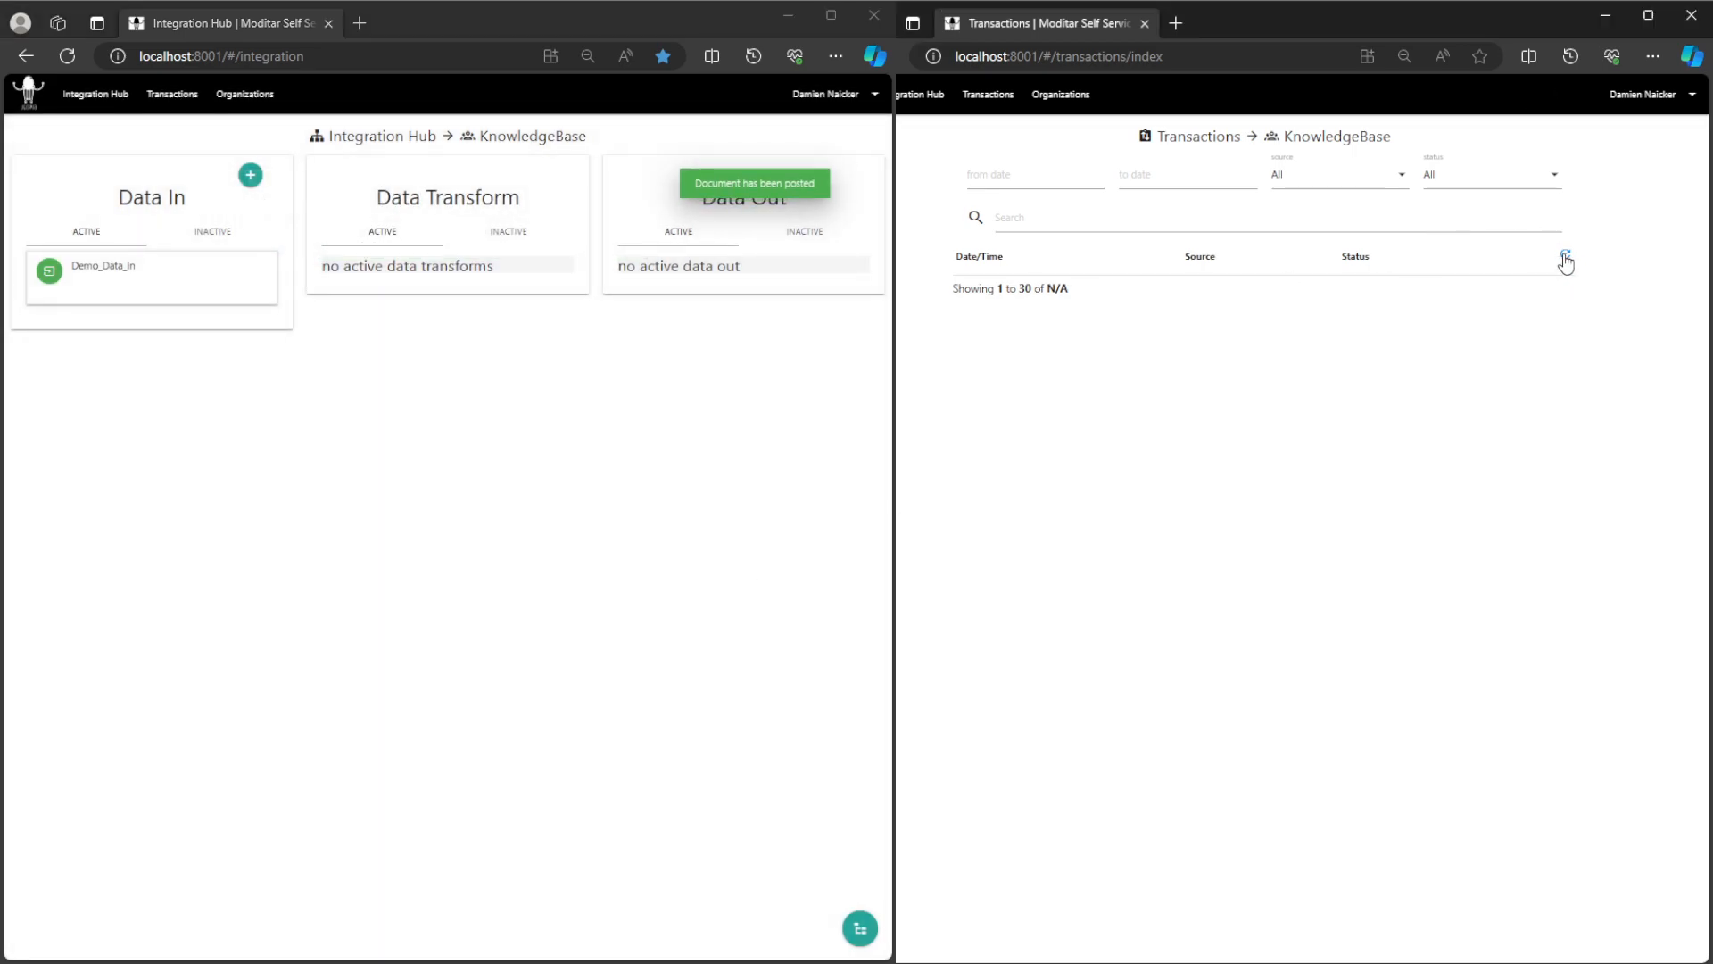
Step: Check the Demo_Data_In entry's settings without changing them, return to the Integration Hub, and reload the transactions page
left_click(897, 57)
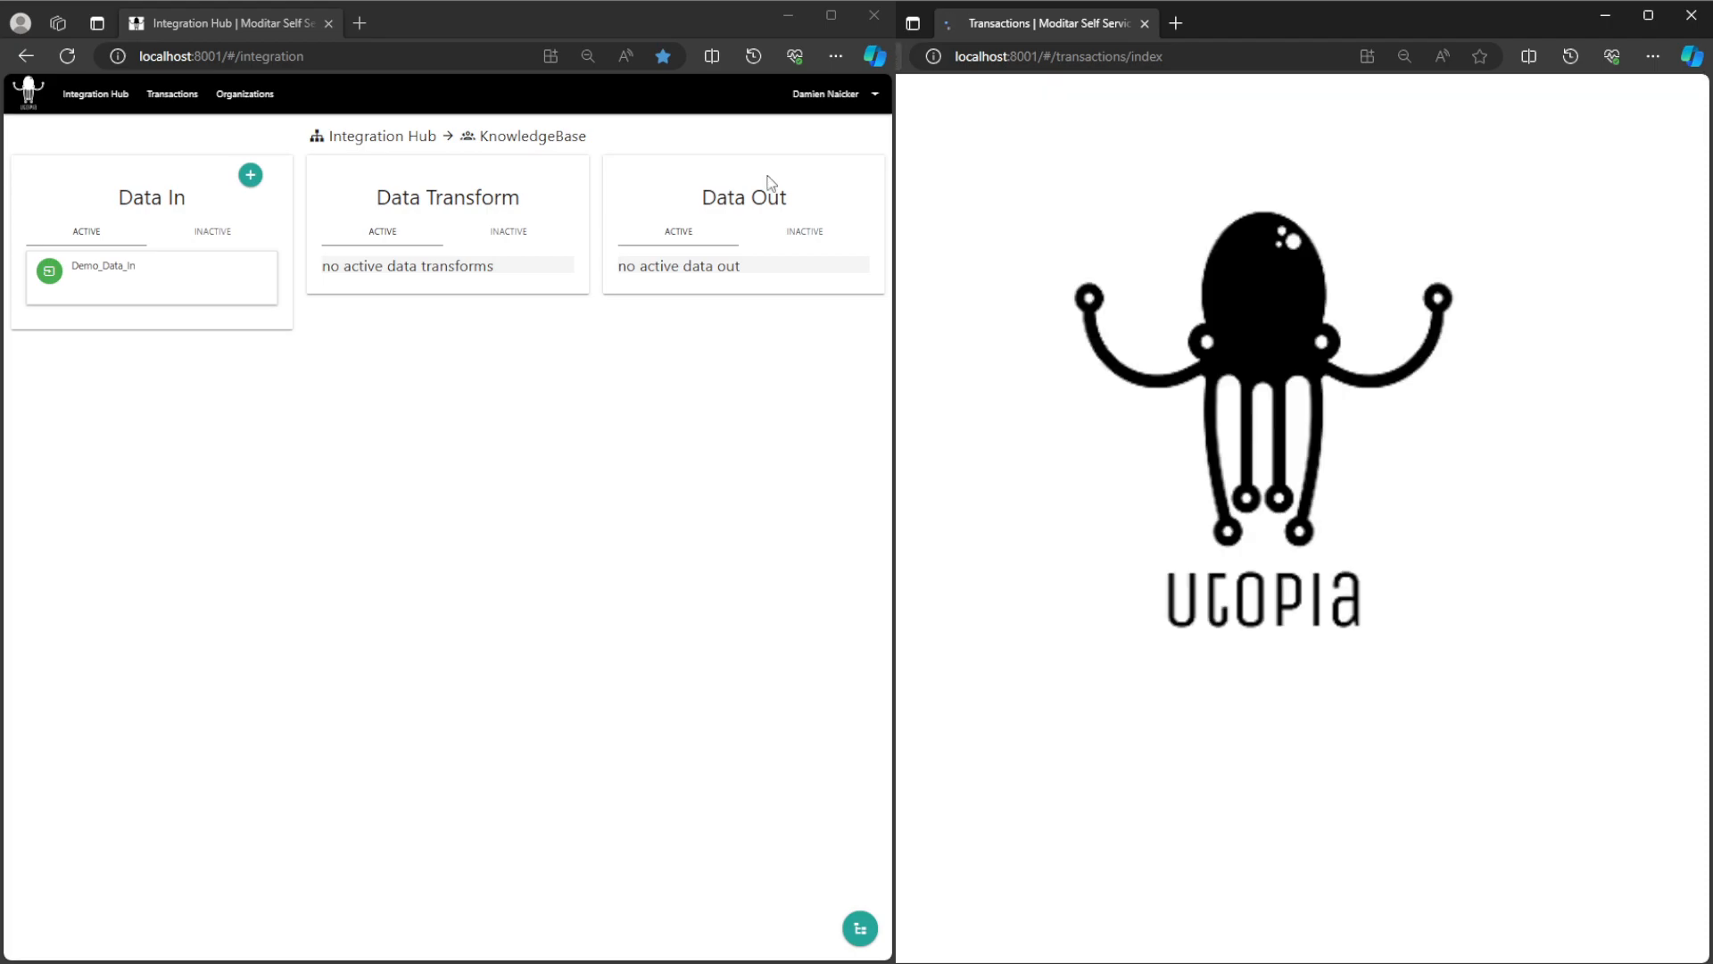
left_click(104, 275)
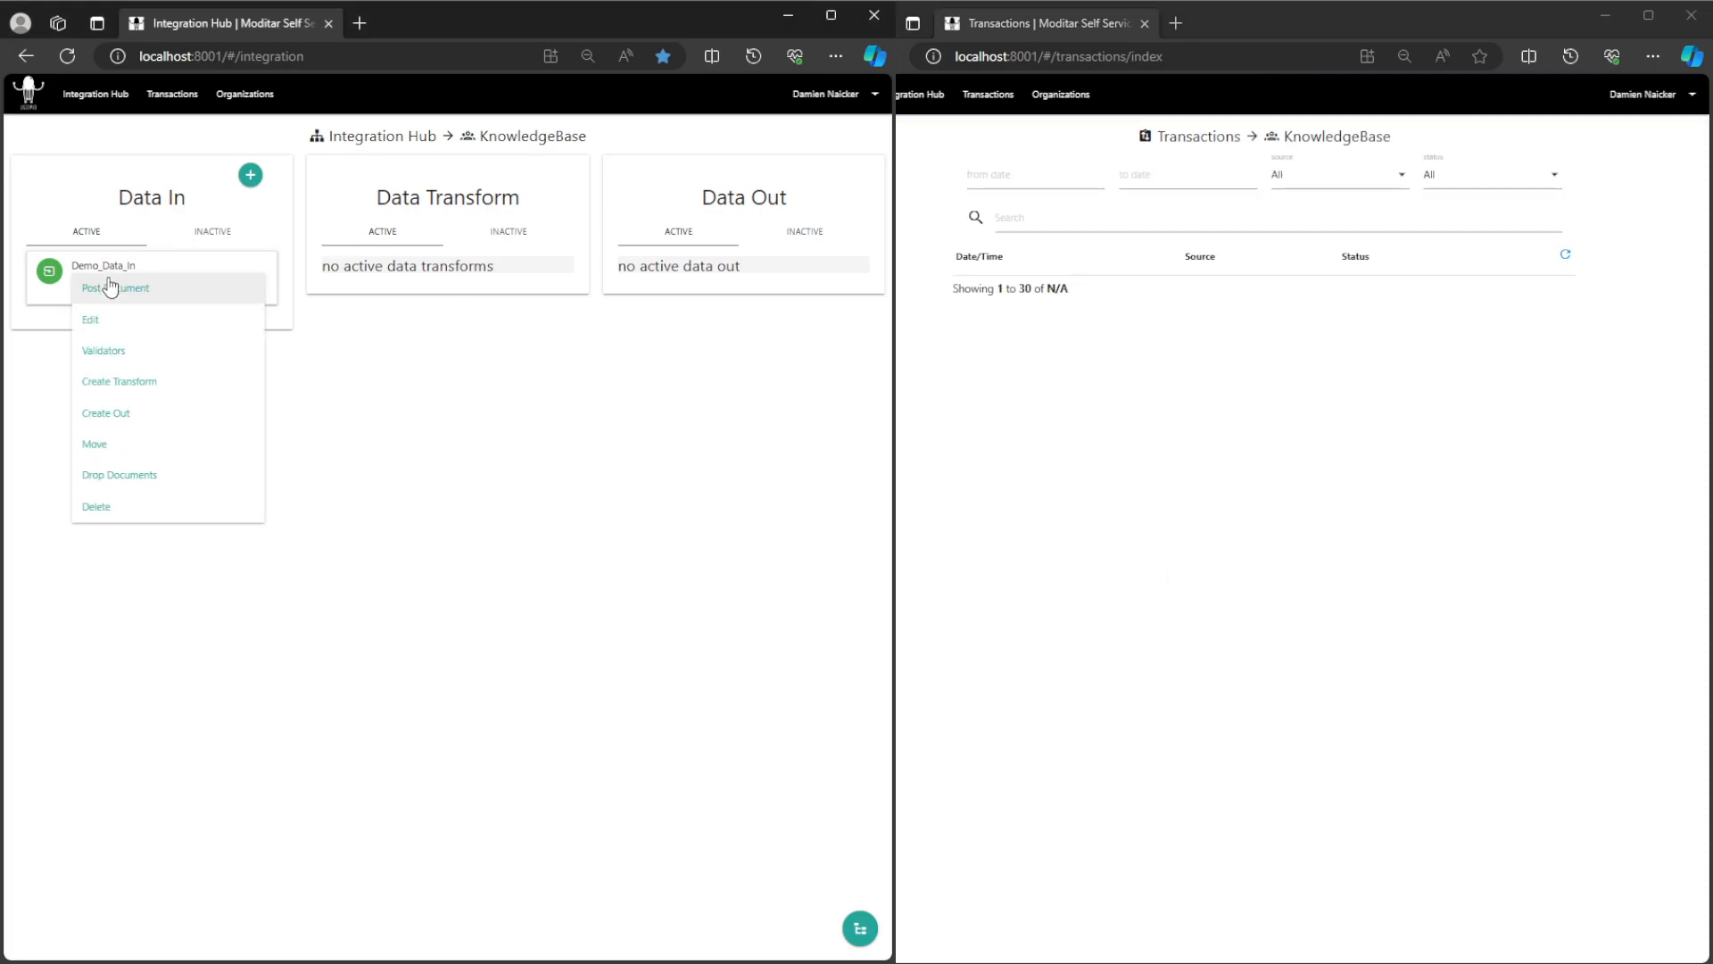
left_click(125, 332)
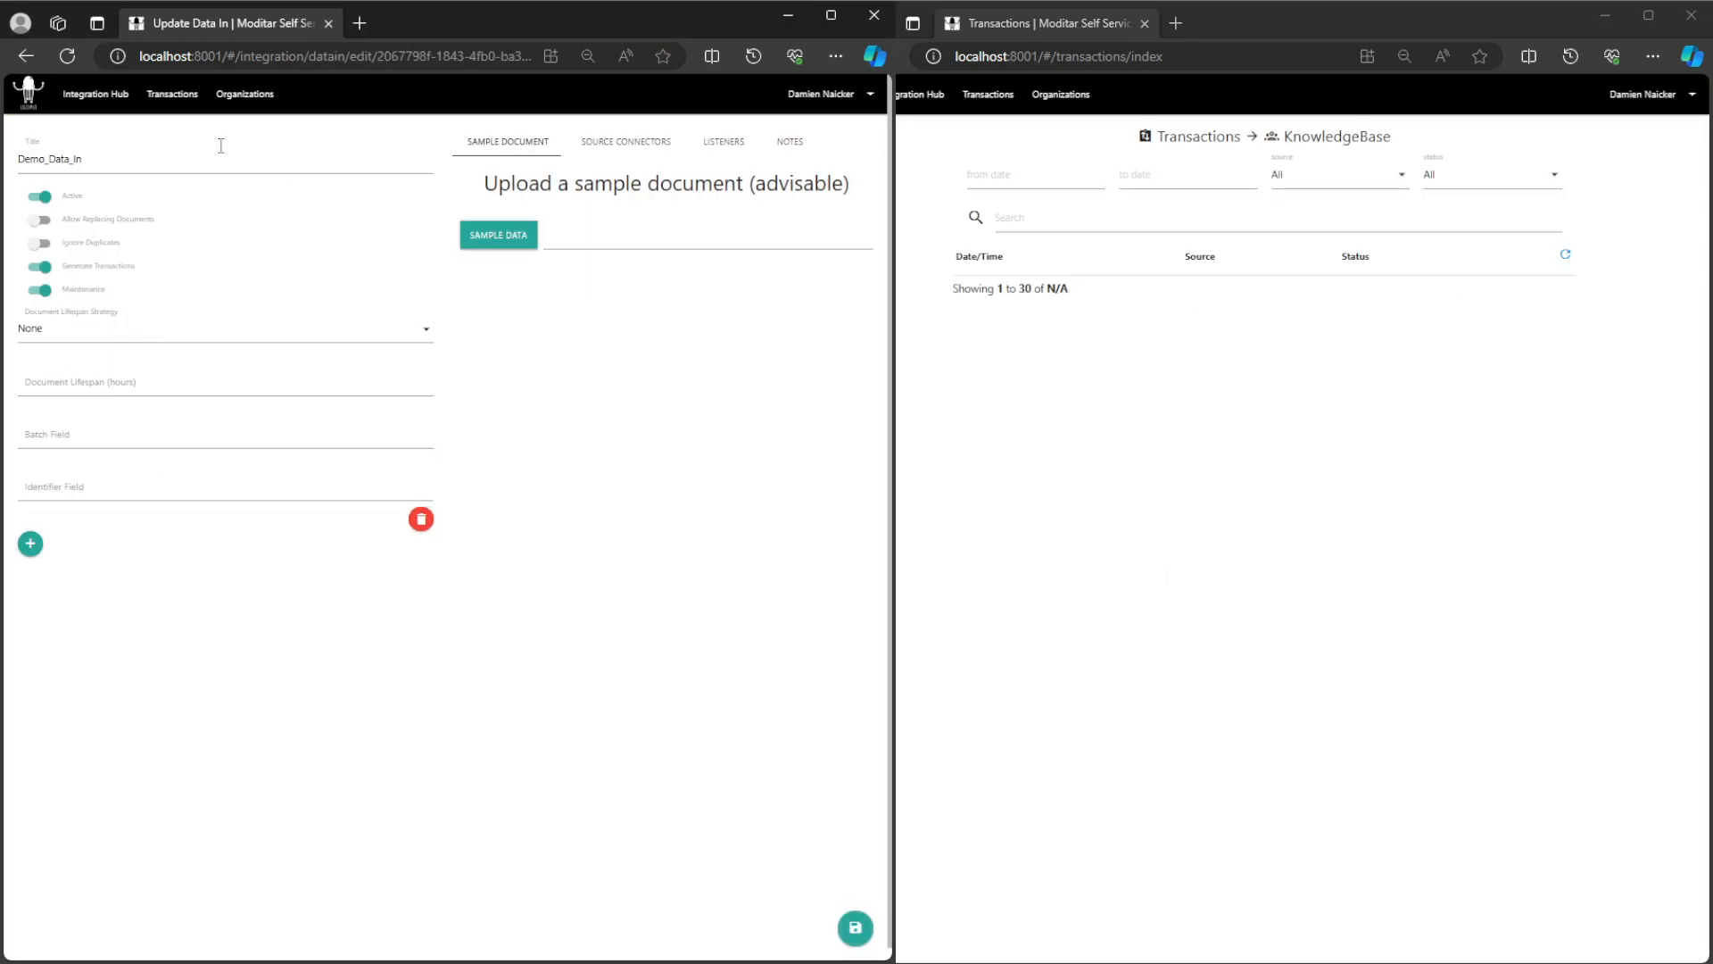
left_click(123, 105)
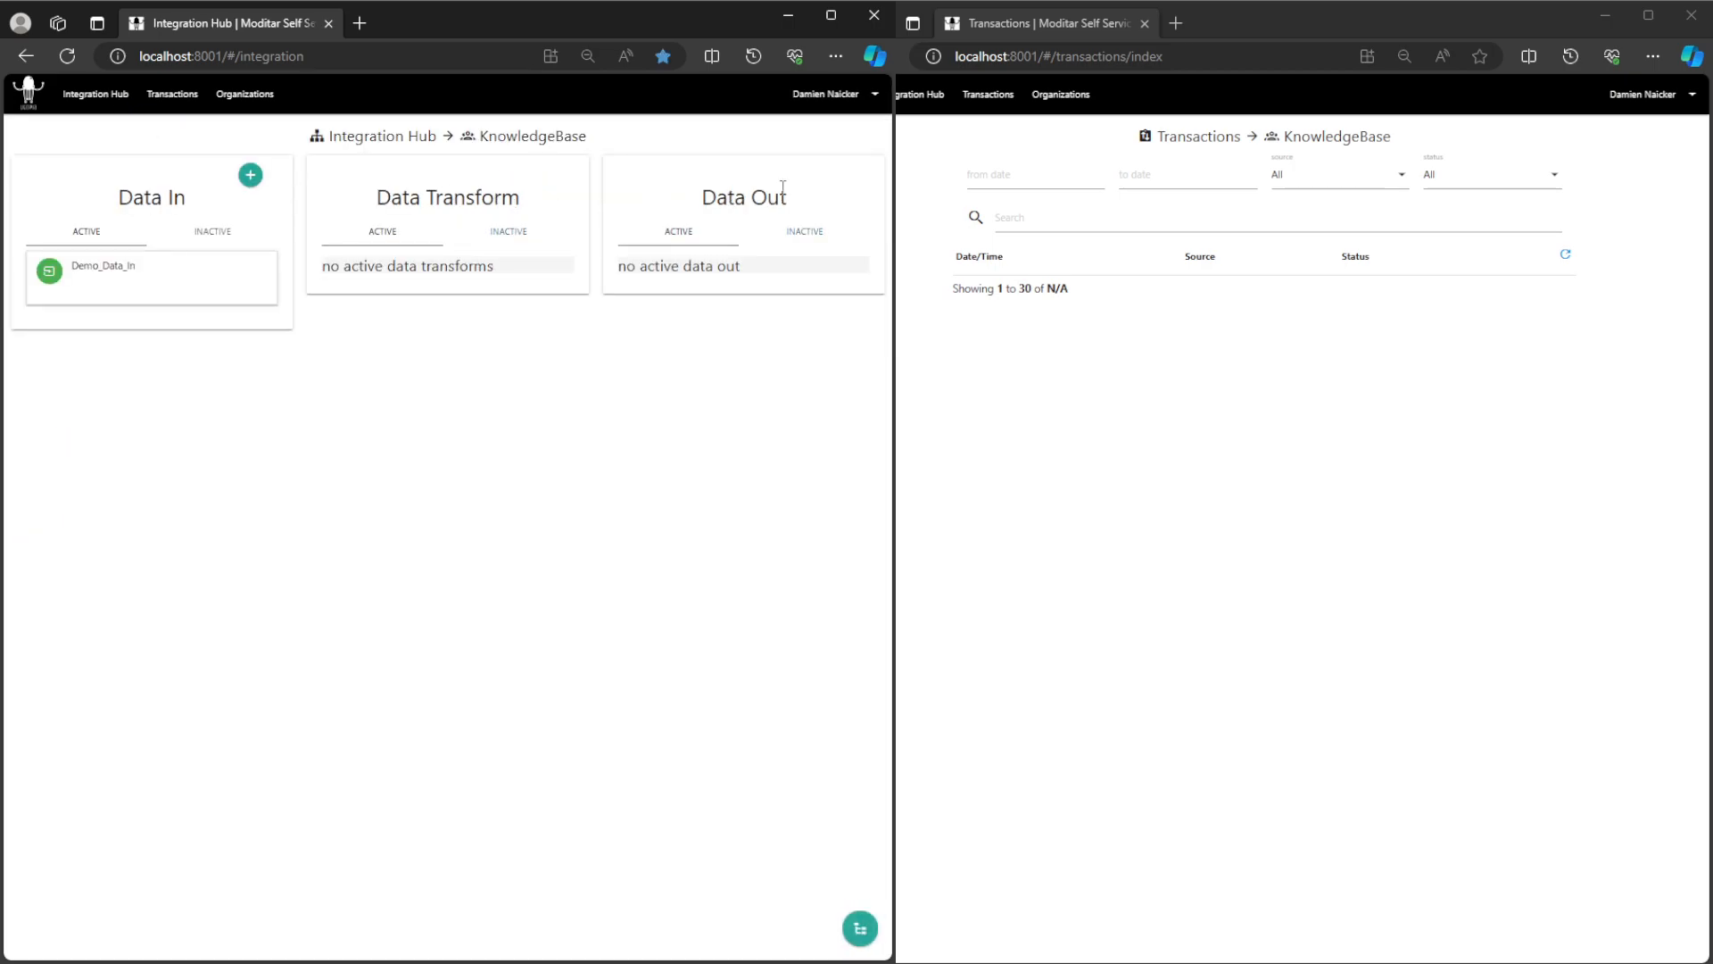
left_click(896, 65)
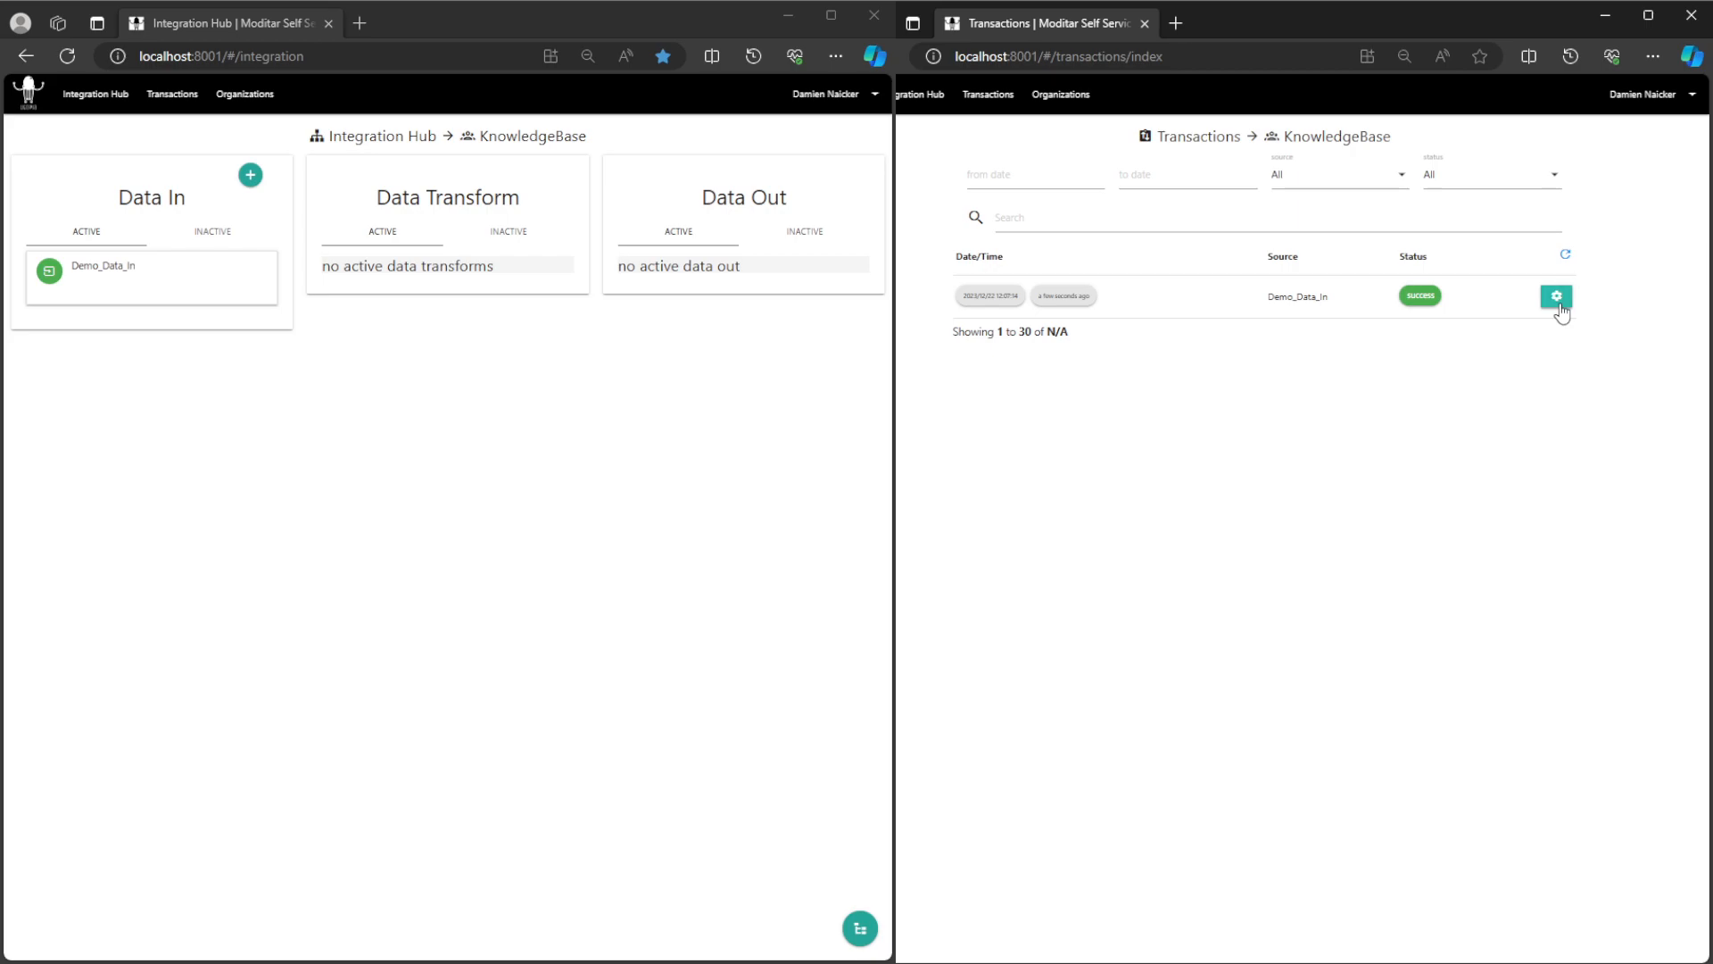
Step: View the document behind the Demo_Data_In transaction, look through its Item records, and close it
left_click(1560, 308)
left_click(1574, 333)
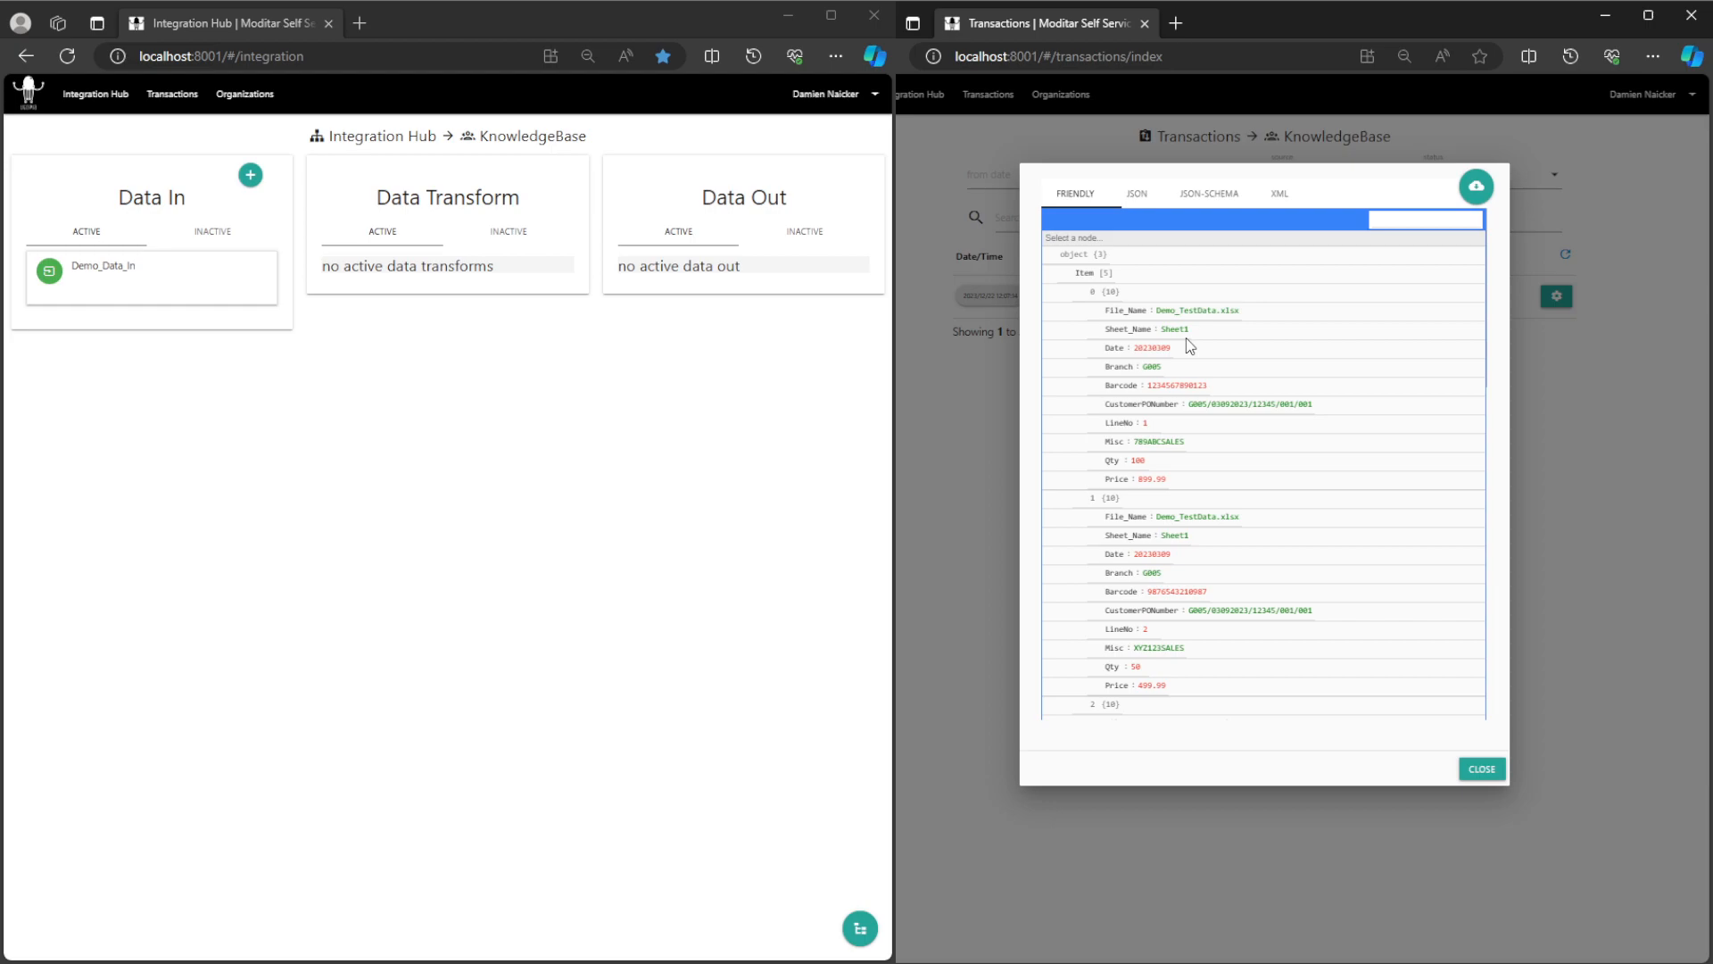
scroll(1148, 344, "down", 10)
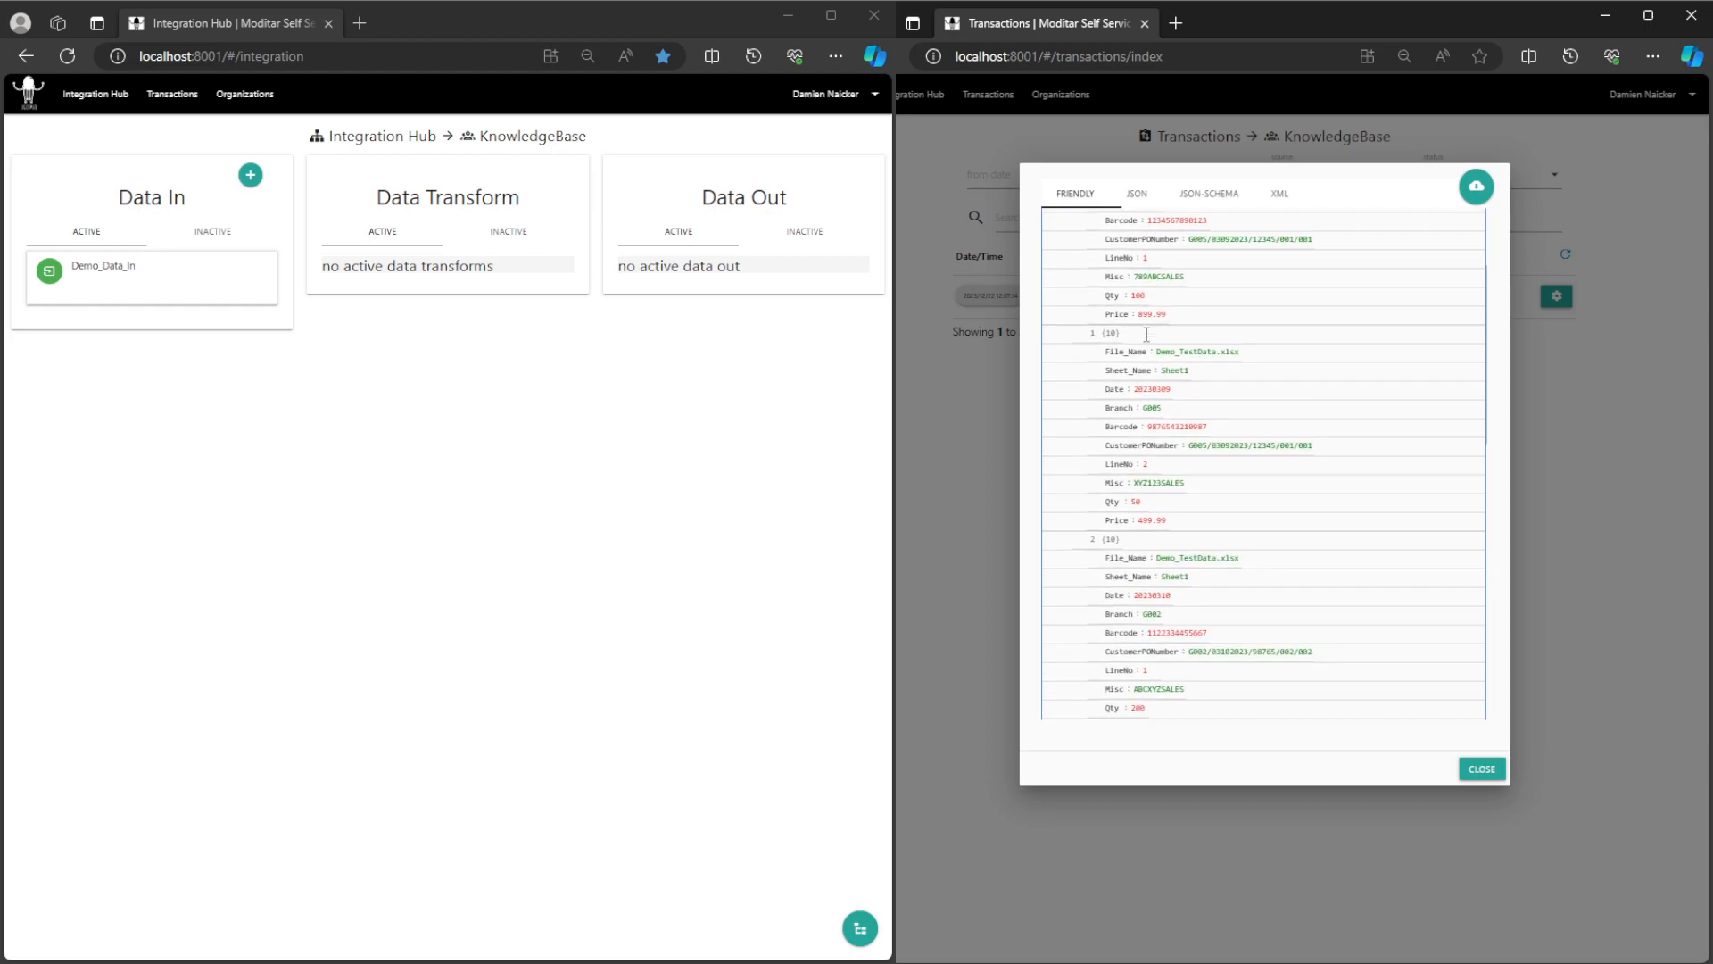
scroll(1147, 335, "down", 1)
scroll(1155, 384, "up", 6)
scroll(1160, 435, "up", 5)
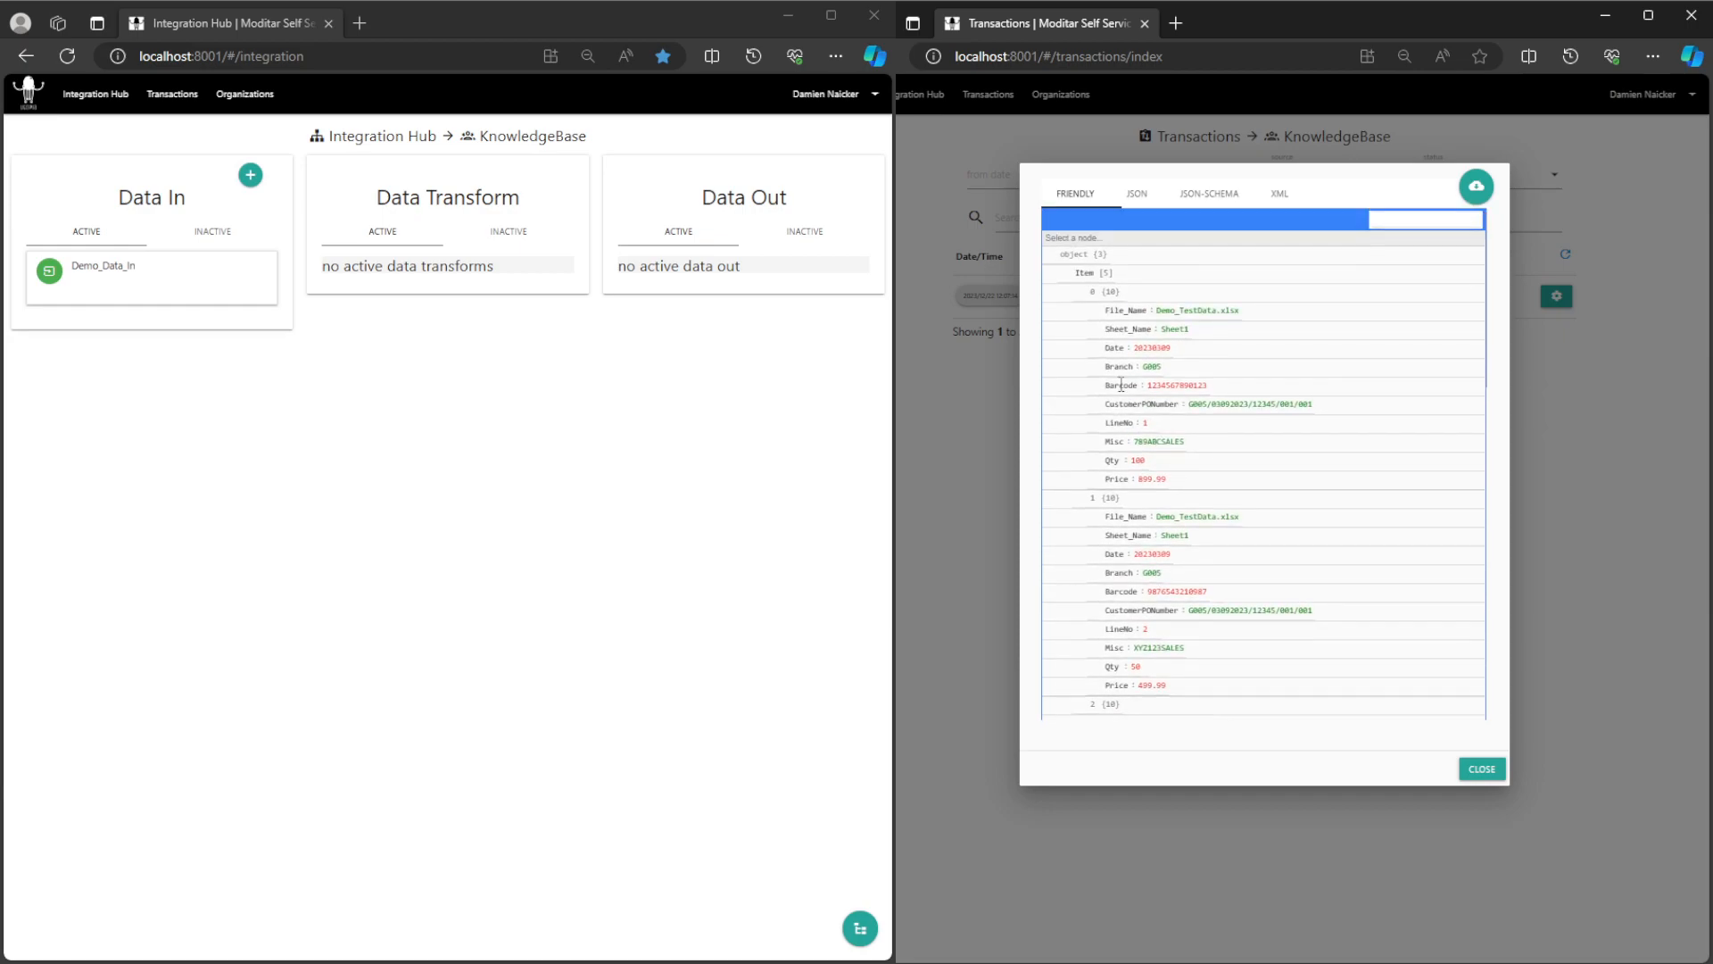
left_click(965, 421)
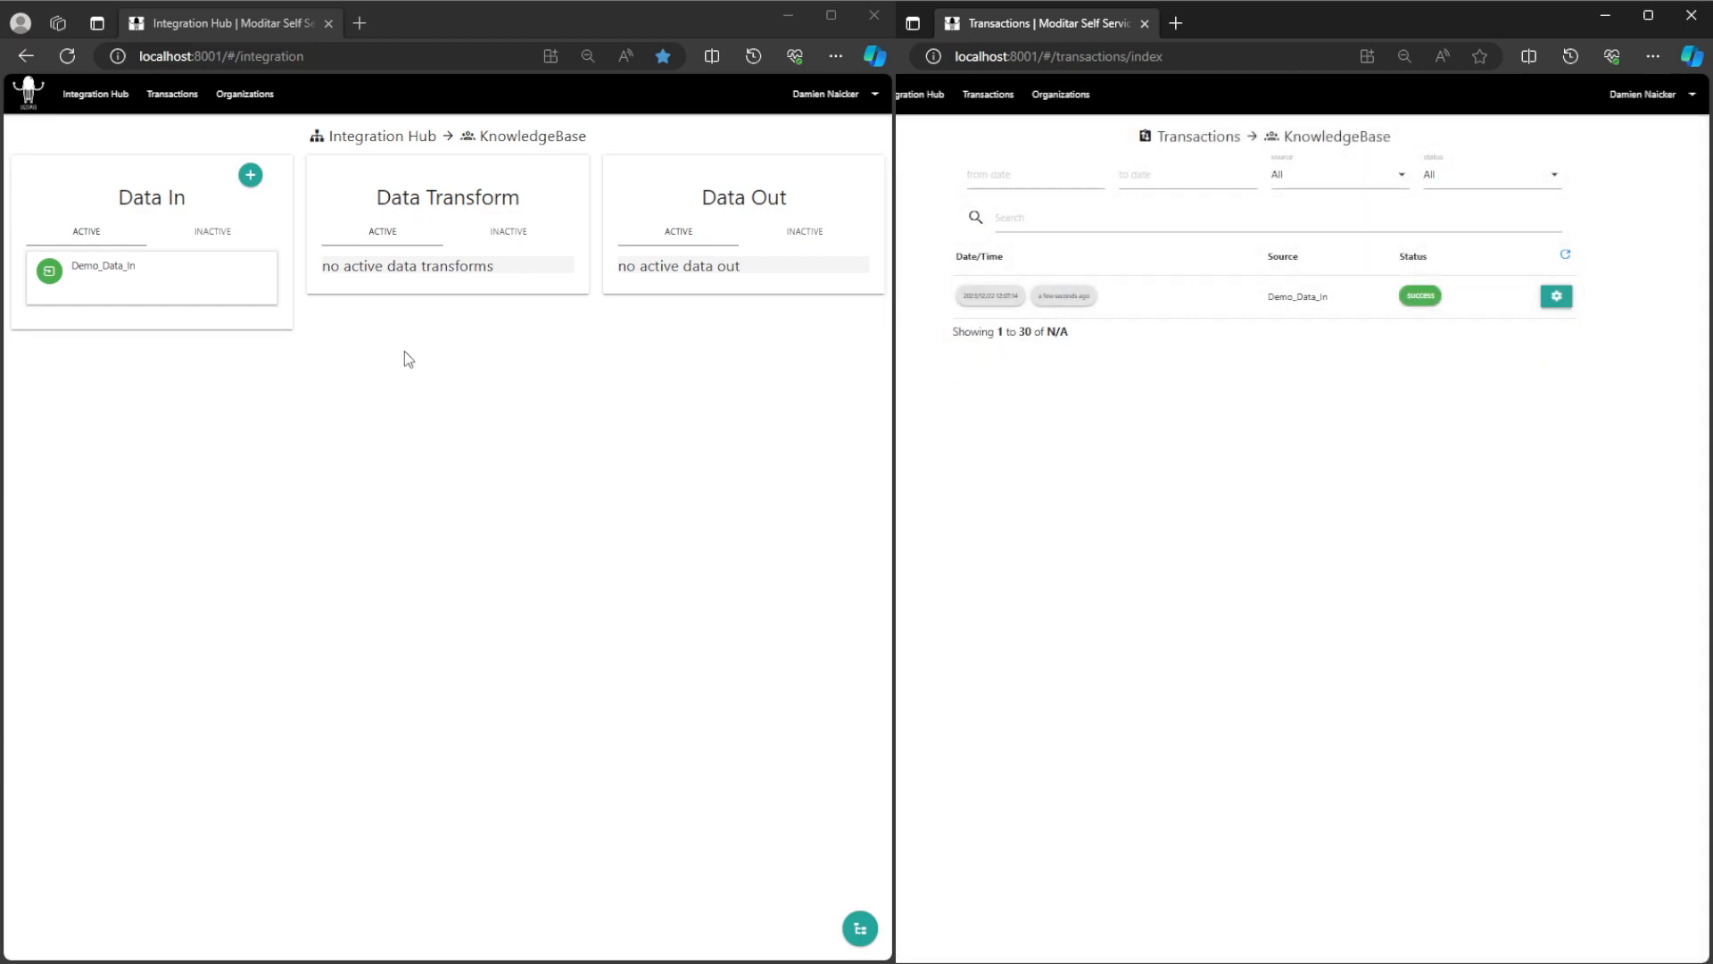
Step: Set the Batch Field of the Demo_Data_In entry to Item and save the entry
left_click(115, 279)
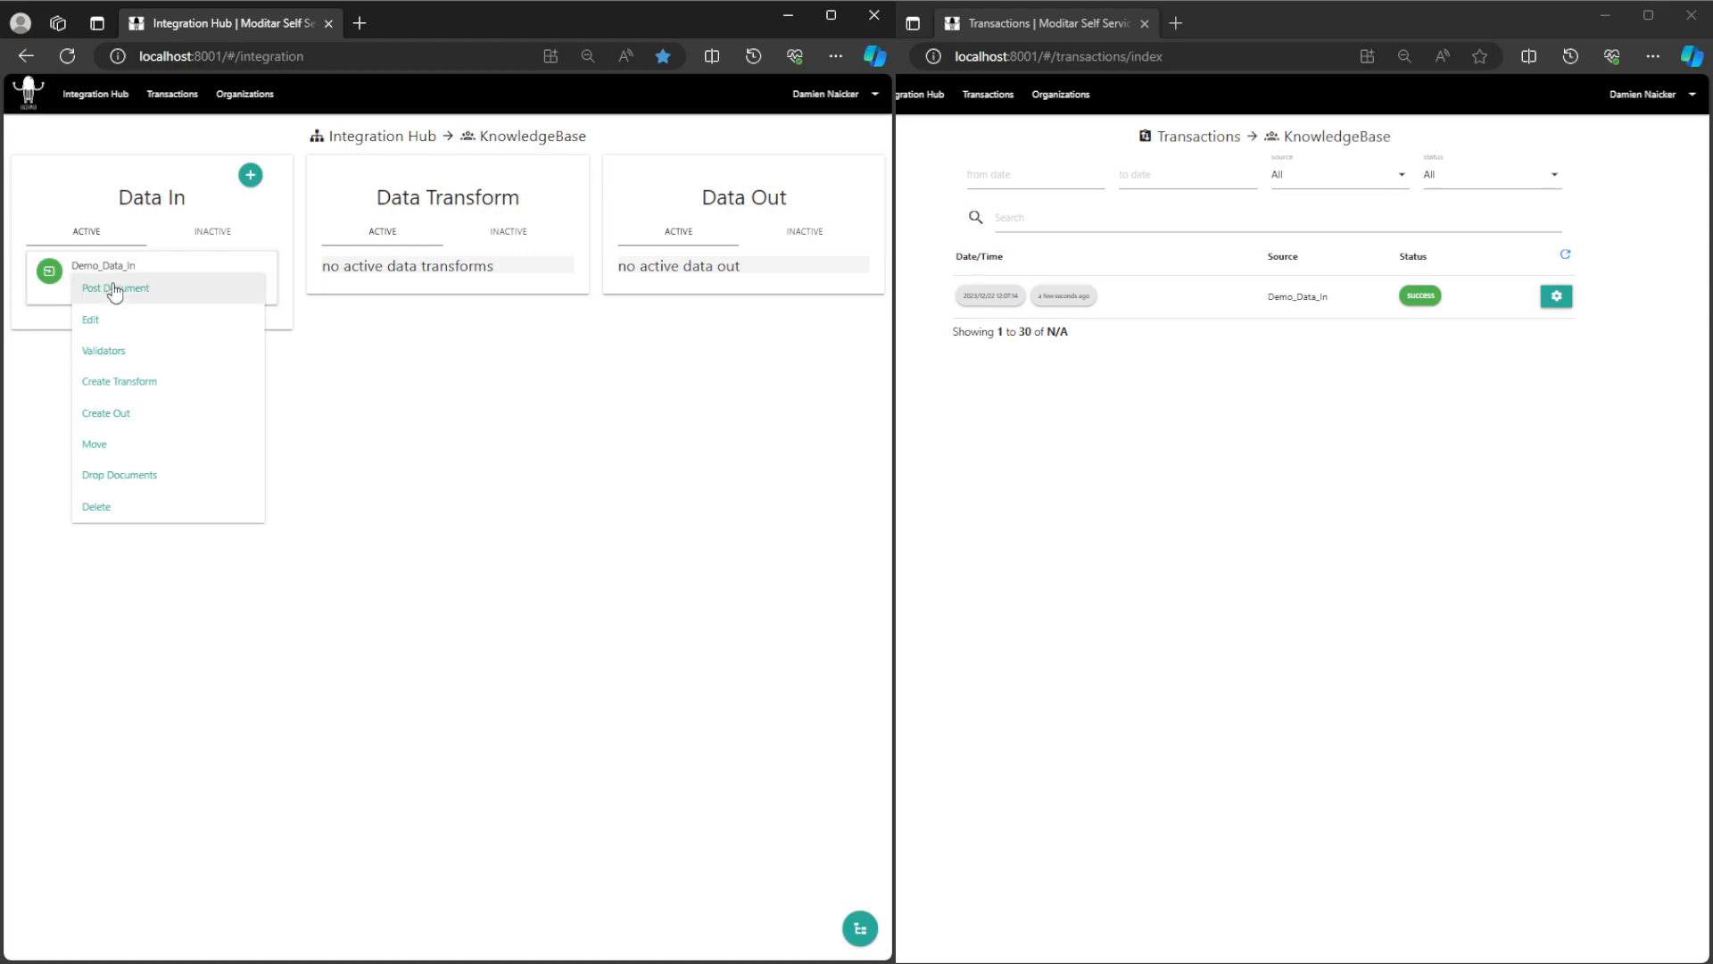
left_click(116, 322)
left_click(113, 423)
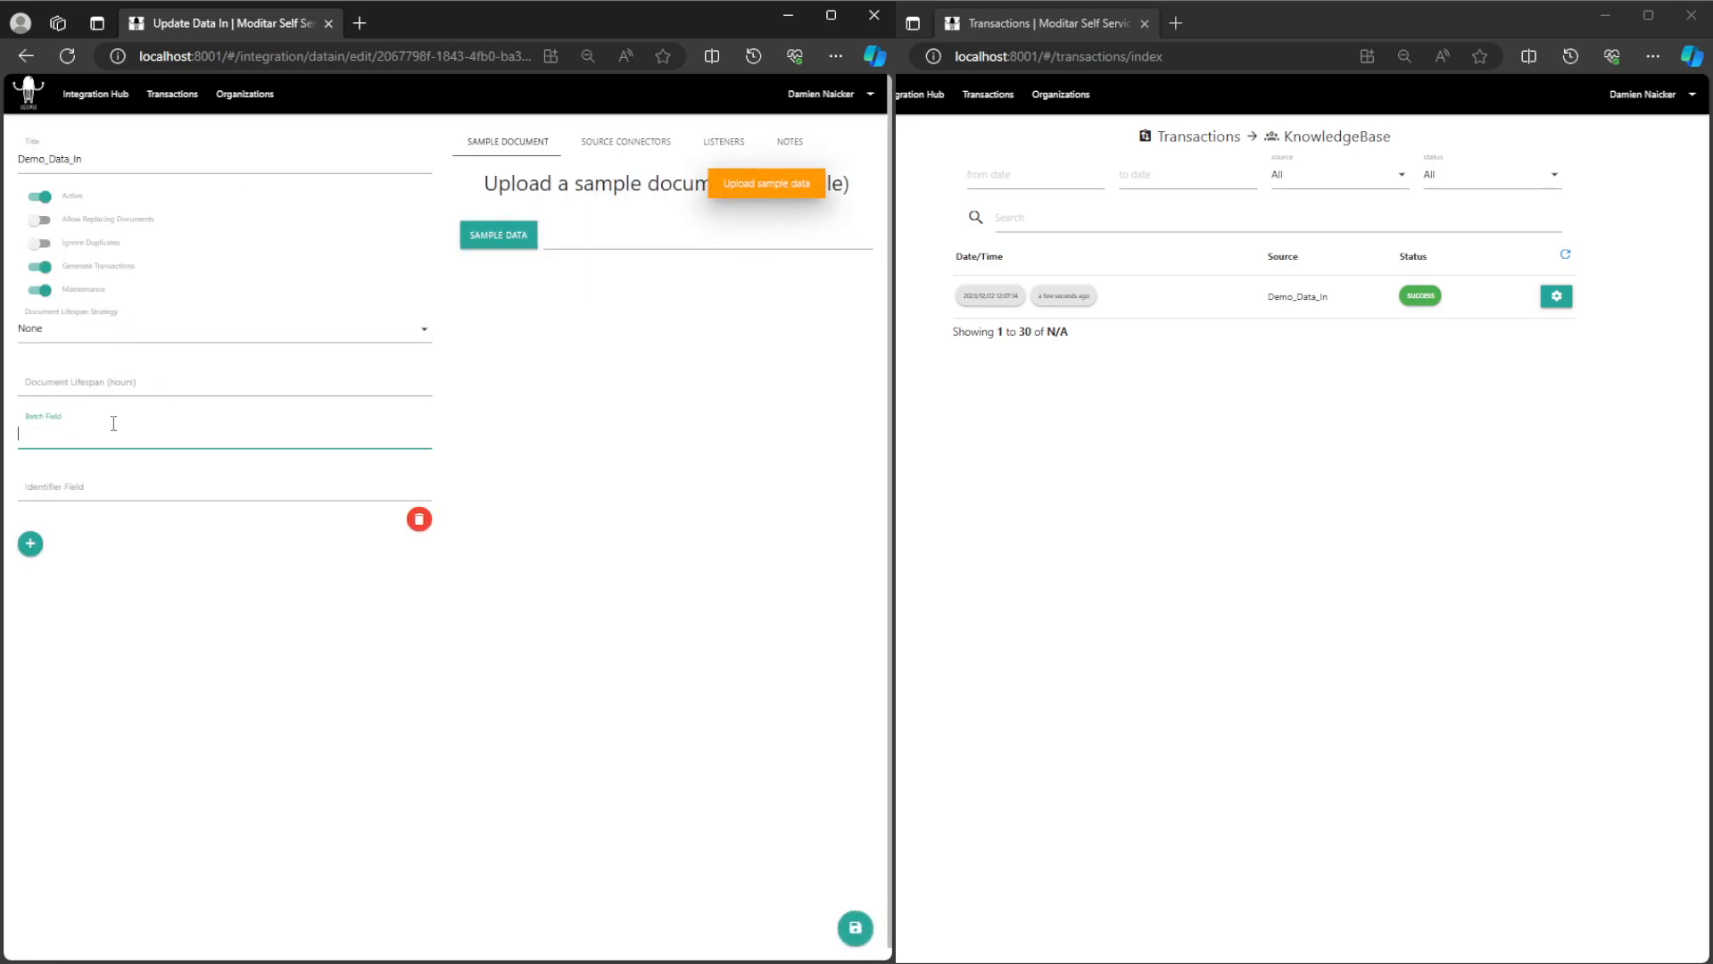
type("item")
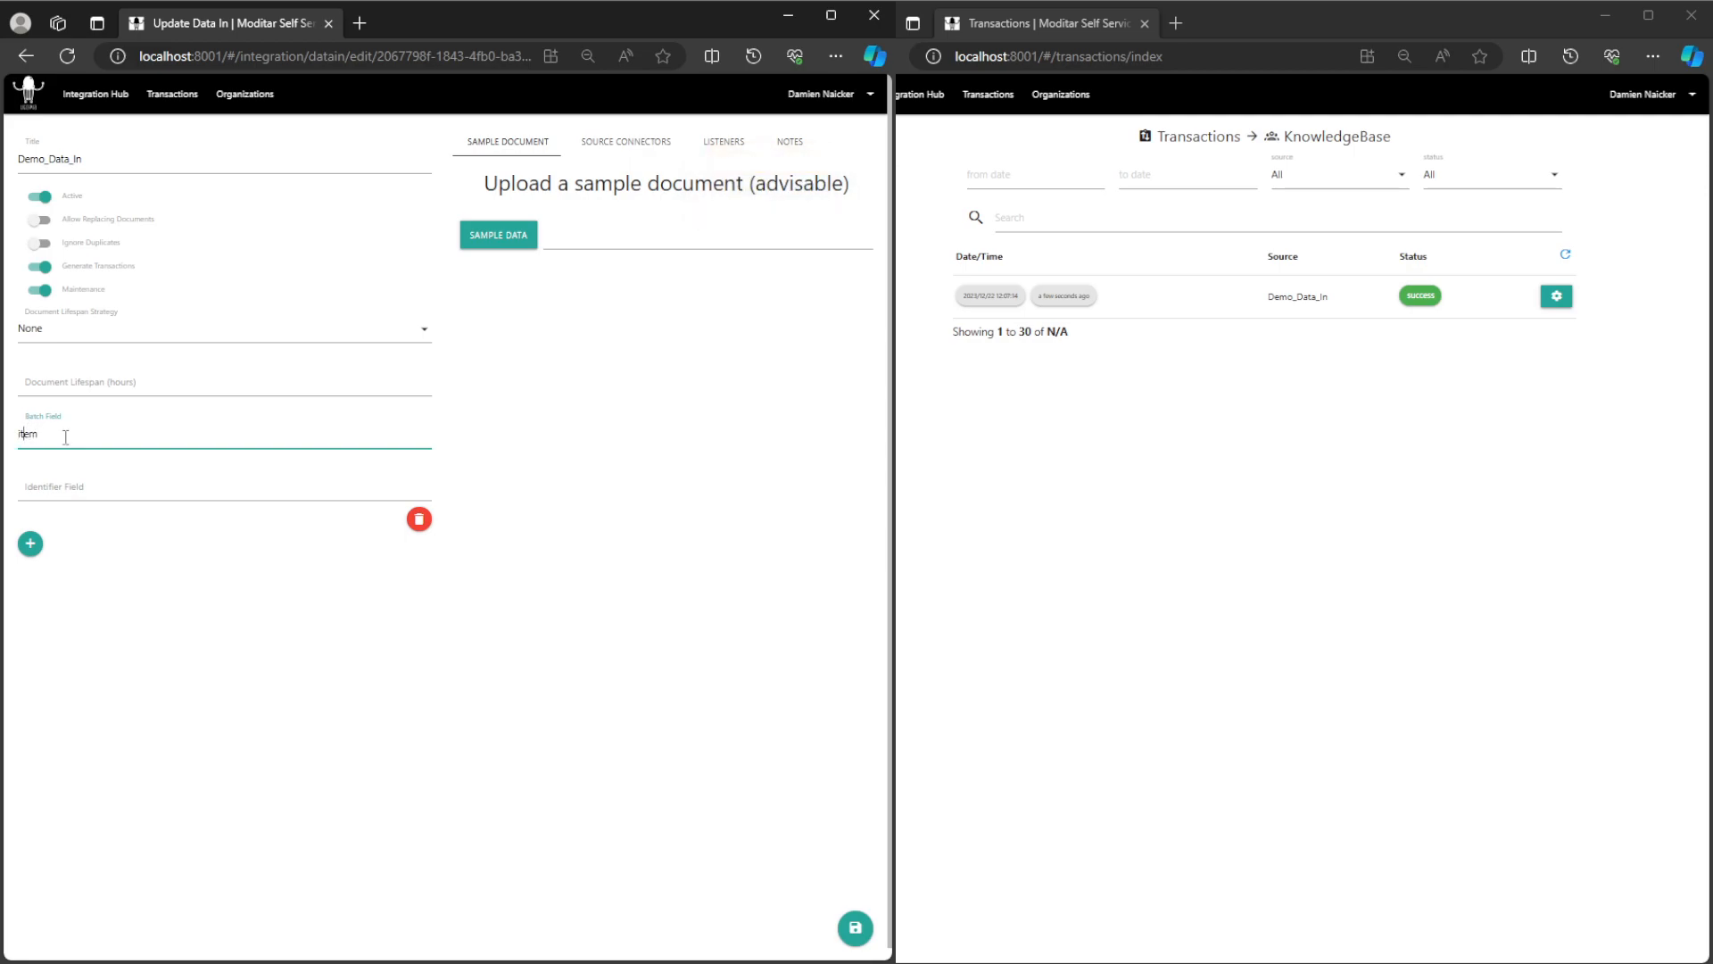
key("Home")
type("I")
left_click(265, 608)
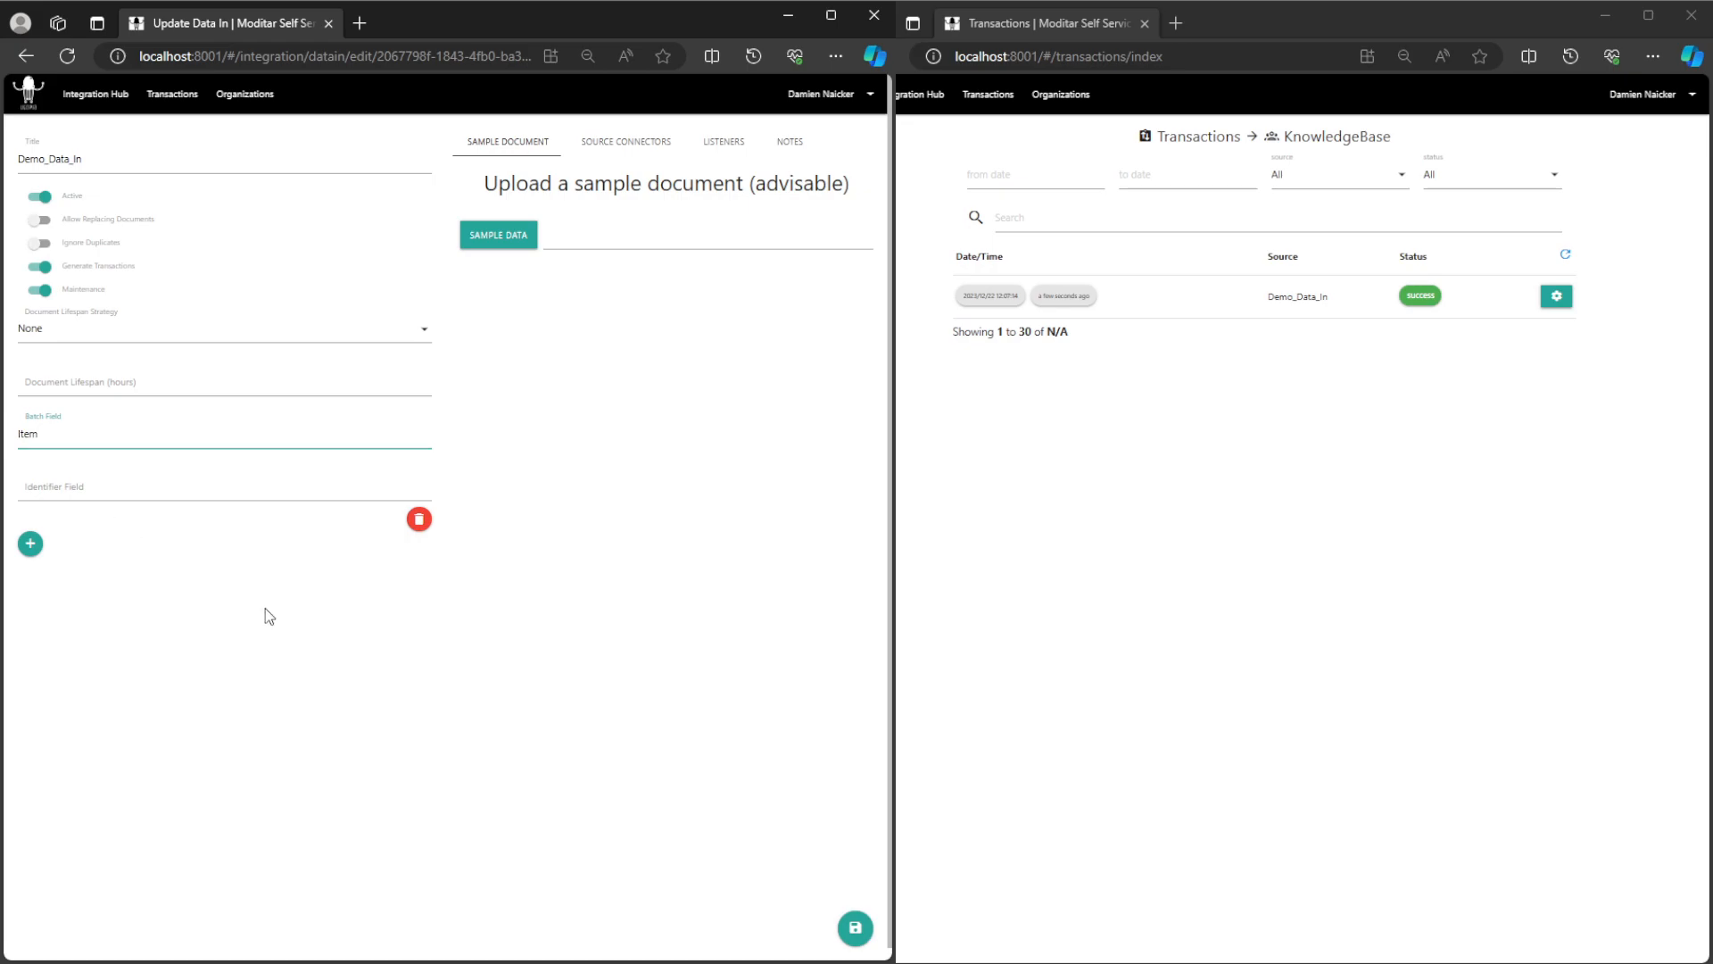
left_click(855, 930)
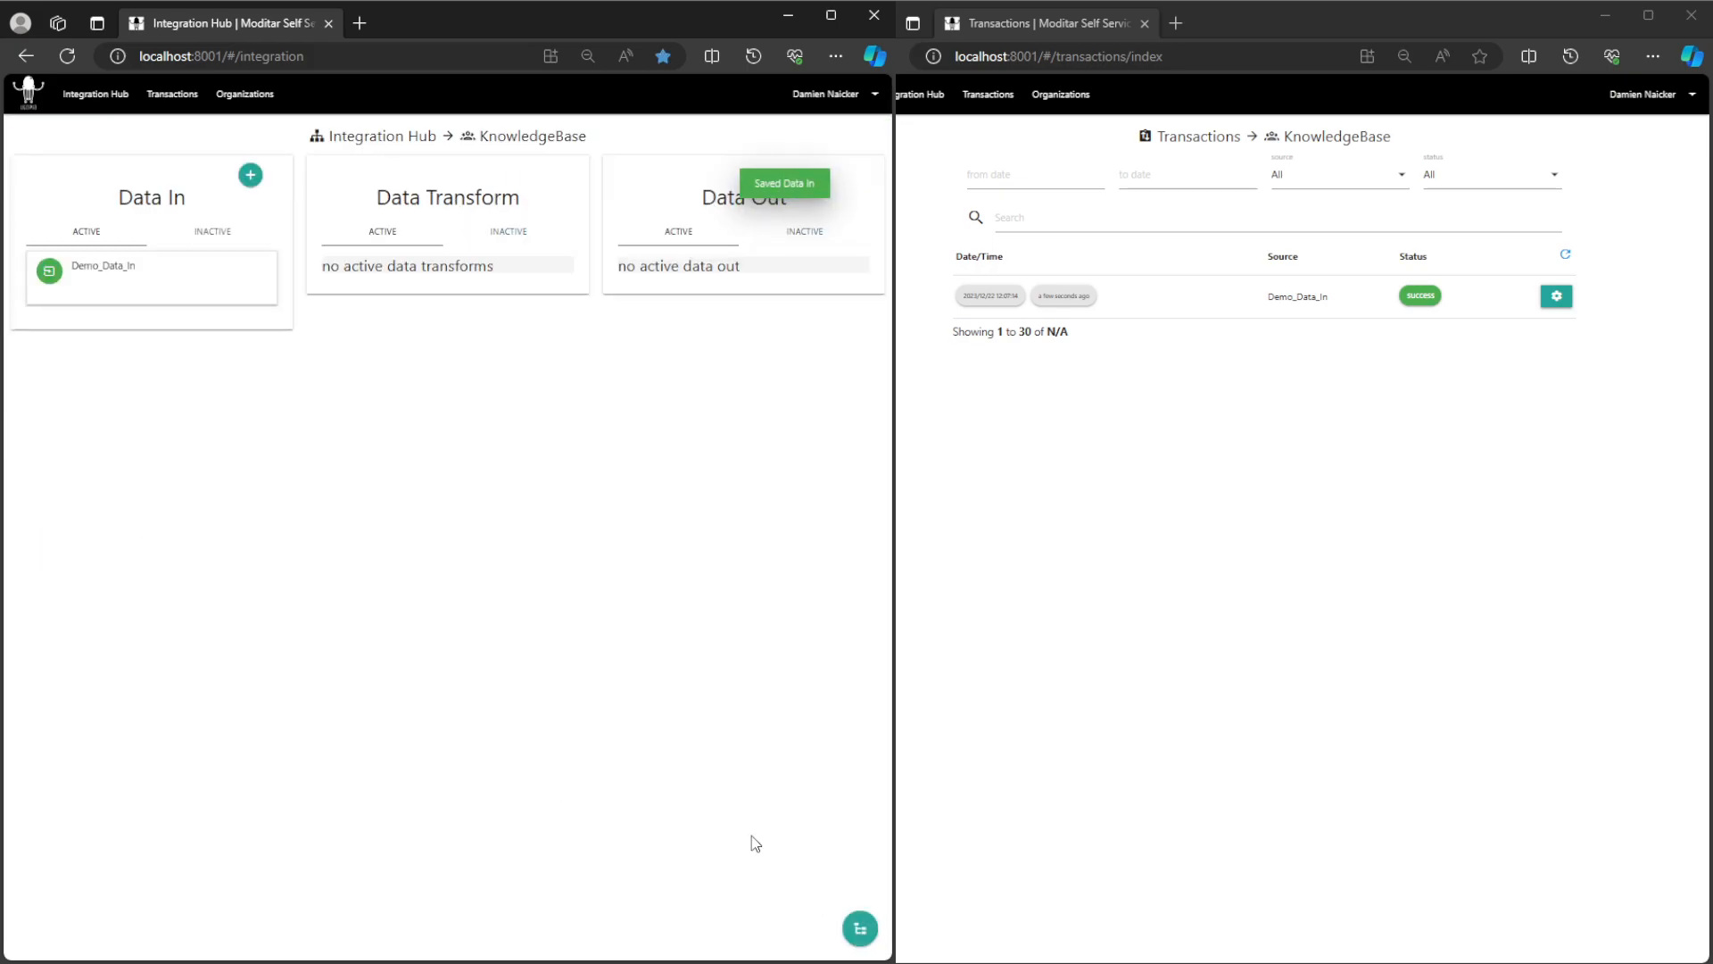
Step: Post the test document to Demo_Data_In again with Ignore Duplicates off, and refresh the transactions list until the batch is processed
left_click(104, 277)
left_click(105, 285)
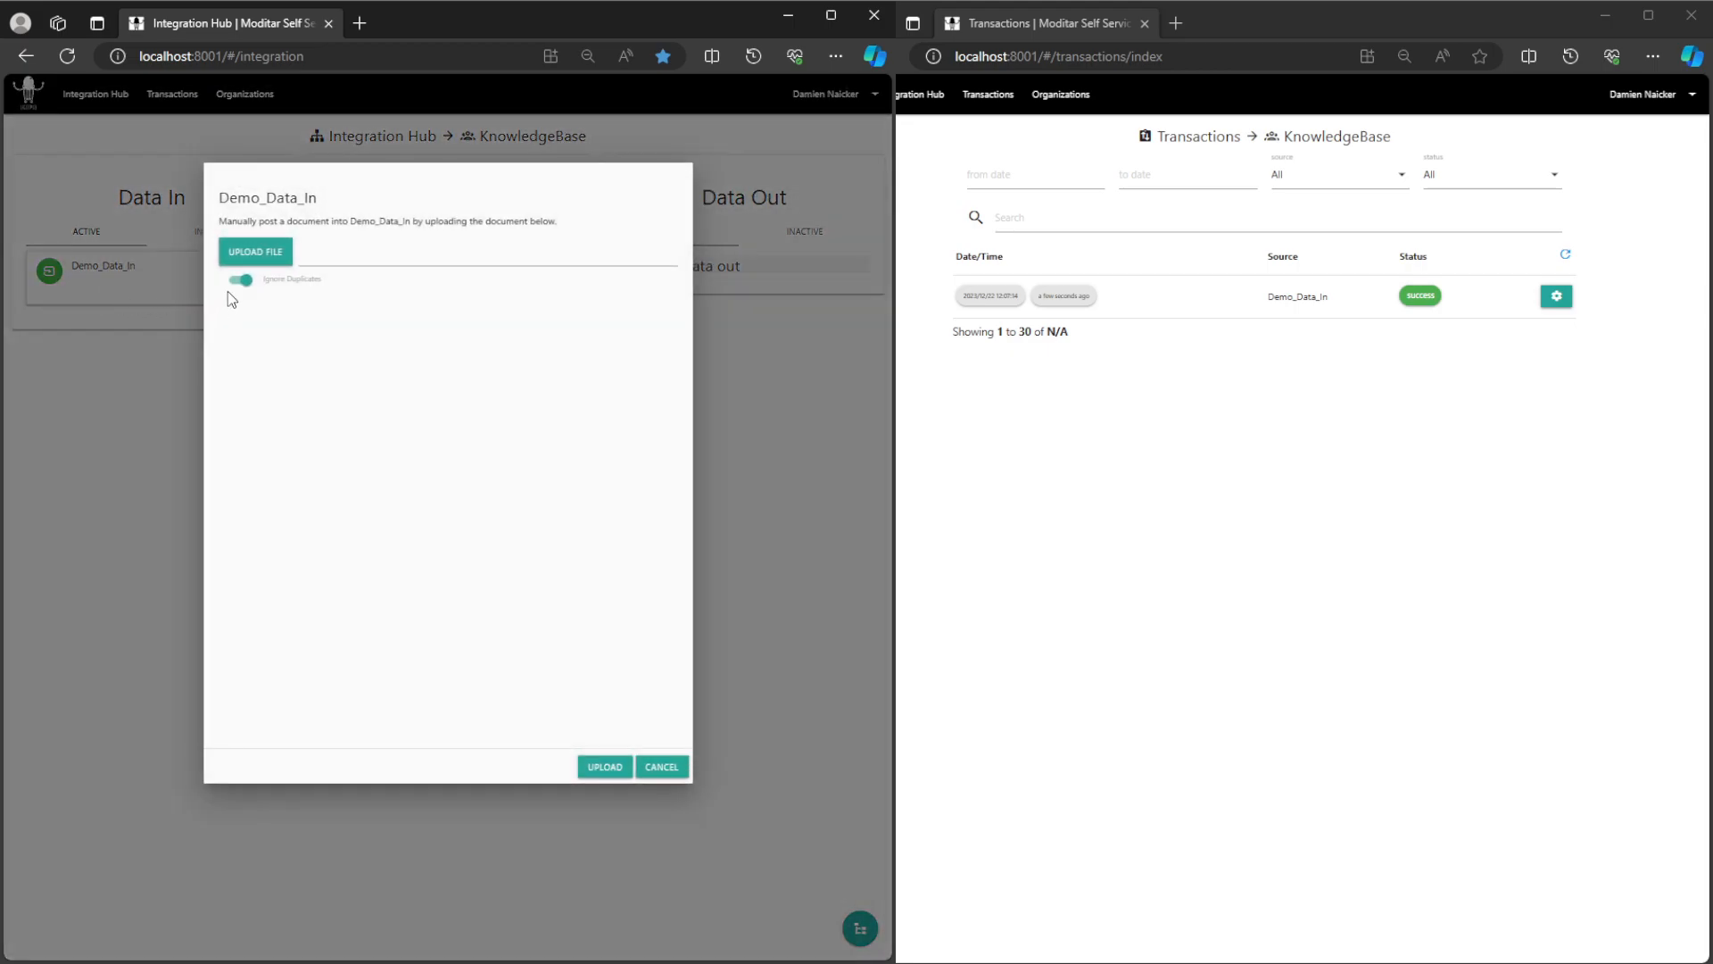
left_click(239, 280)
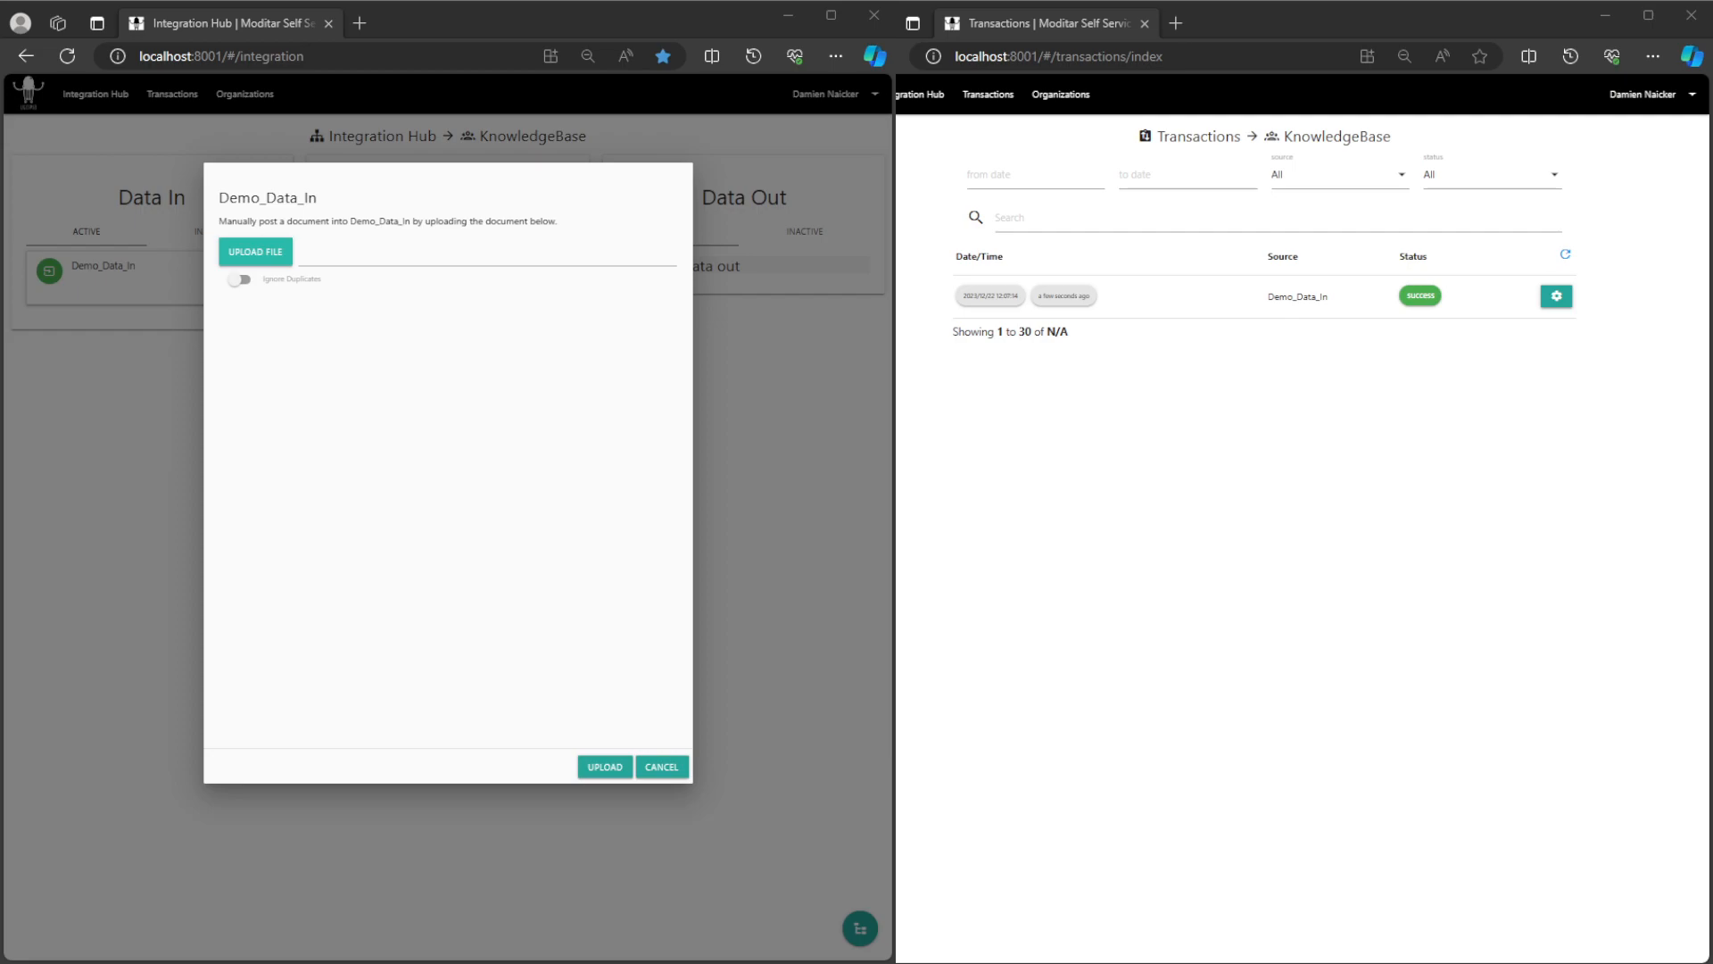
left_click(1200, 716)
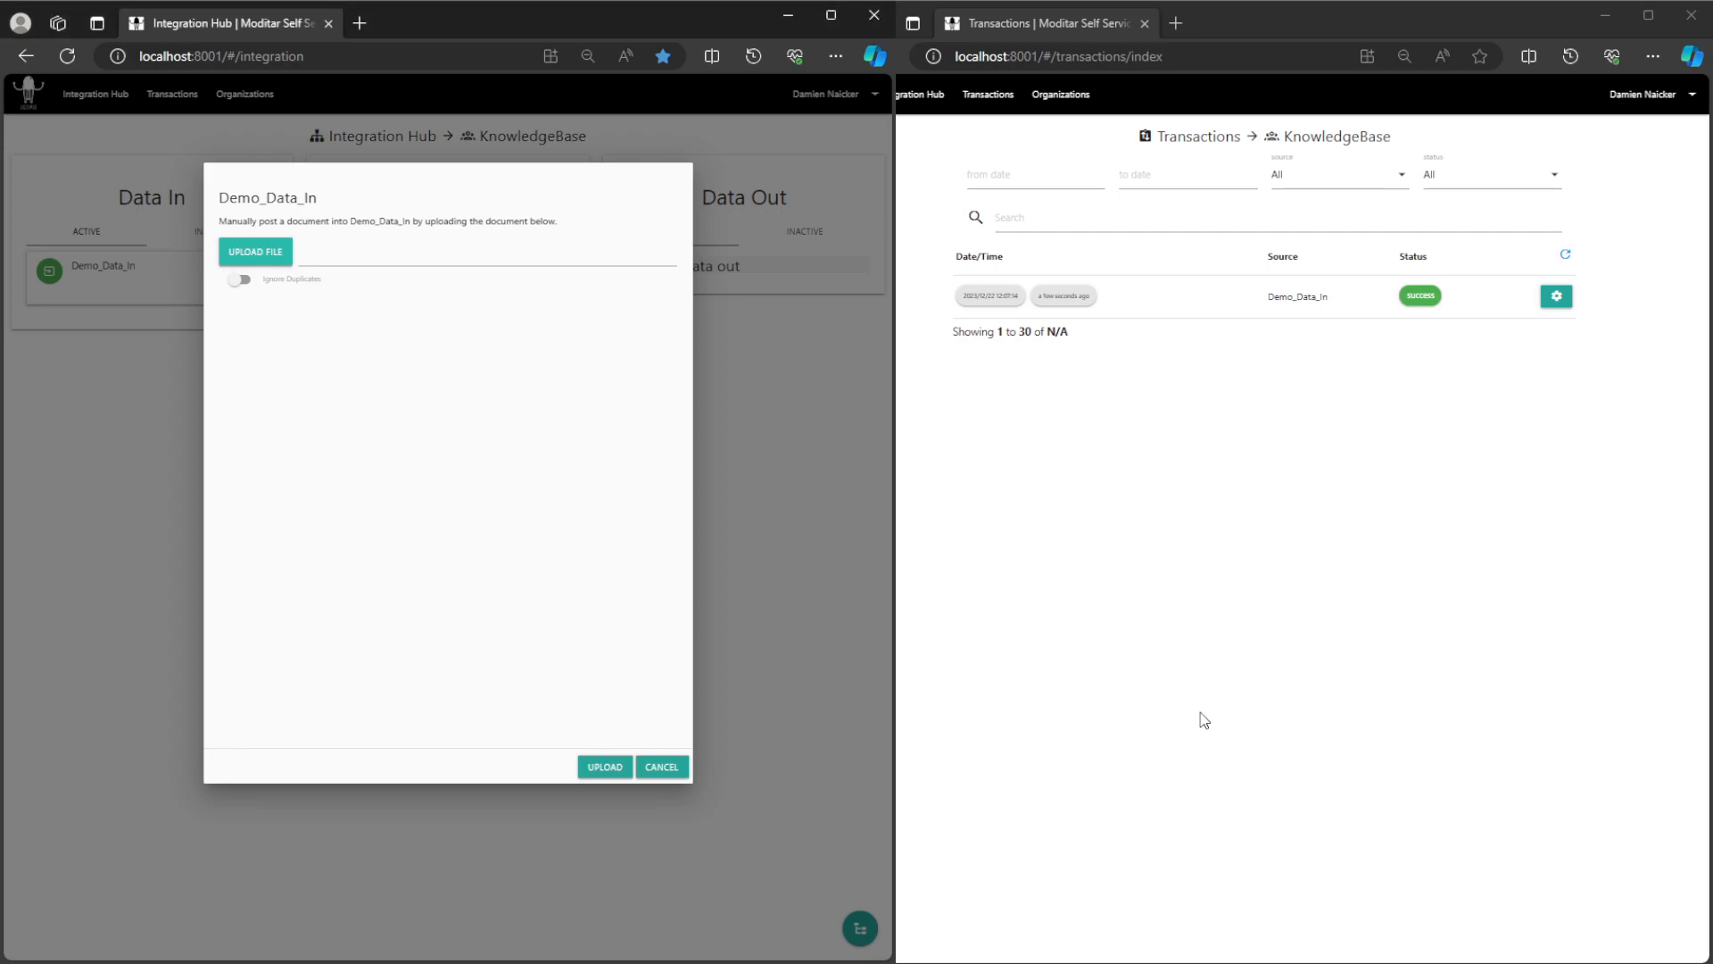
left_click(597, 770)
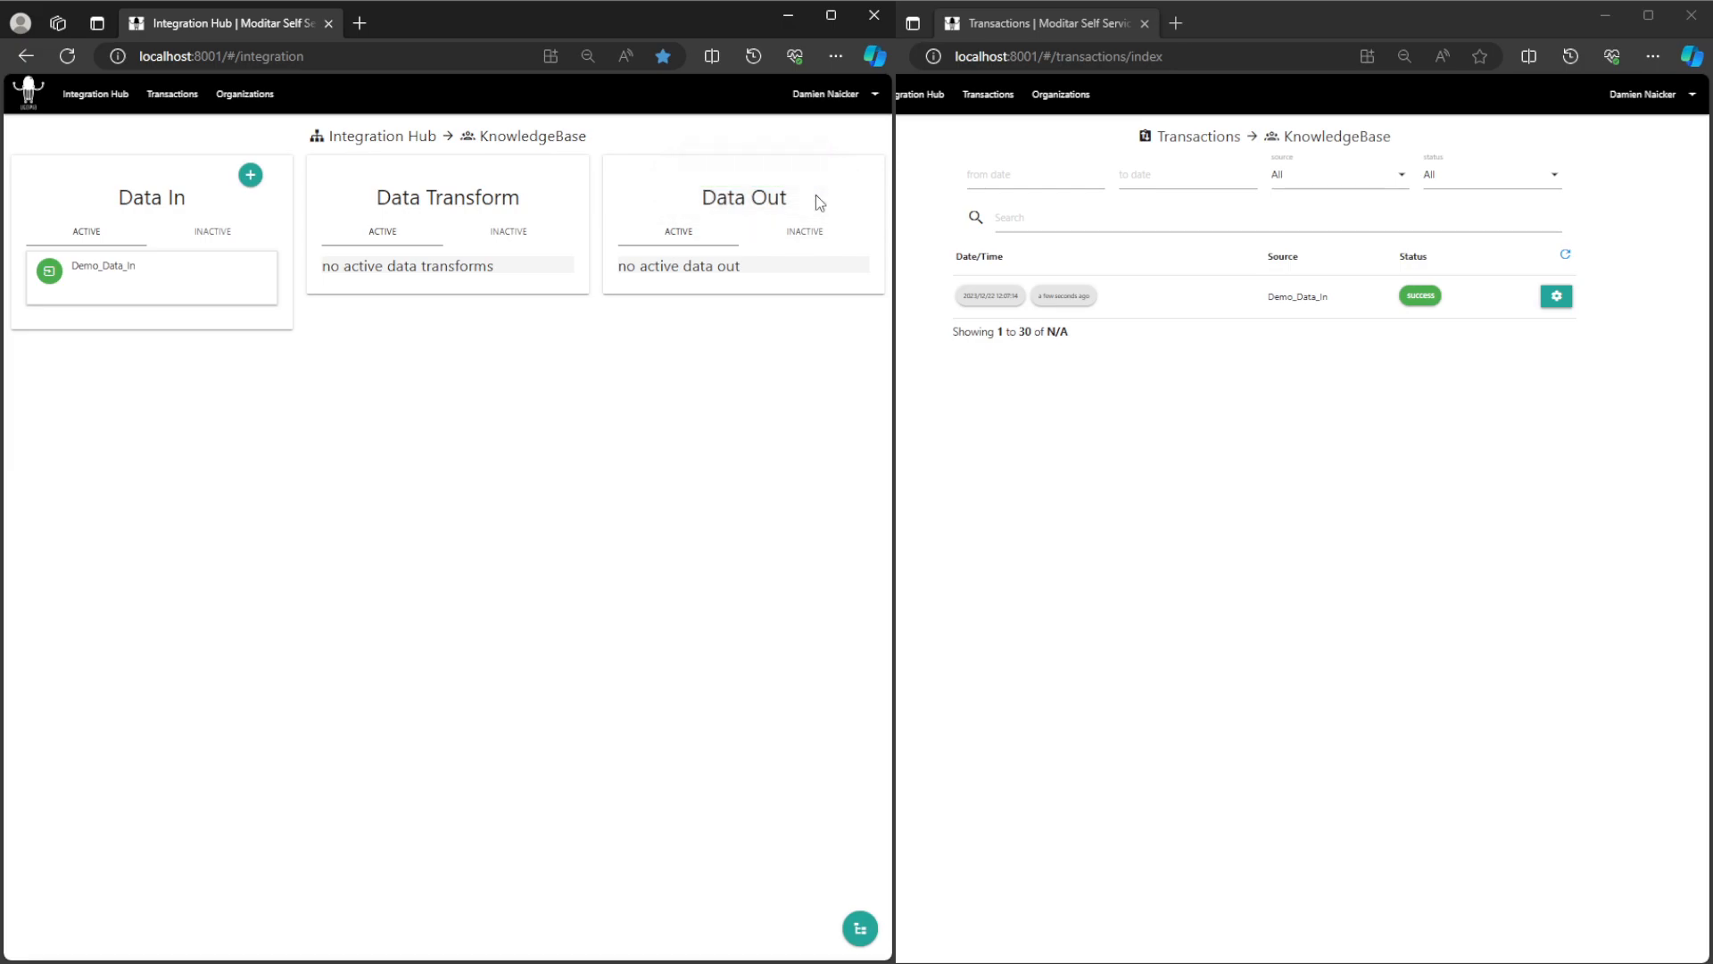
left_click(1566, 258)
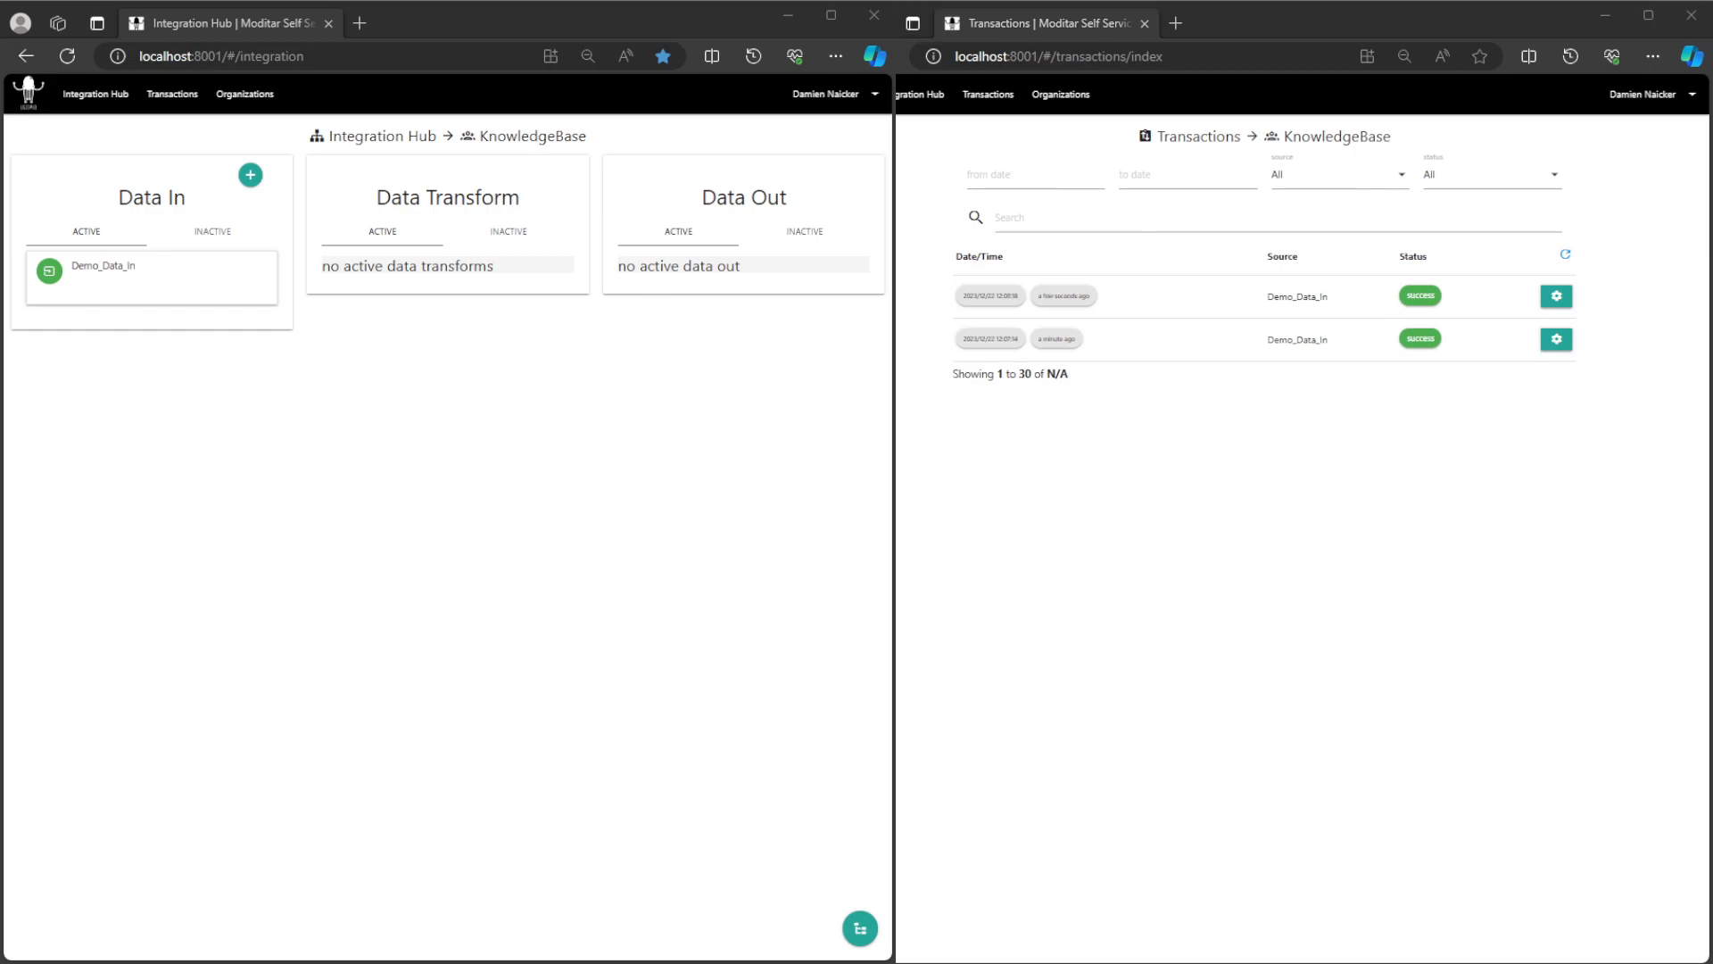
left_click(1565, 256)
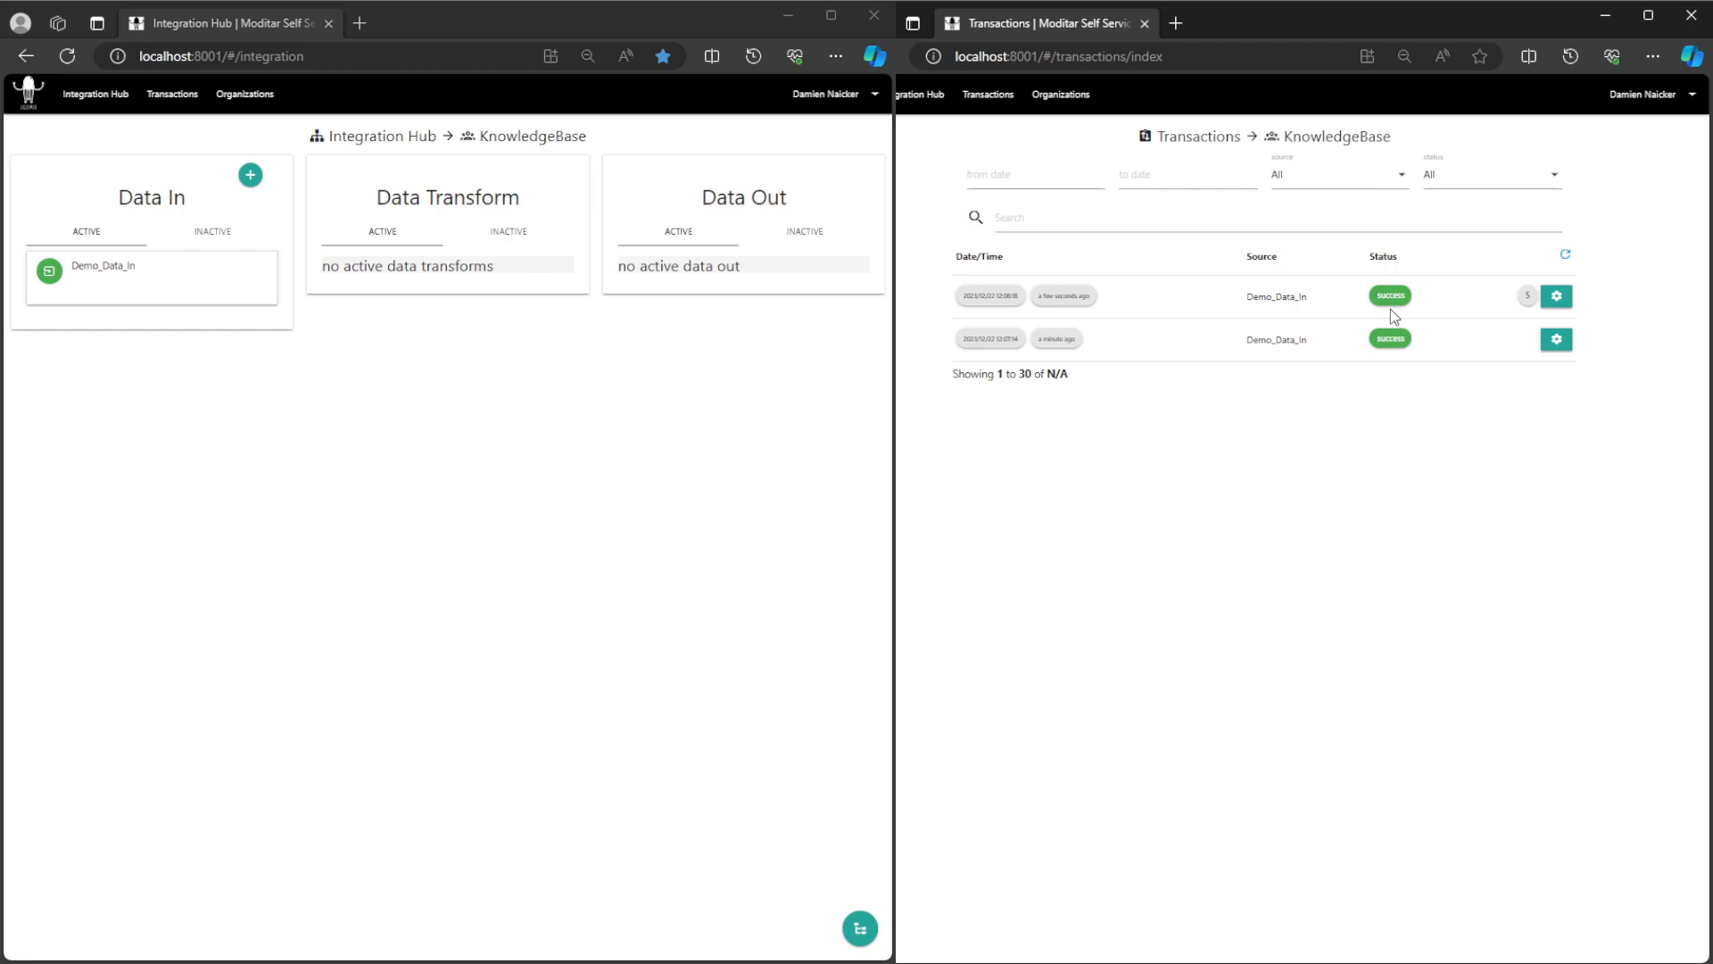
Step: Expand the newest transaction's batched sub-transactions, and review the older unbatched transaction's document for comparison
left_click(1529, 295)
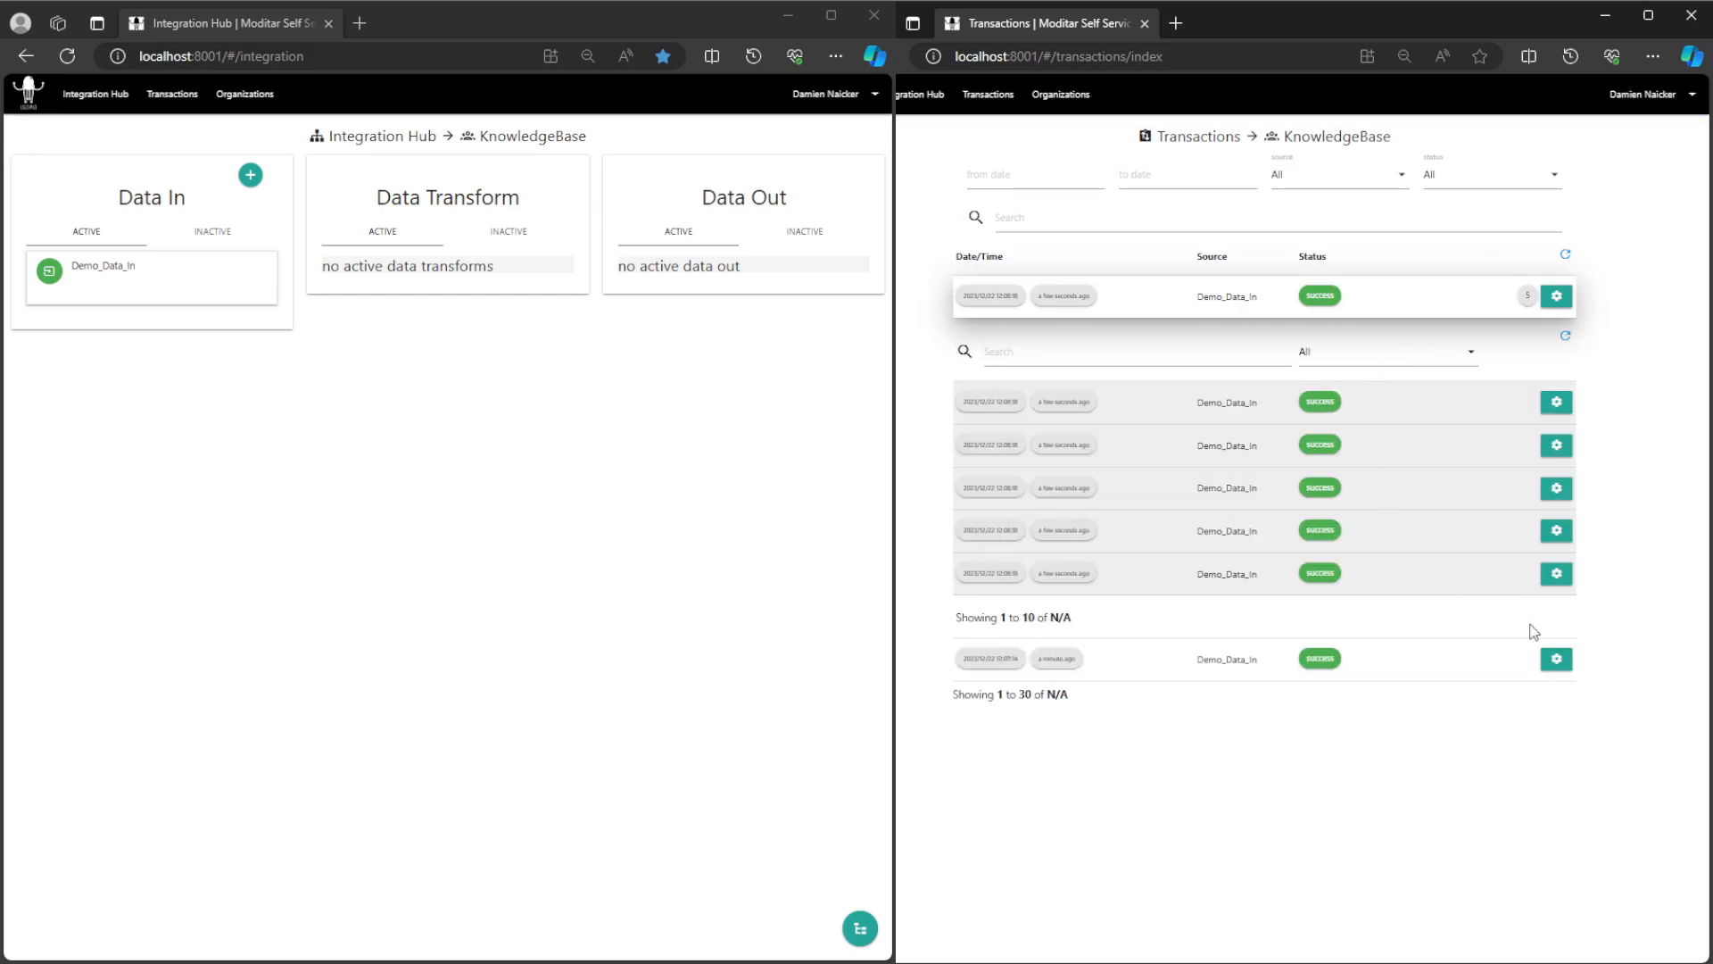
left_click(1557, 661)
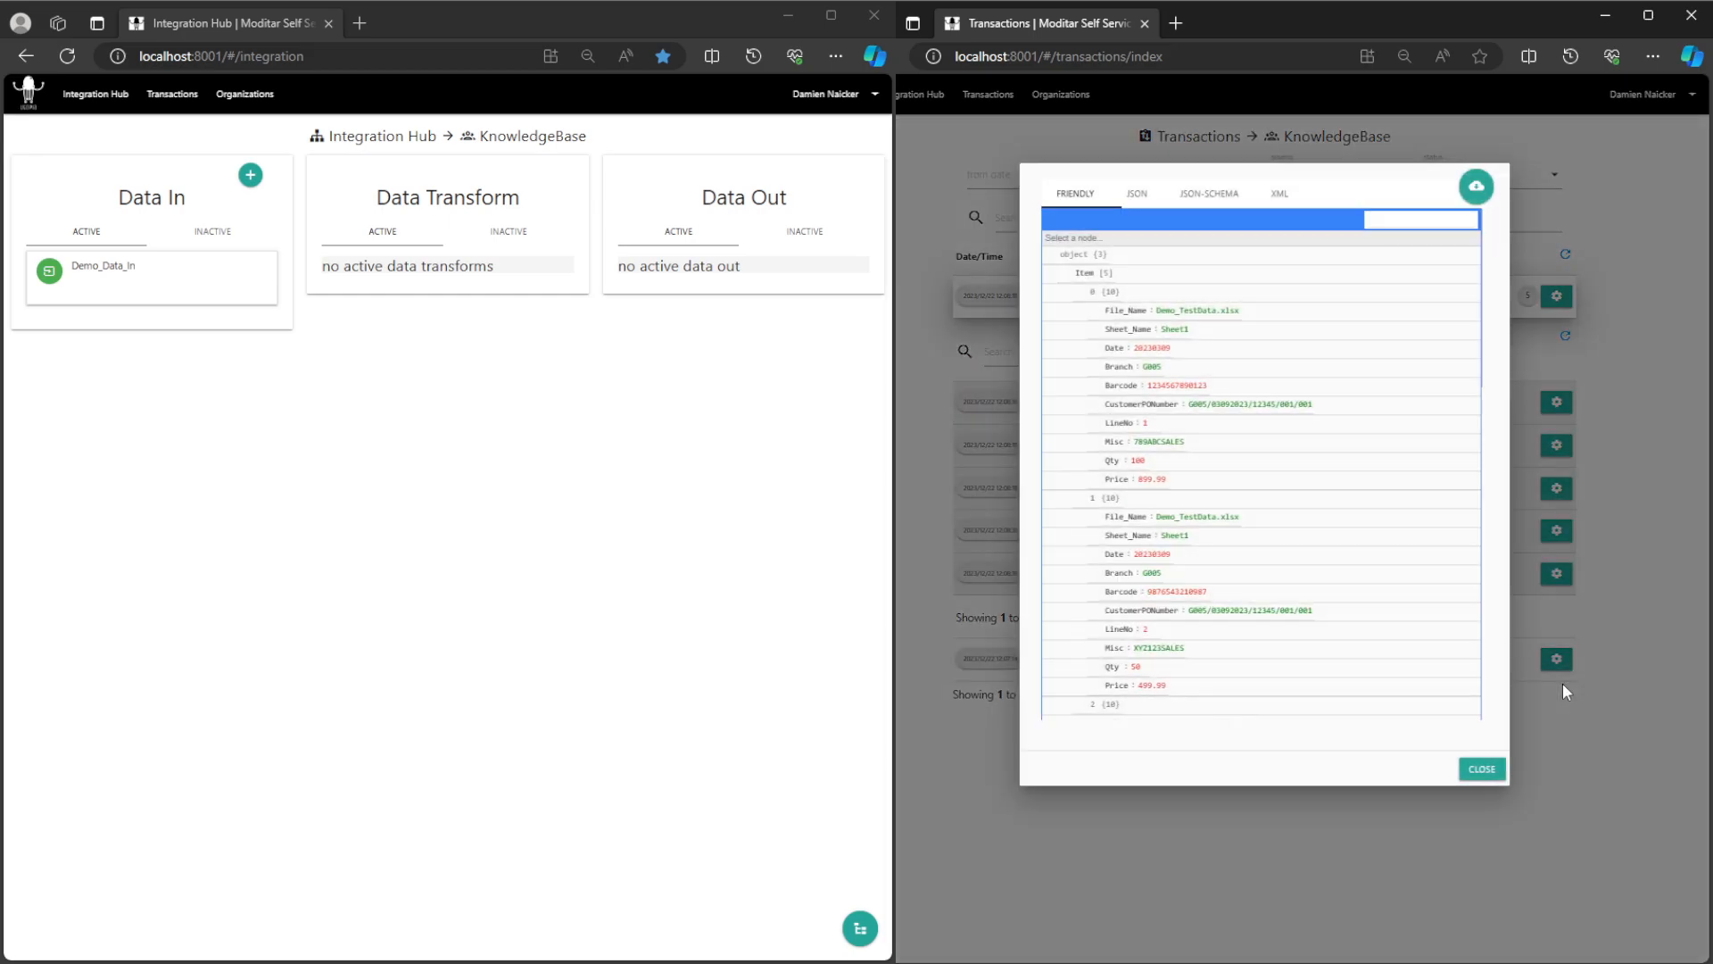
scroll(1291, 509, "down", 9)
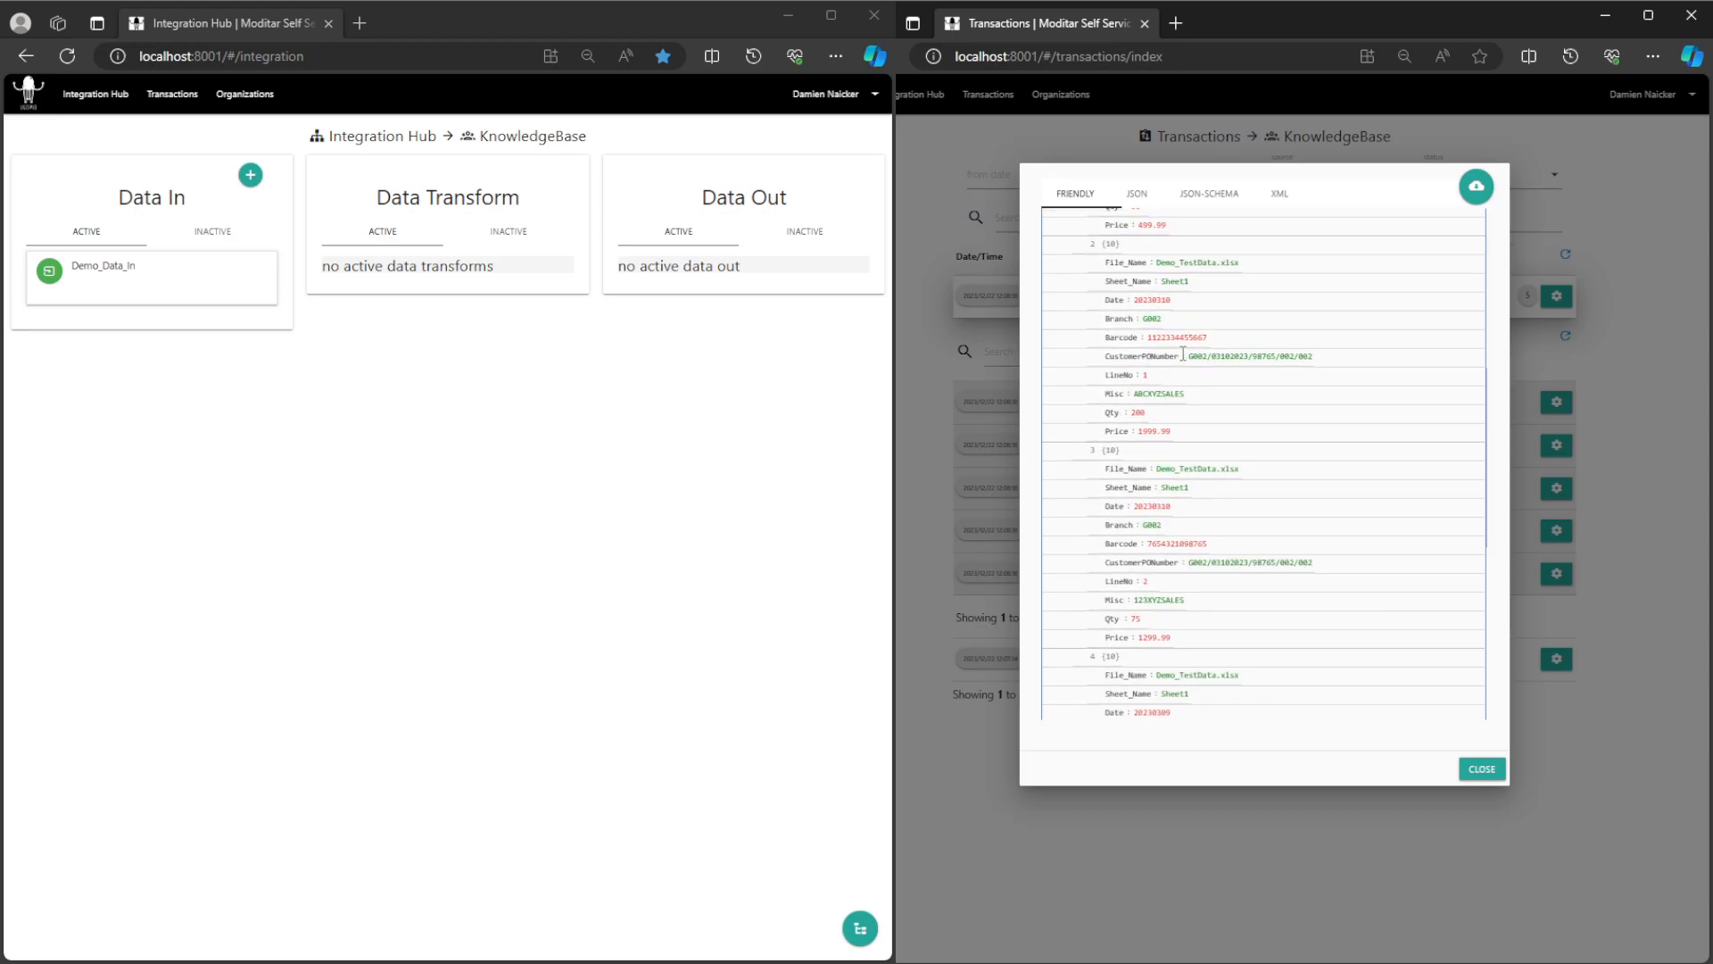
scroll(1180, 428, "down", 2)
left_click(1314, 789)
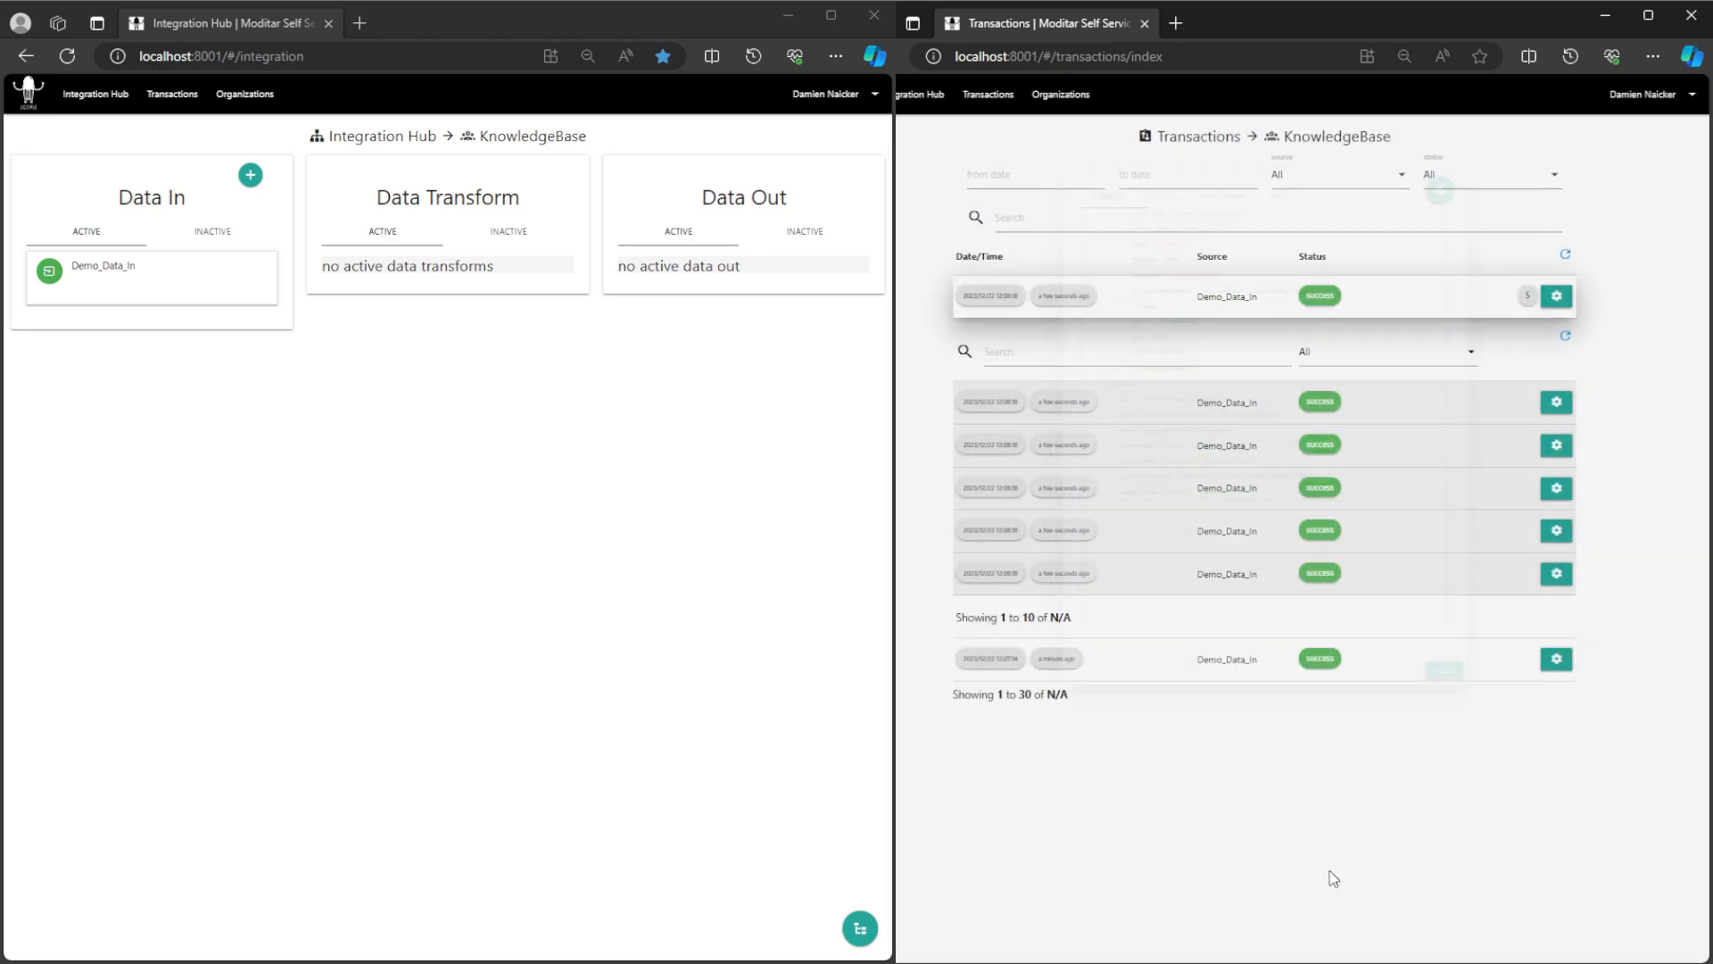
Step: Inspect the individual item documents of two of the batched sub-transactions, closing each one after viewing
left_click(1554, 404)
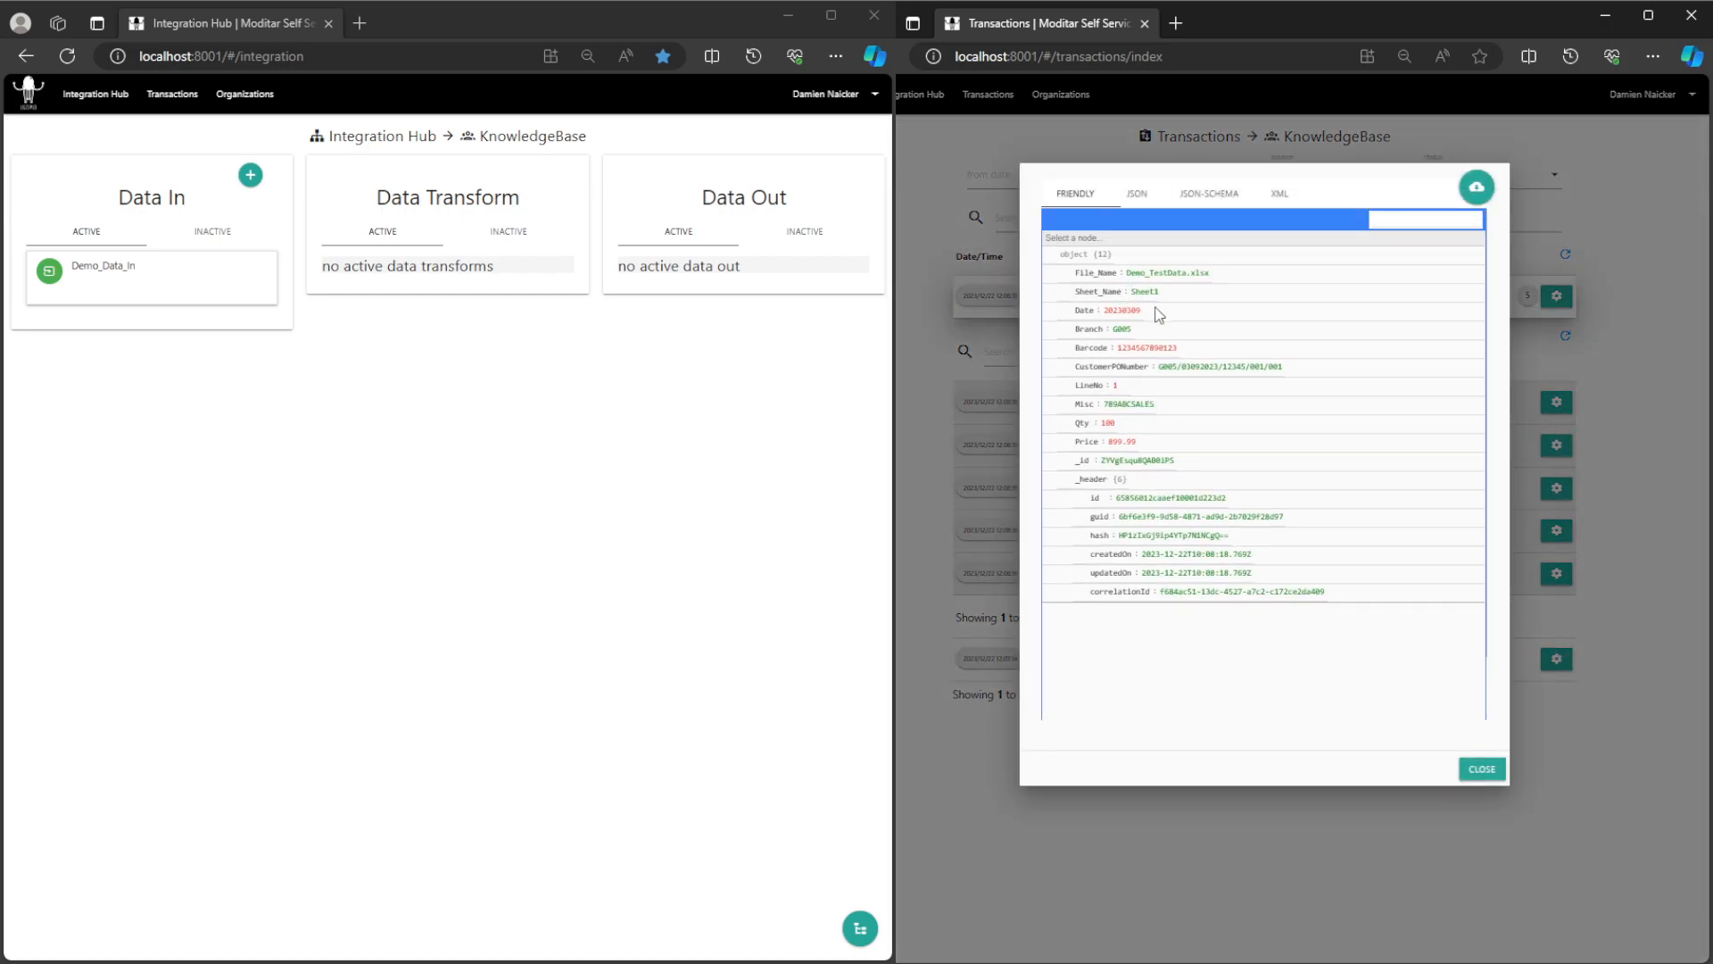
left_click(1383, 863)
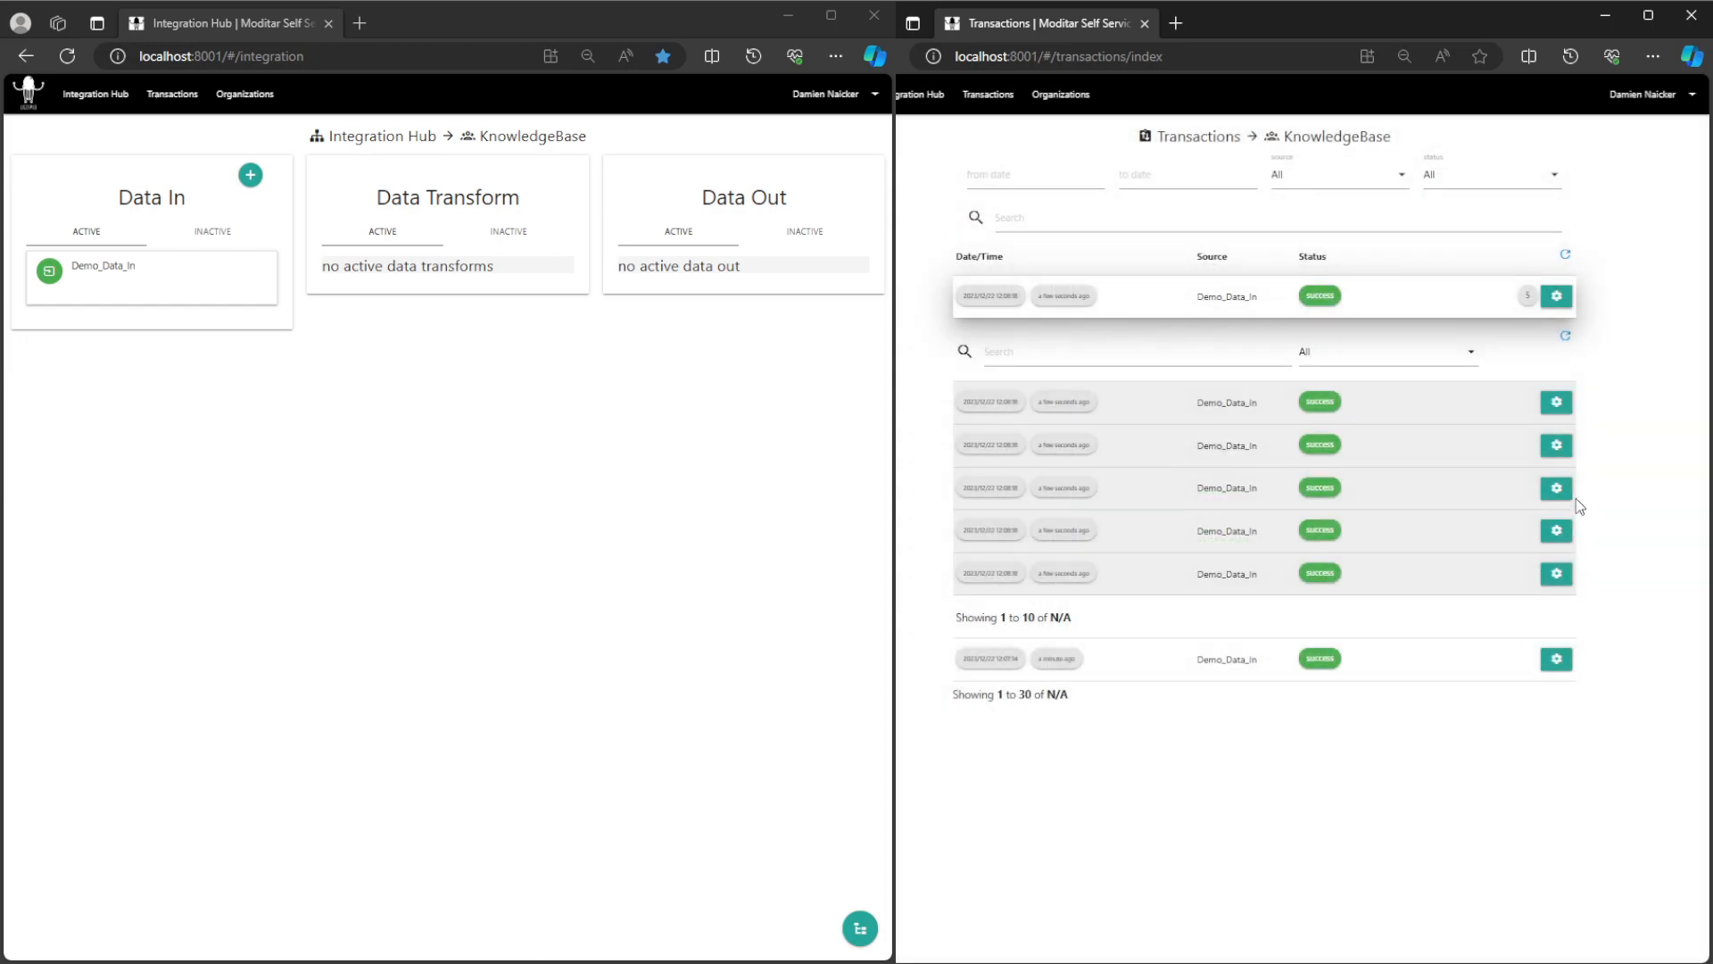
left_click(1556, 445)
left_click(1557, 473)
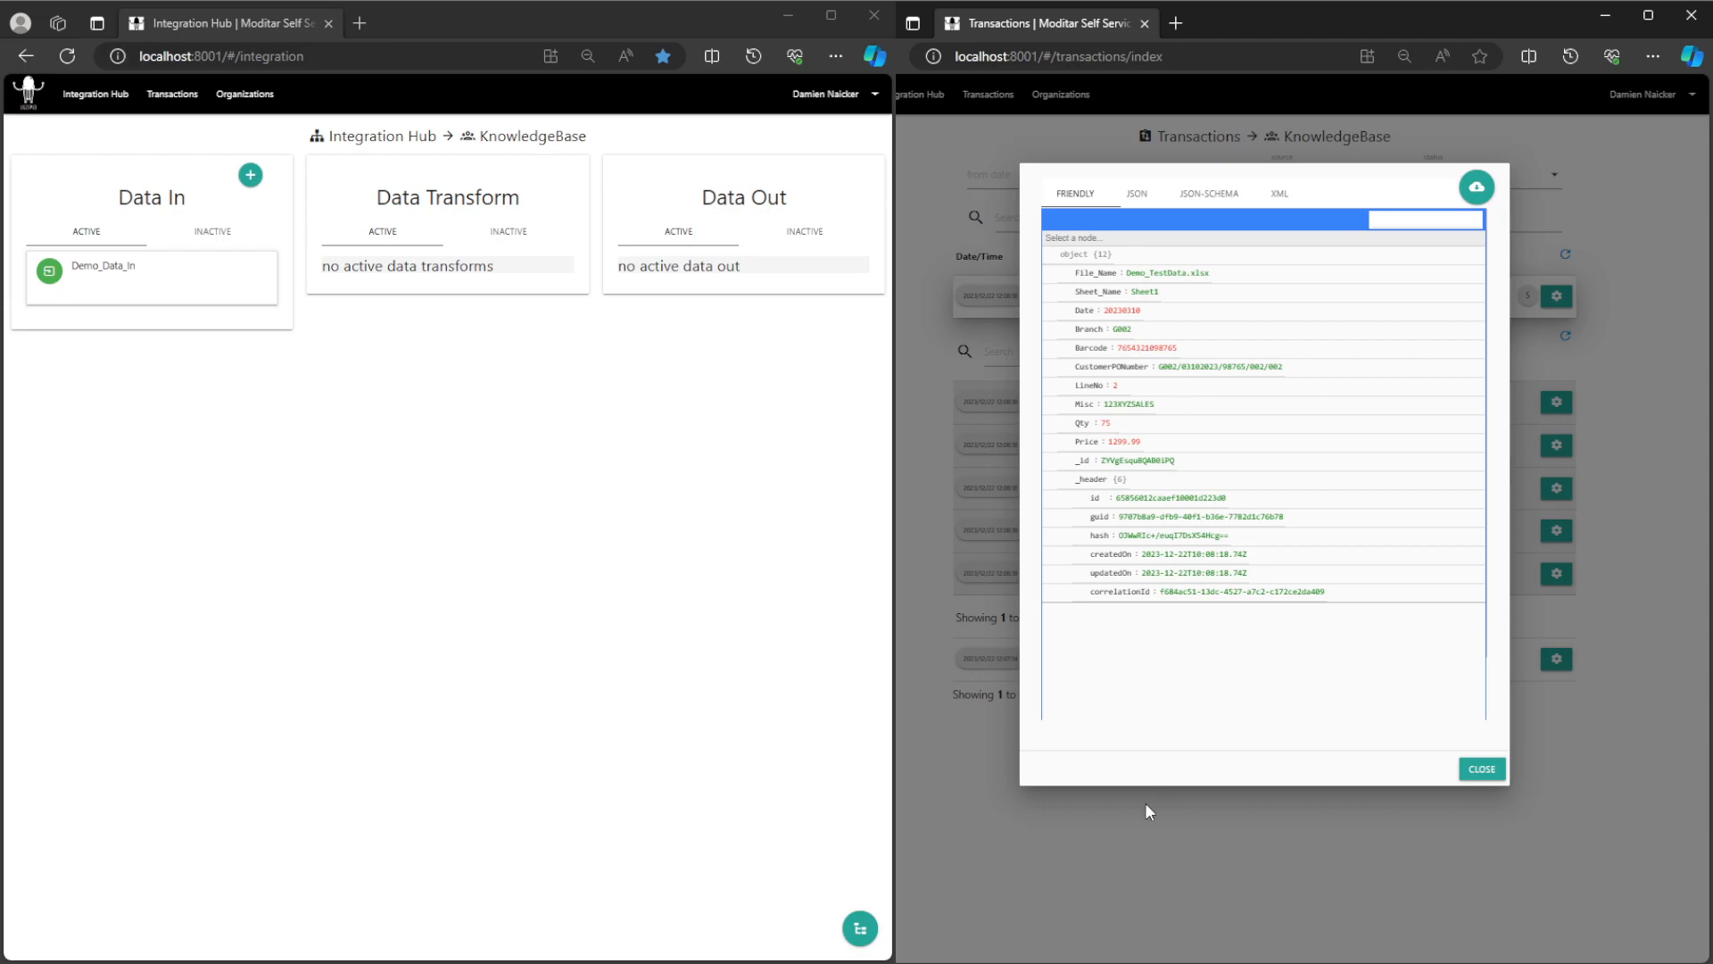
left_click(1099, 862)
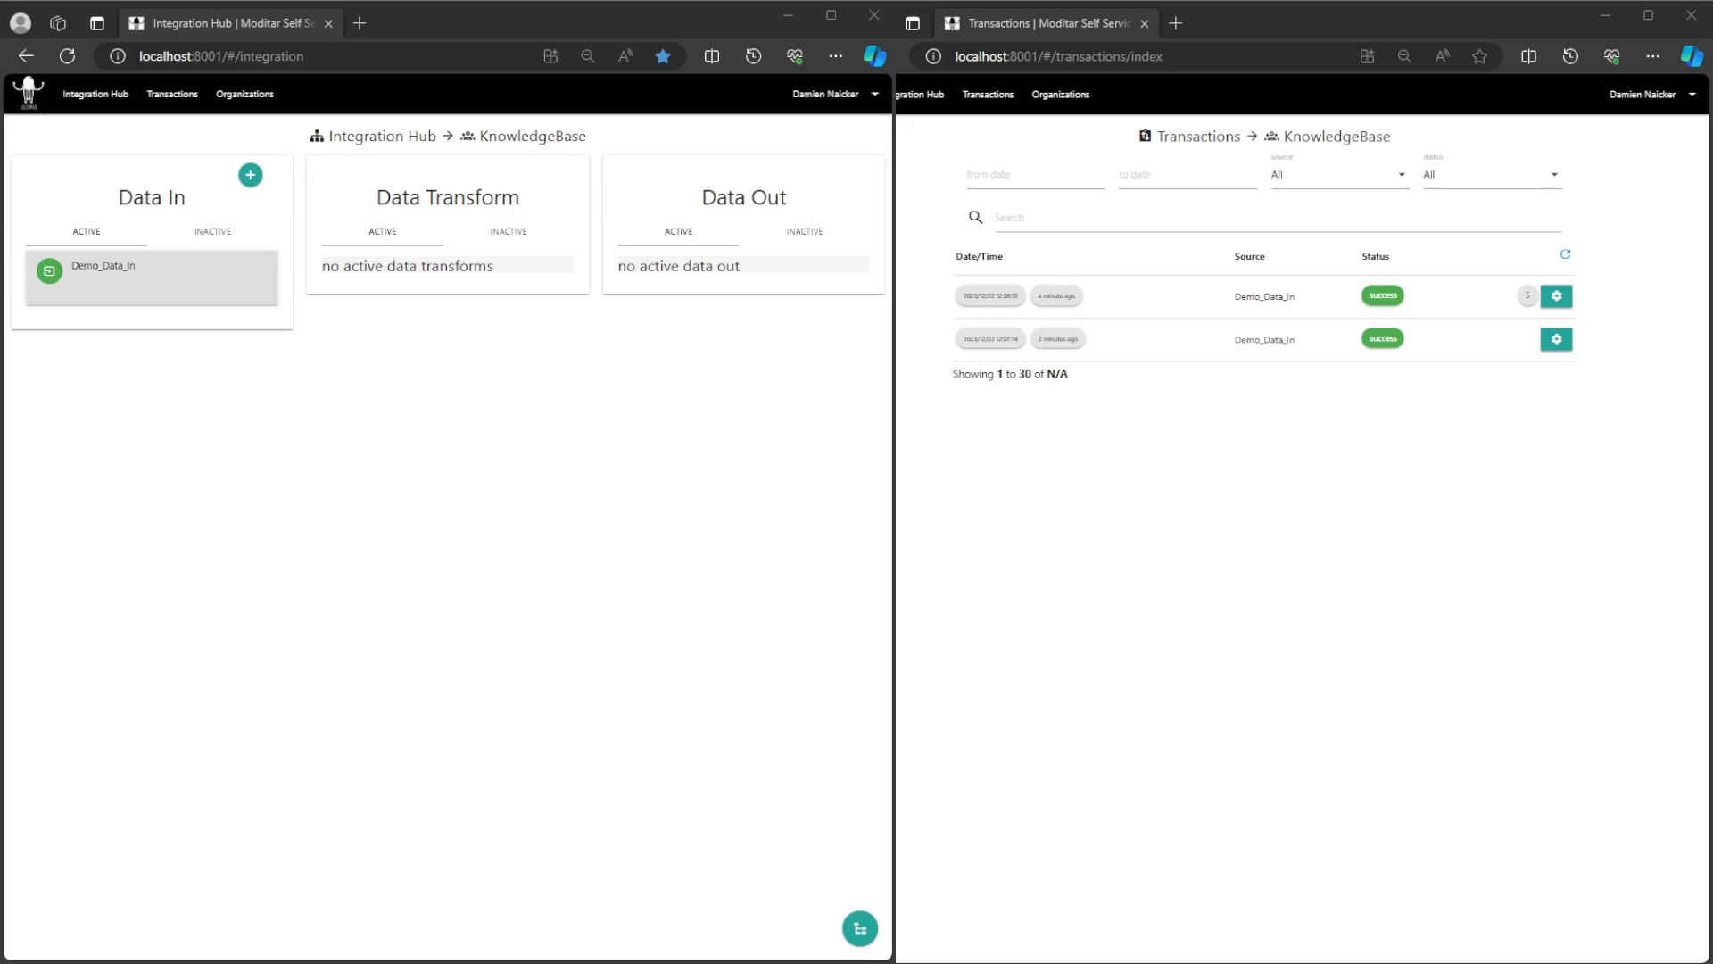
Step: Open the Demo_Data_In entry for editing and examine its Identifier Field and Allow Replacing Documents settings
left_click(106, 266)
left_click(109, 317)
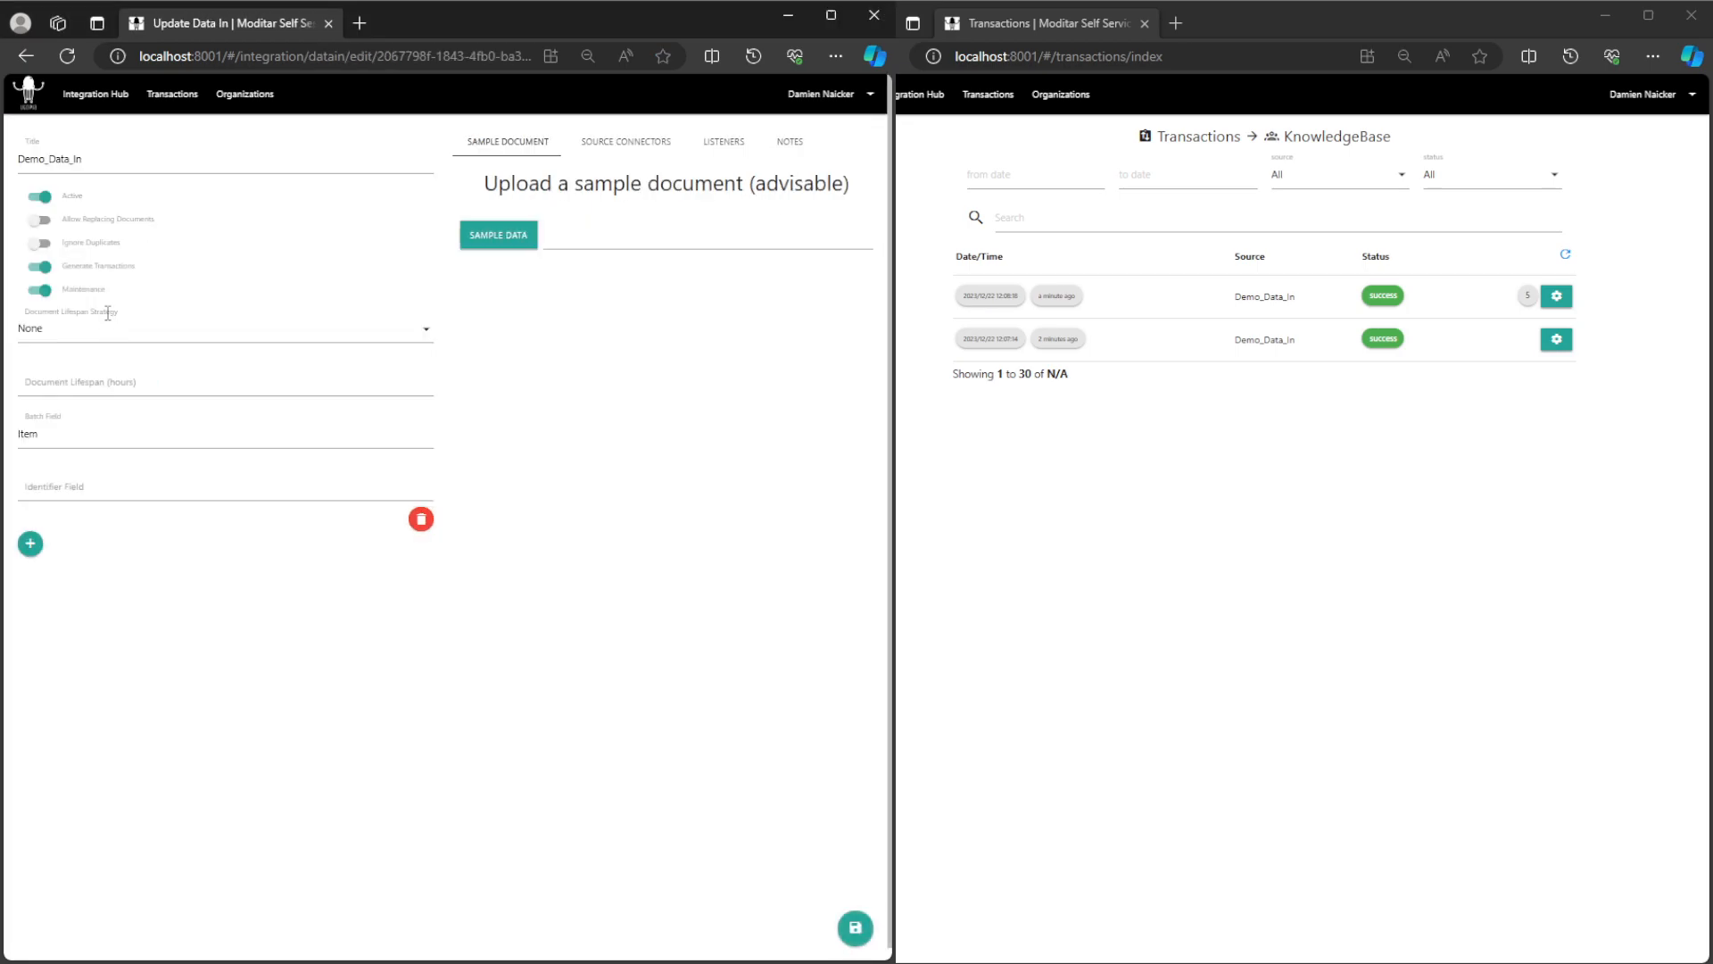
left_click(116, 485)
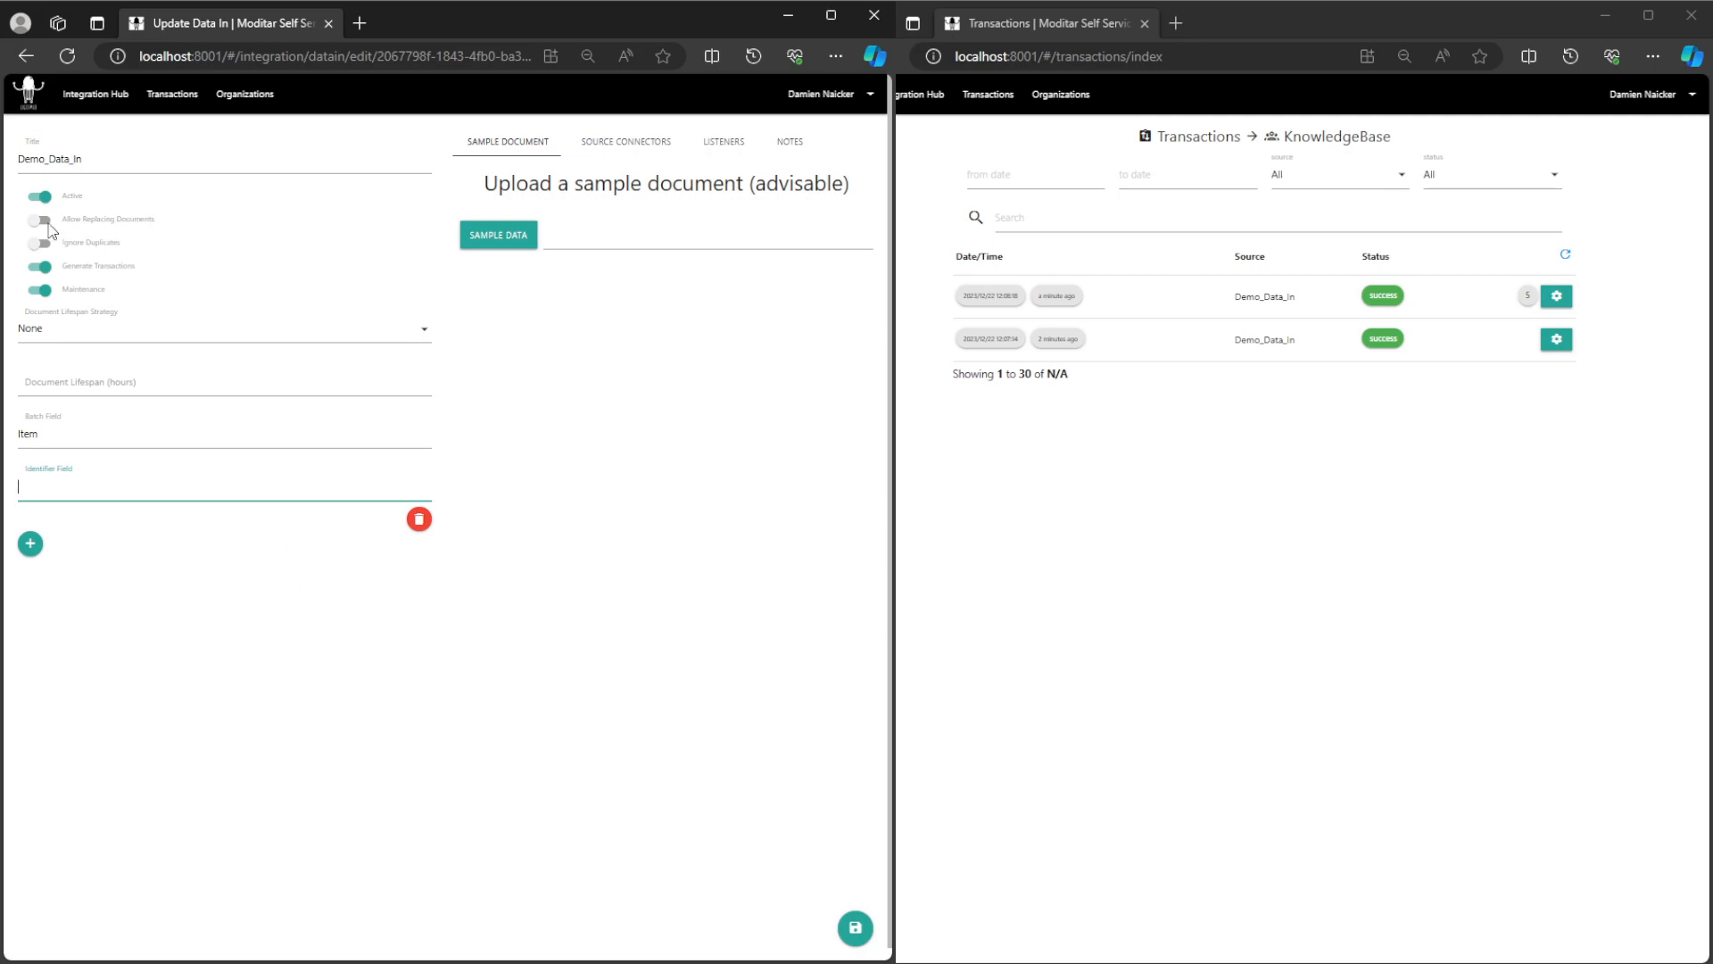
left_click(198, 725)
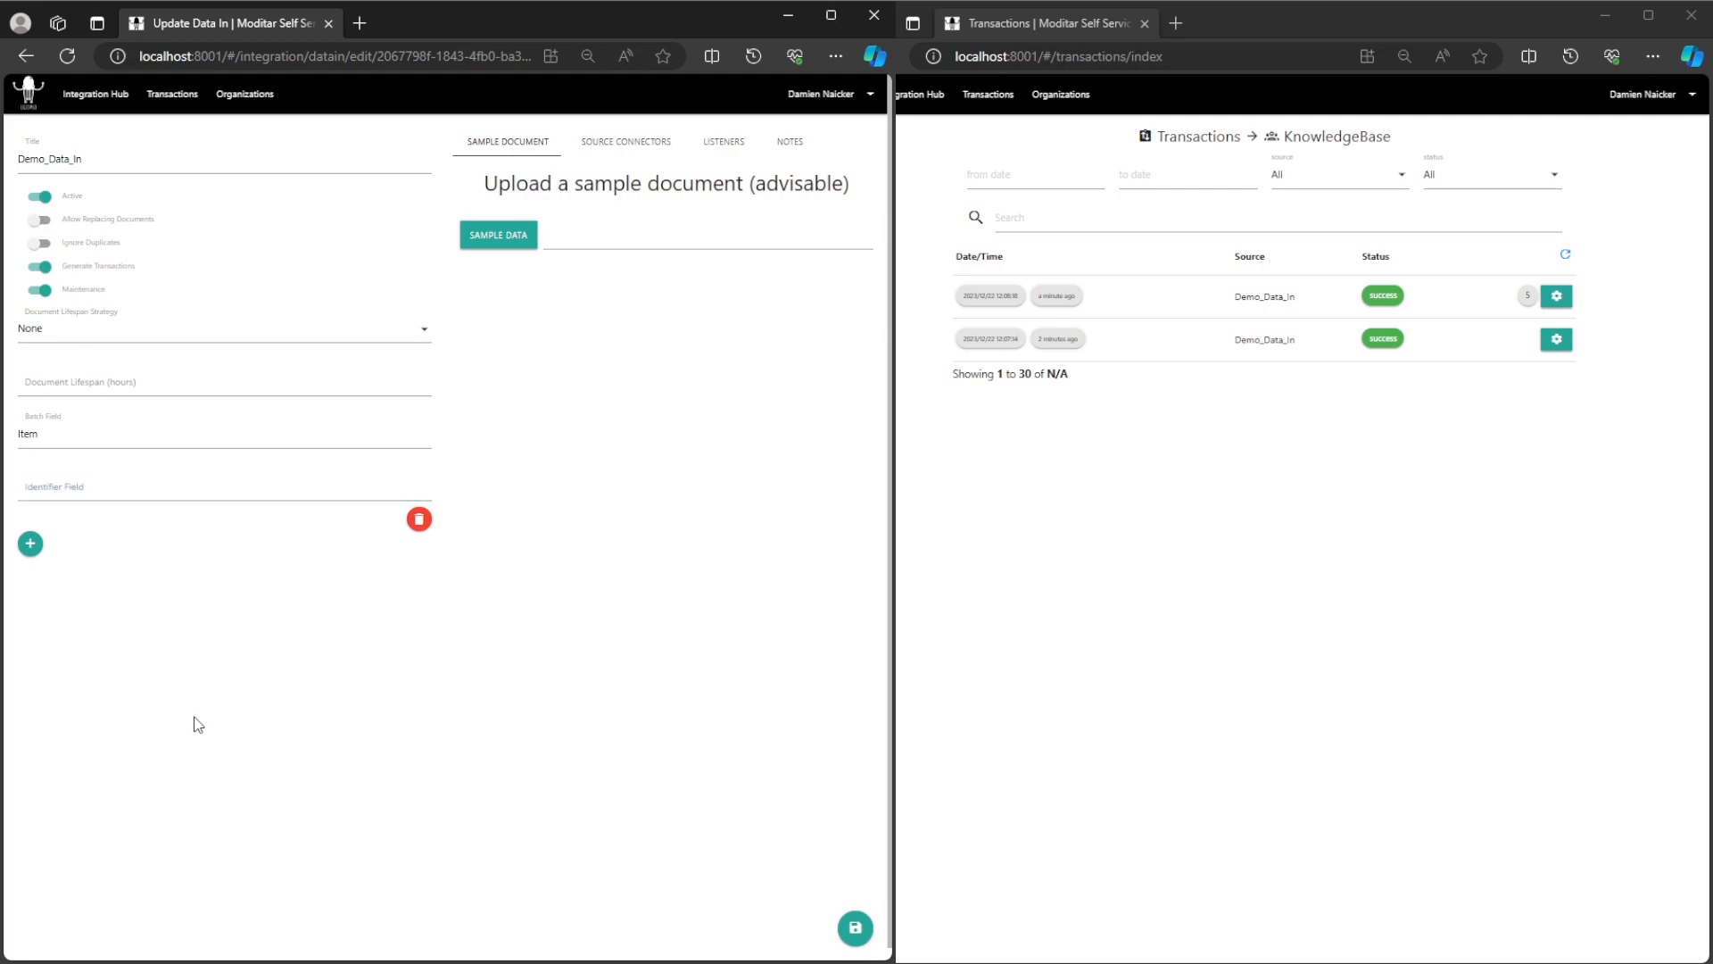
Step: Add two extra Identifier Fields to the Demo_Data_In entry, try them out, and remove both again
left_click(30, 543)
left_click(30, 621)
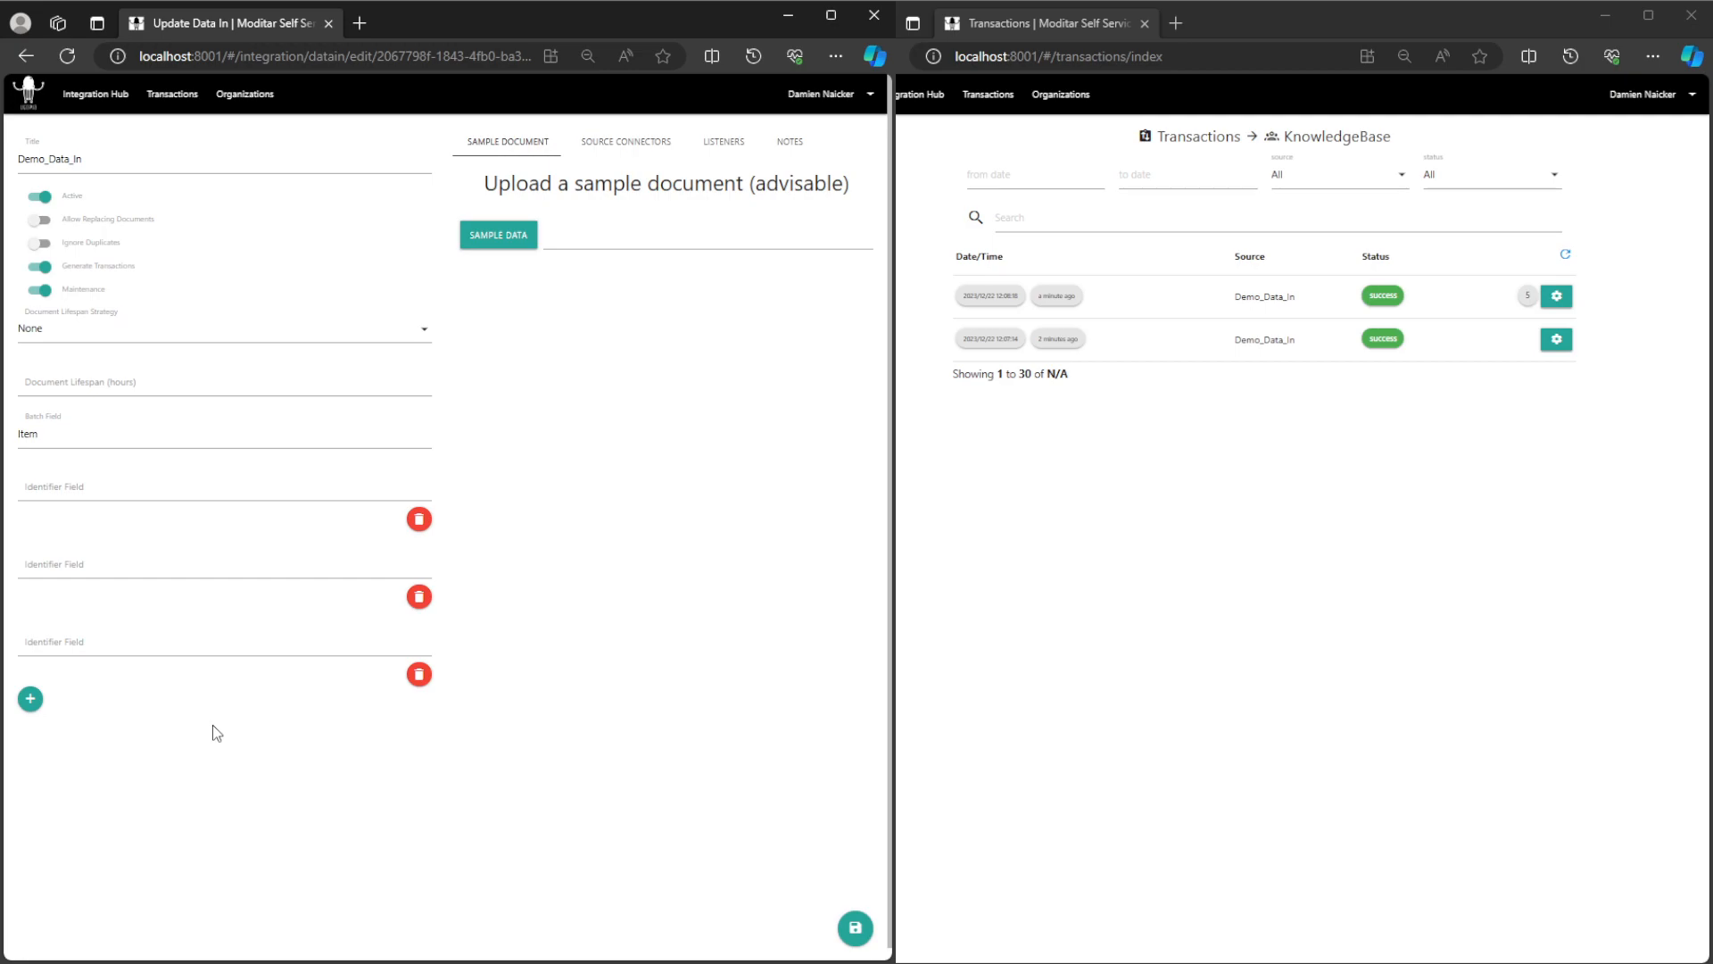
left_click(143, 563)
left_click(152, 642)
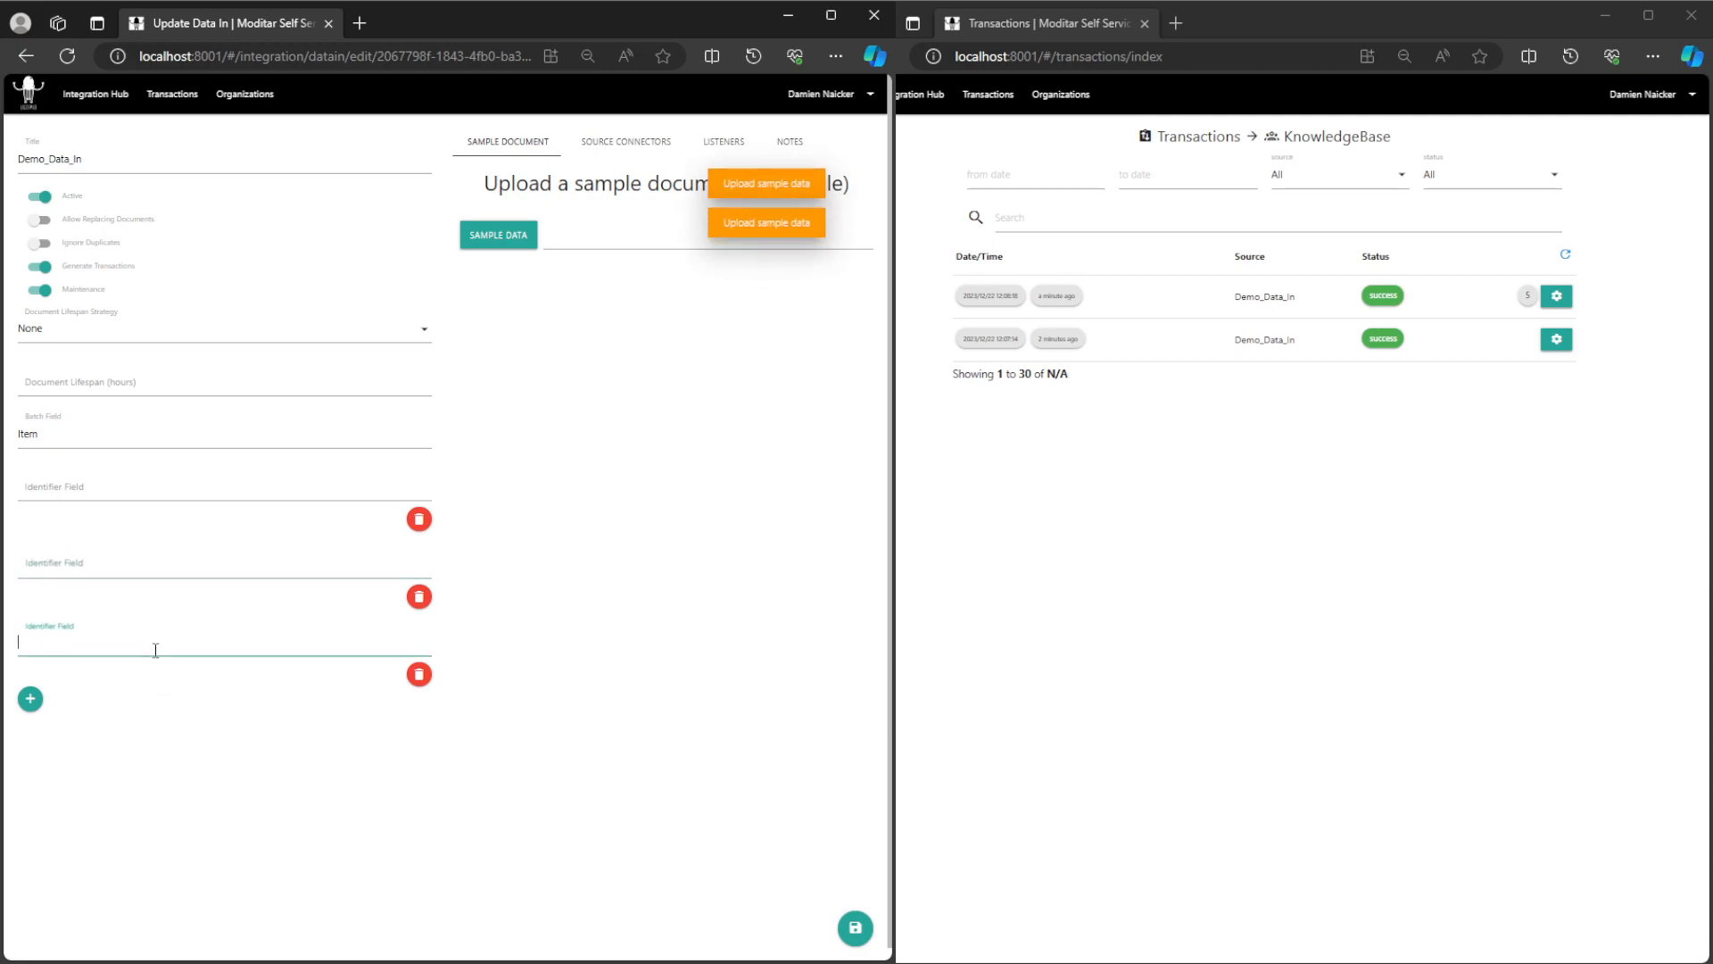
left_click(211, 803)
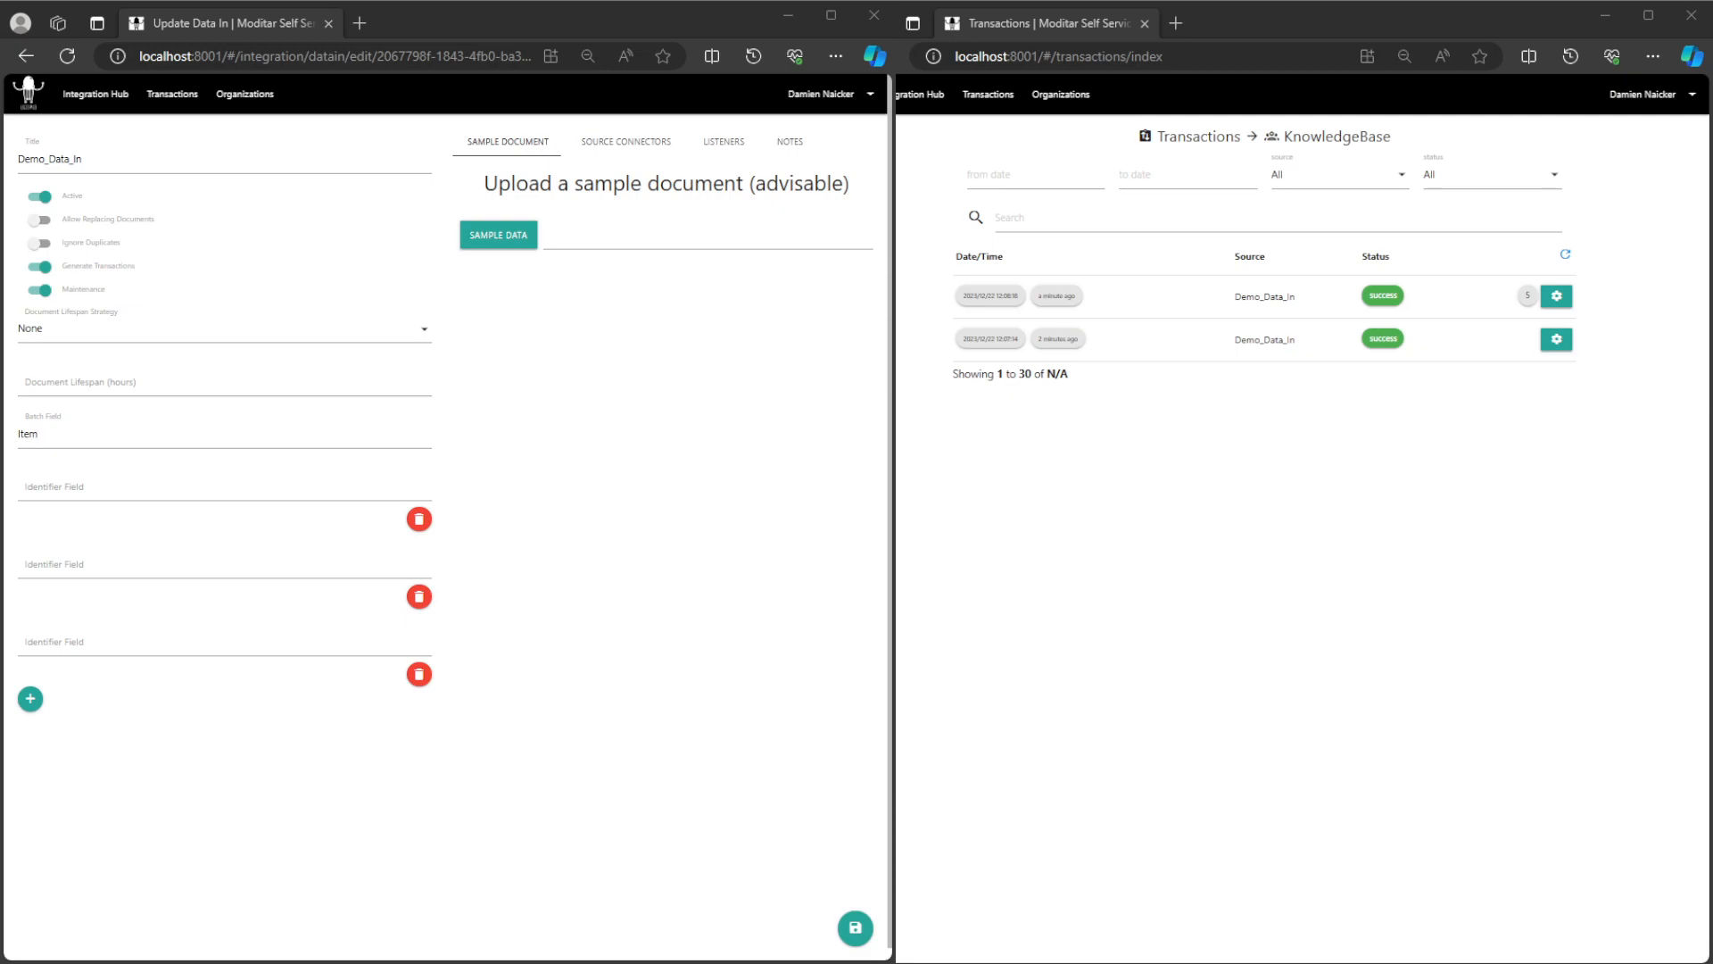
left_click(419, 674)
left_click(419, 596)
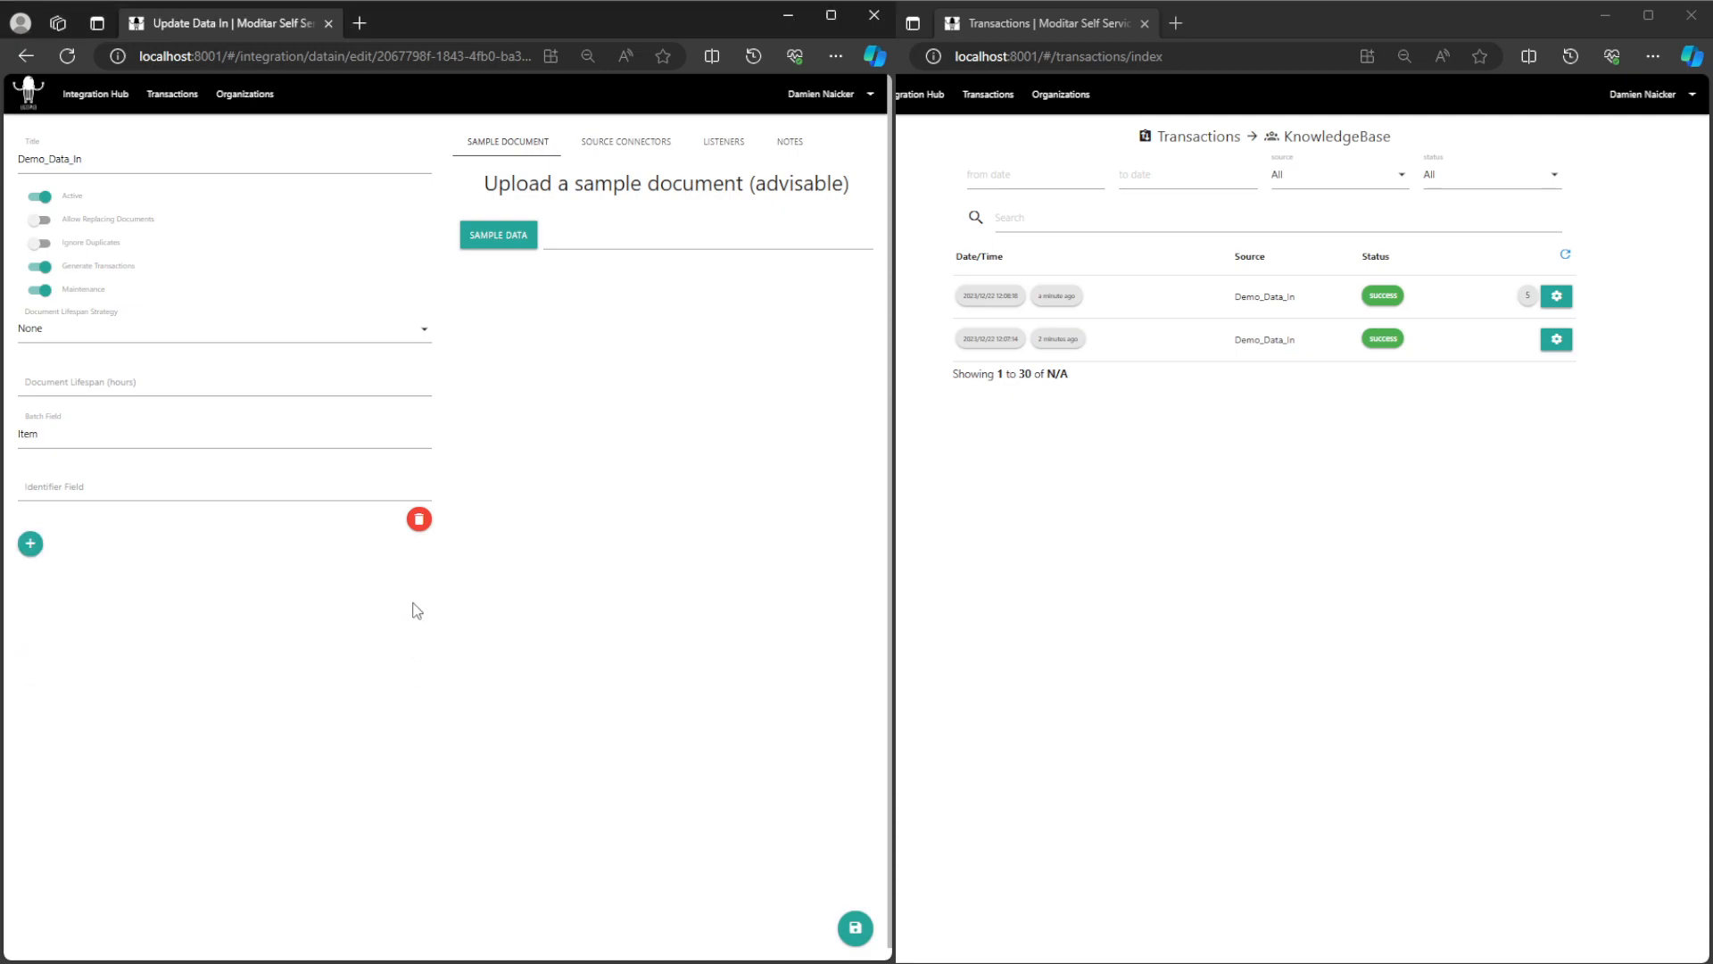
Step: Set the Identifier Field of the Demo_Data_In entry to Item.CustomerPONumber
left_click(175, 481)
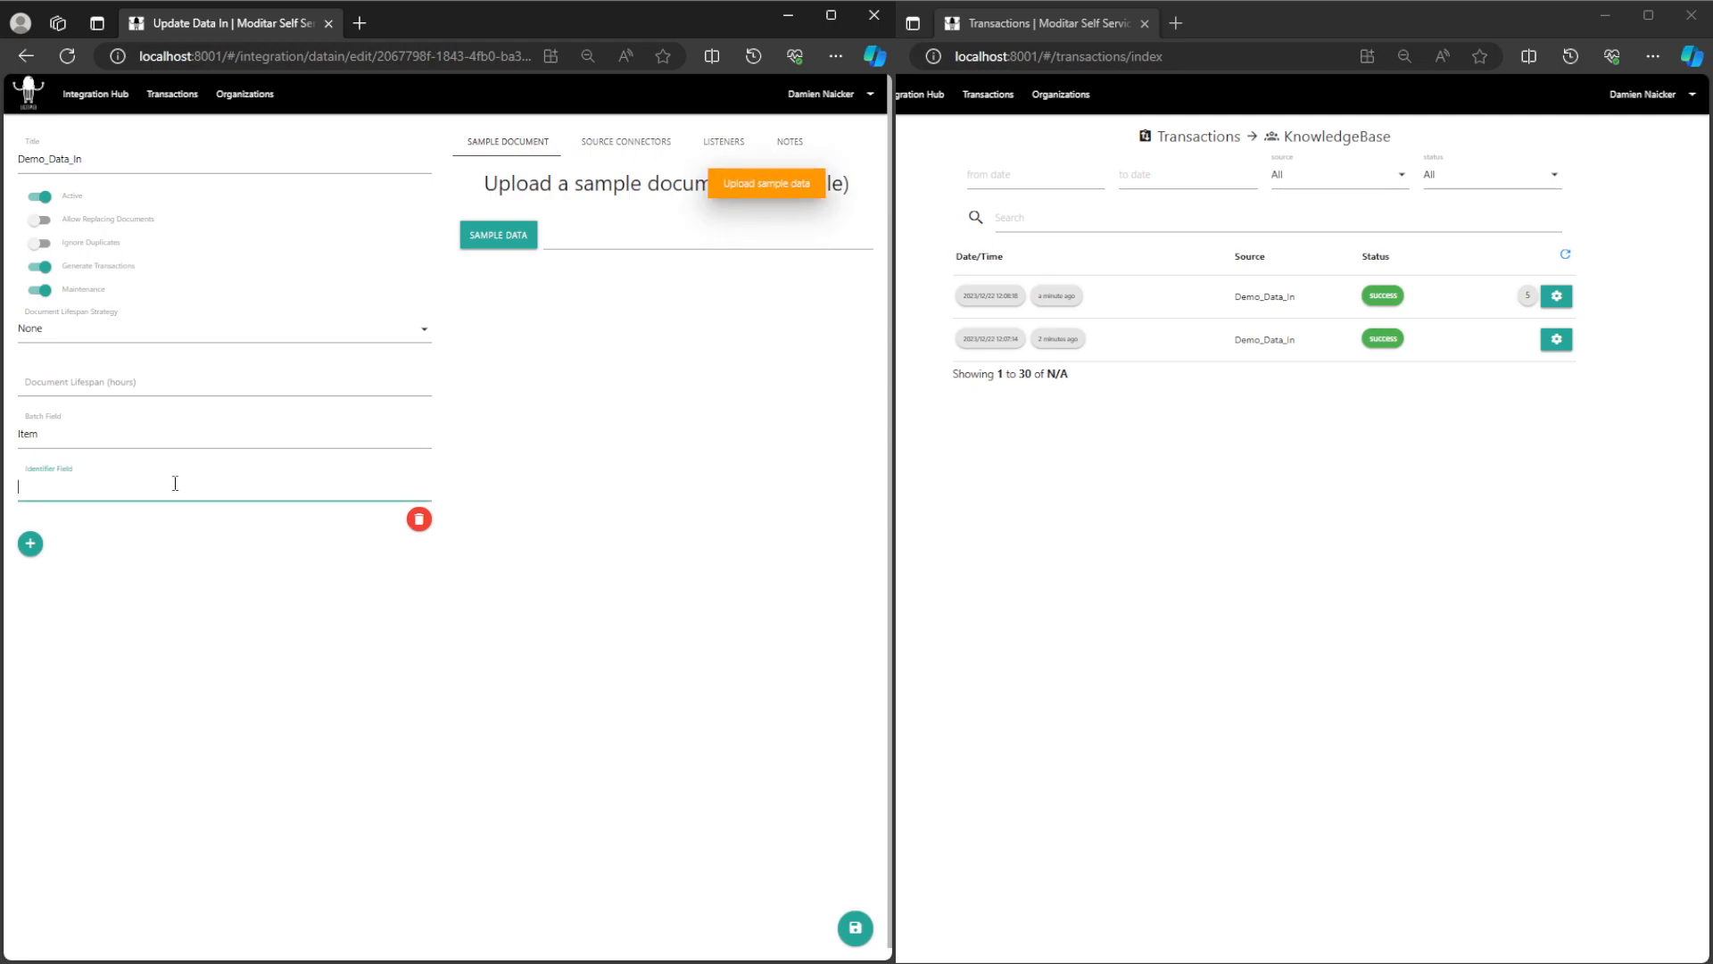
type("Item")
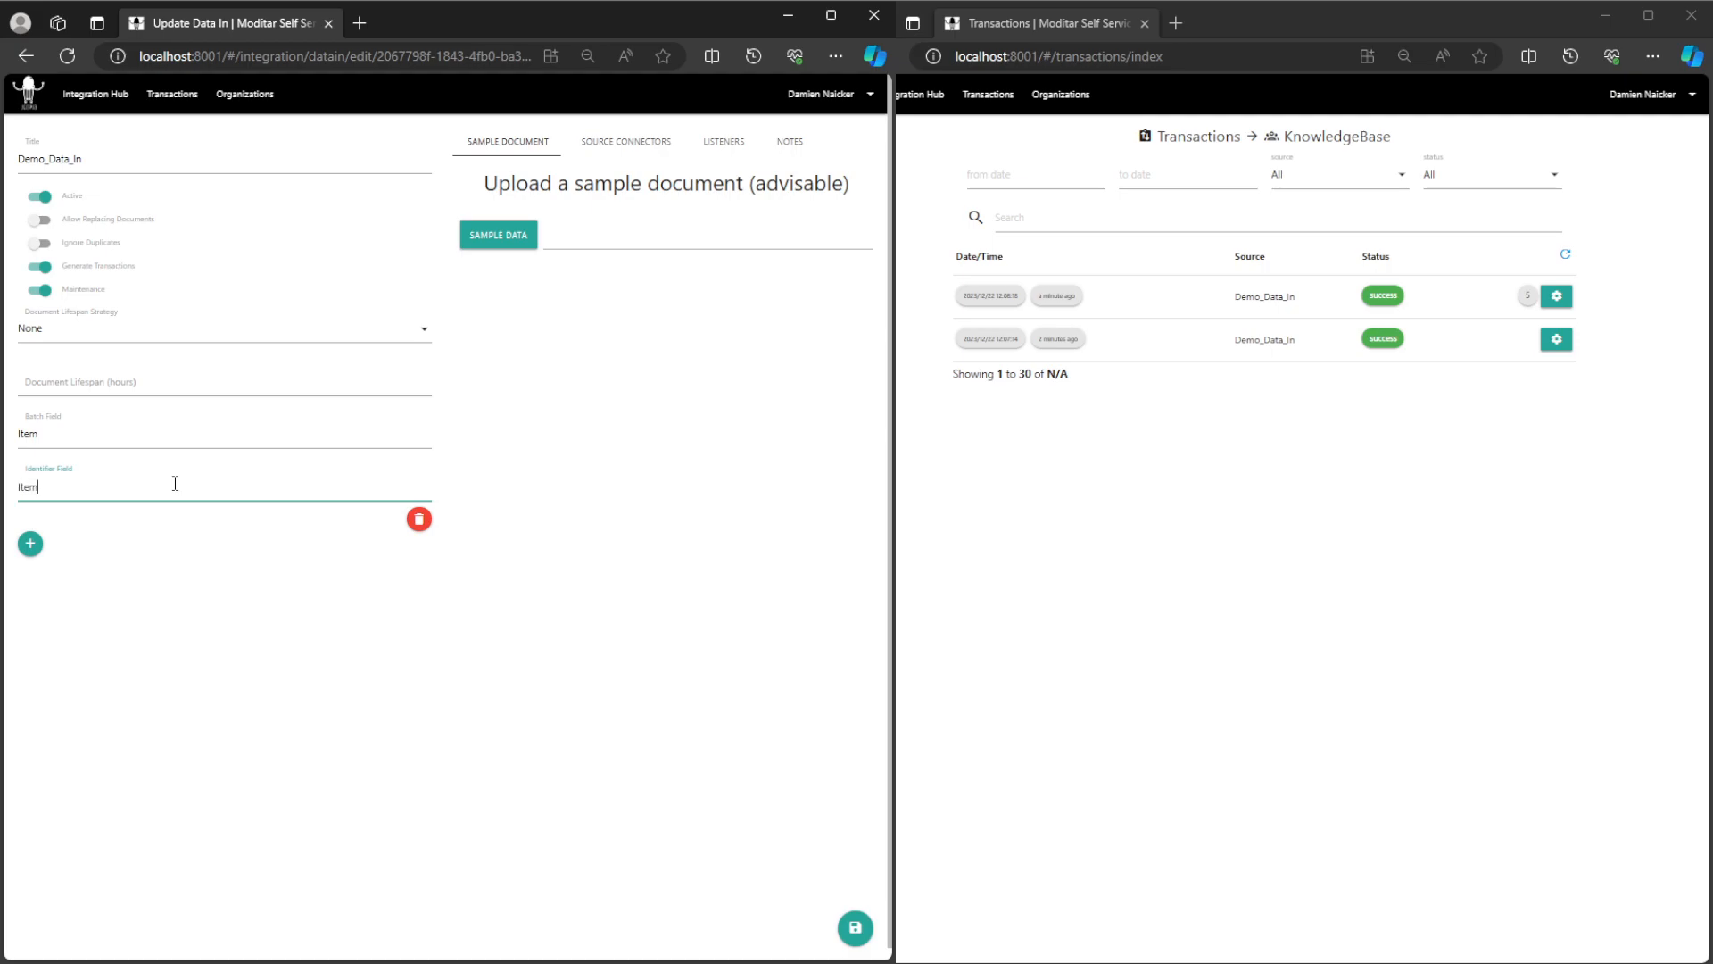
type(".CustomerPONumber")
left_click_drag(141, 487, 42, 490)
left_click(172, 557)
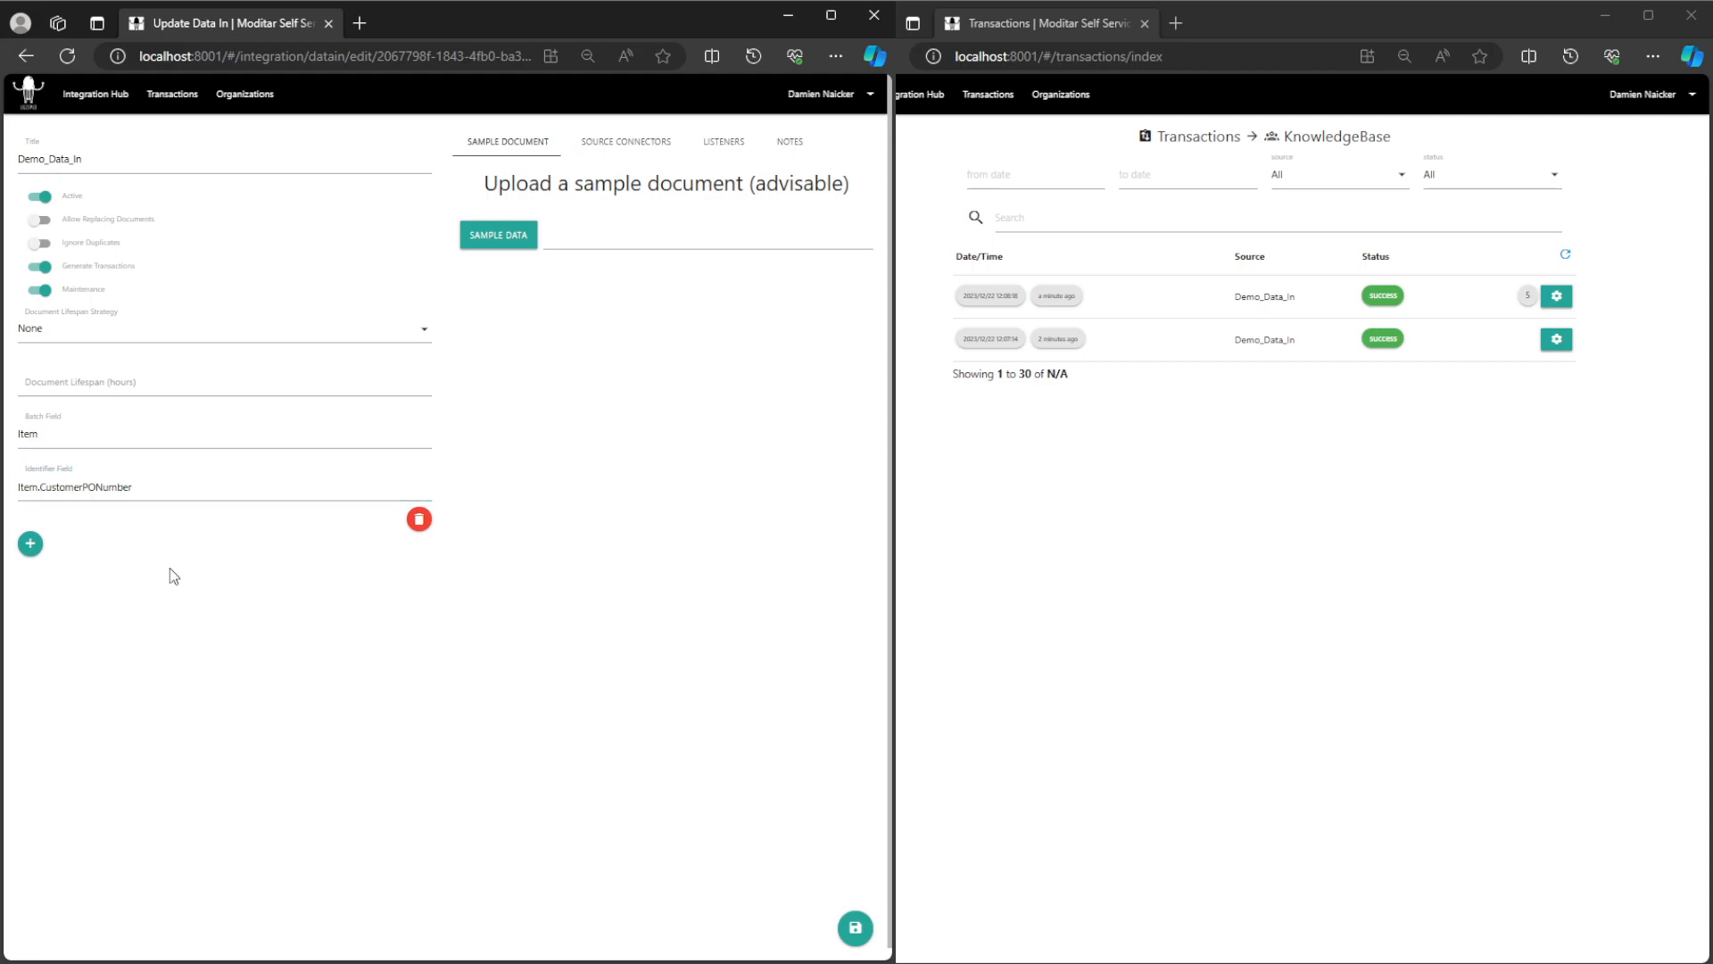
Step: Add a second Identifier Field with the value Item.LineNo and save the Demo_Data_In entry
left_click(30, 546)
left_click(73, 561)
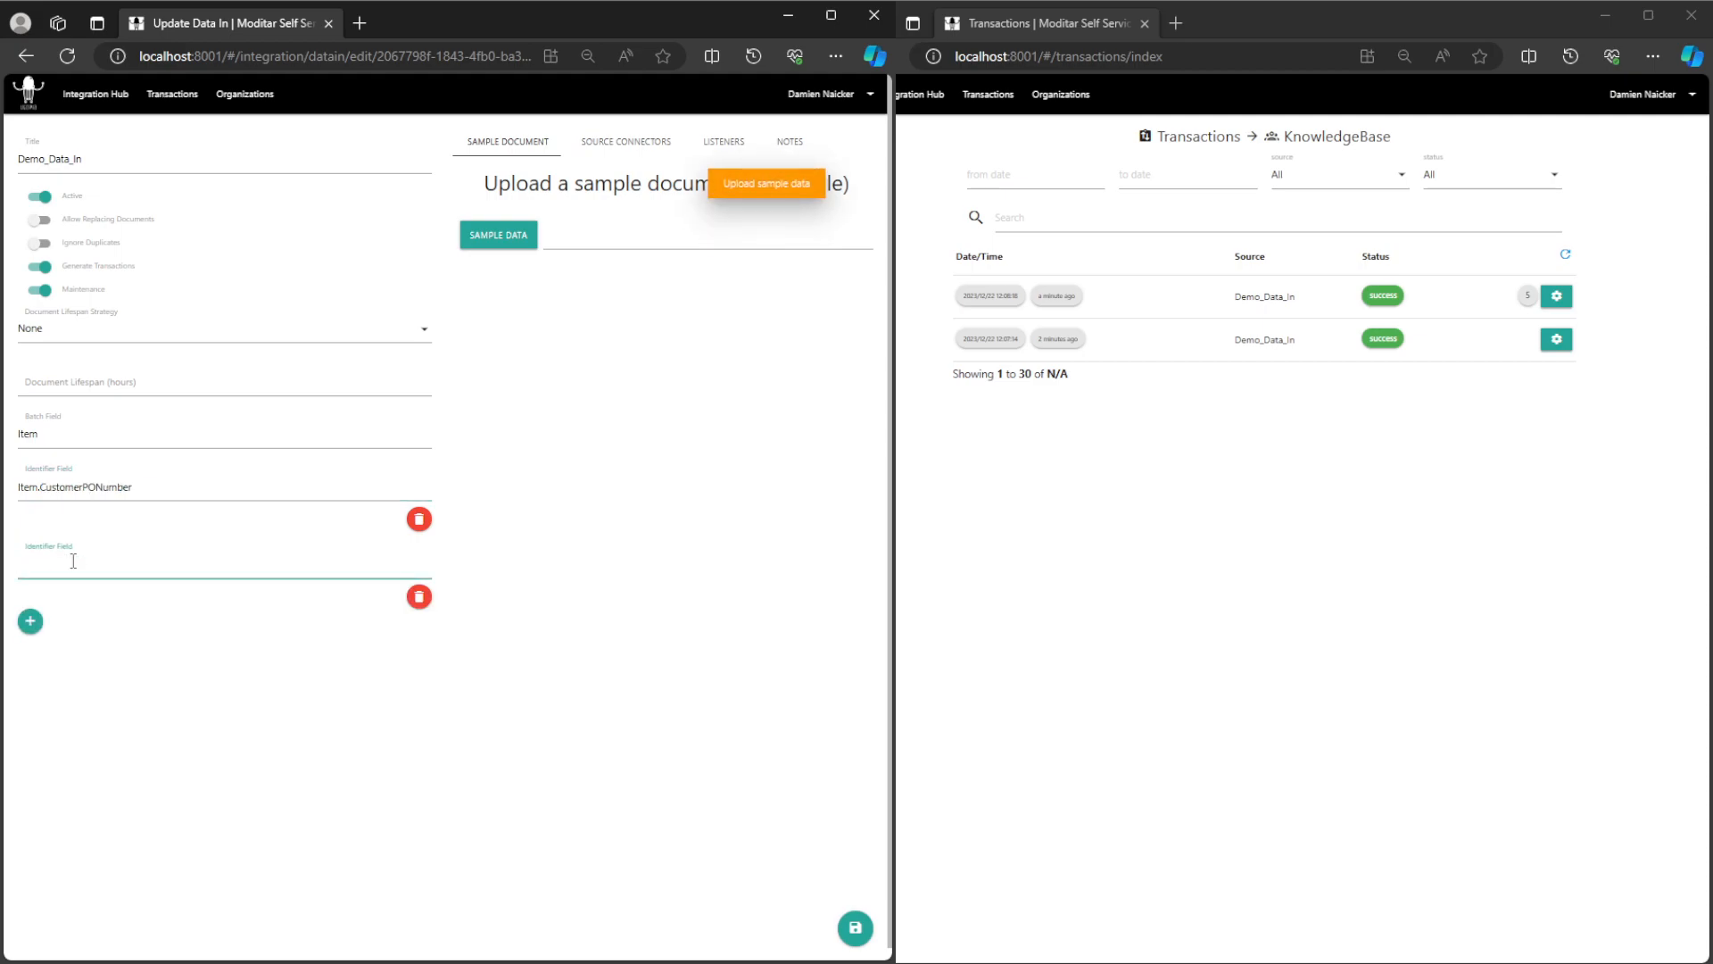
type("Item.Line")
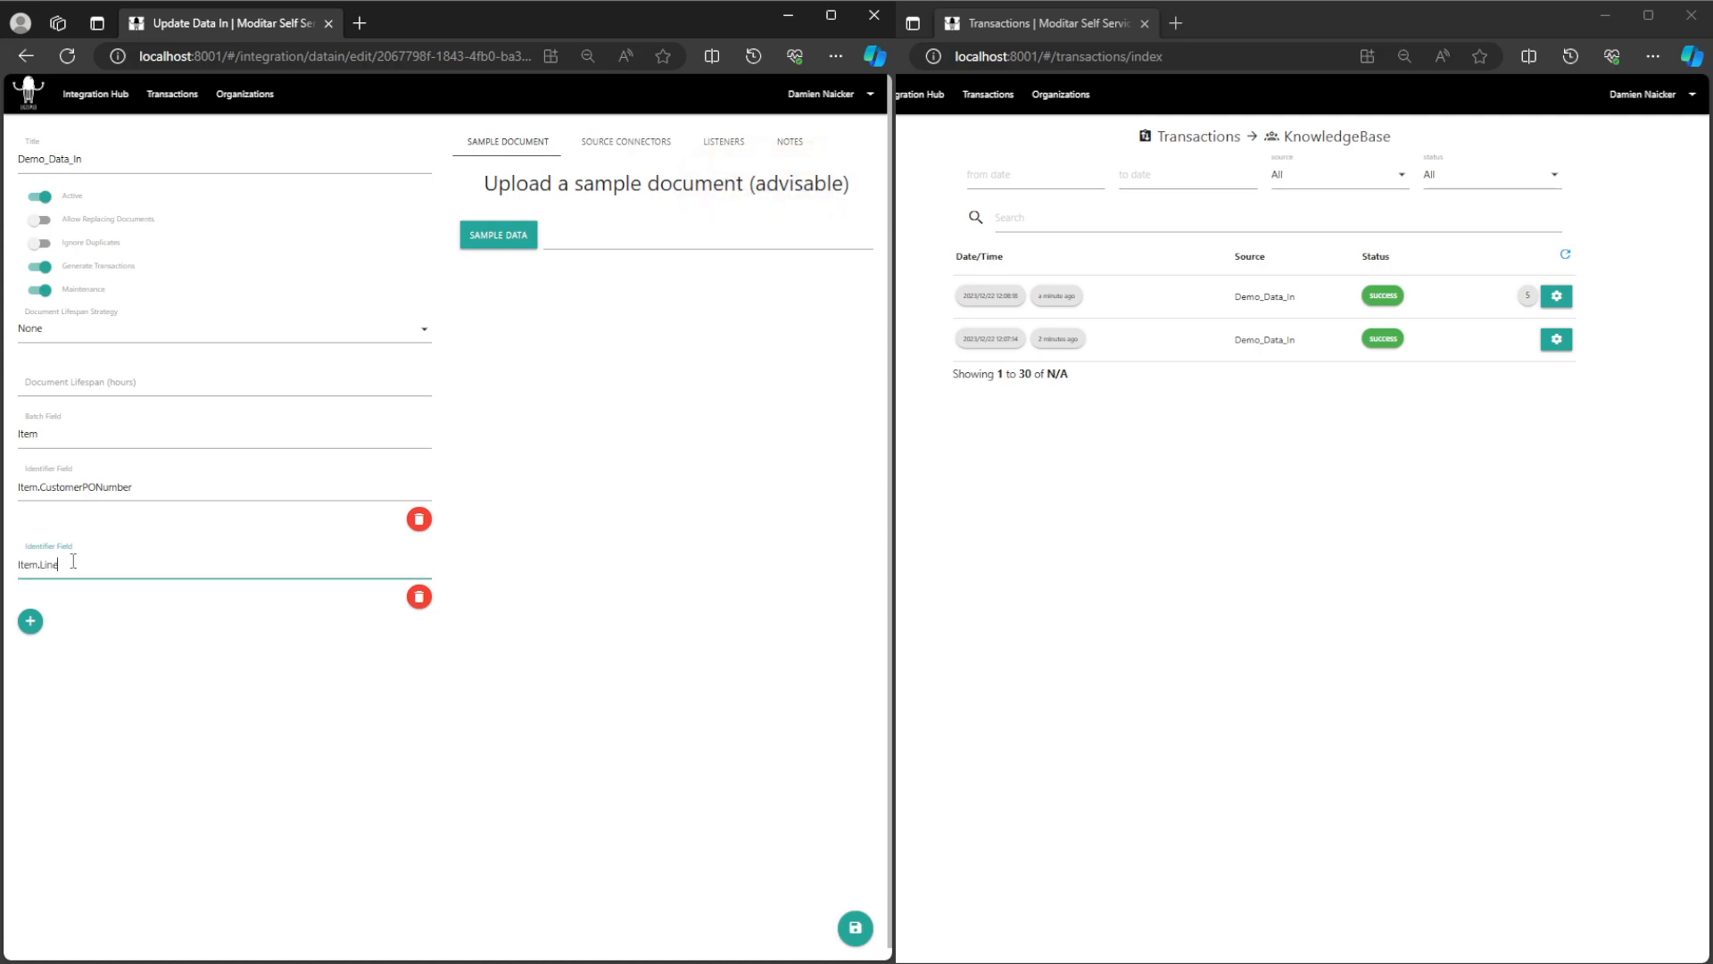
type("No")
left_click(149, 688)
left_click_drag(38, 487, 17, 489)
left_click(124, 617)
left_click(103, 437)
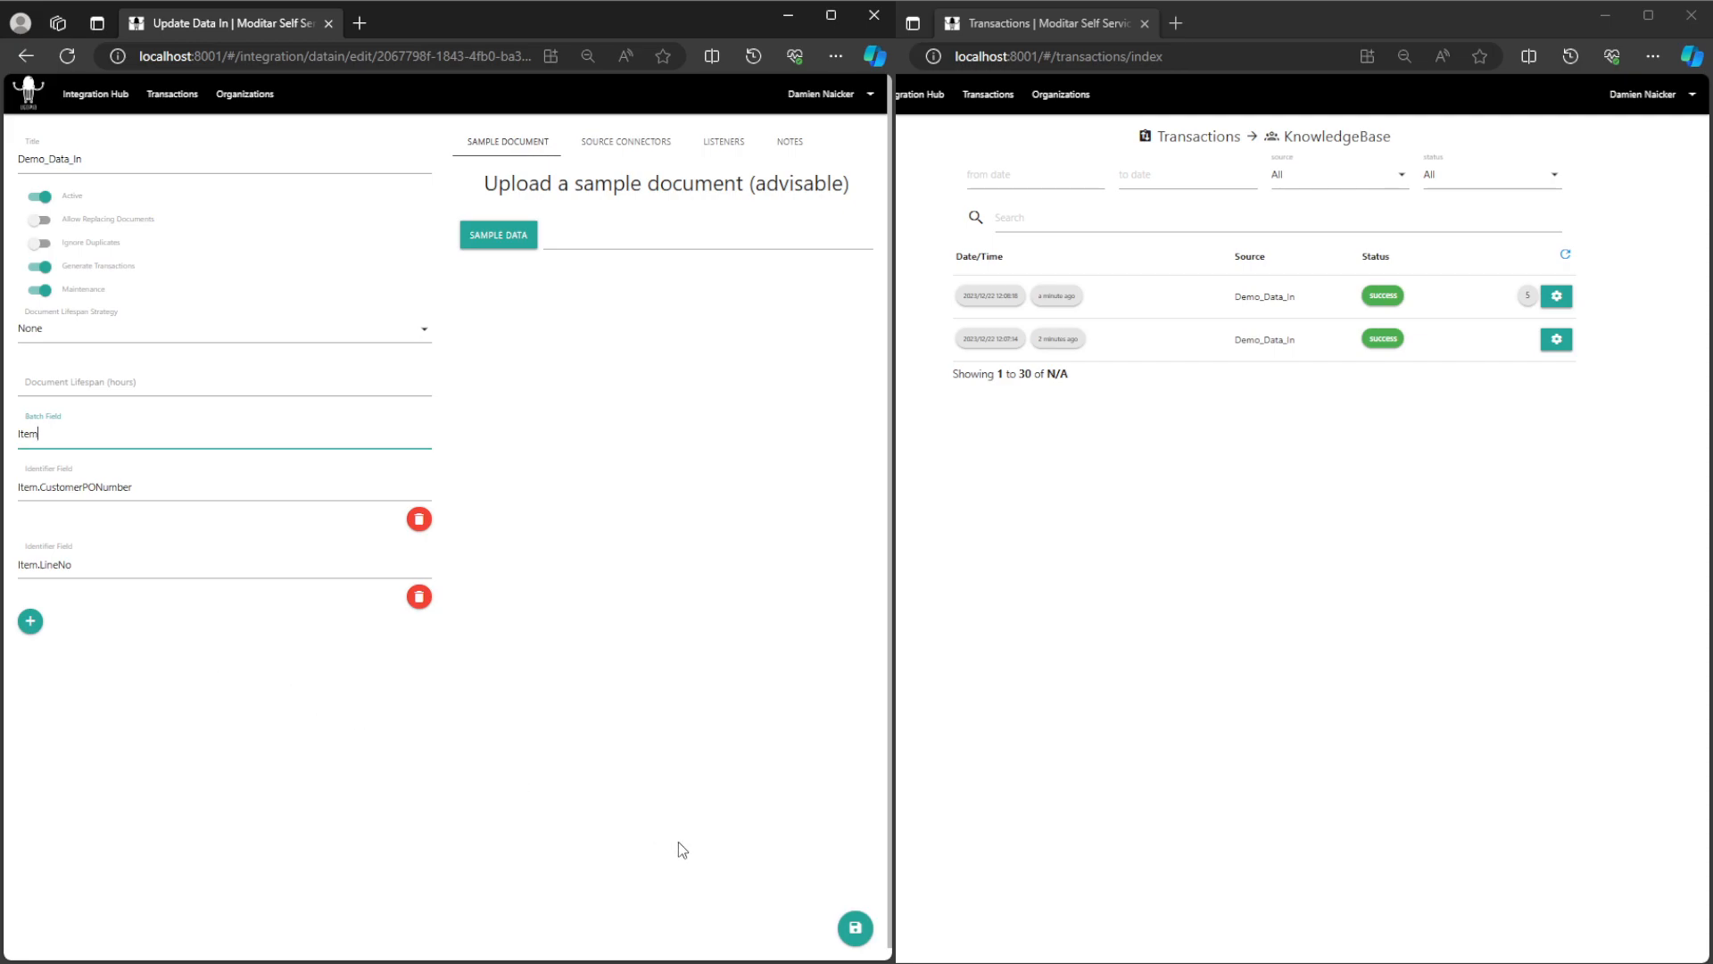
left_click(854, 933)
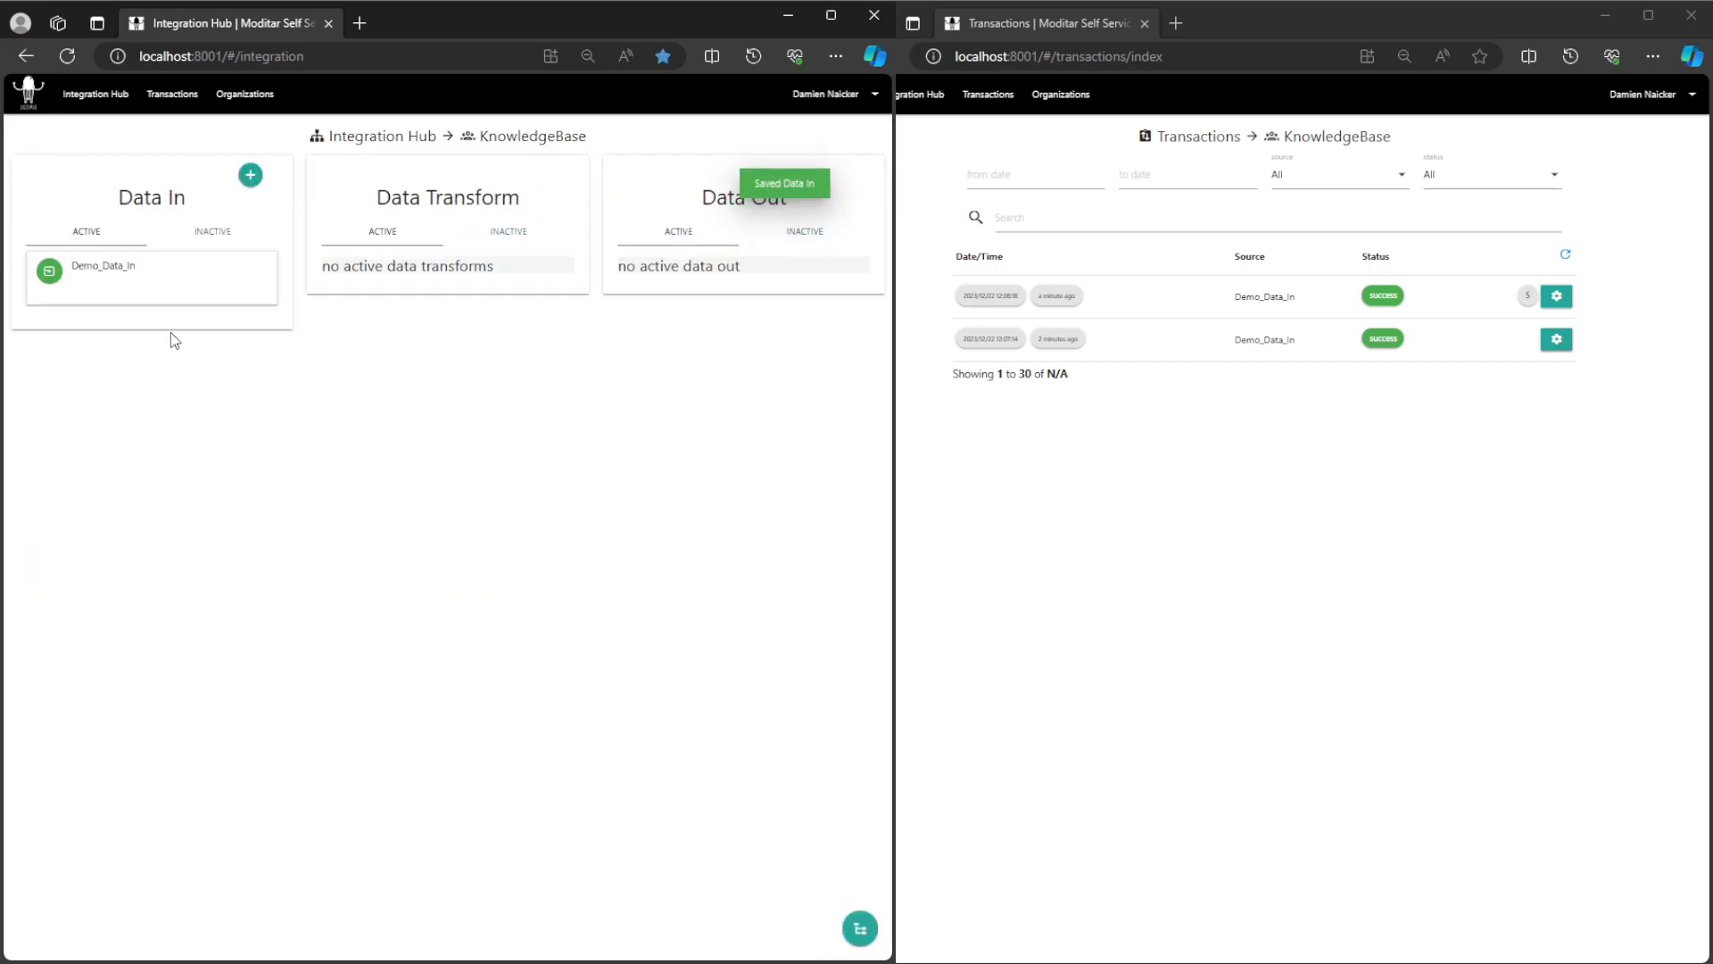
Step: Turn on Allow Replacing Documents in the Demo_Data_In entry and save it
left_click(98, 275)
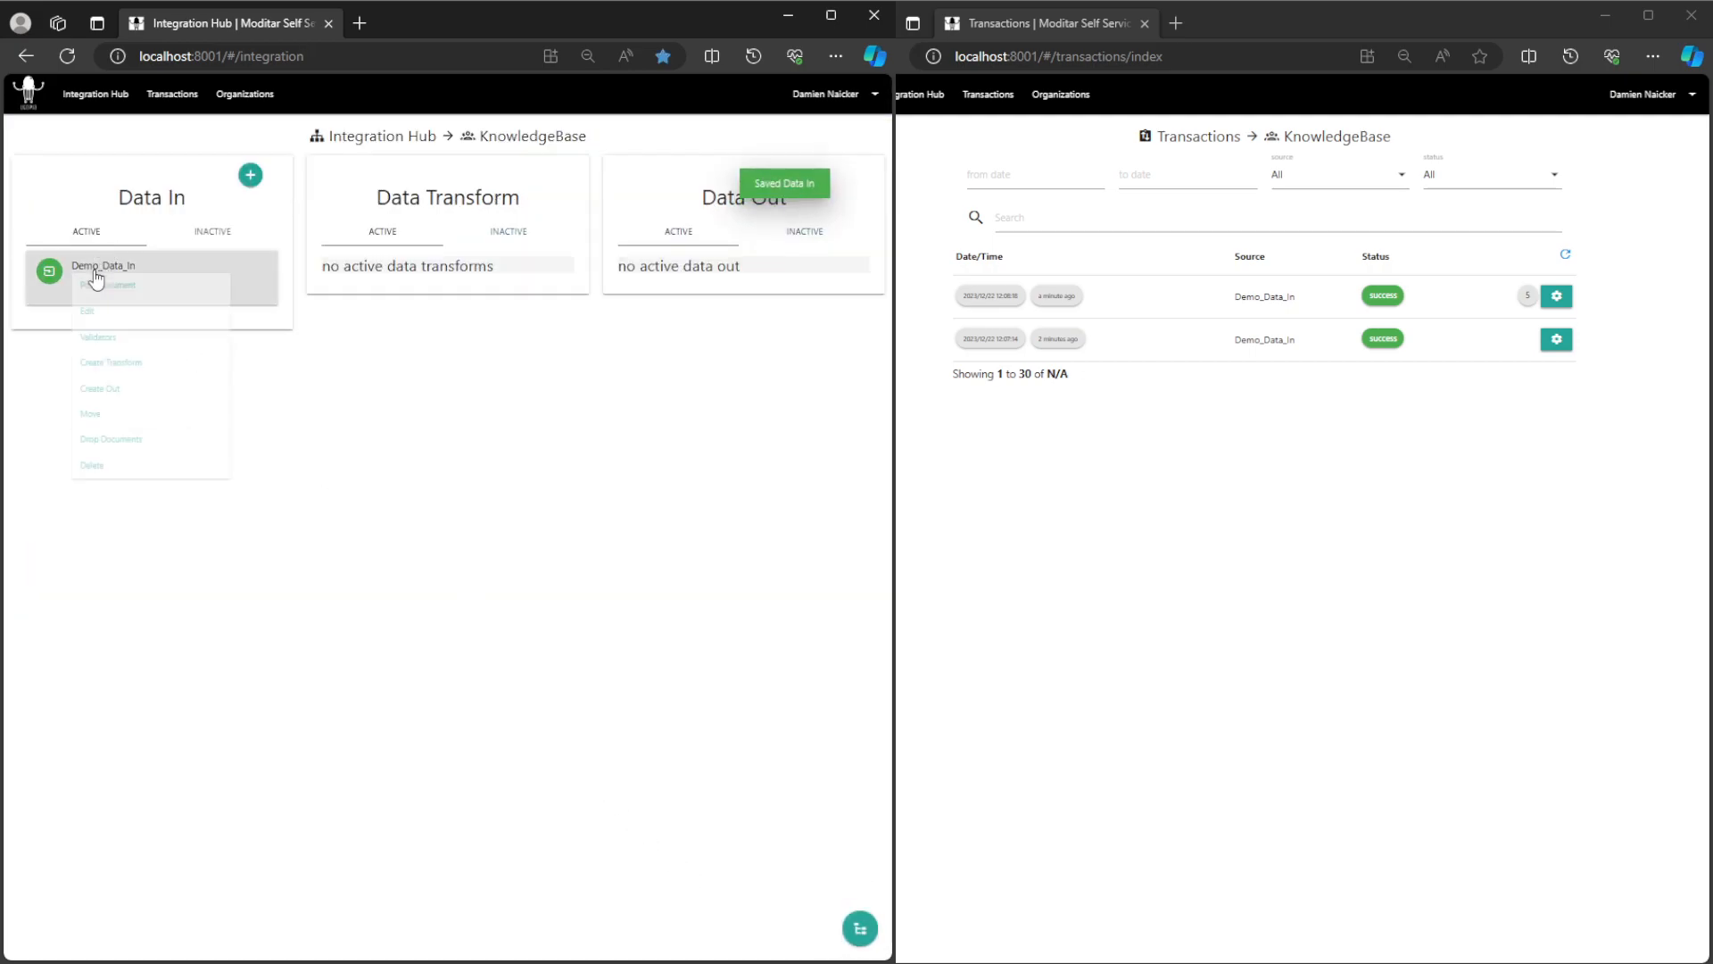
left_click(108, 321)
left_click(41, 221)
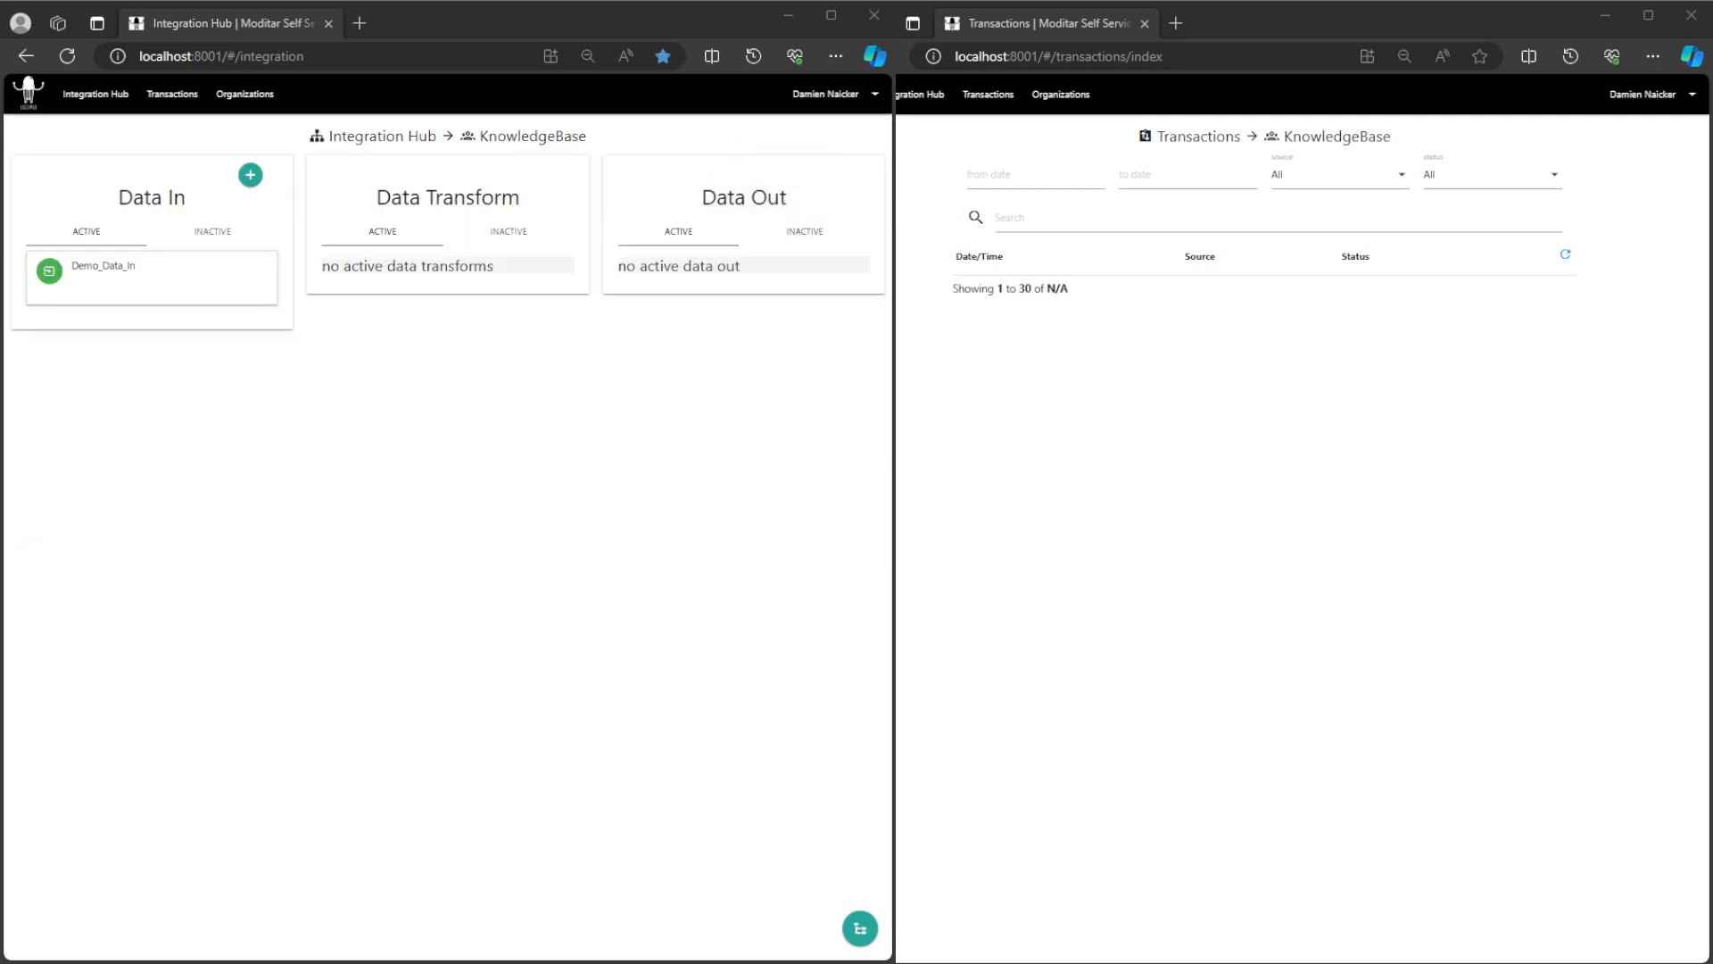
left_click(127, 266)
left_click(91, 317)
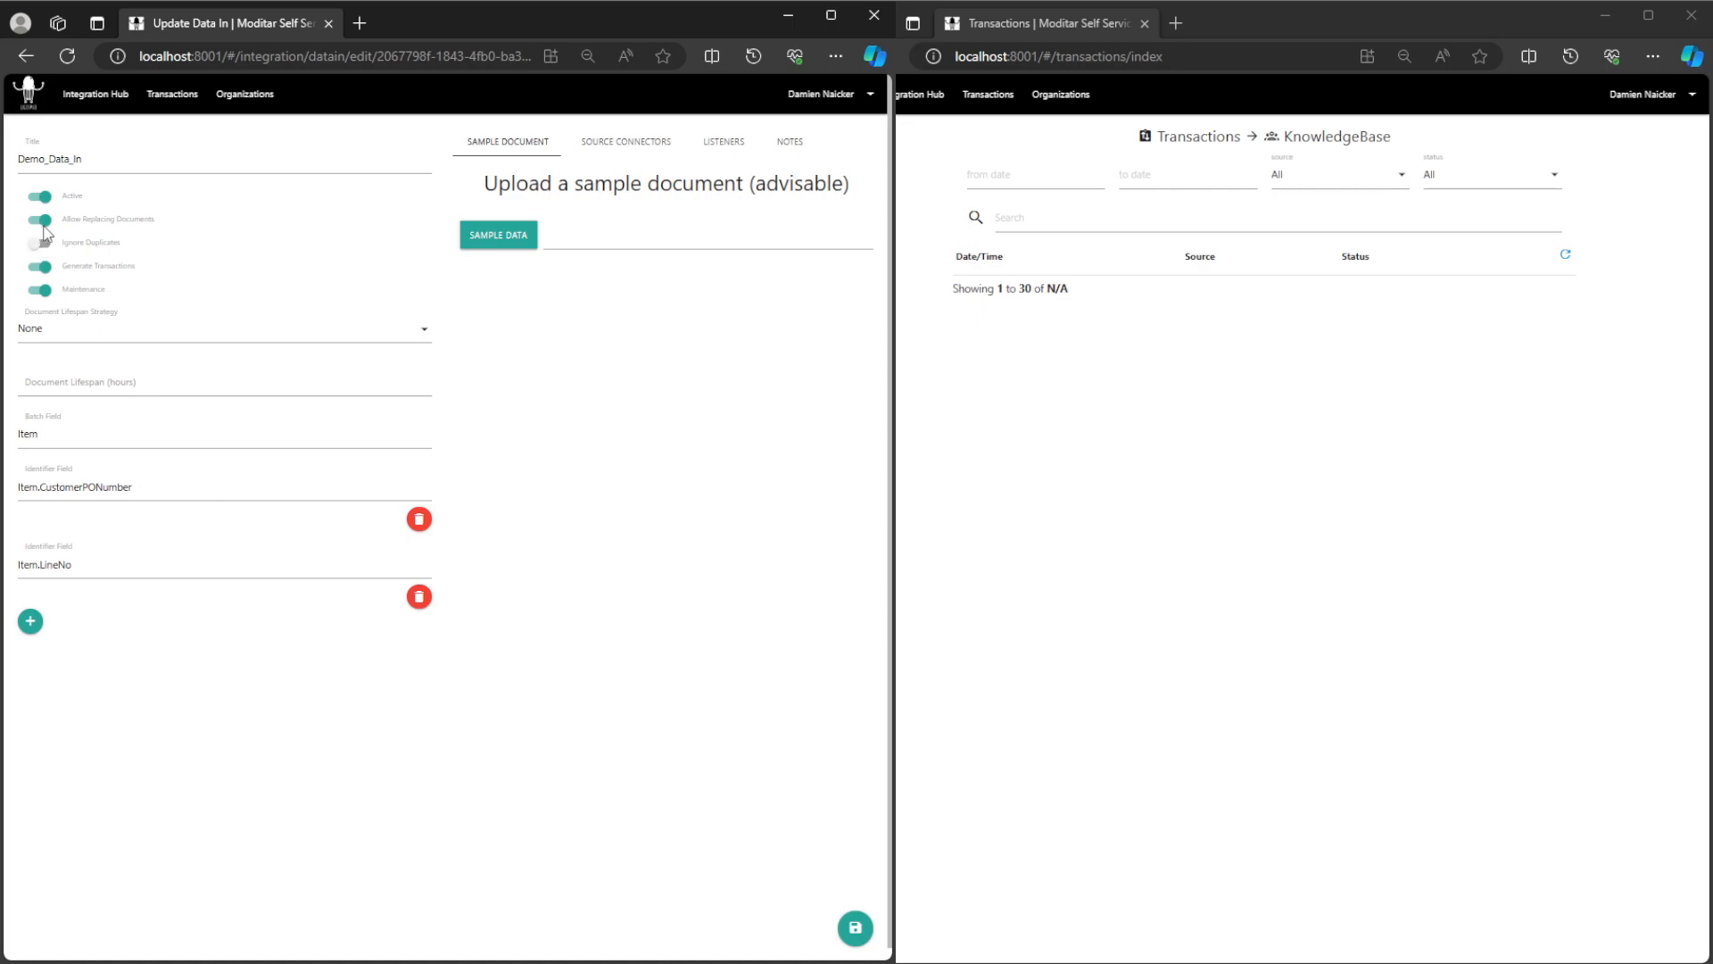
left_click(852, 928)
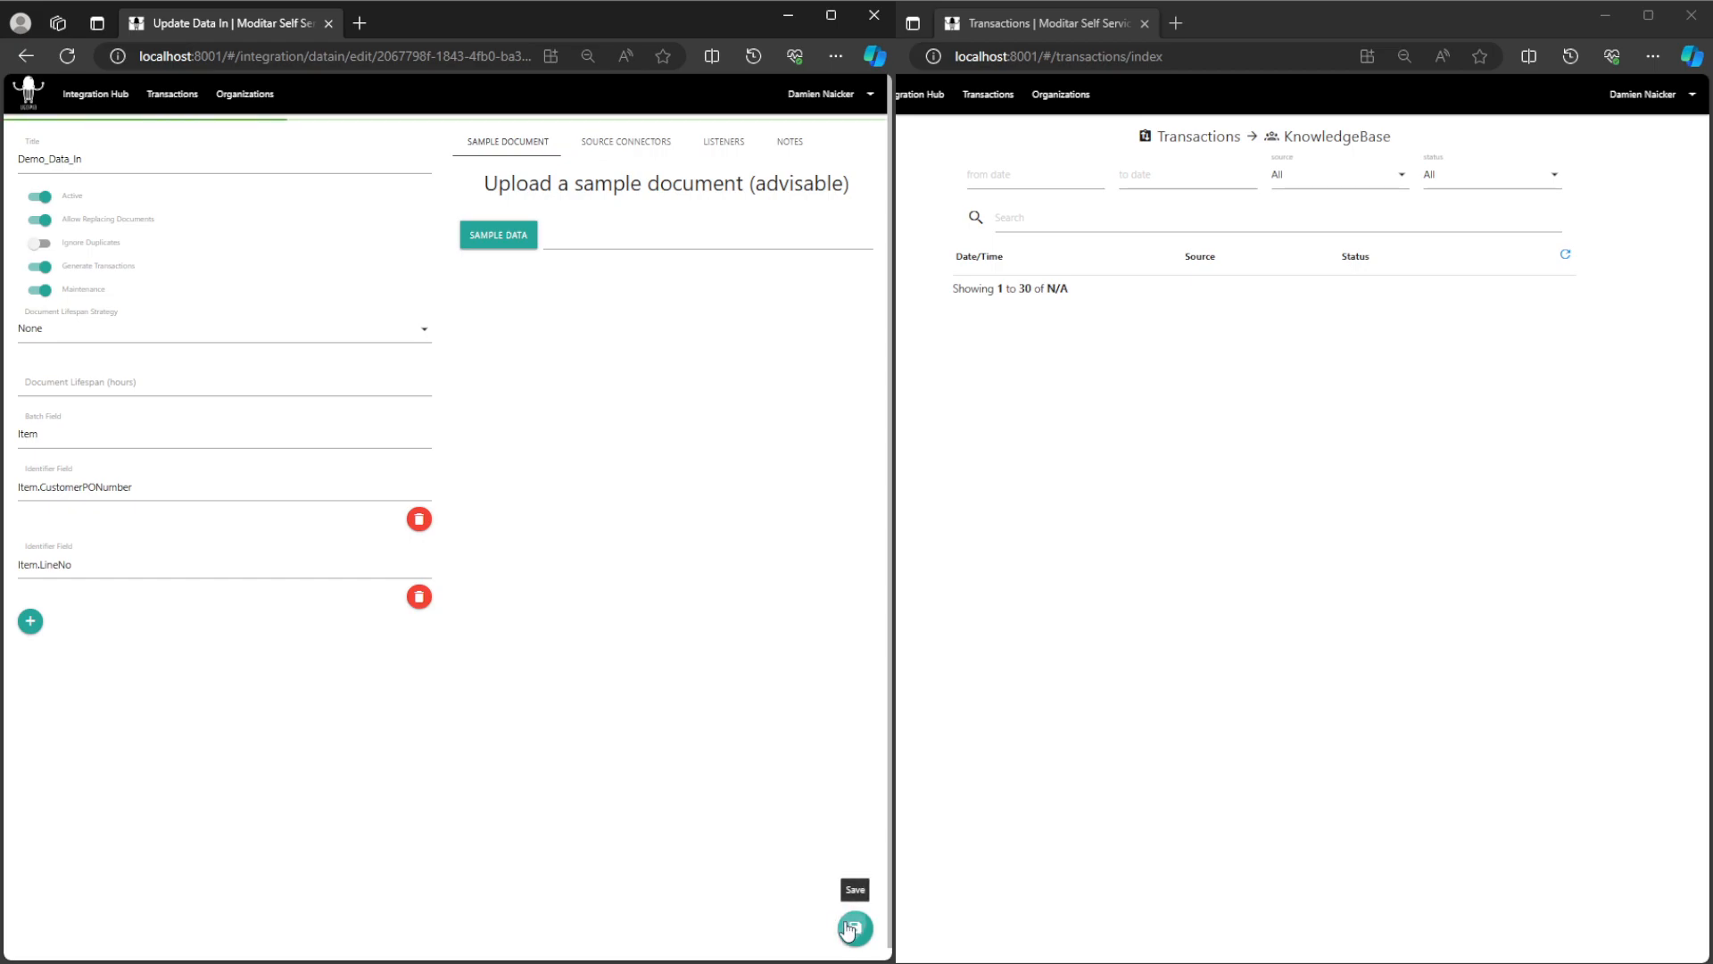
Step: Post the document Demo_TestData.xlsx into Demo_Data_In with Ignore Duplicates turned off
left_click(123, 280)
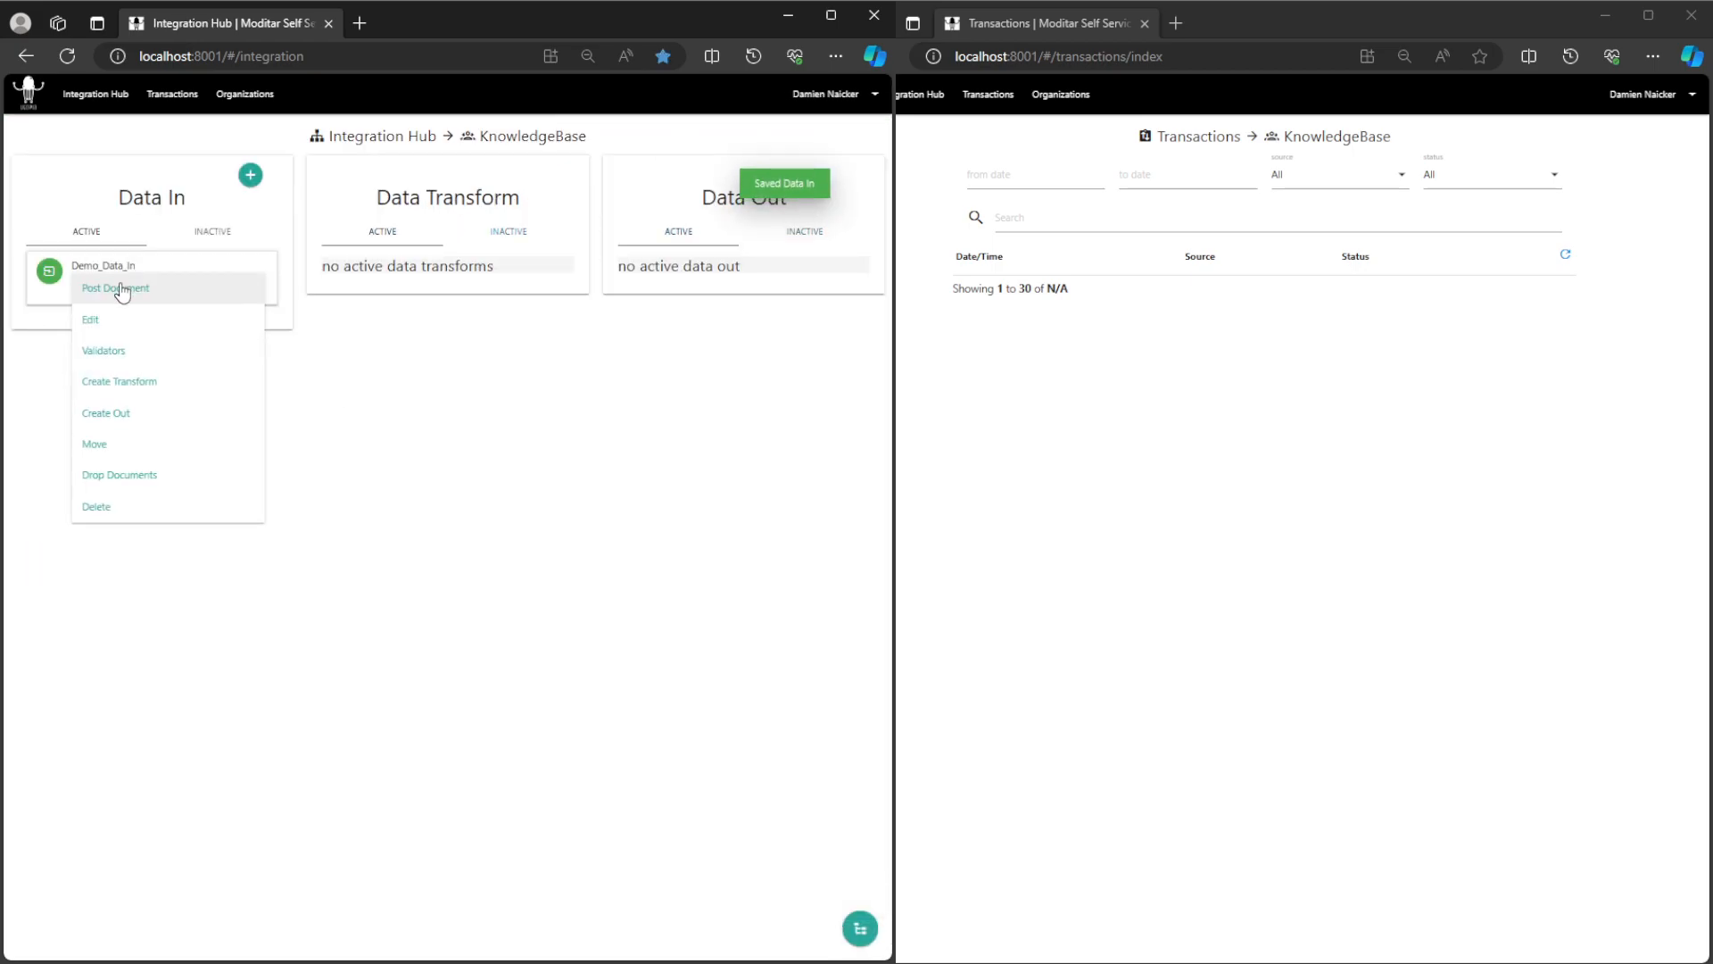
left_click(122, 286)
left_click(242, 282)
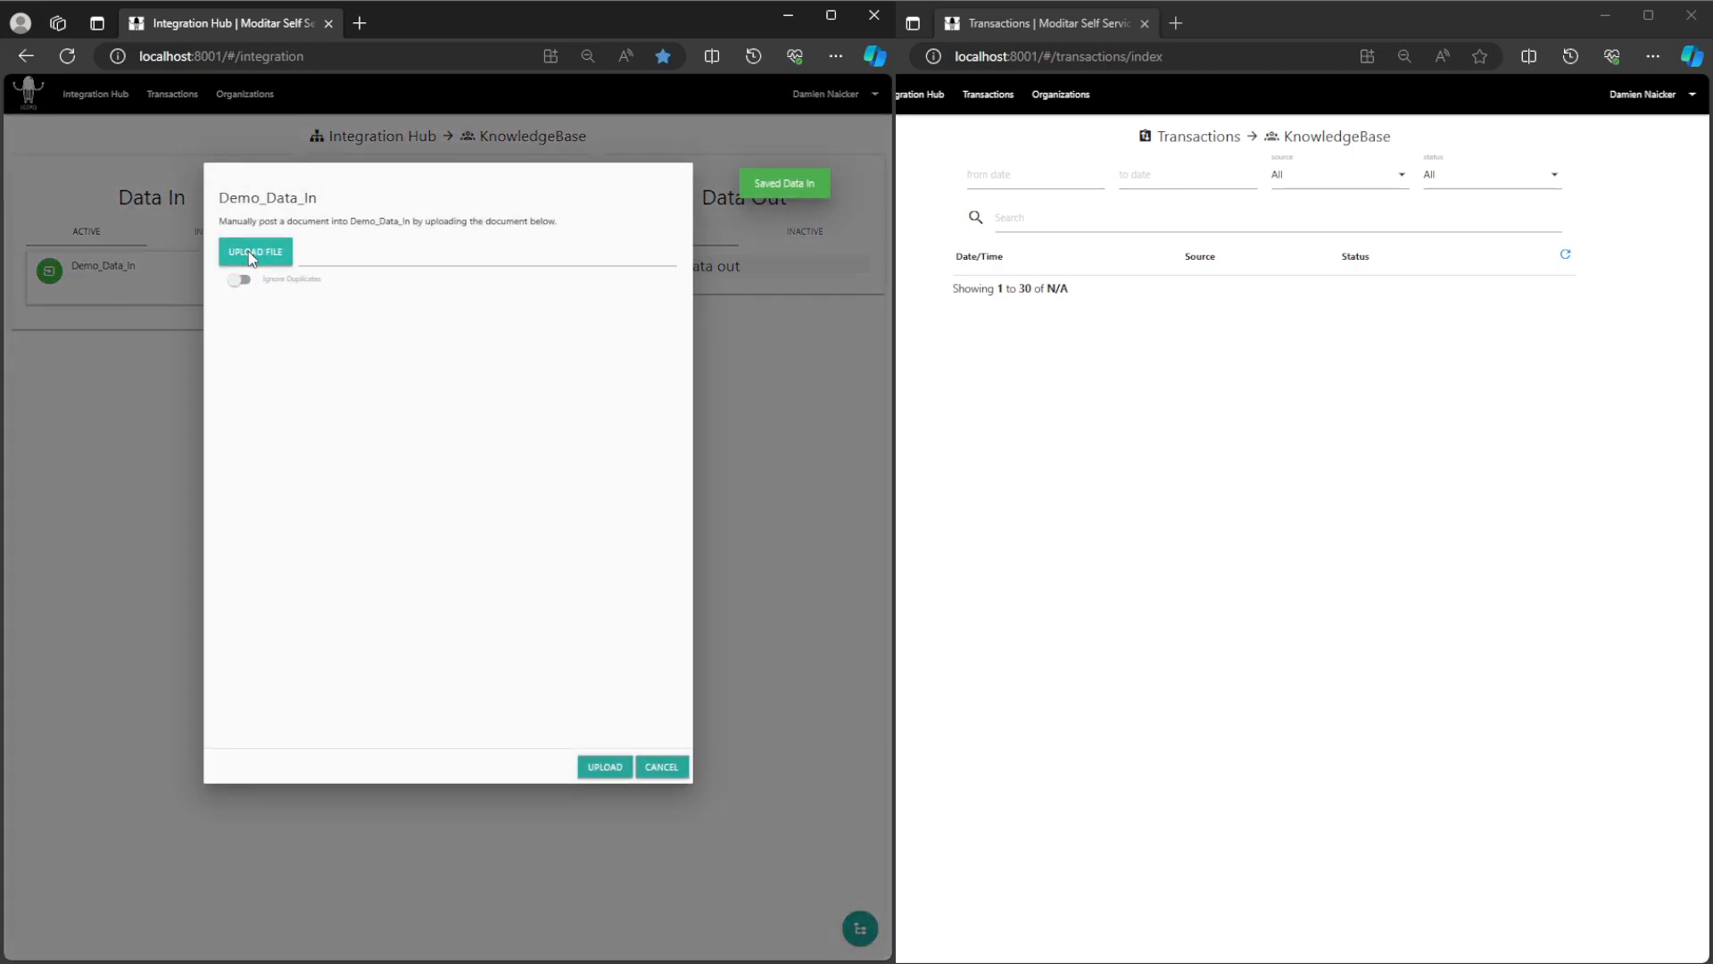
left_click(249, 251)
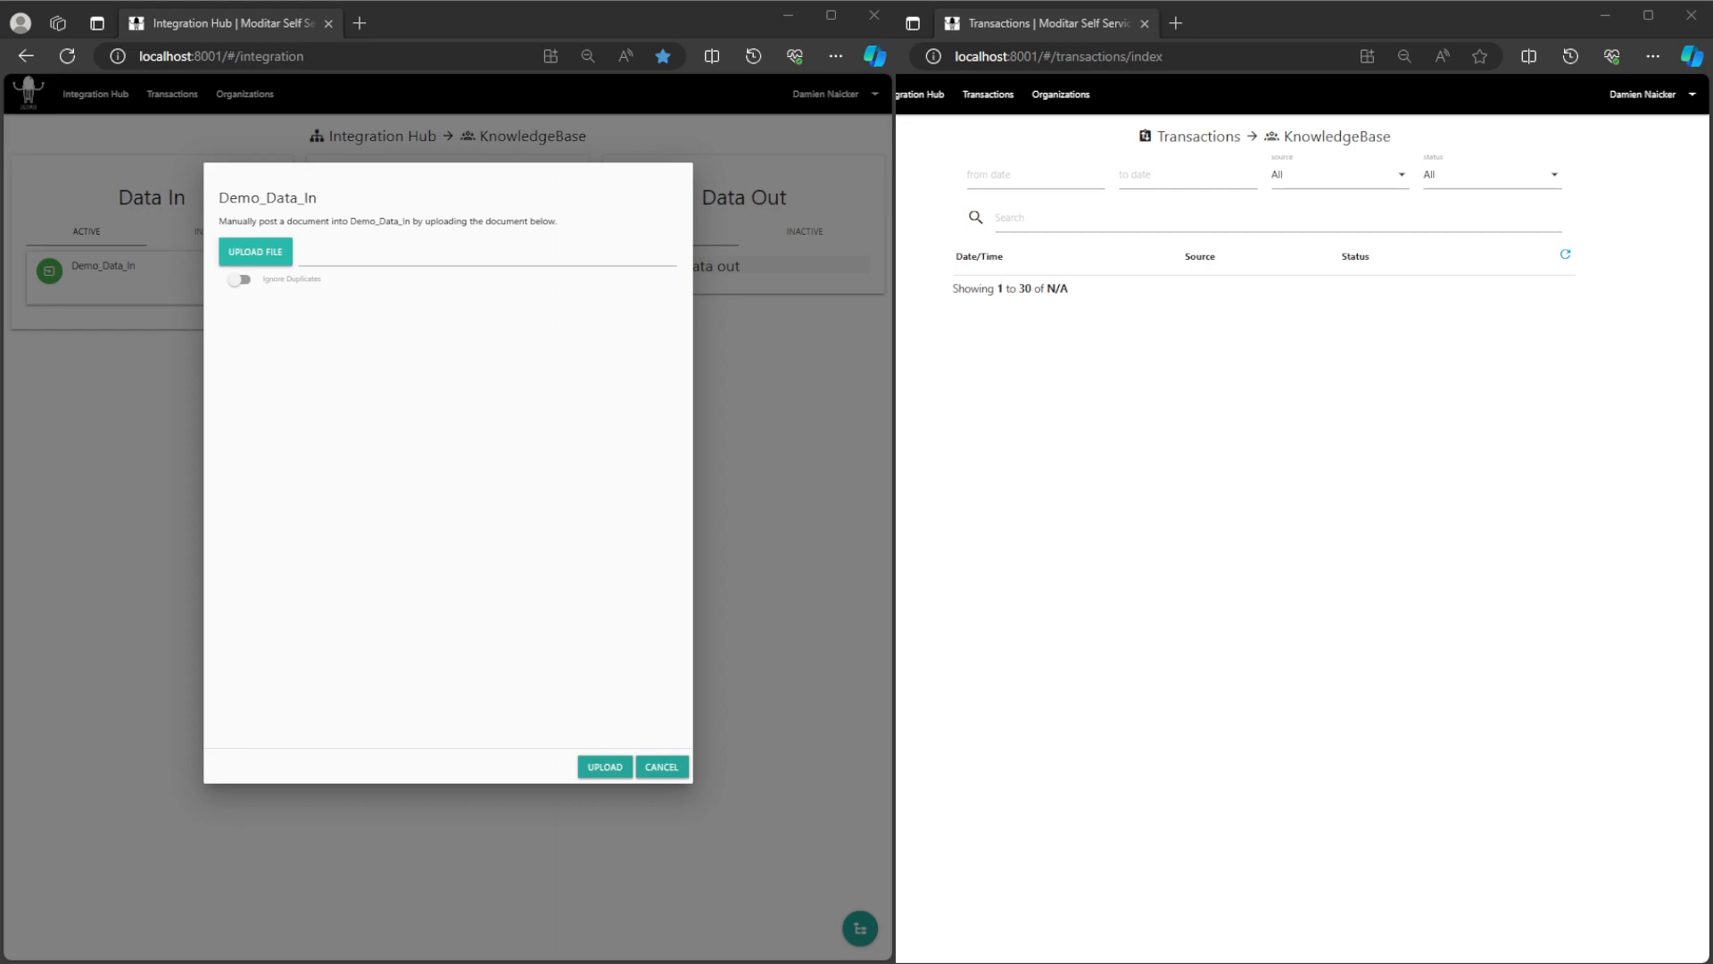
left_click(768, 725)
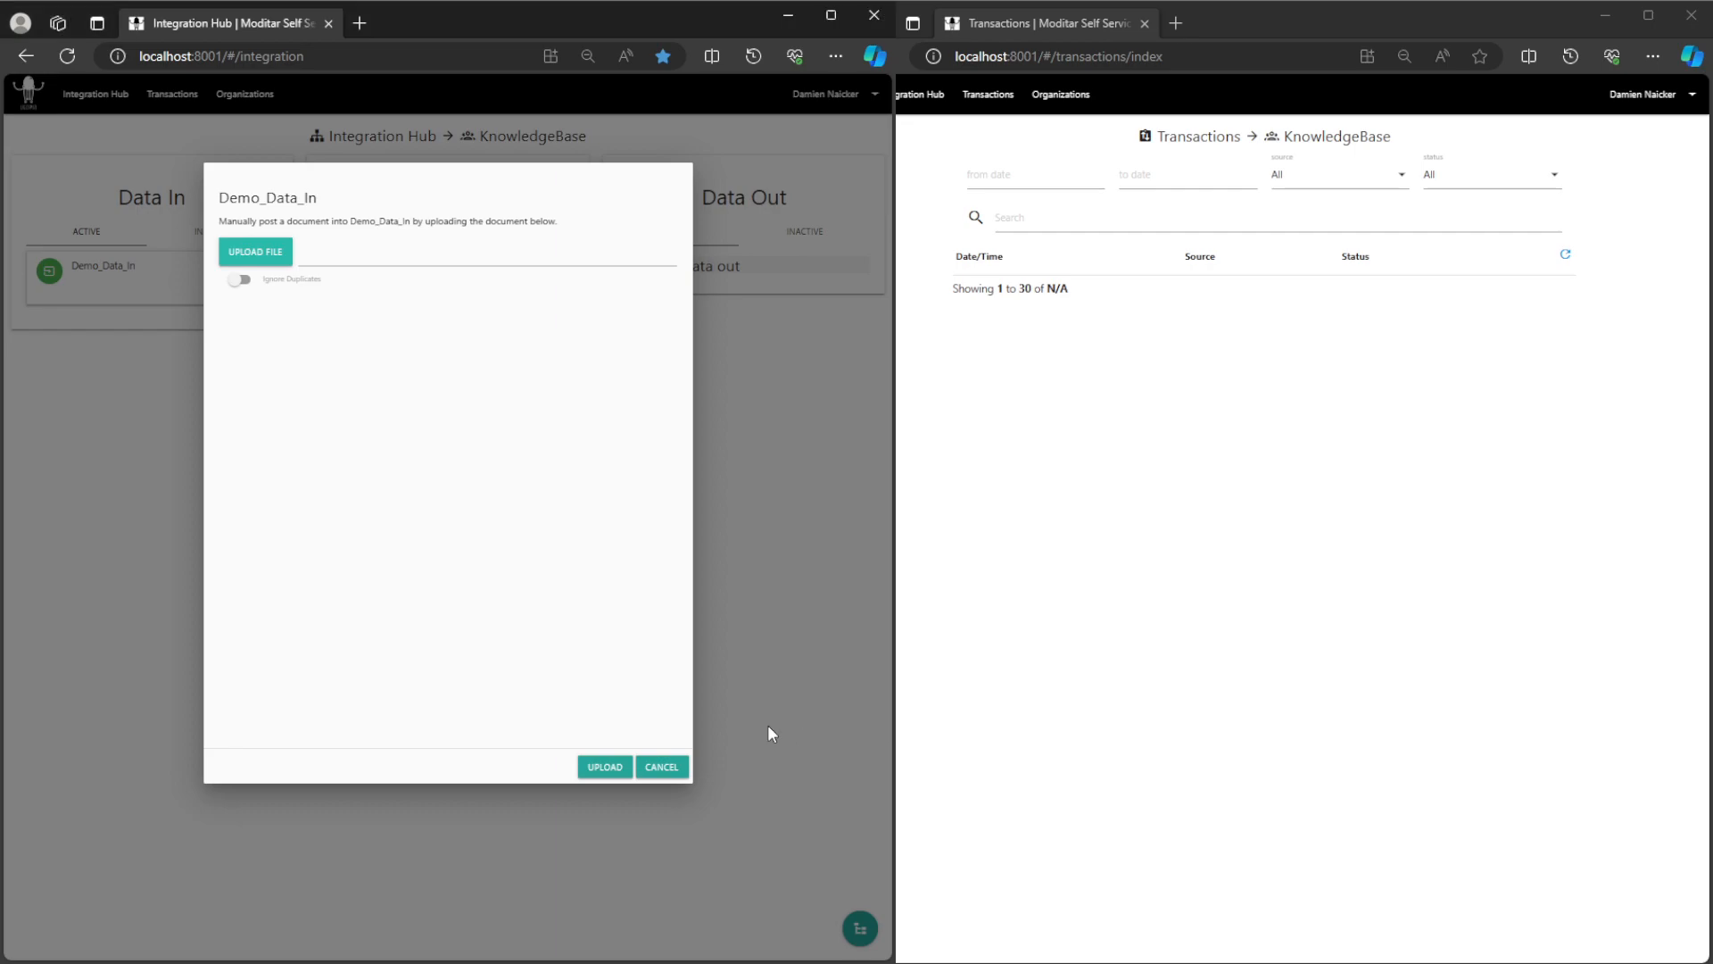
left_click(598, 773)
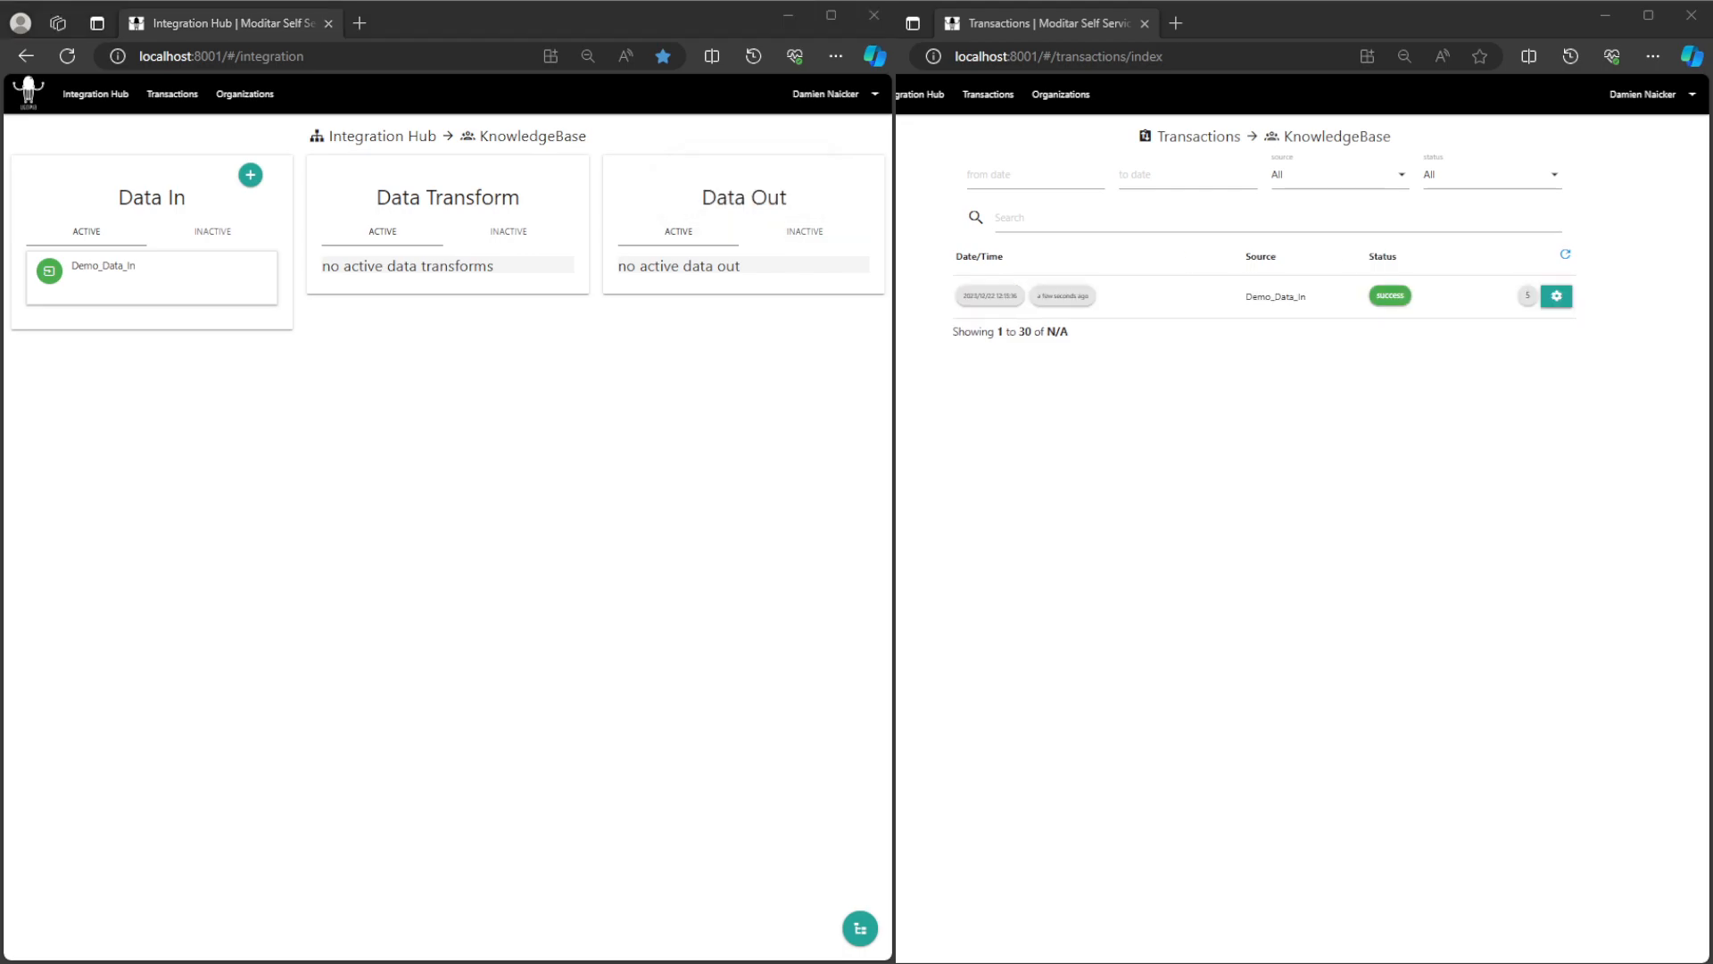
Step: Expand the new transaction's sub-transactions, and review each stored document through a new transform on Demo_Data_In
left_click(1563, 257)
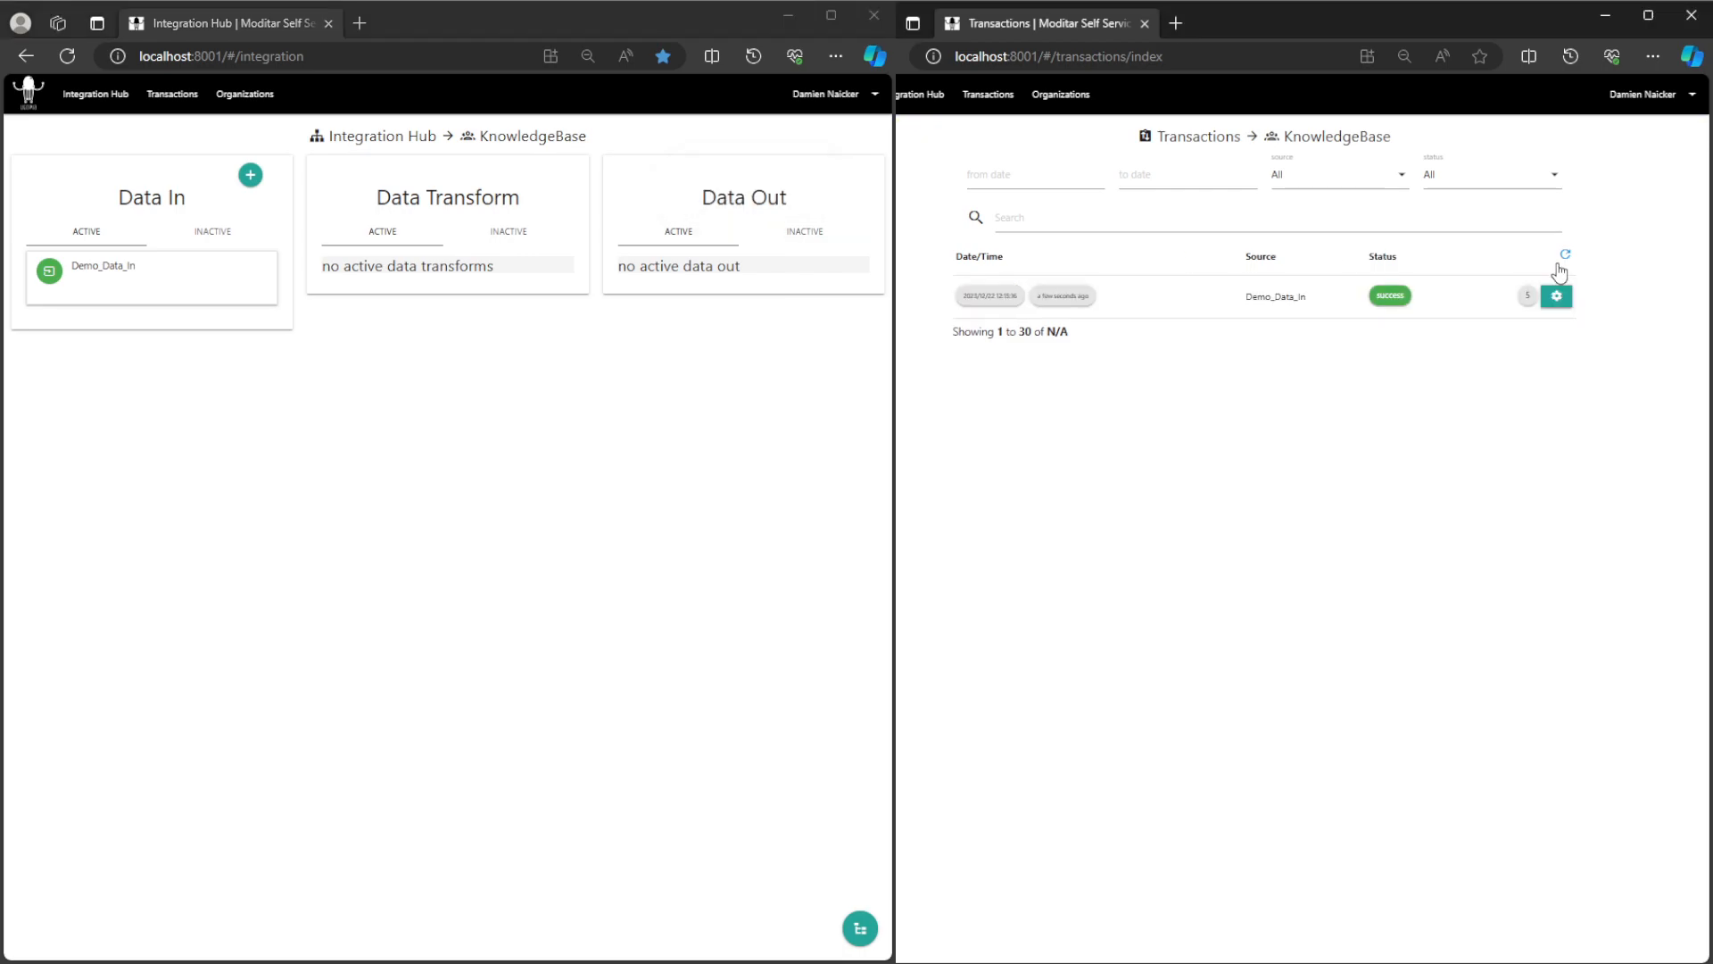
left_click(1536, 306)
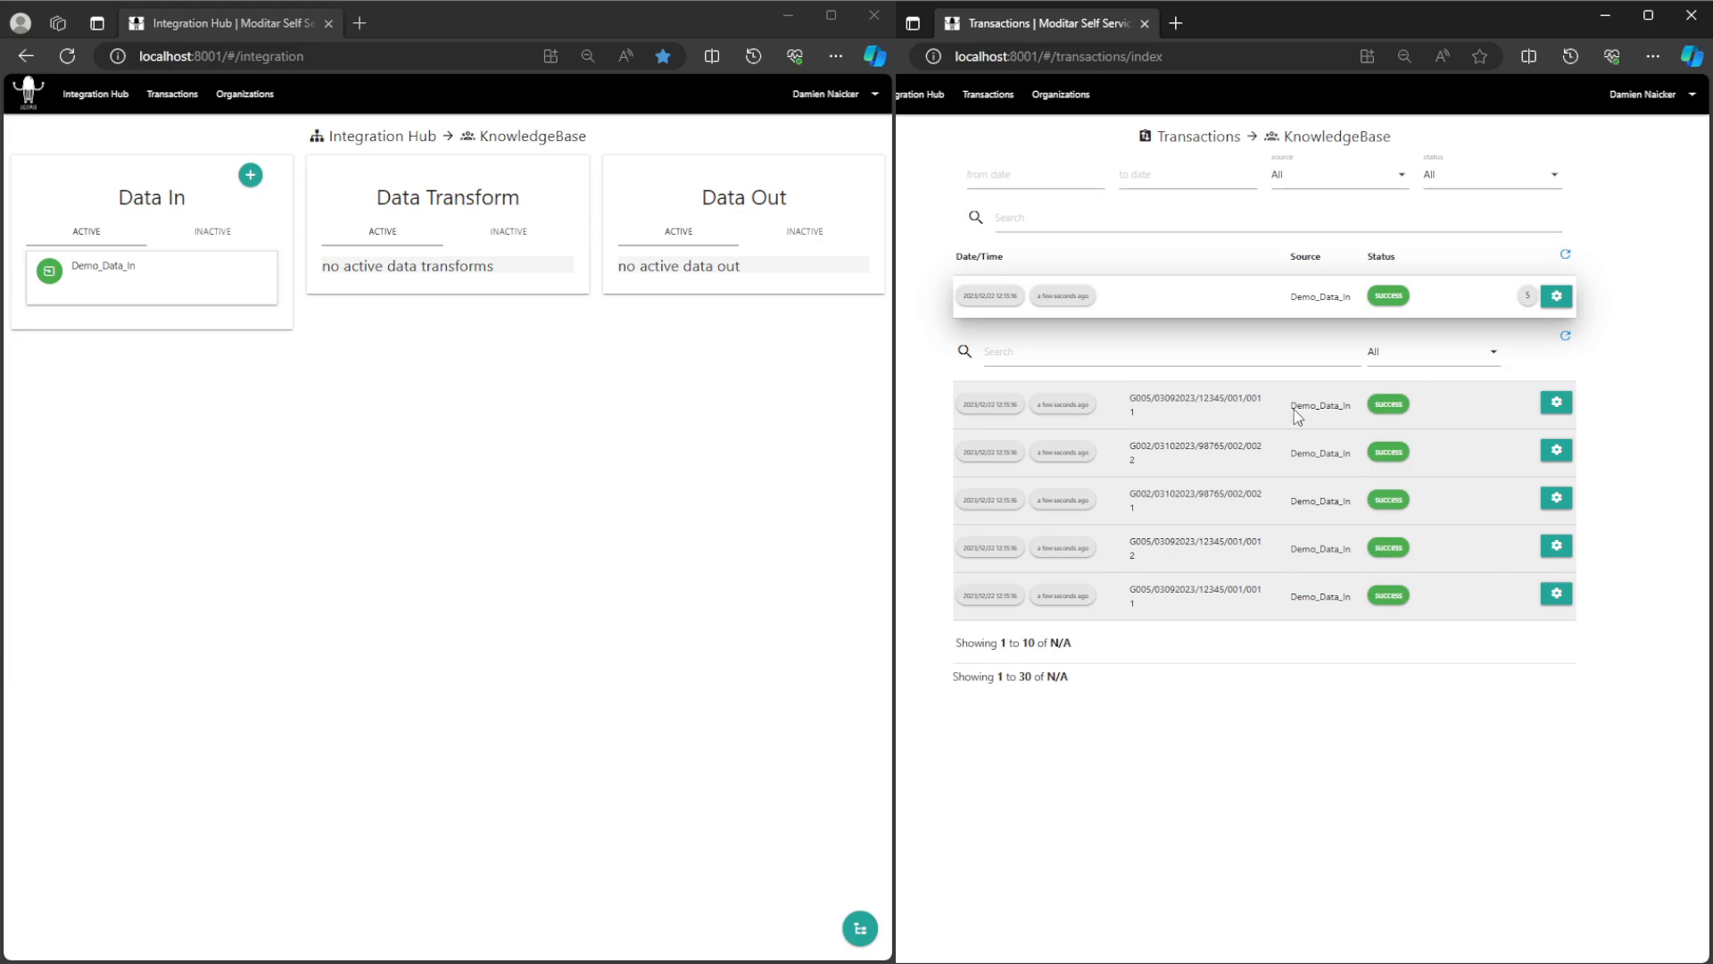
left_click(89, 267)
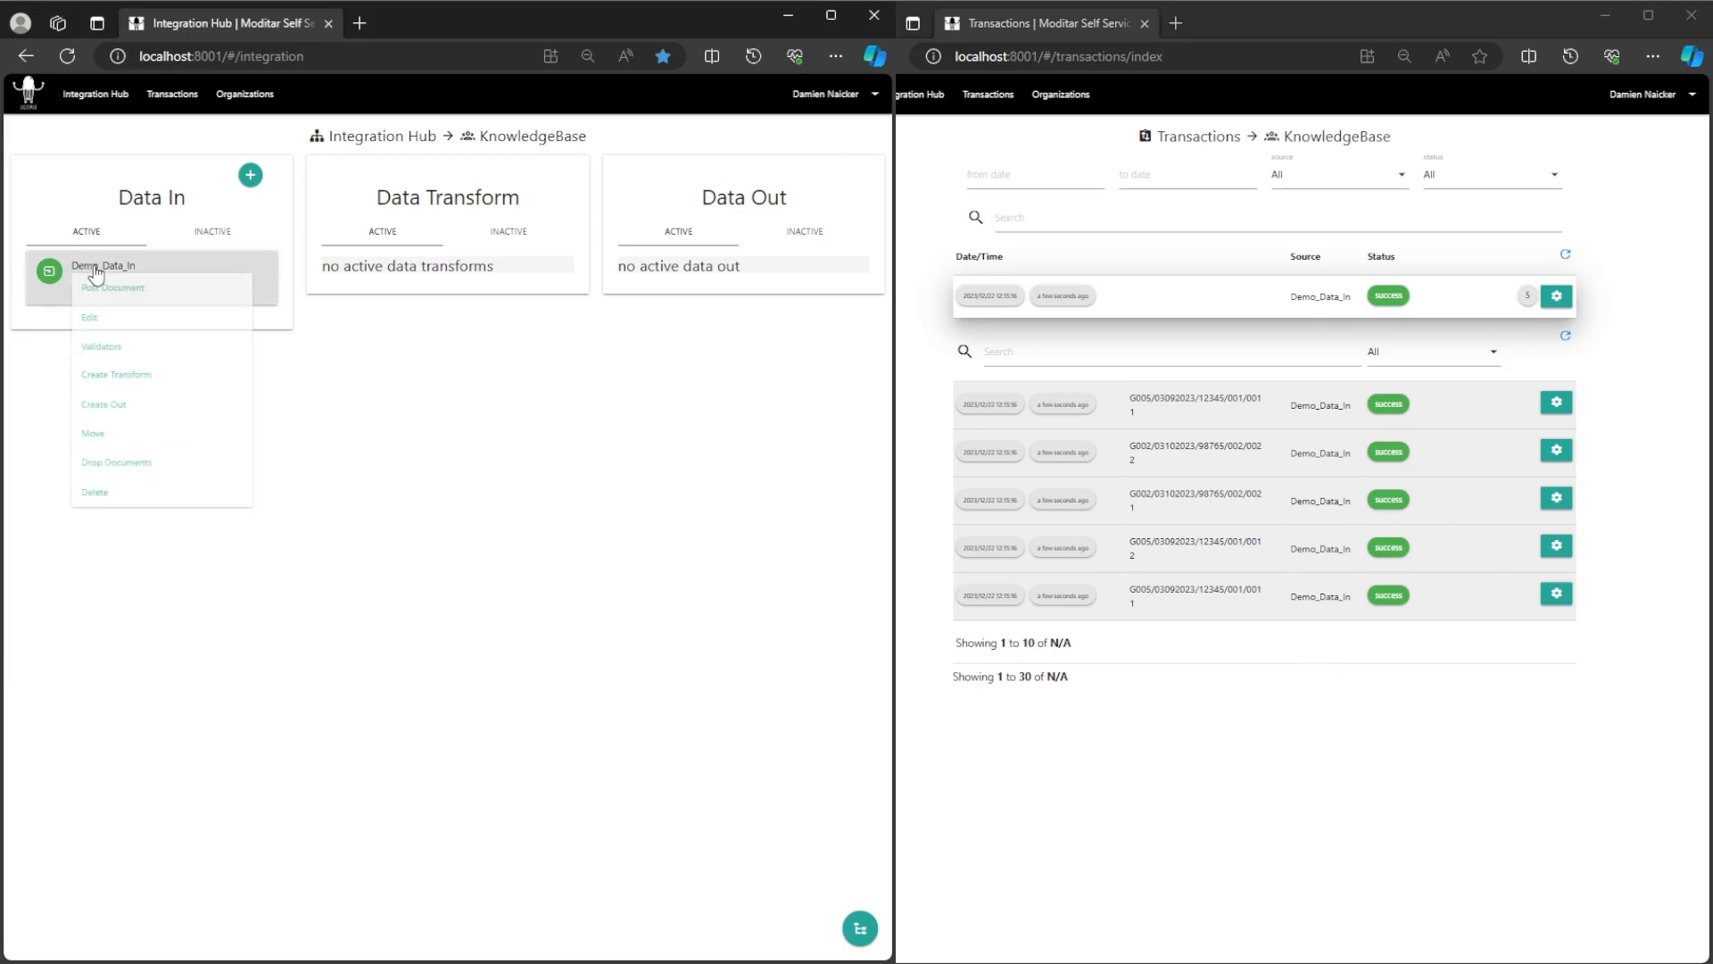
left_click(132, 382)
left_click(84, 337)
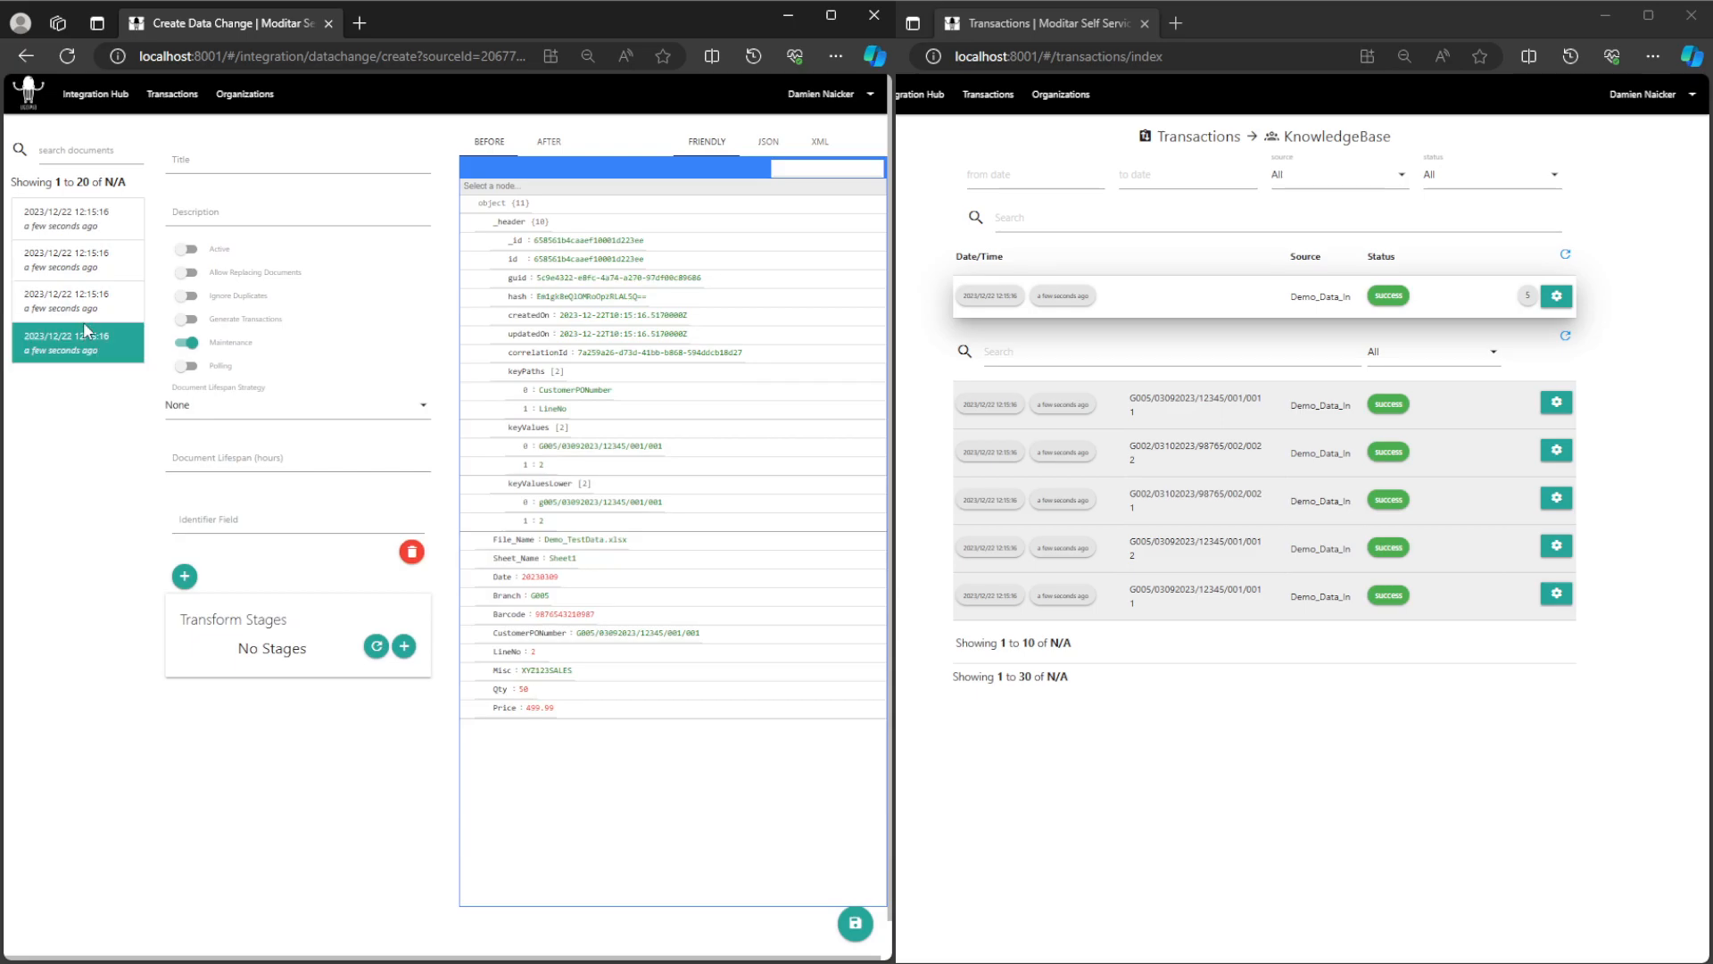
left_click(88, 300)
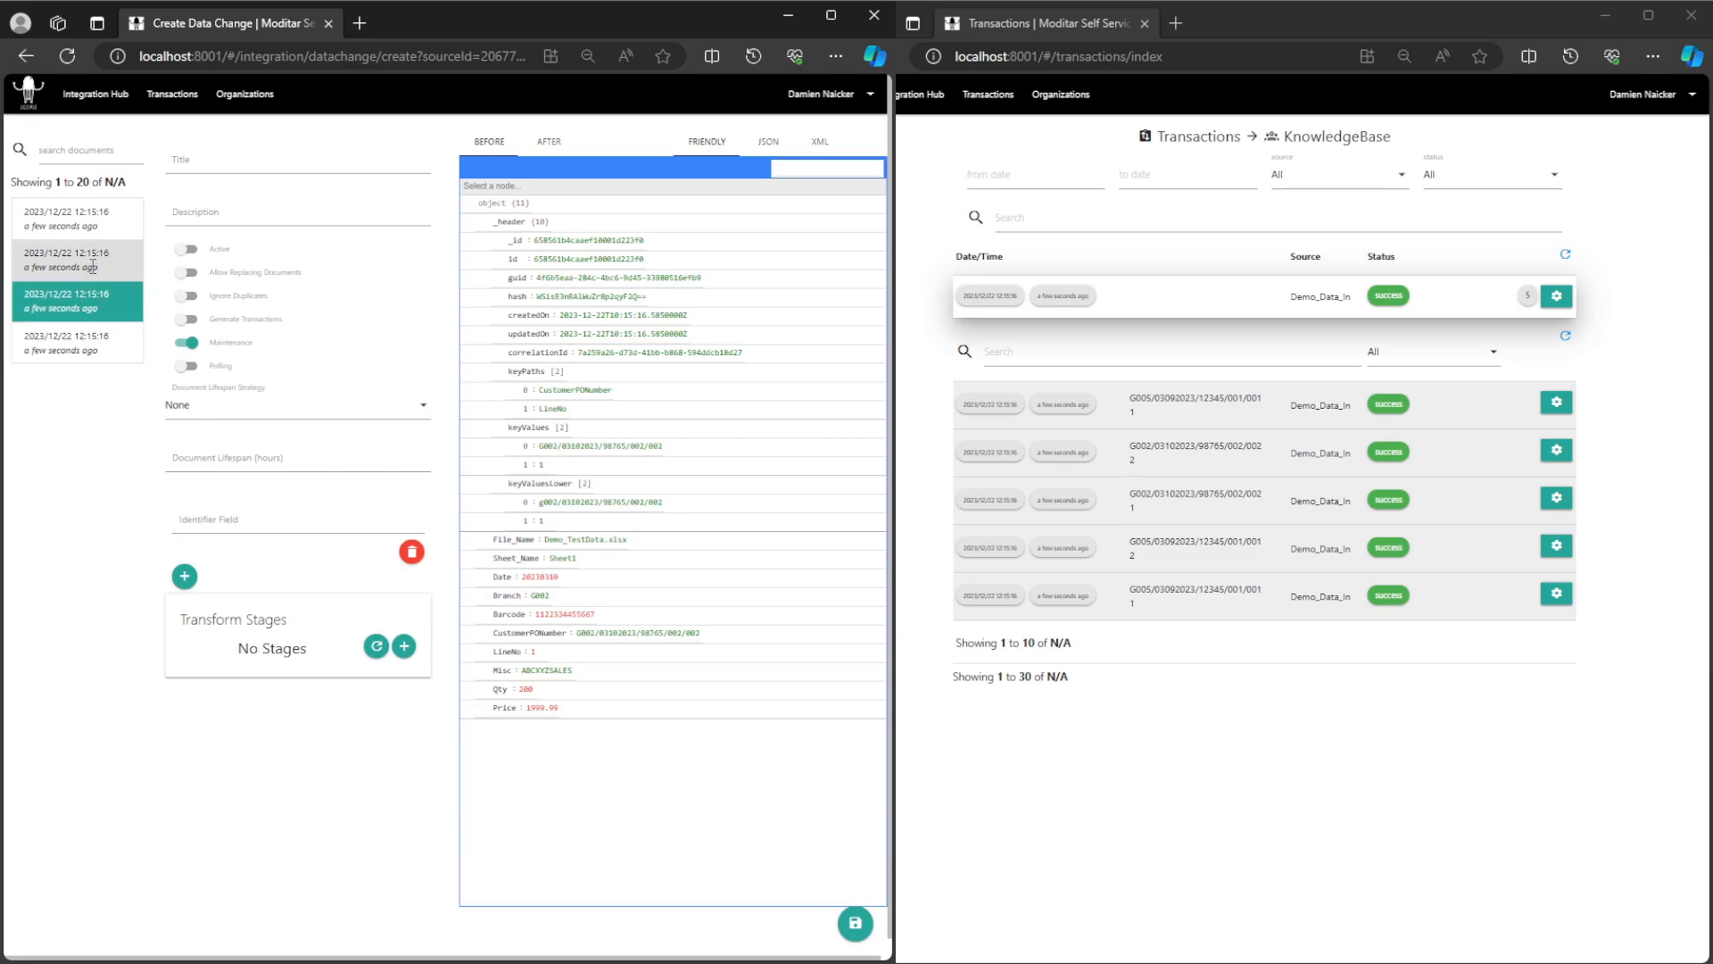
left_click(93, 266)
left_click(91, 234)
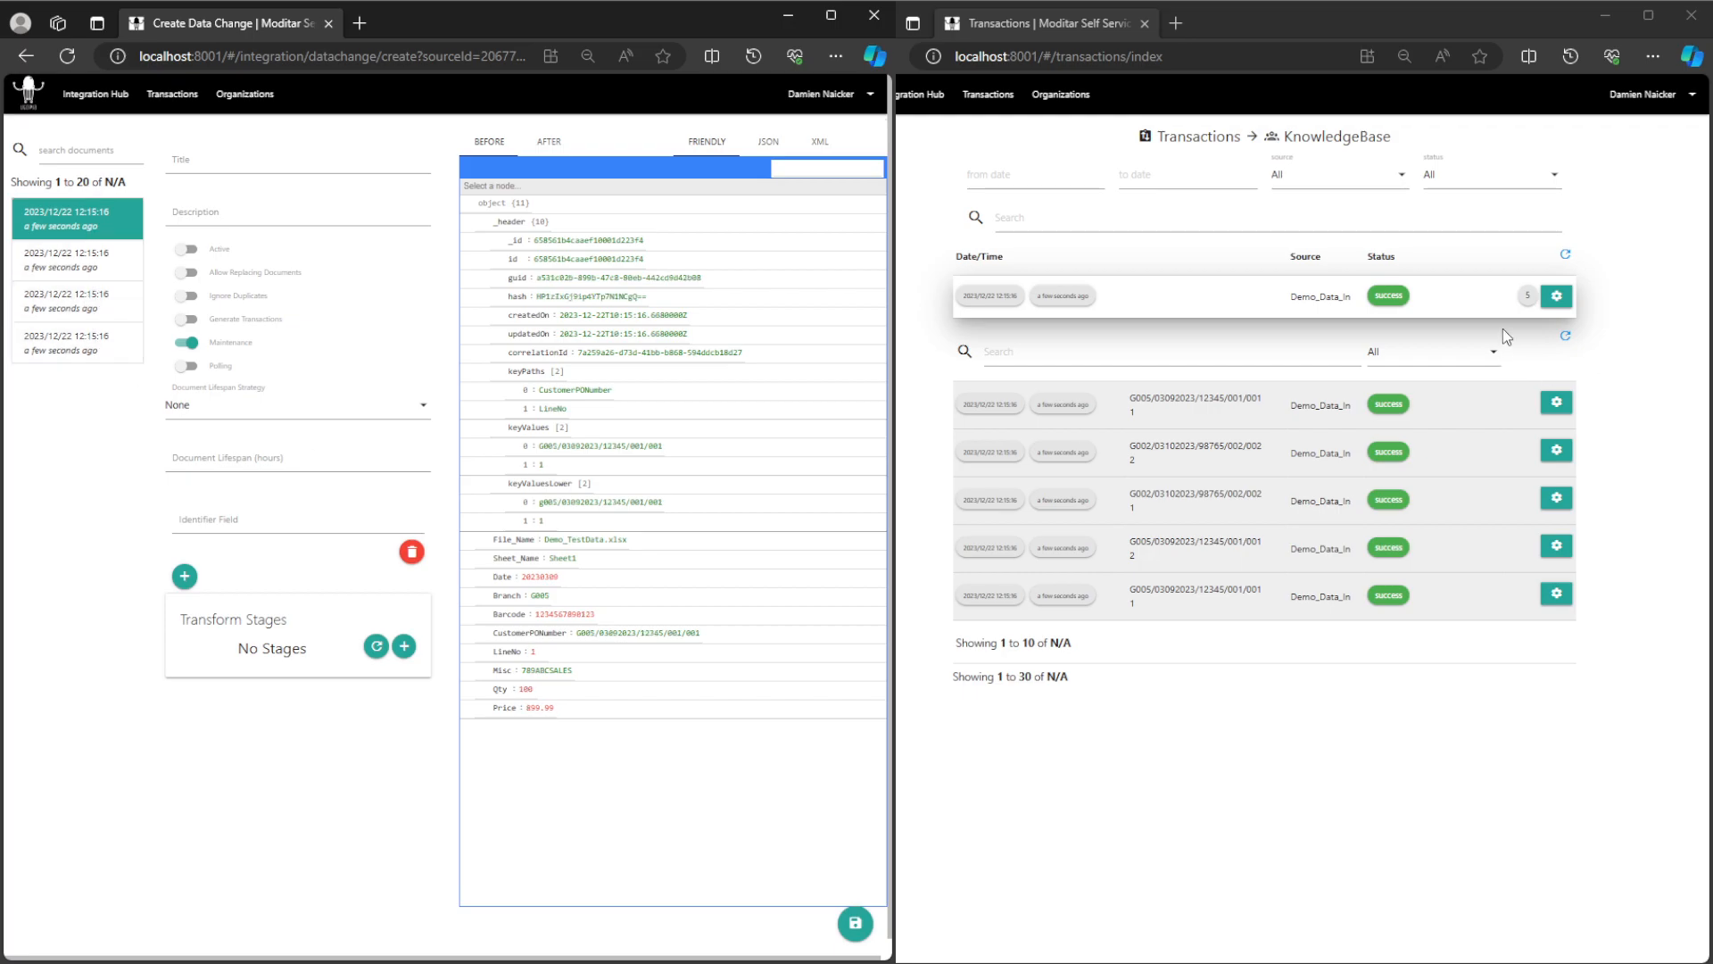
Step: Return to the Integration Hub and reopen the transform creation page of Demo_Data_In to recheck its stored documents
left_click(1565, 259)
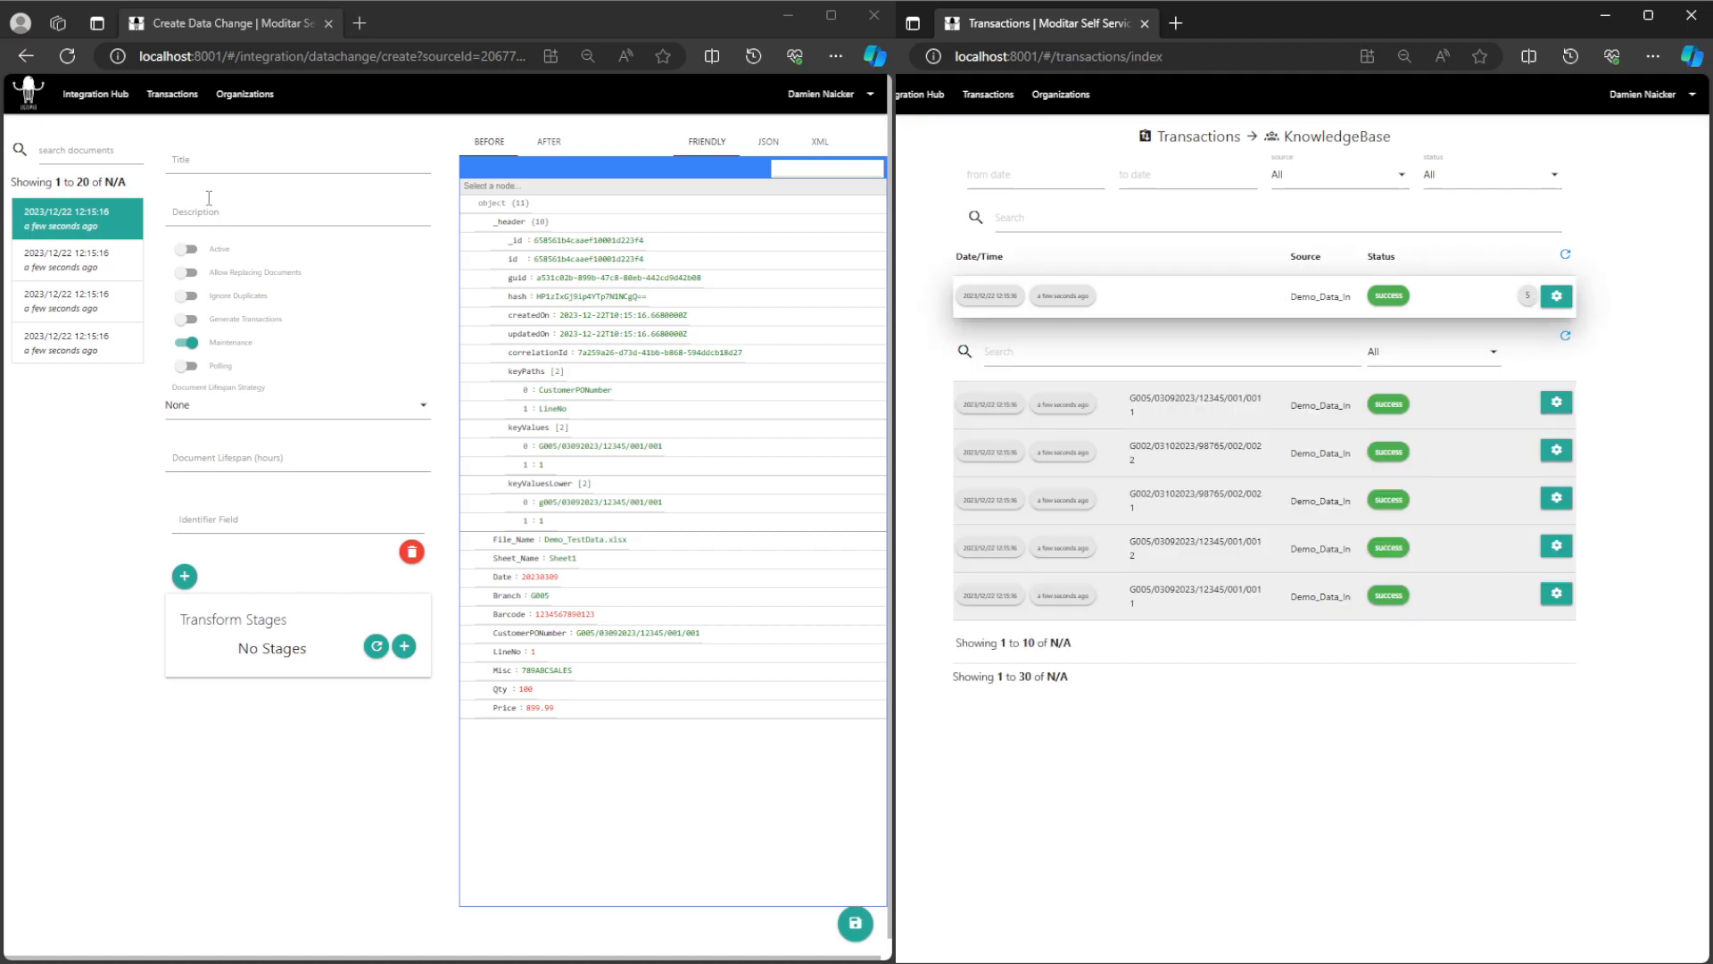
left_click(107, 105)
left_click(87, 271)
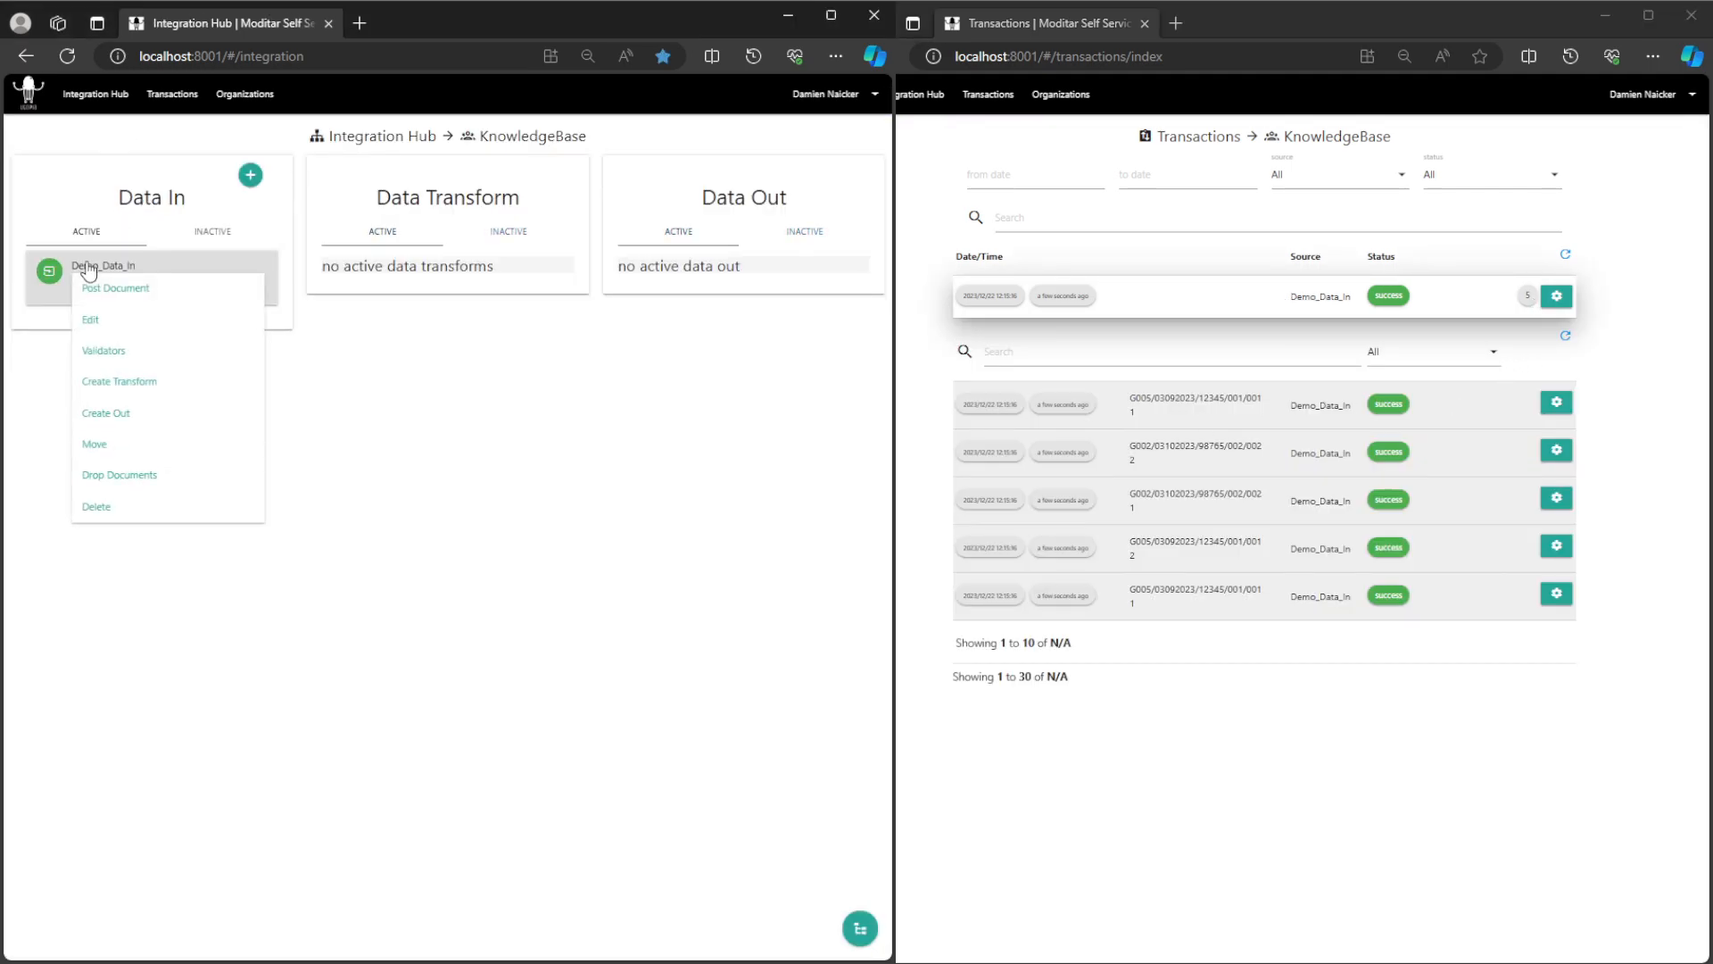
left_click(130, 393)
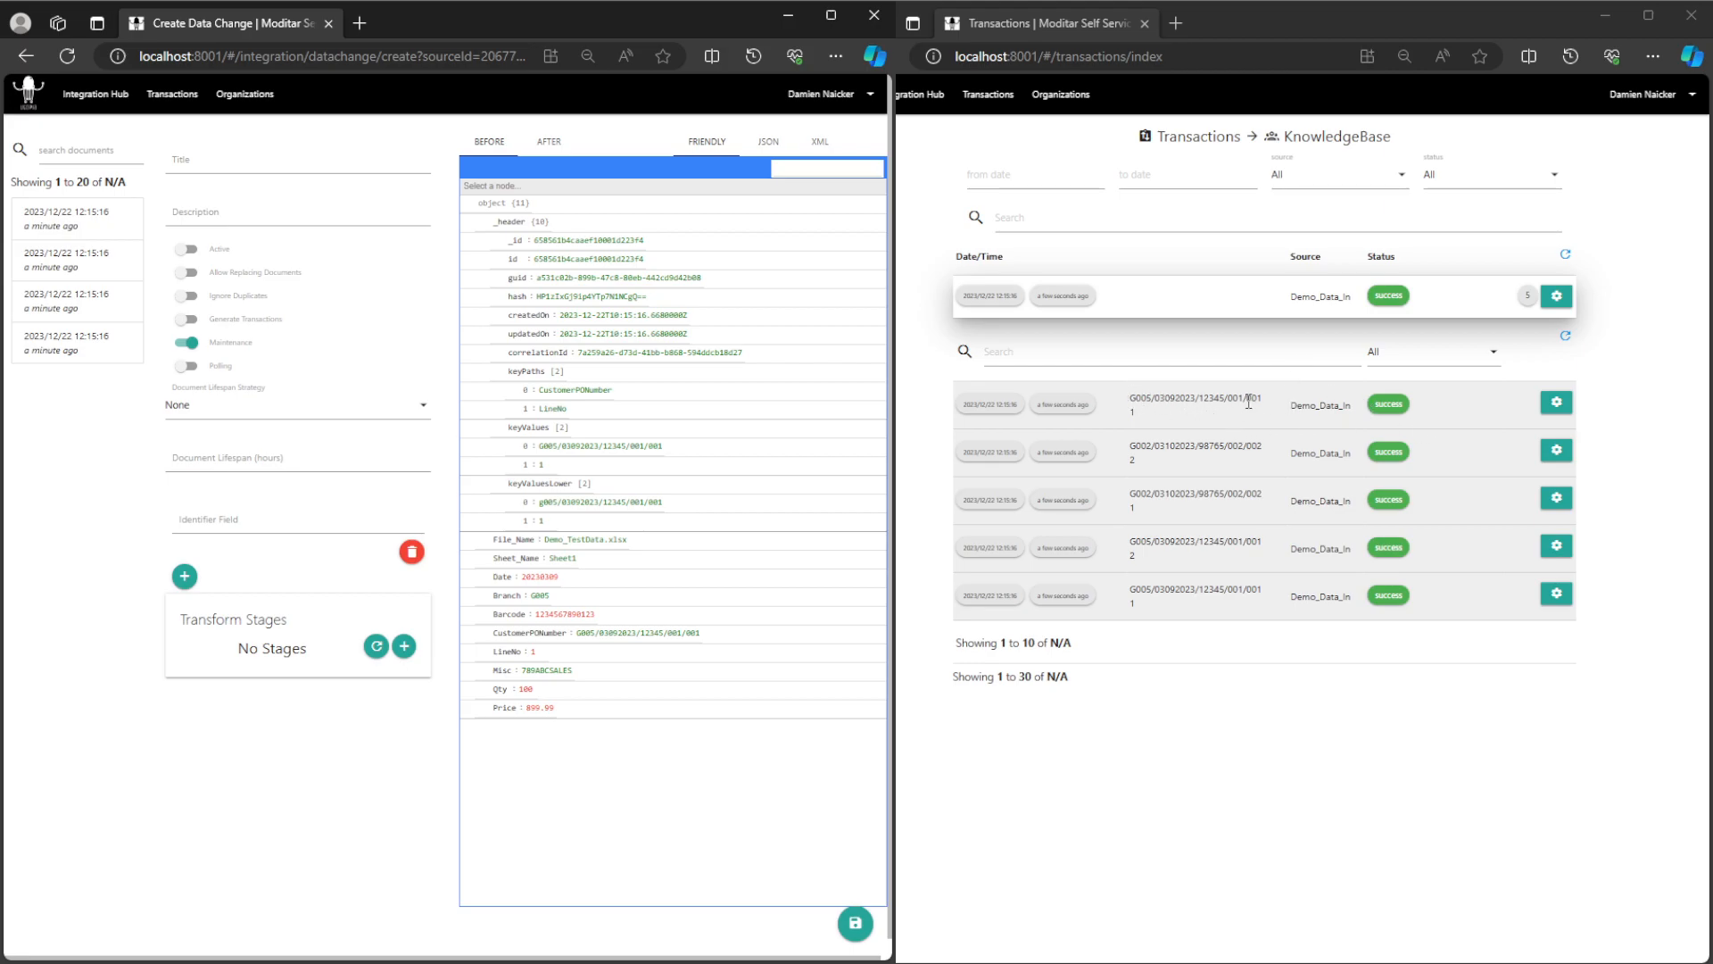
Step: Compare the PO number and line number identifiers of the first and last sub-transactions in the expanded transaction
left_click_drag(1129, 589, 1276, 588)
left_click_drag(1127, 403, 1263, 412)
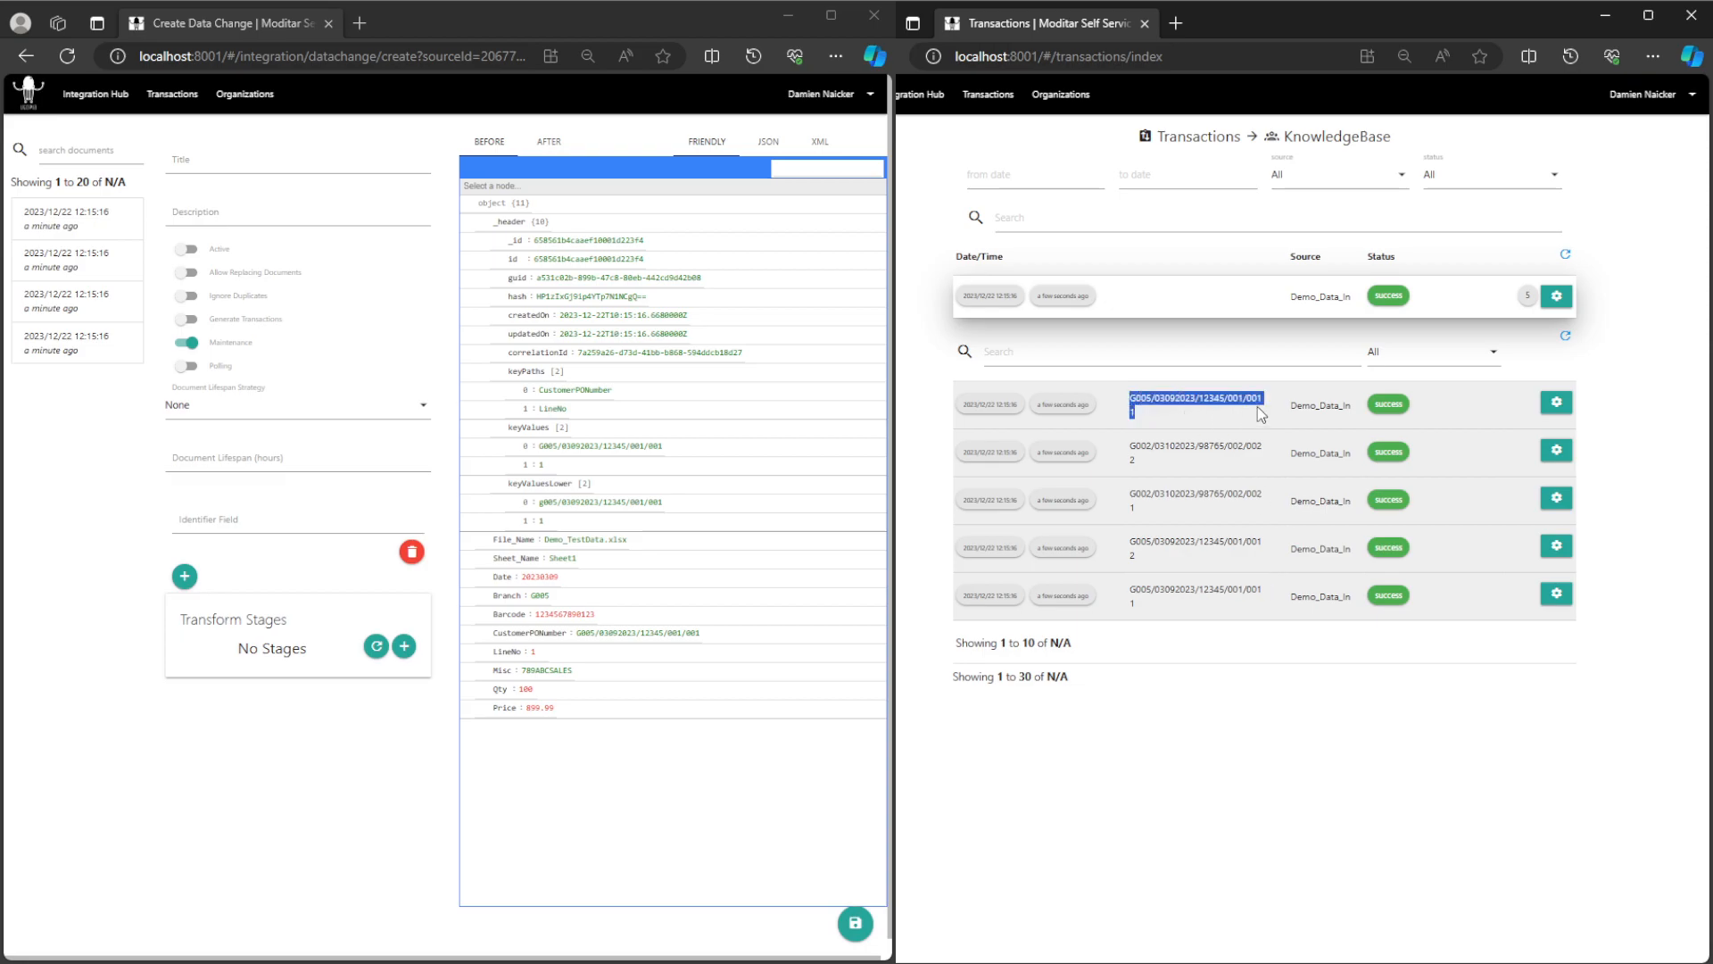
left_click(1205, 423)
left_click_drag(1125, 399, 1272, 404)
double_click(1137, 413)
left_click(1234, 688)
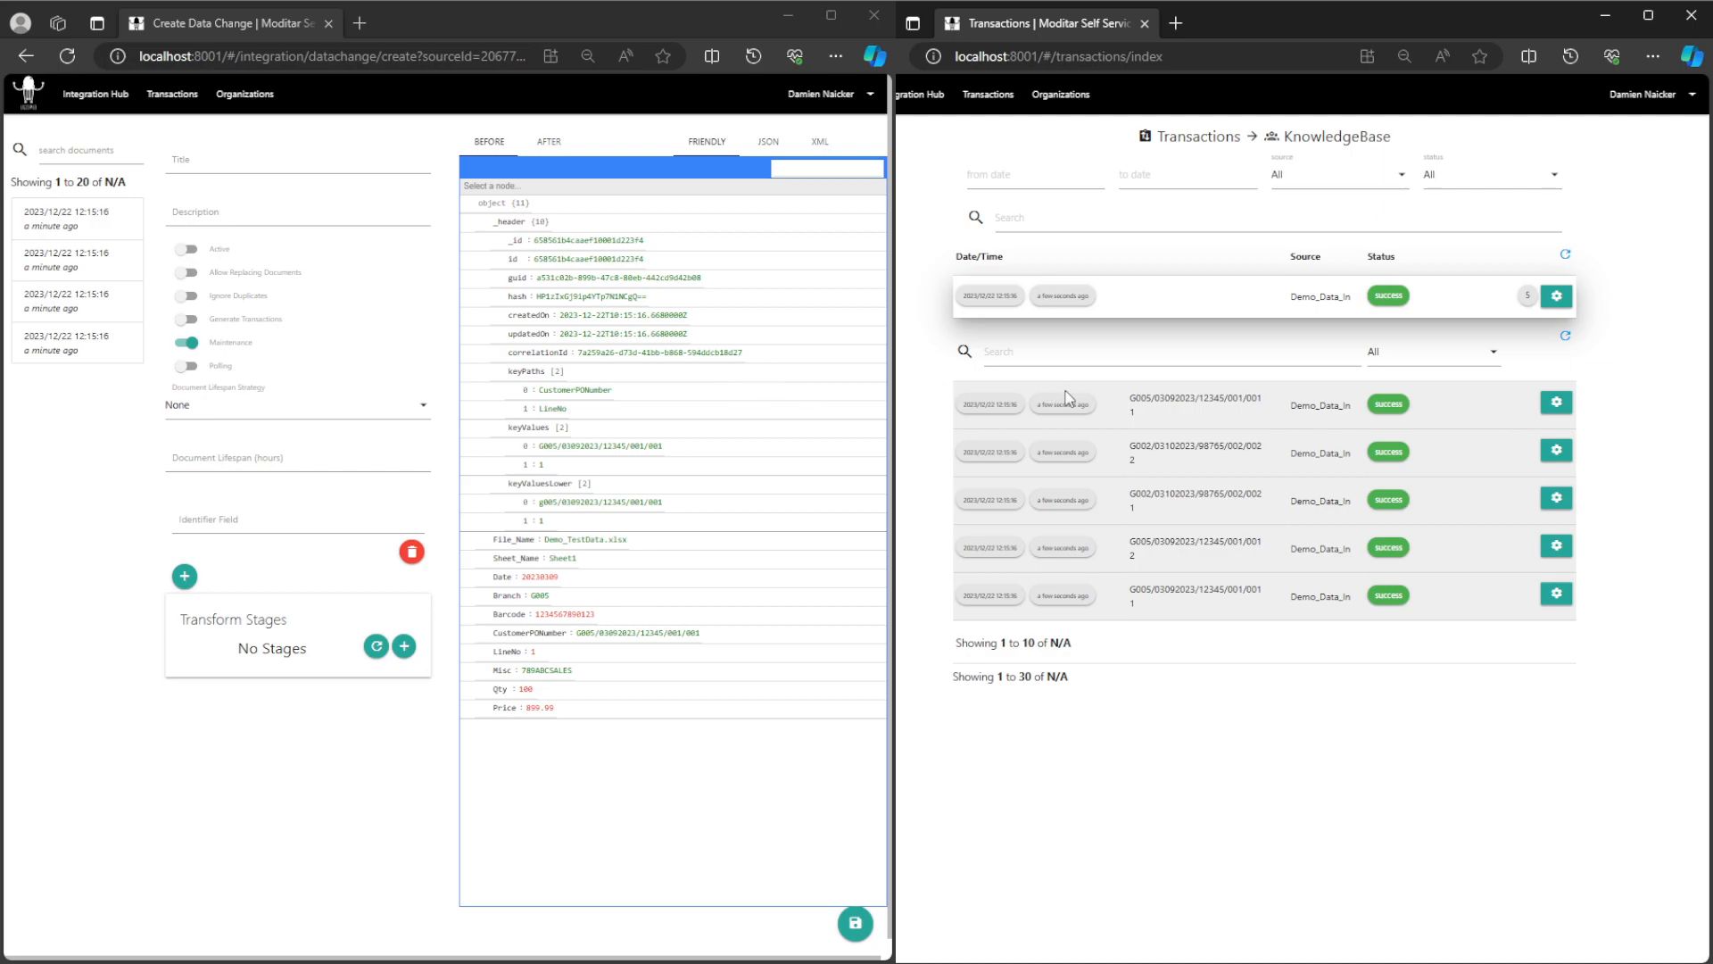
Step: Refresh the transactions list, then turn off Allow Replacing Documents in the Demo_Data_In entry and save it
left_click(1561, 257)
left_click(101, 116)
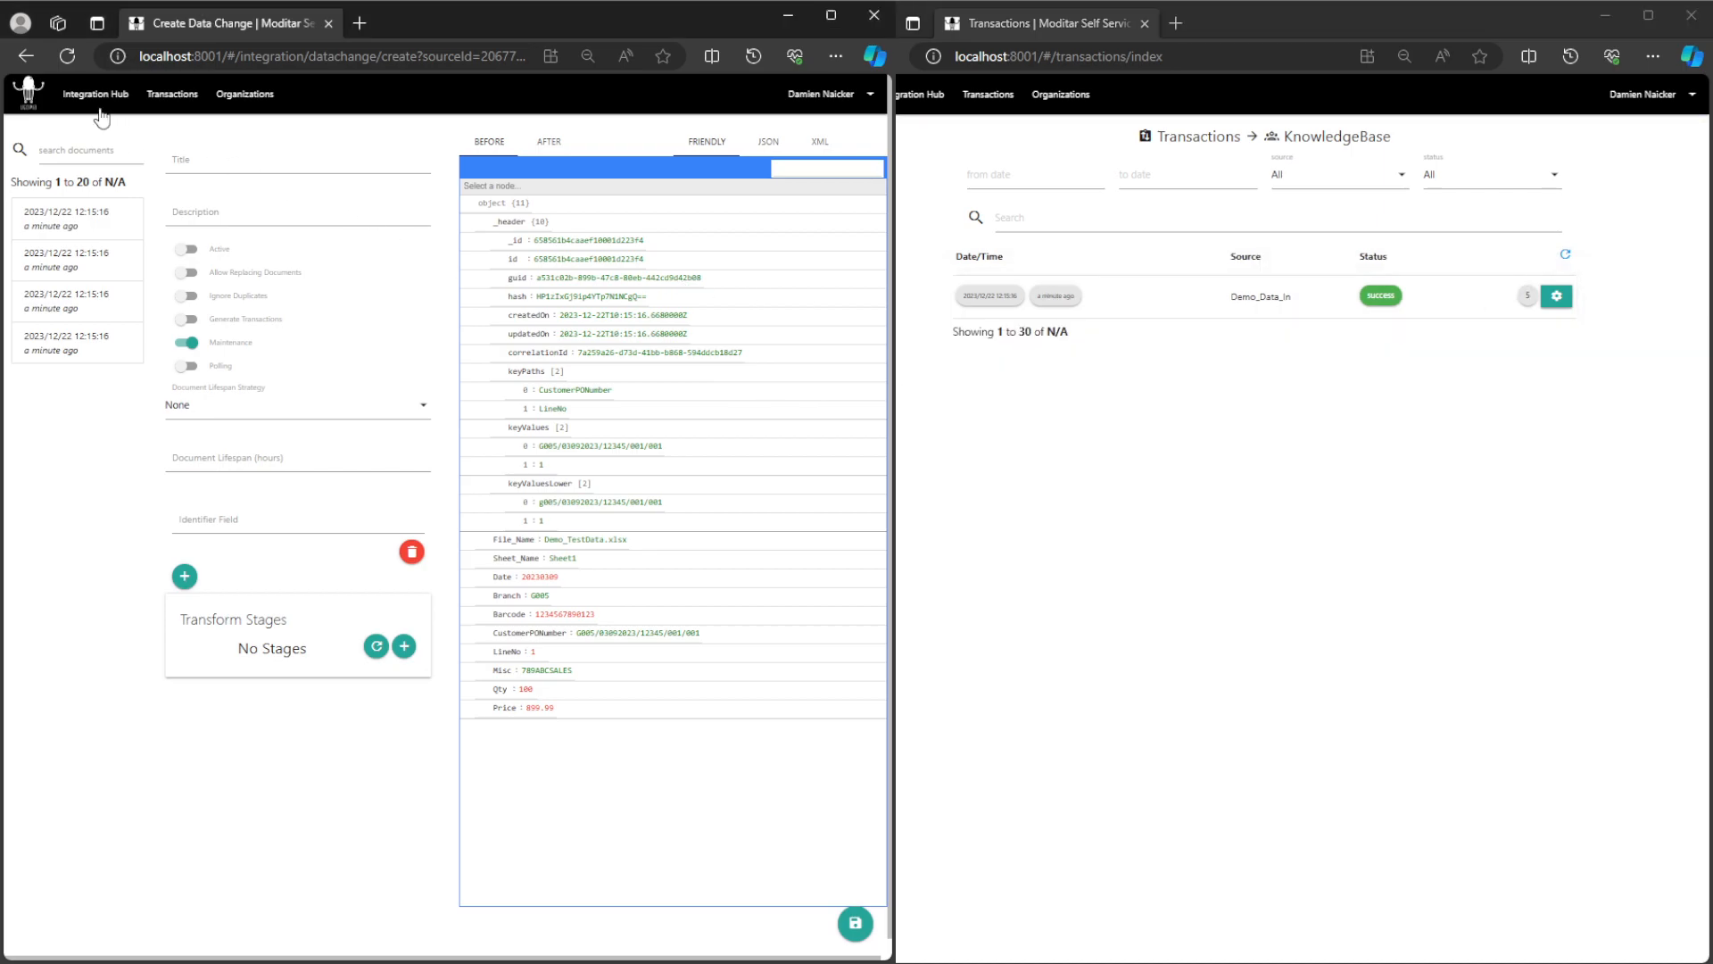
left_click(100, 98)
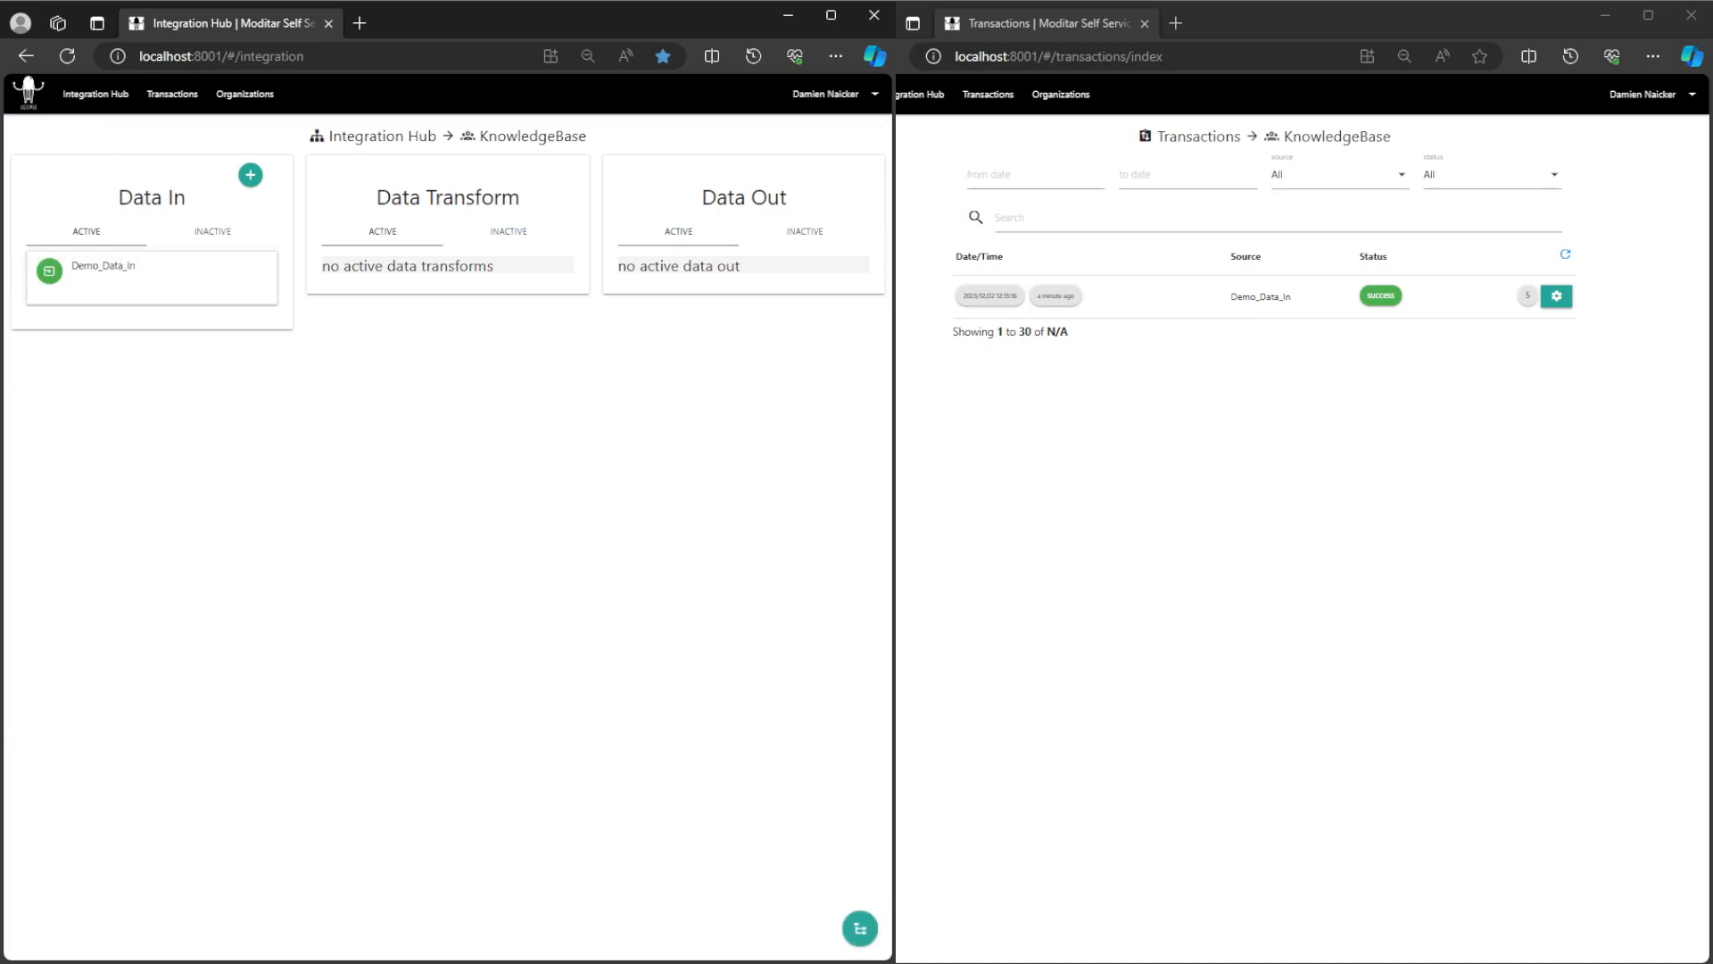
left_click(102, 266)
left_click(133, 321)
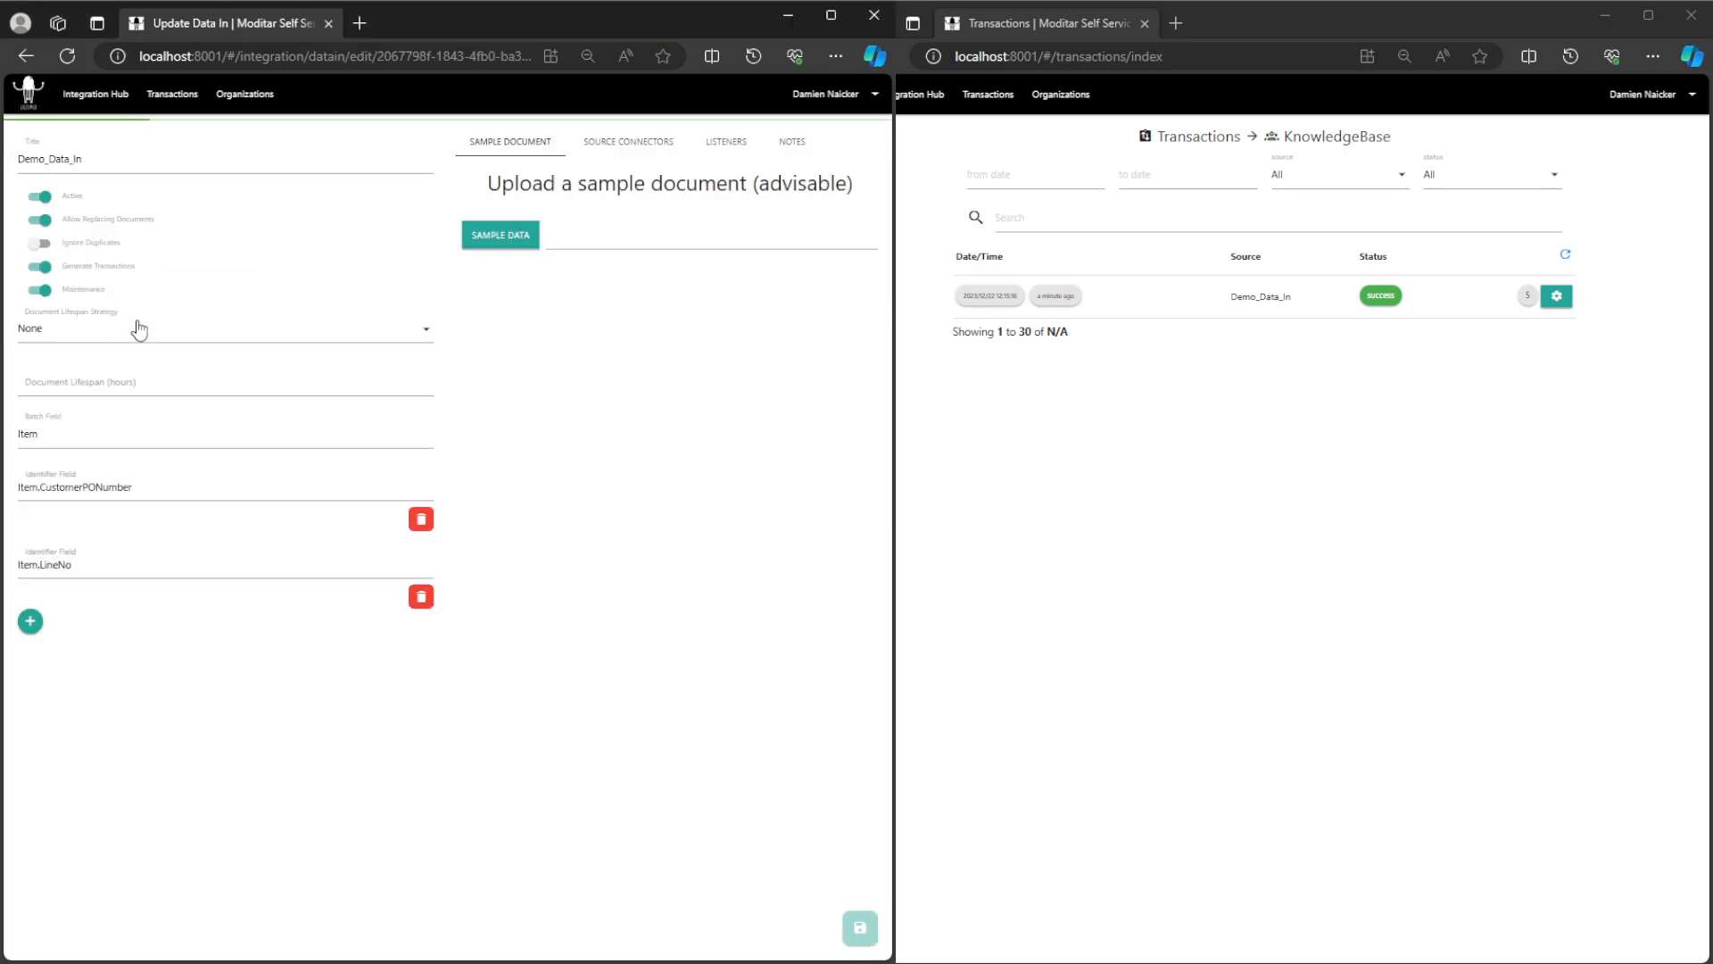
left_click(42, 221)
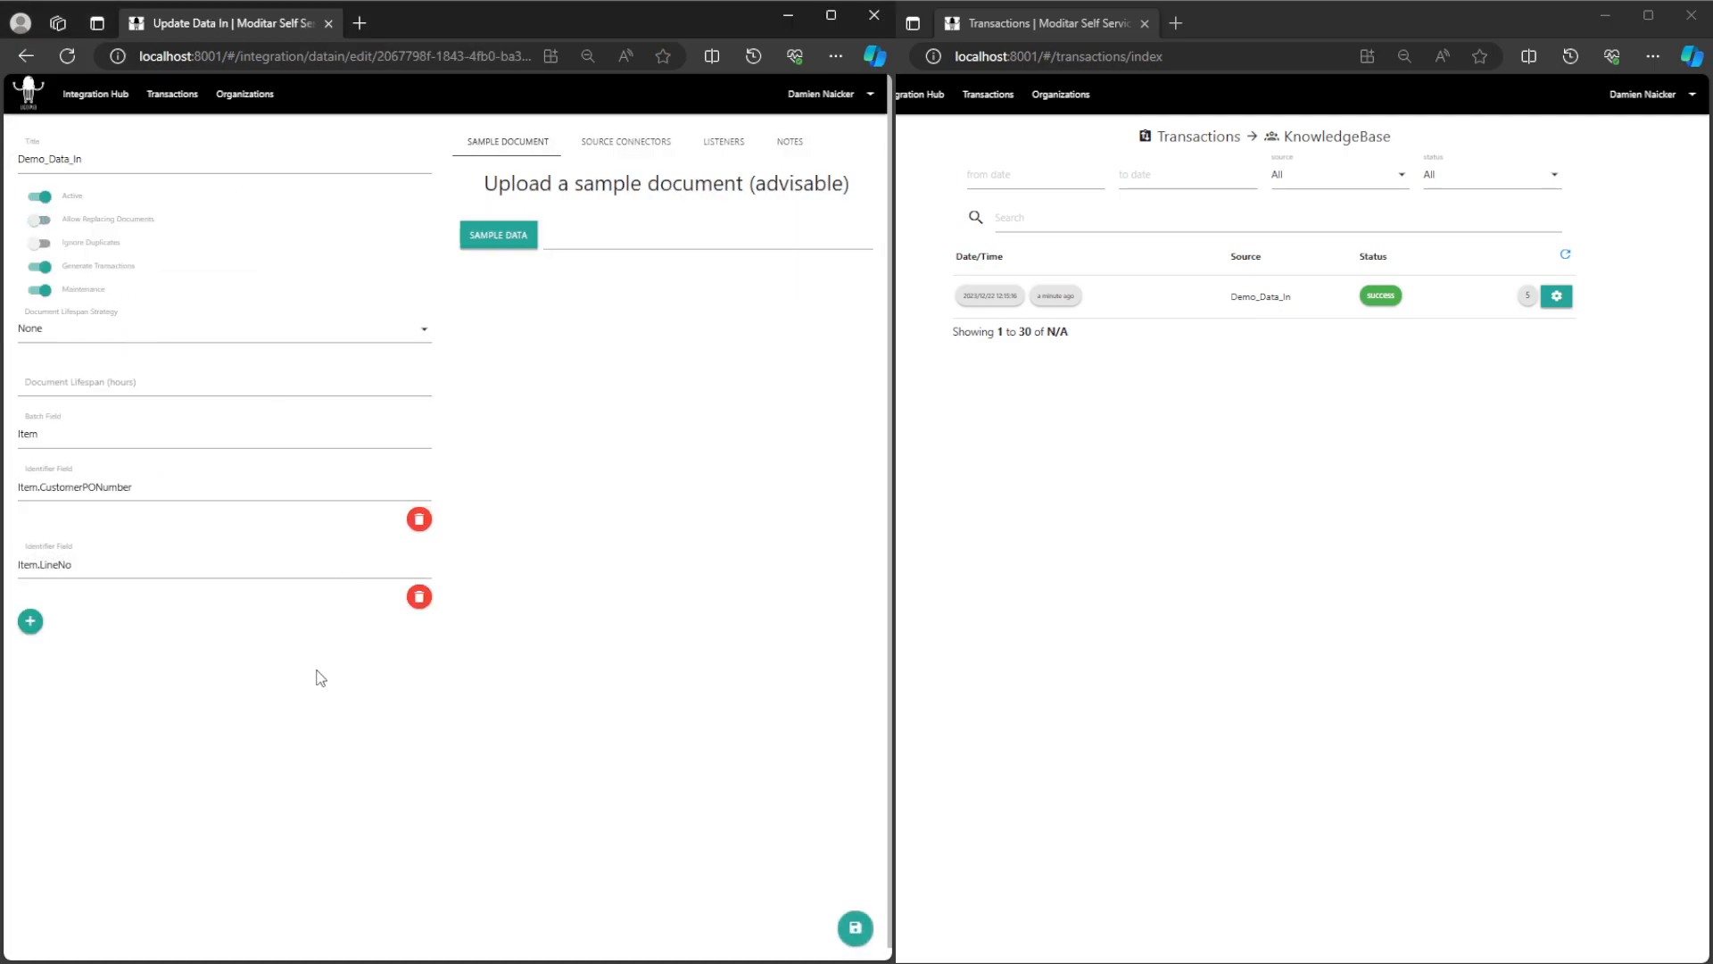
left_click(854, 929)
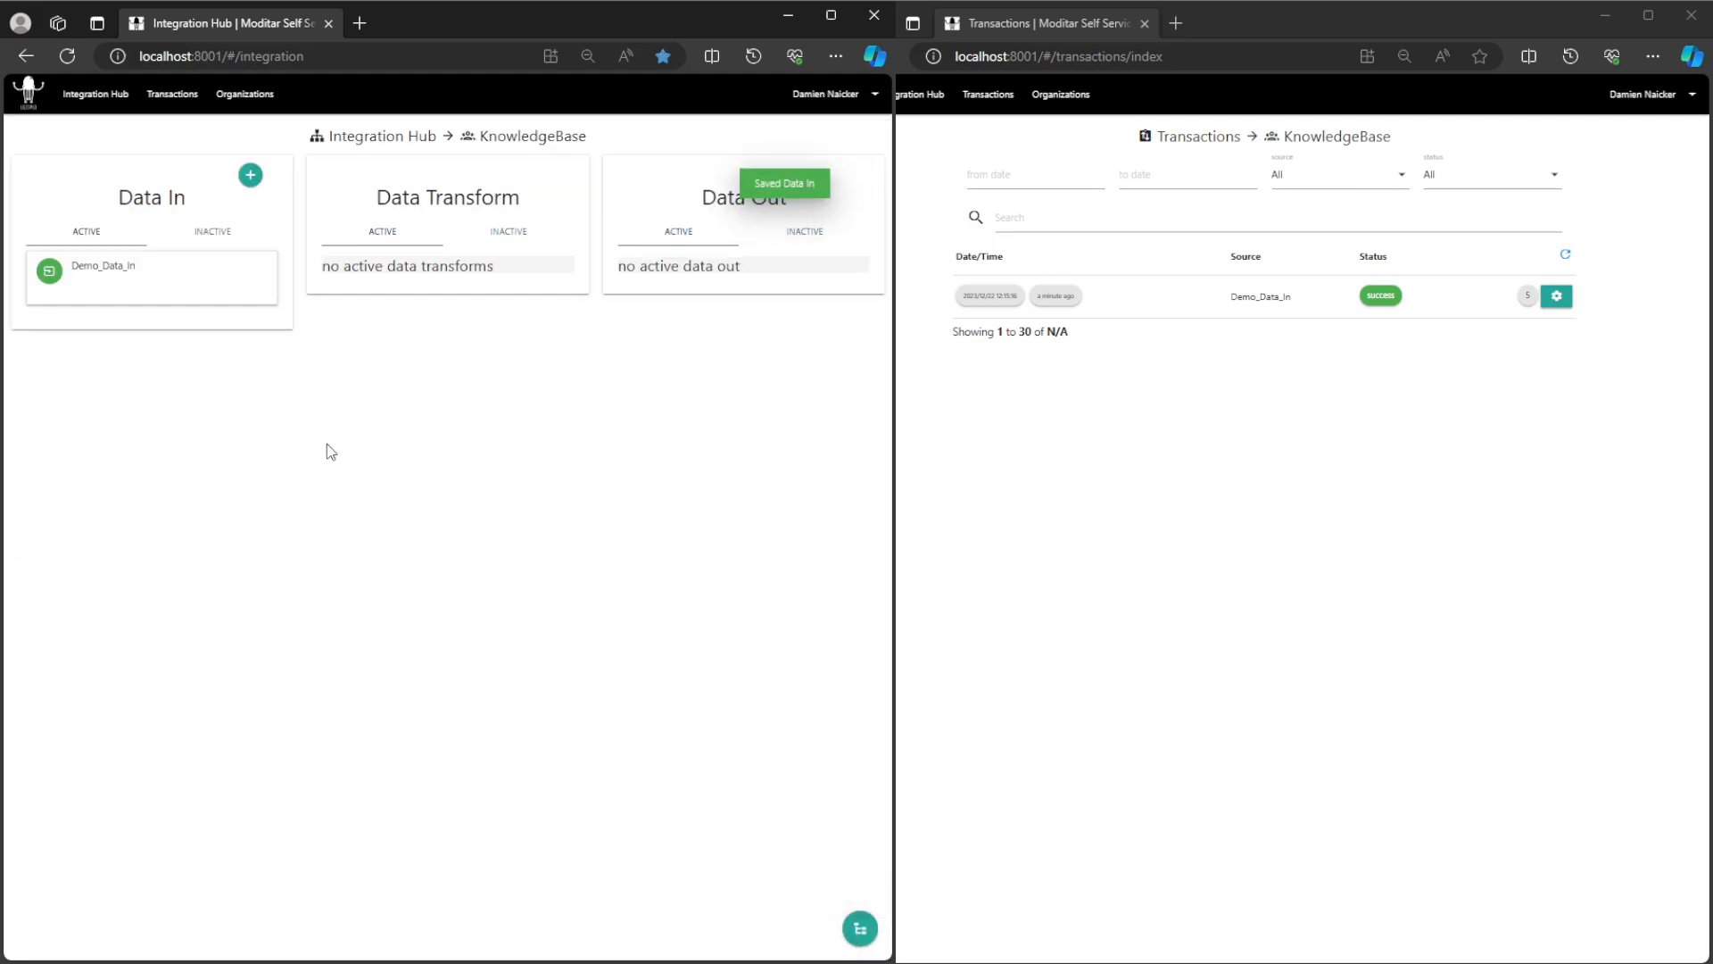
Step: Manually post Demo_TestData.xlsx into the Demo_Data_In entry with Ignore Duplicates turned off
left_click(126, 277)
left_click(126, 288)
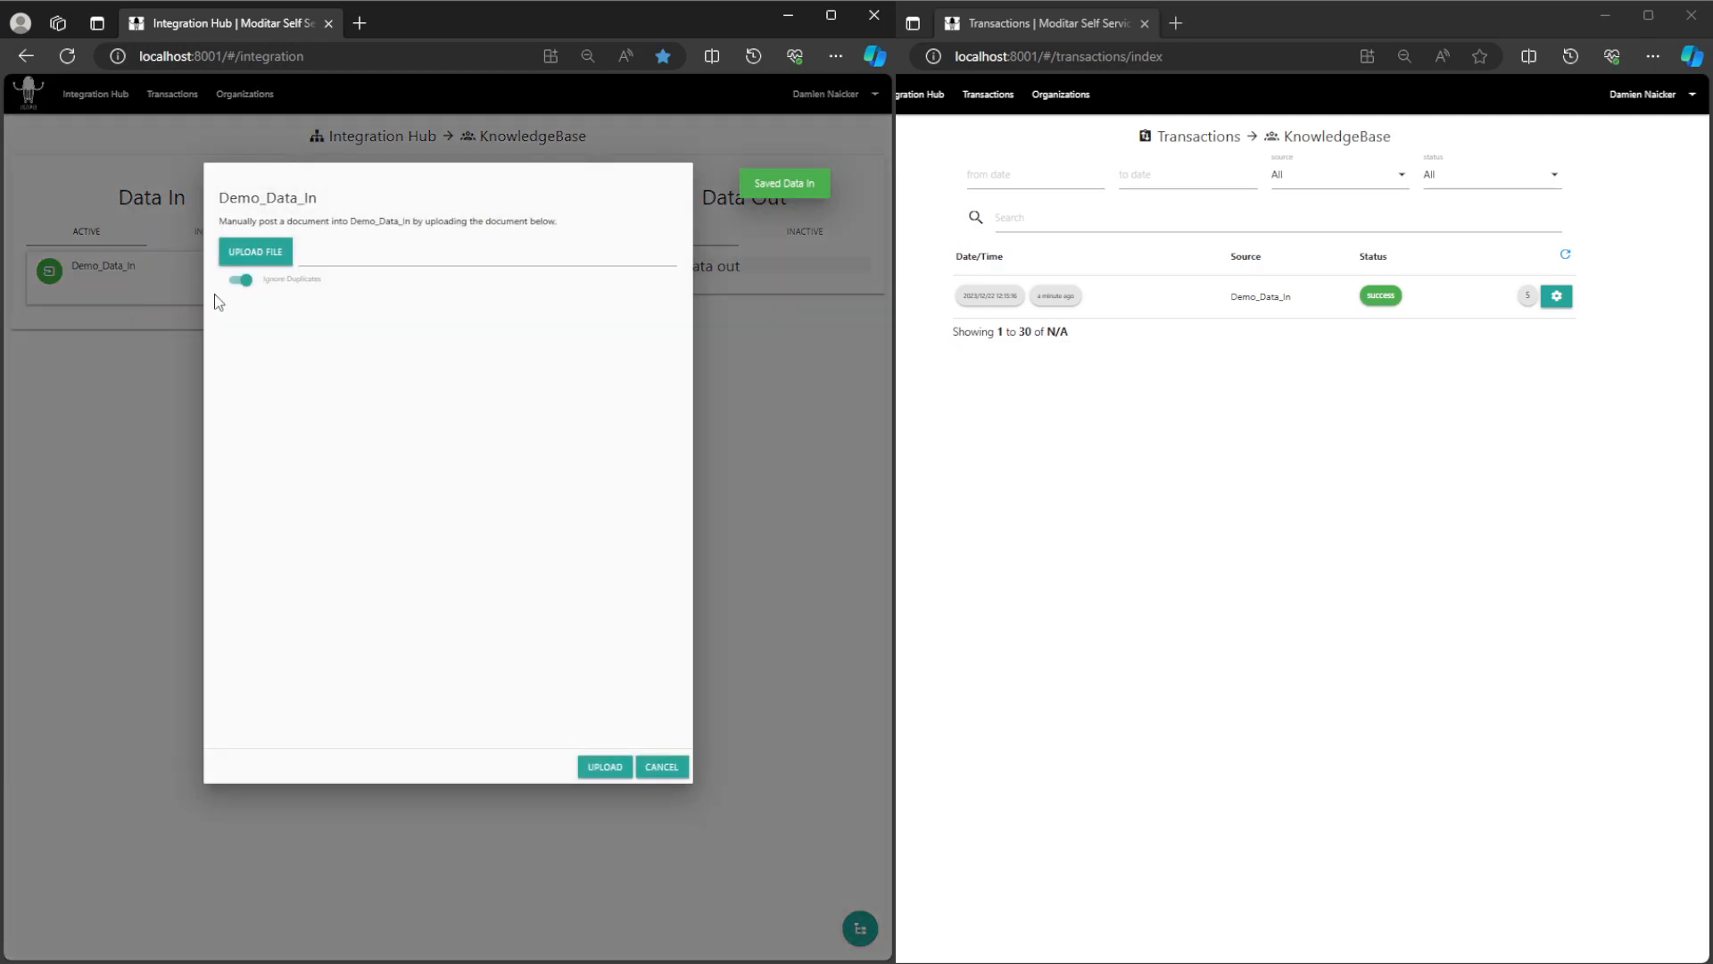
left_click(240, 279)
left_click(249, 253)
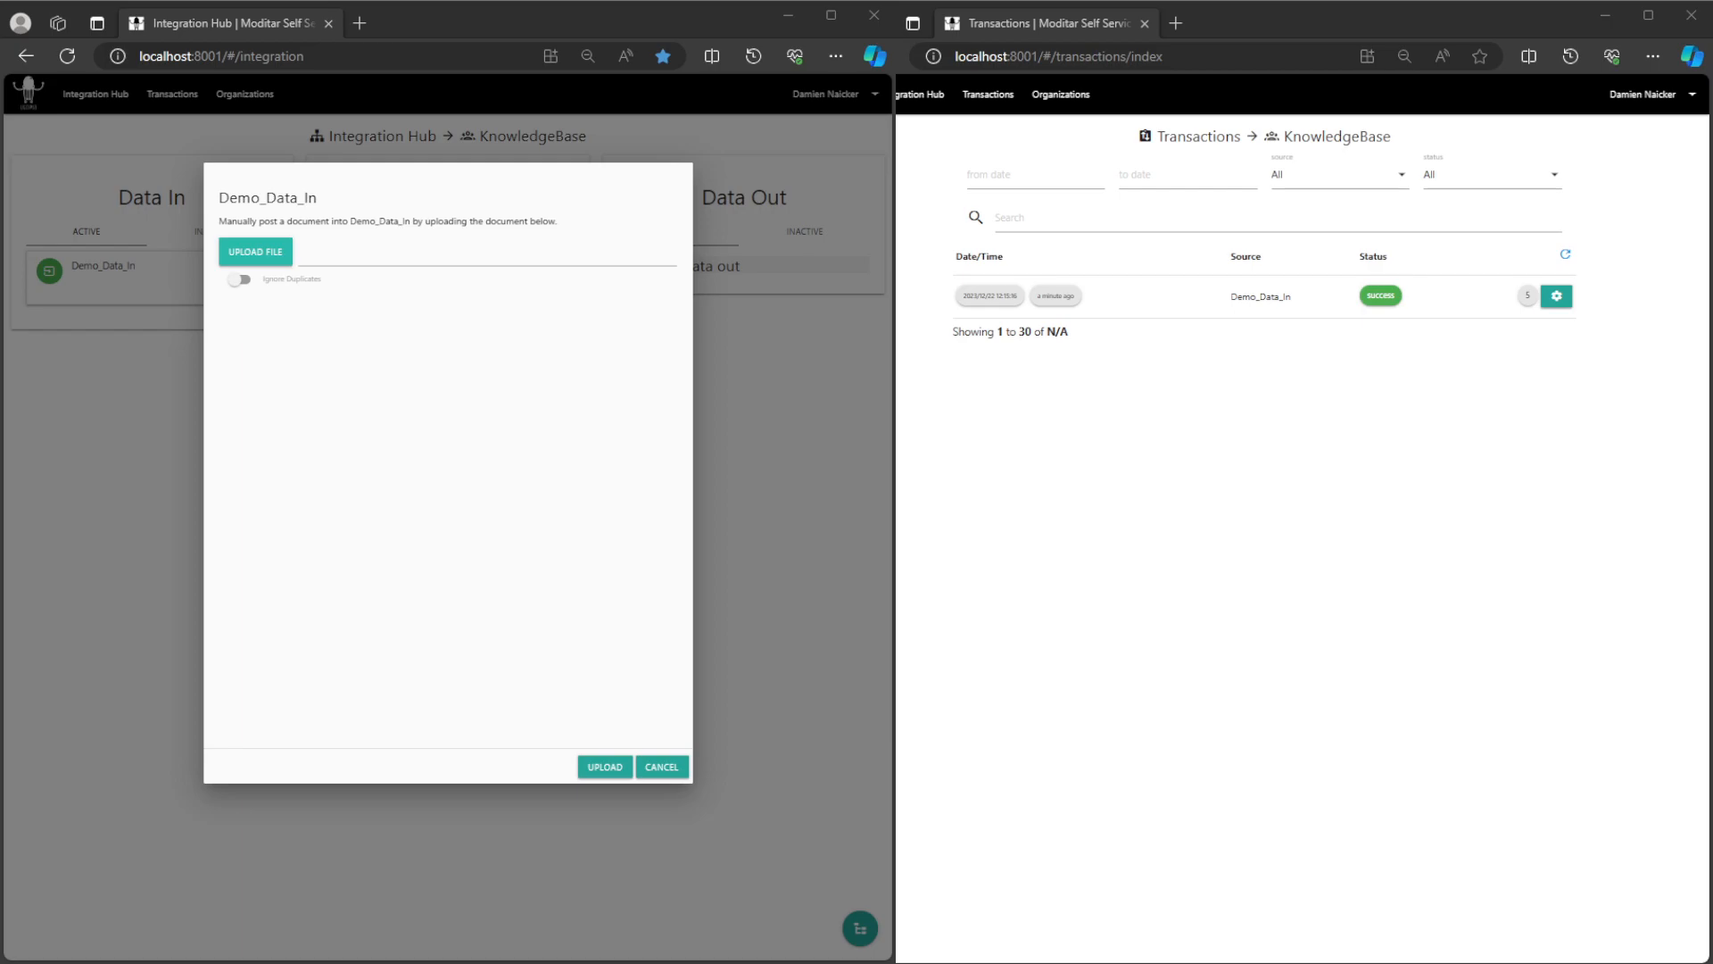
left_click(680, 669)
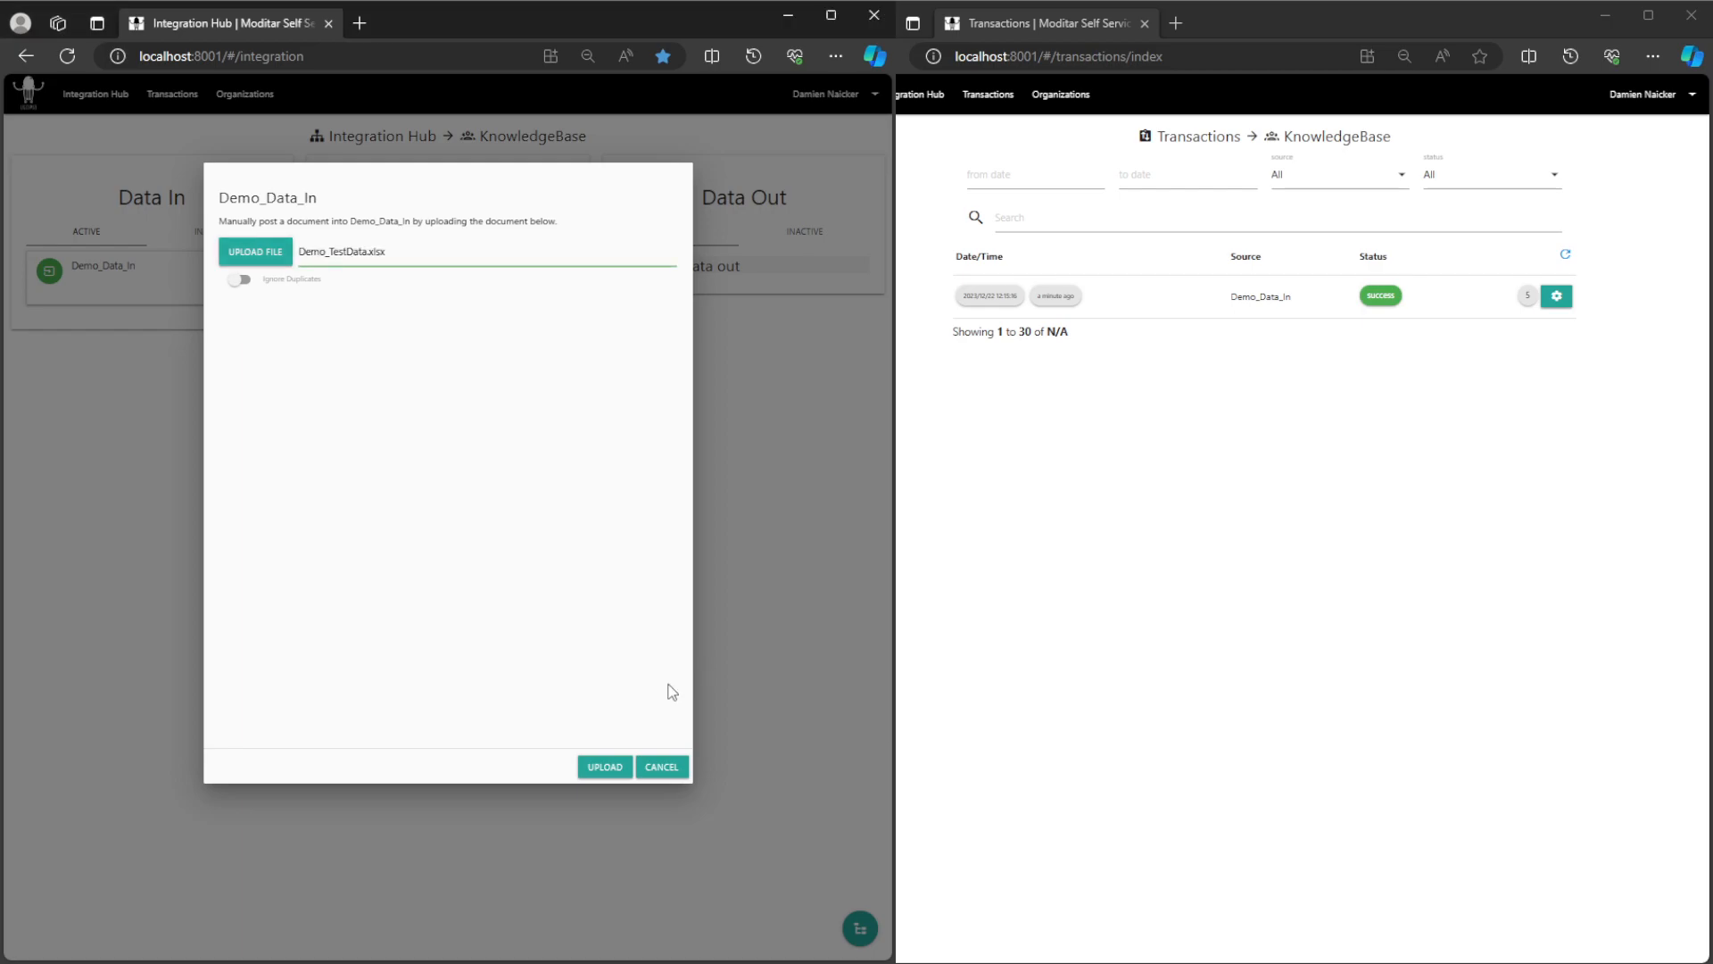
left_click(604, 767)
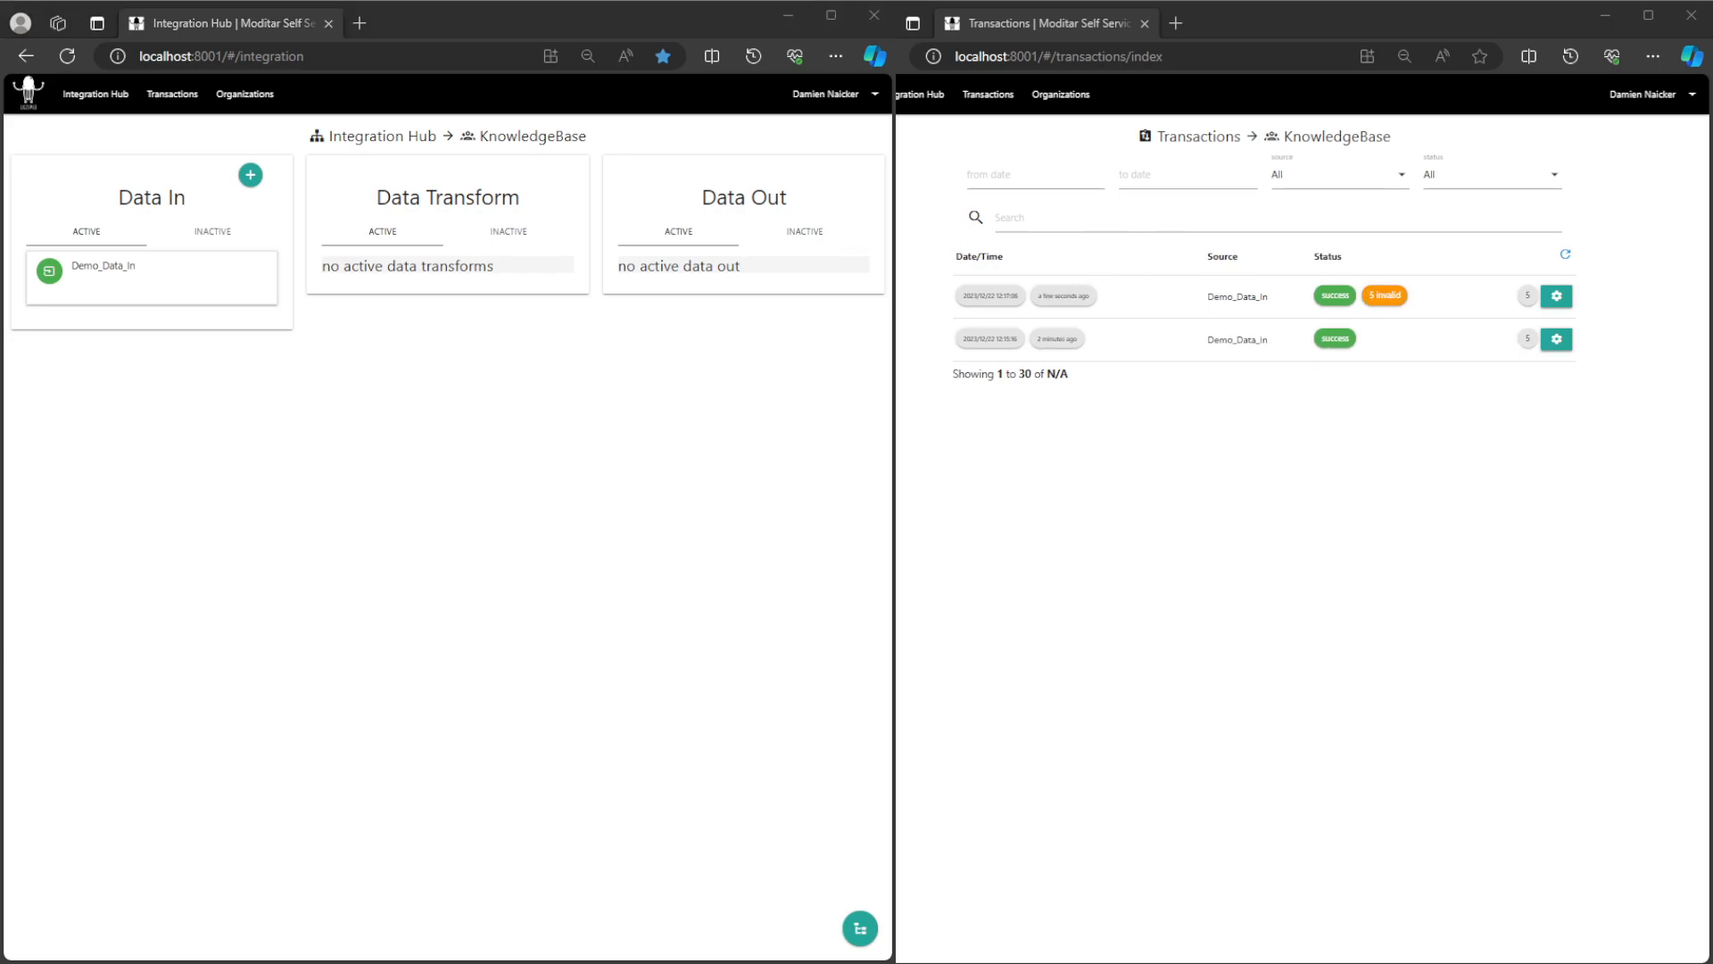
Step: Expand the newest transaction's sub-transactions, read the first one's status details about its document keys, and return to the refreshed transactions list
left_click(1564, 255)
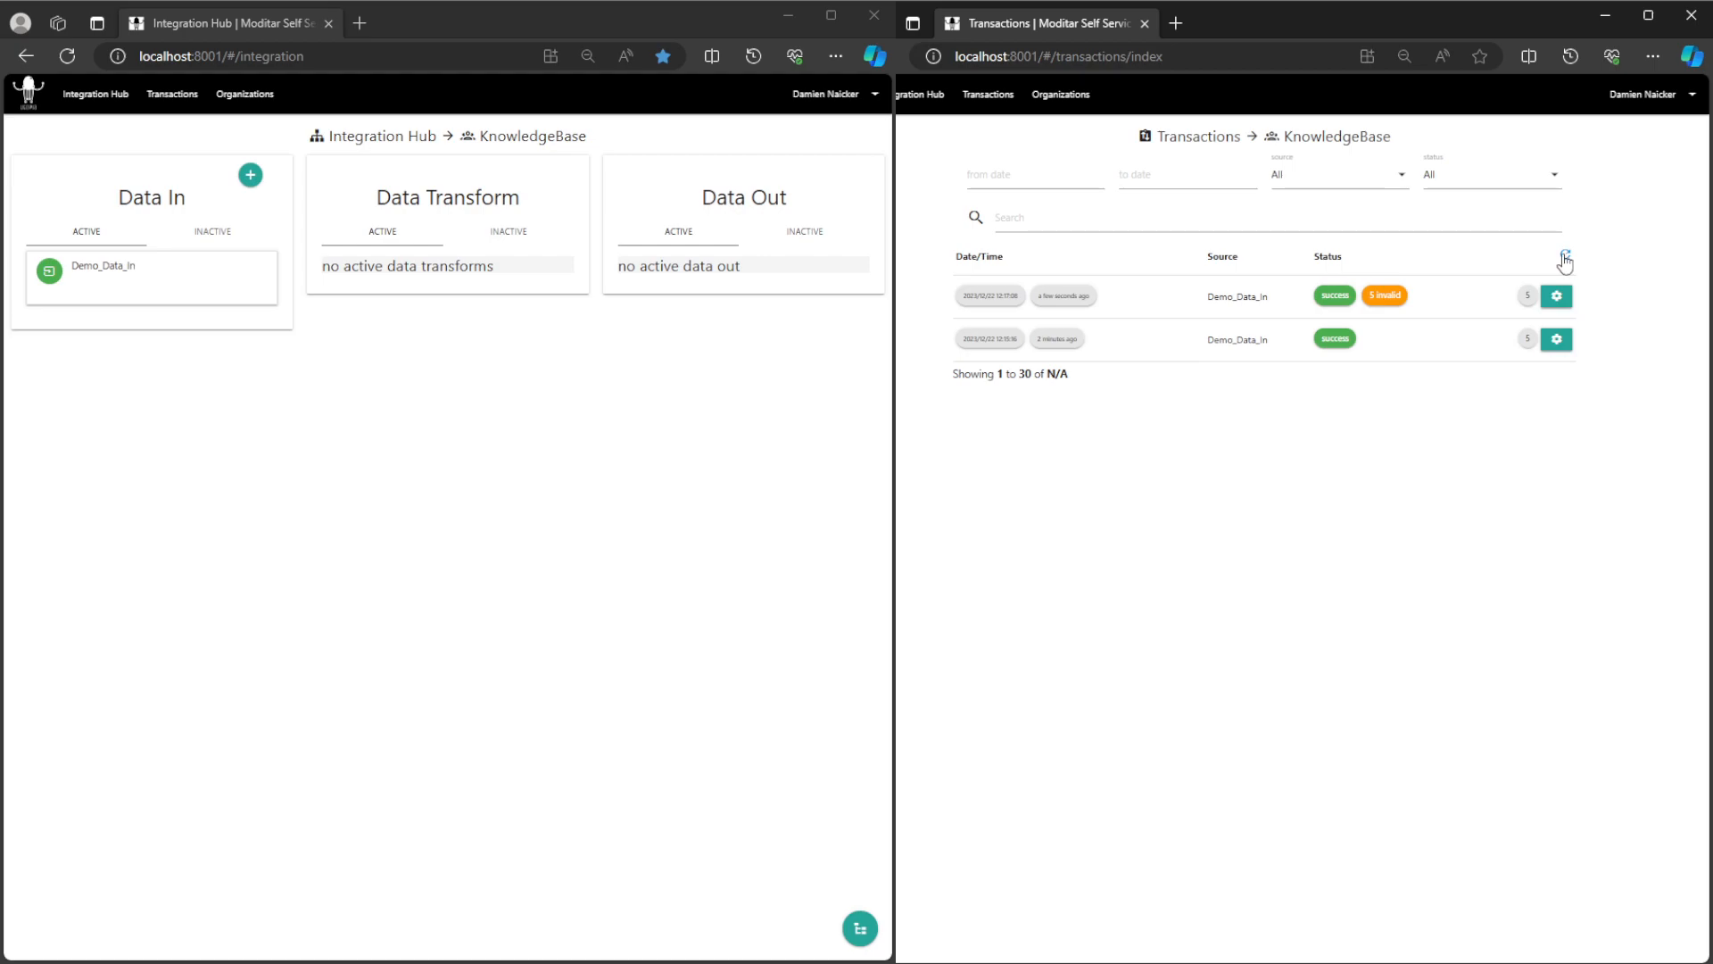
left_click(1554, 302)
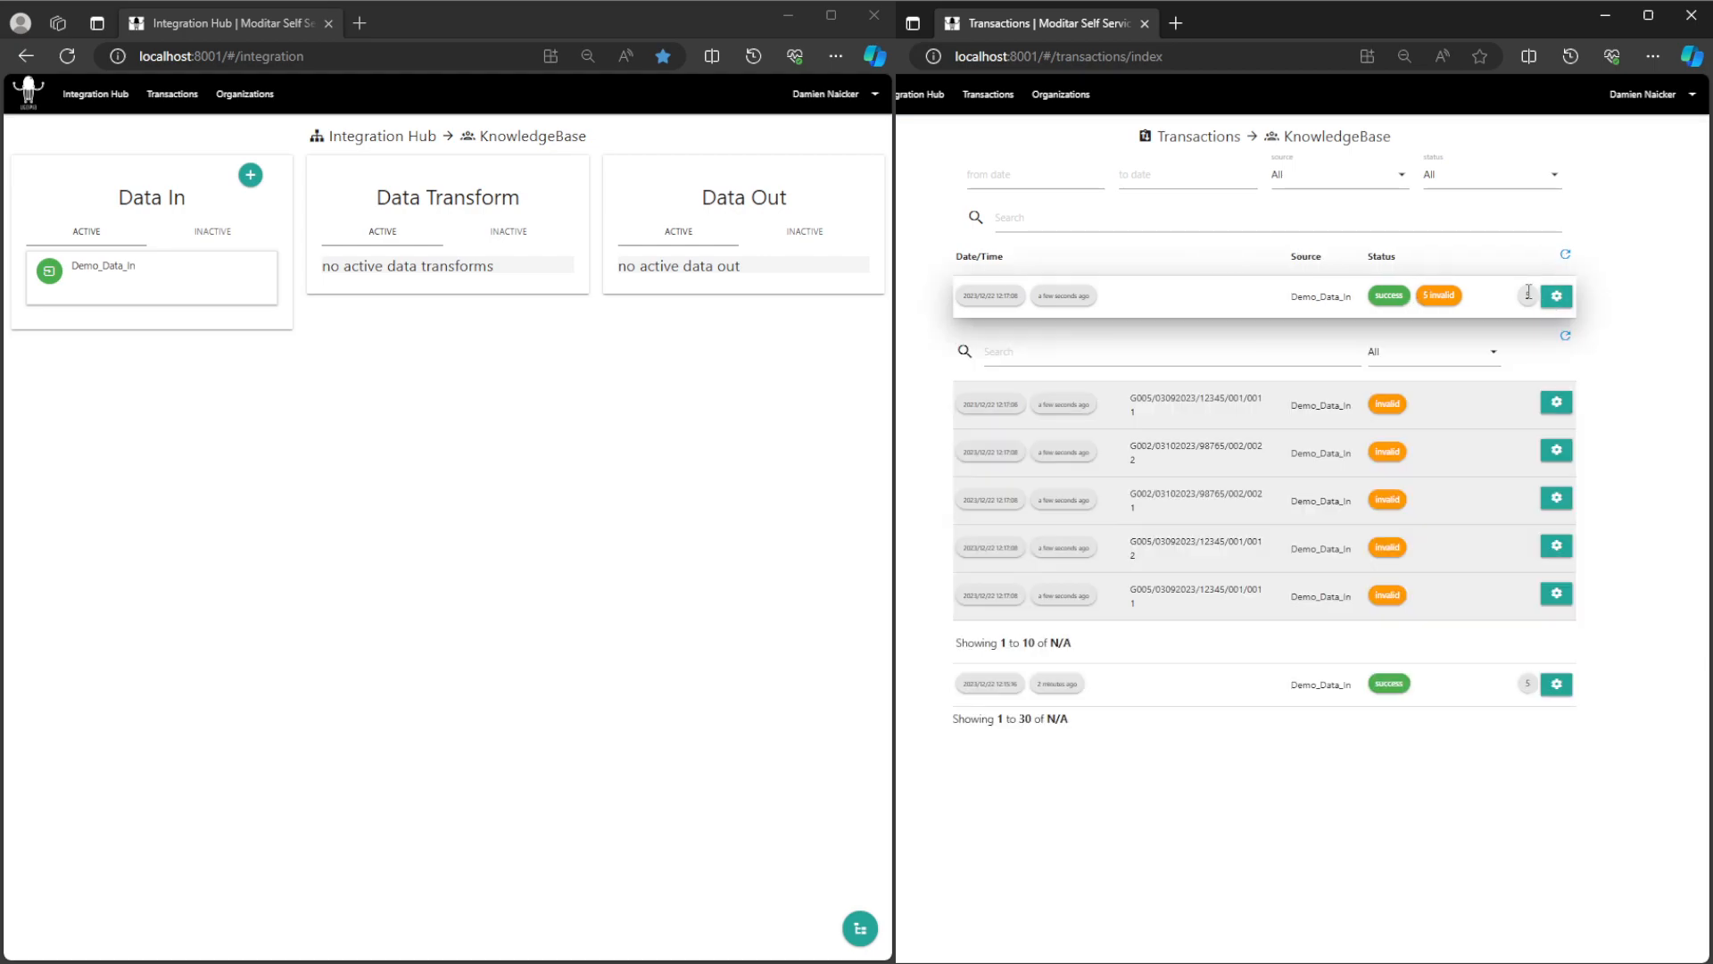
left_click(1394, 406)
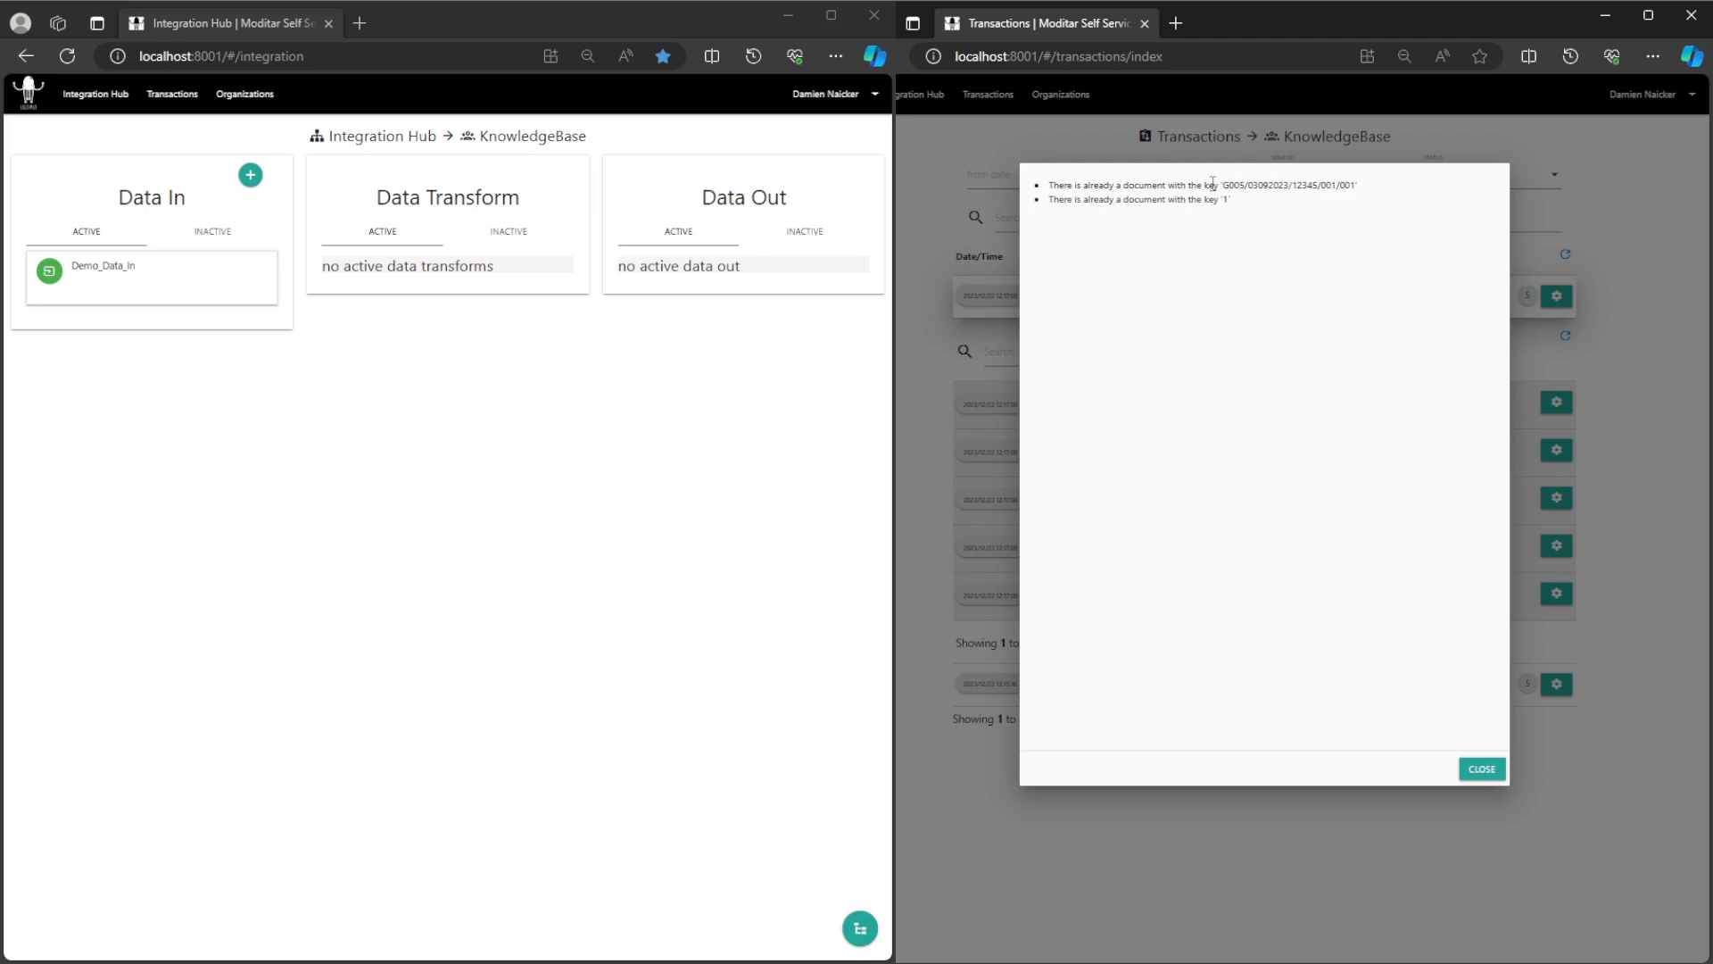
left_click_drag(1232, 186, 1356, 185)
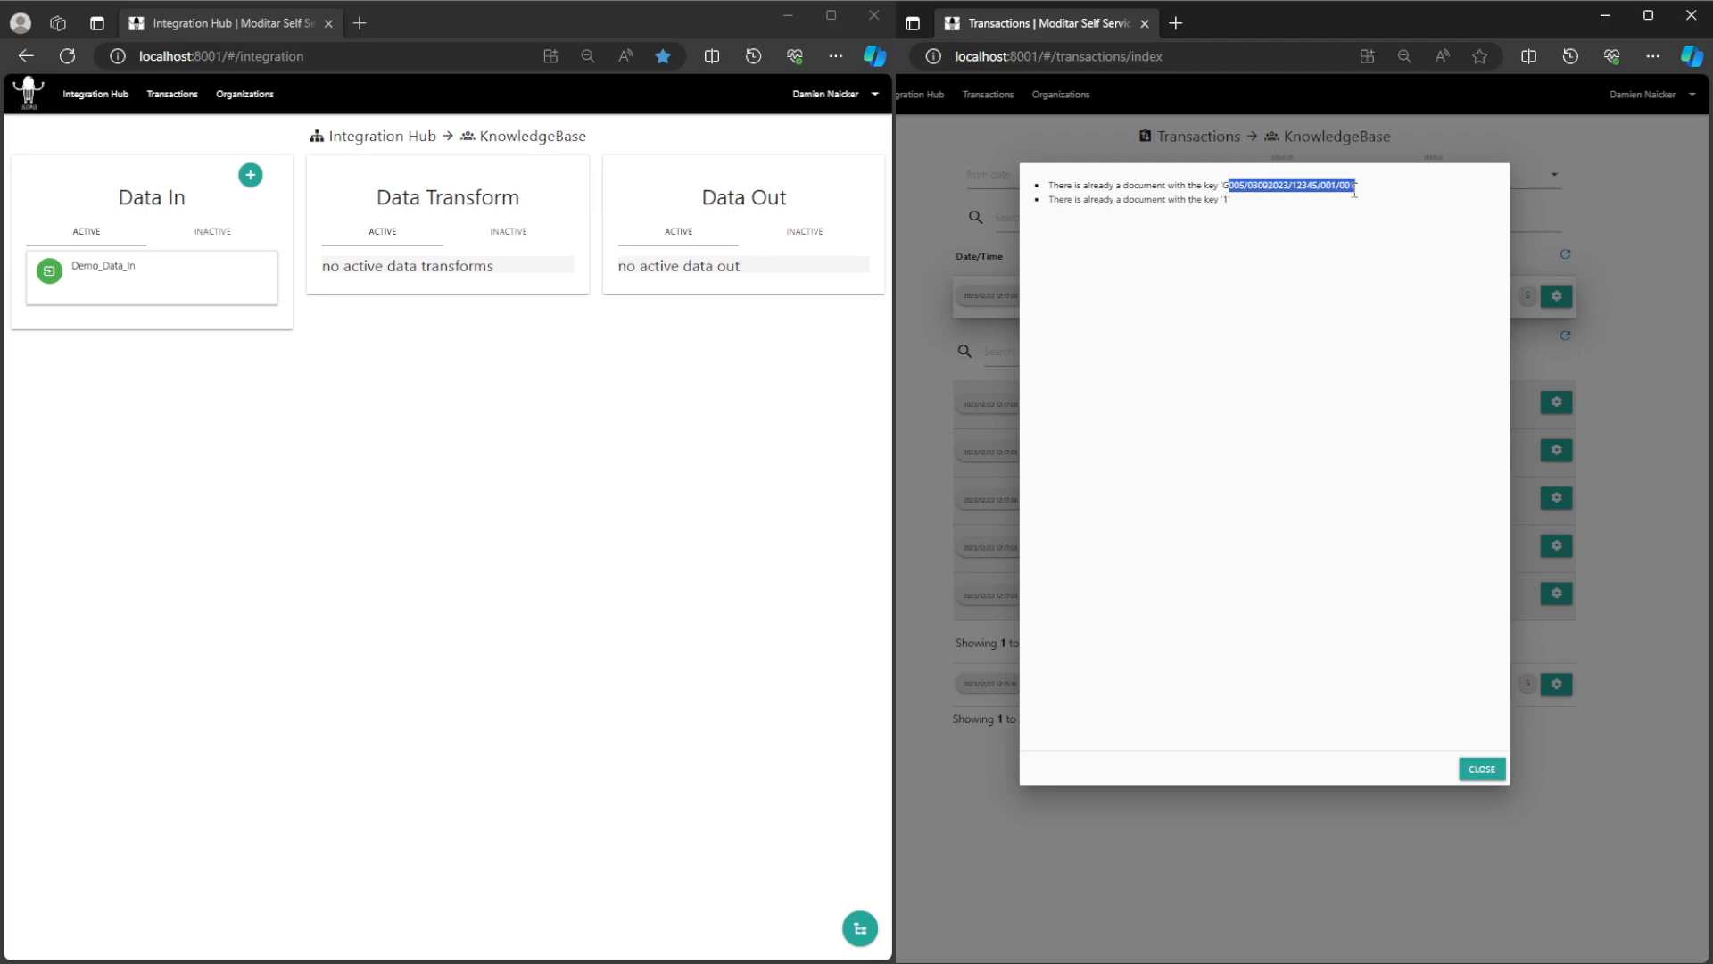
left_click(1223, 193)
left_click(1557, 326)
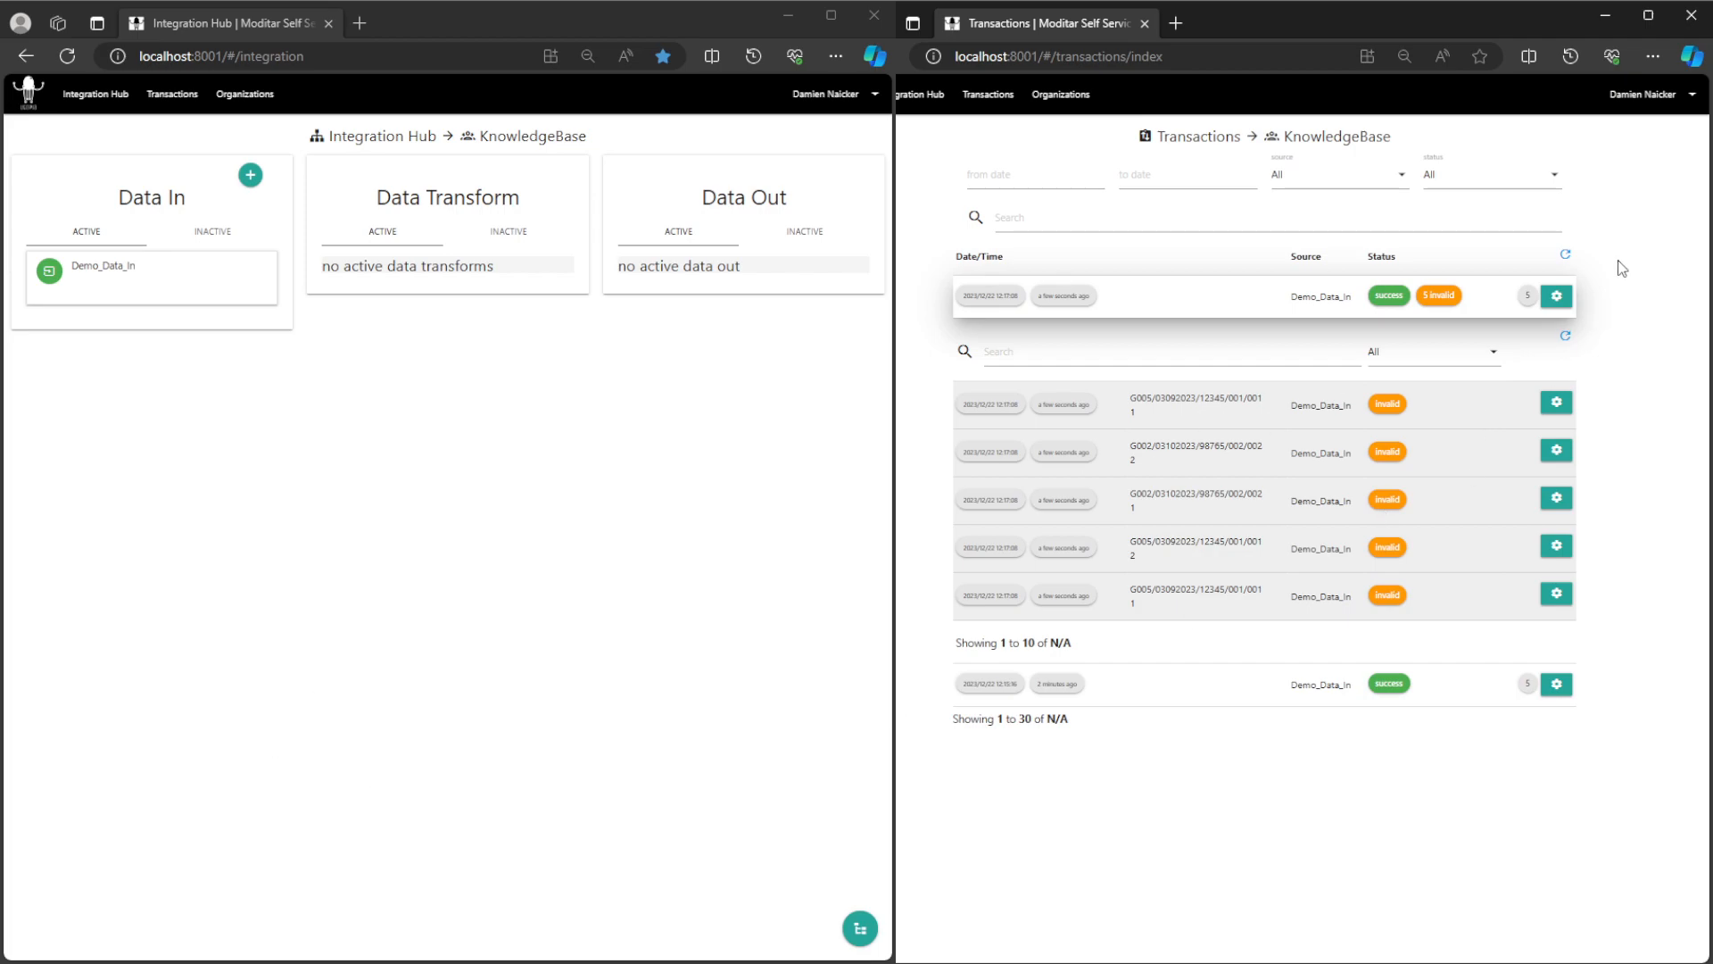
left_click(1564, 256)
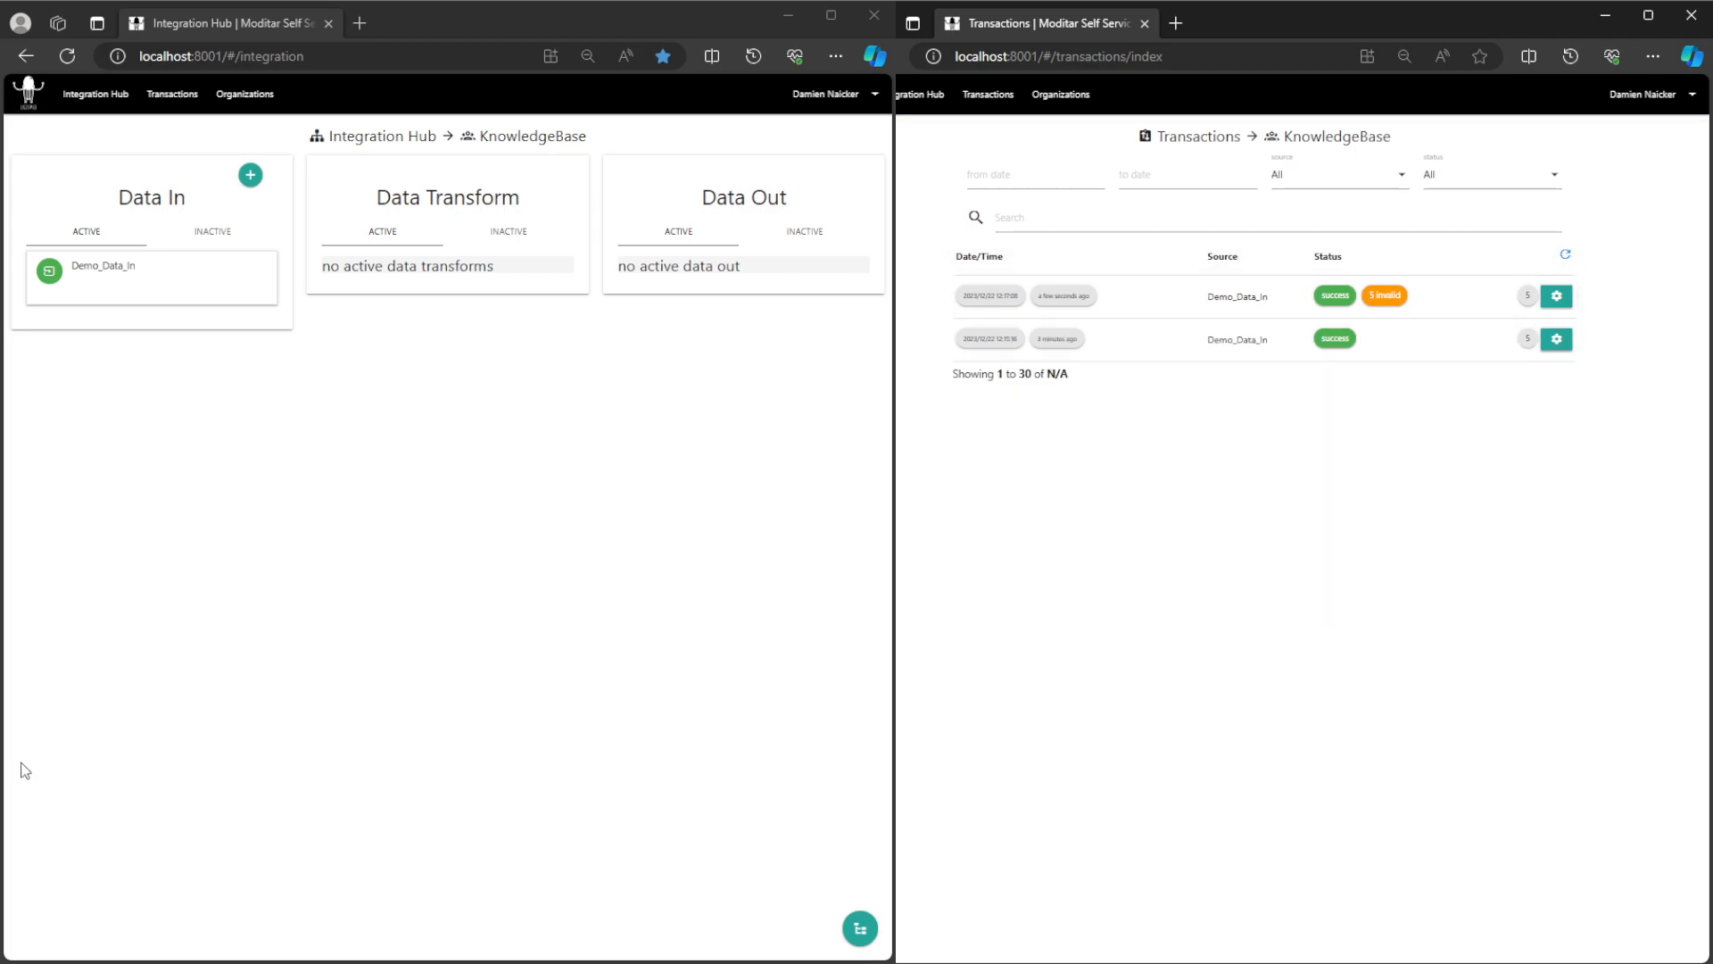